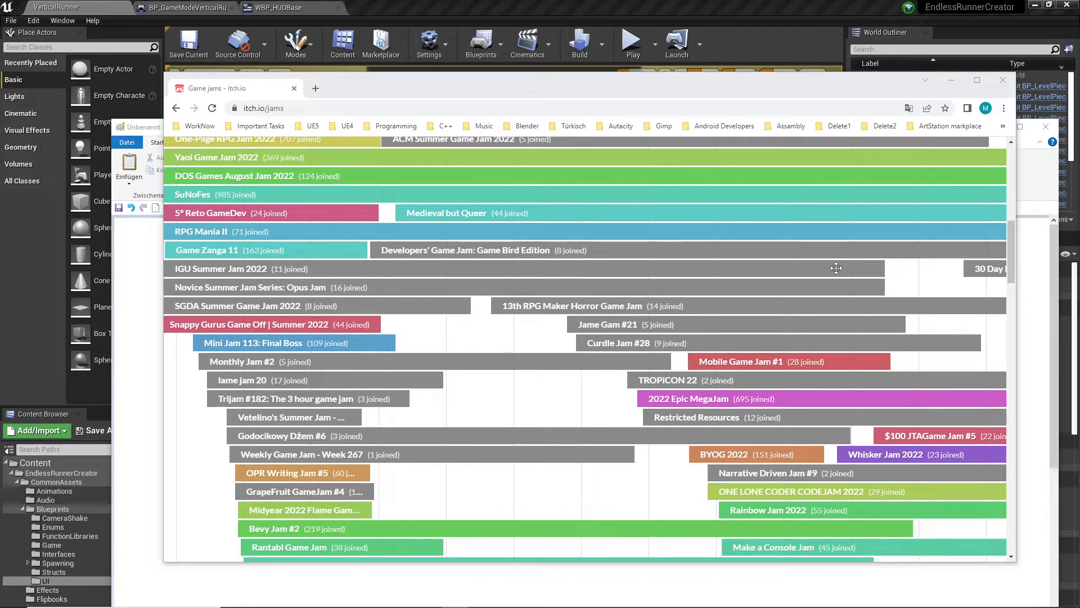
# - Browse the itch.io game jams page, examining the featured jams and the jams listed in the August calendar
pyautogui.scroll(5, 810, 277)
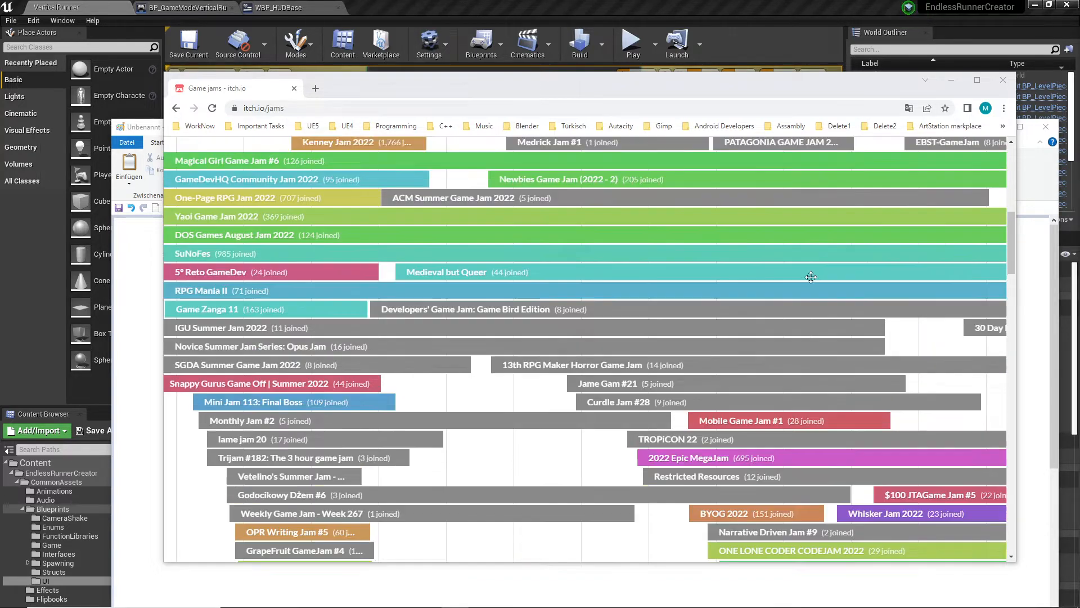
pyautogui.scroll(4, 811, 277)
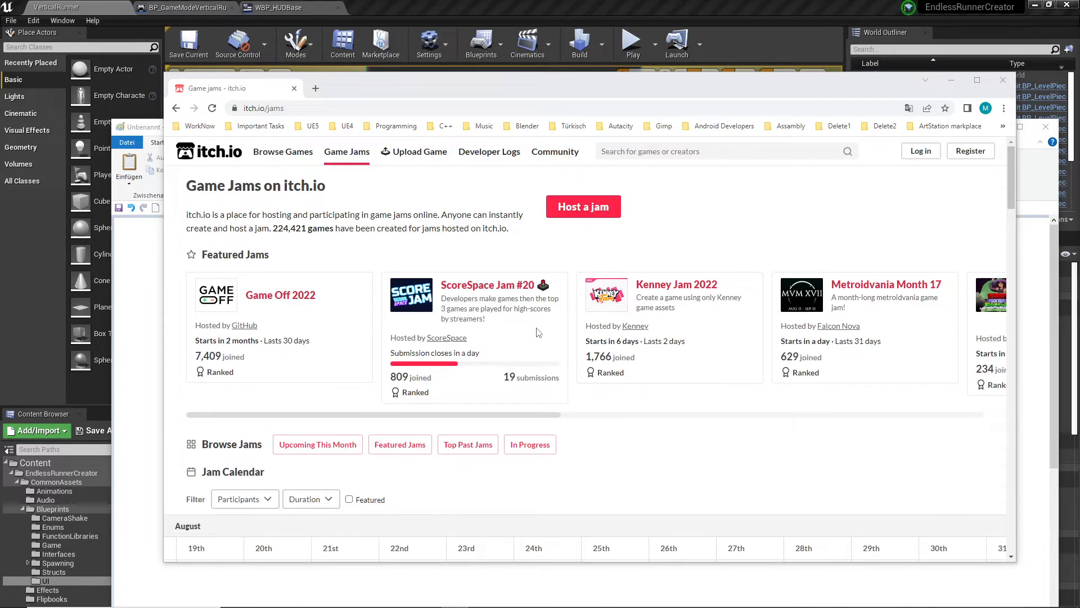
pyautogui.scroll(-18, 644, 341)
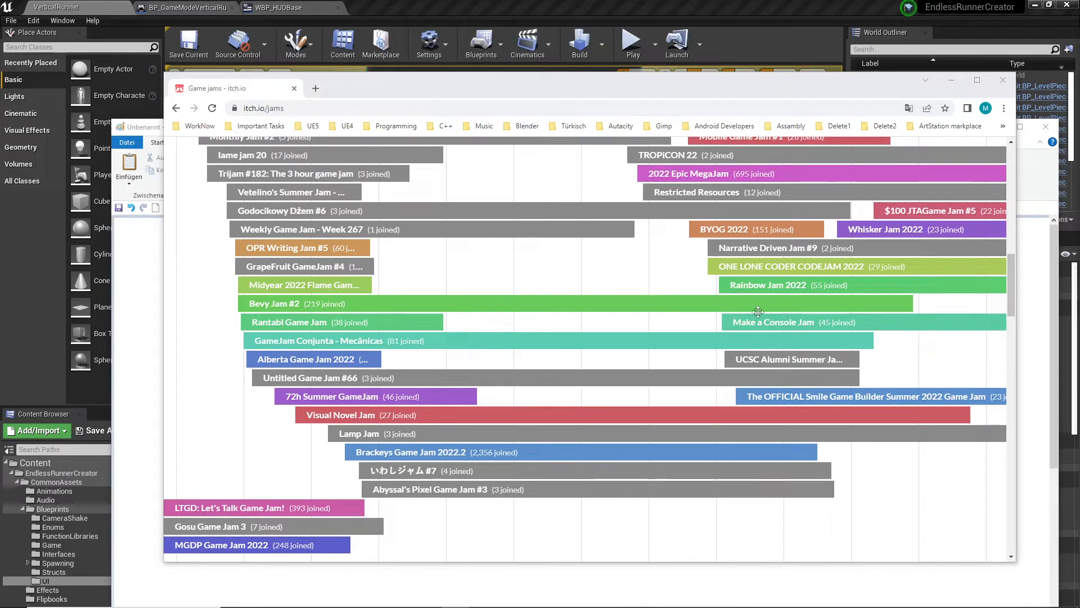
pyautogui.scroll(2, 714, 349)
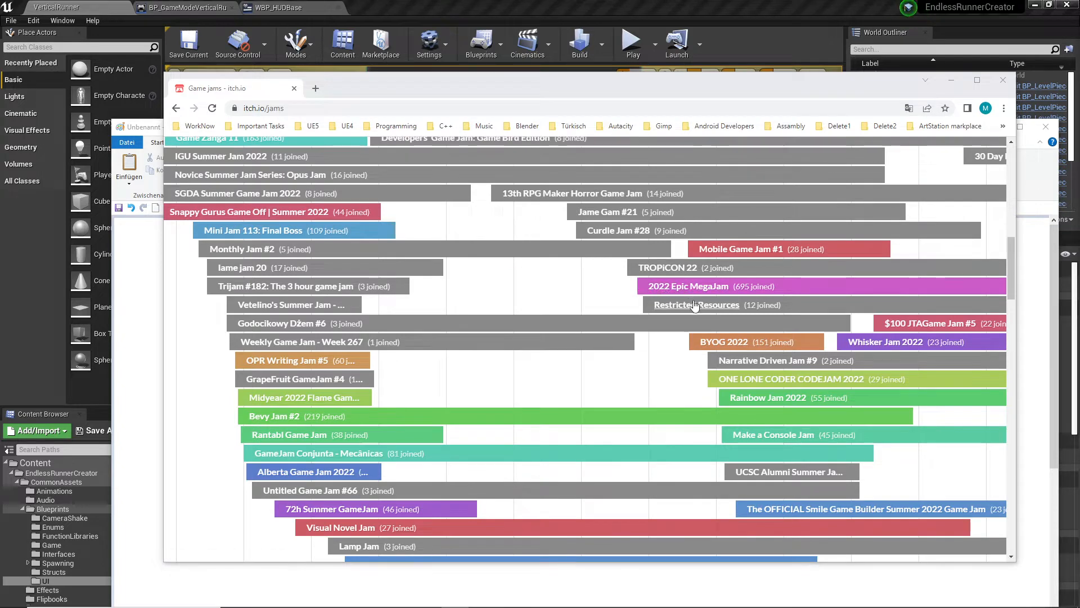
pyautogui.scroll(4, 675, 296)
pyautogui.scroll(1, 675, 296)
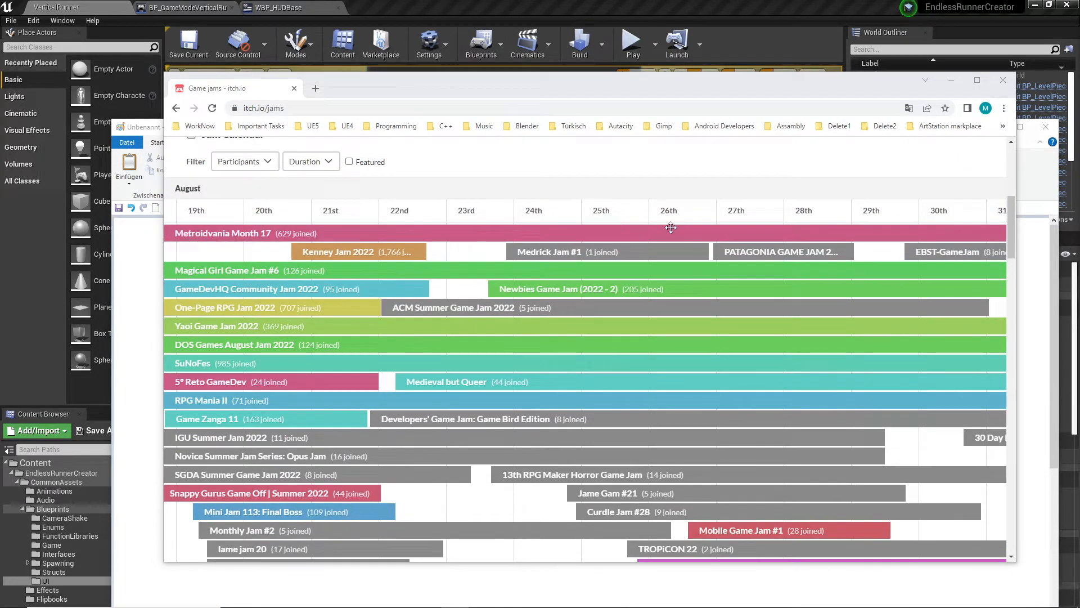
pyautogui.scroll(-3, 682, 360)
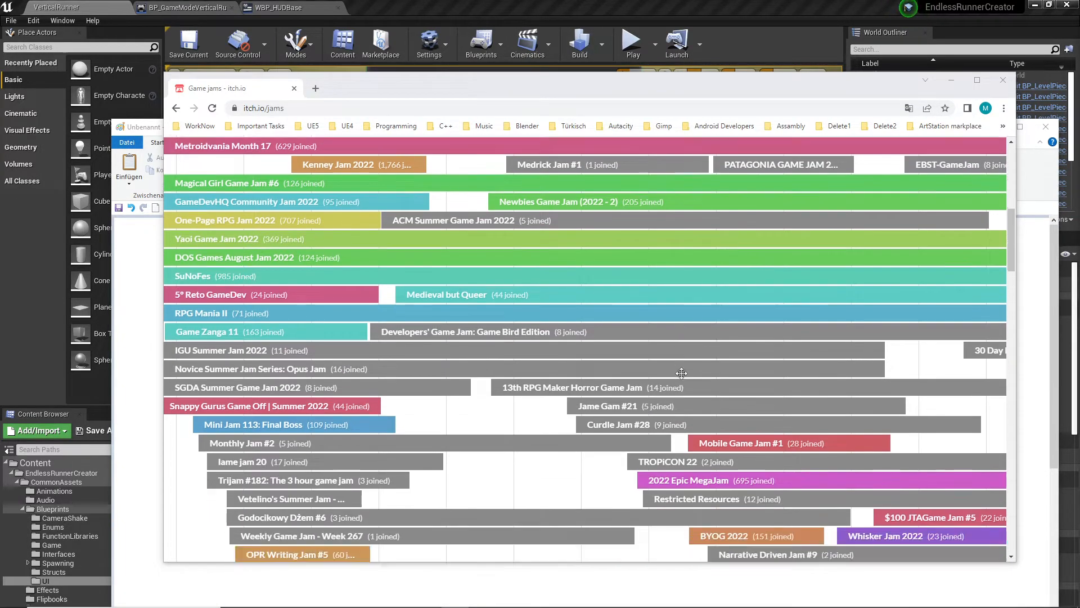
pyautogui.scroll(9, 638, 349)
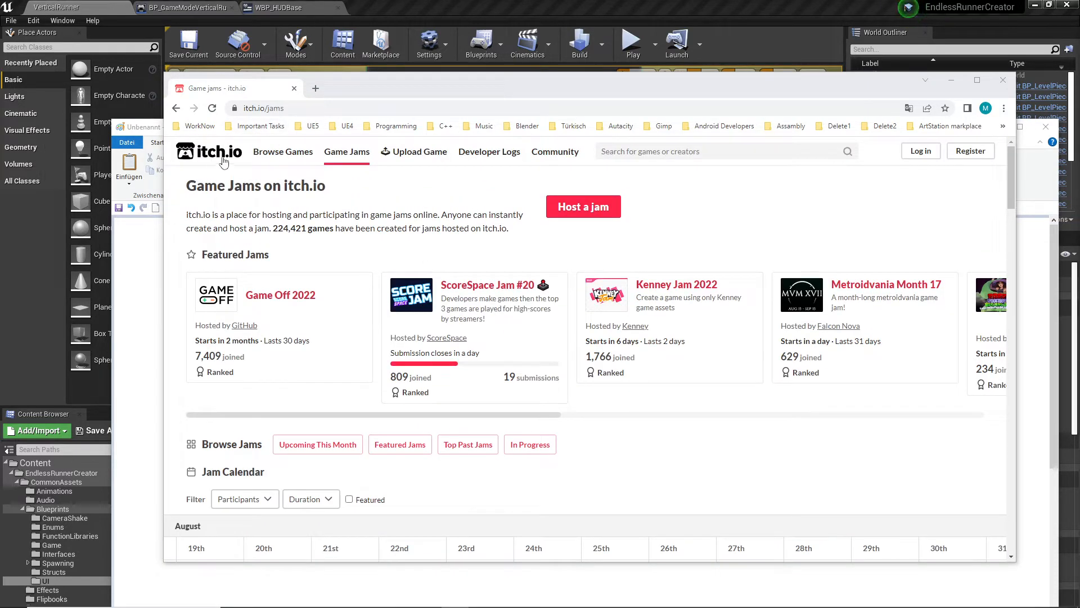
pyautogui.scroll(-9, 763, 409)
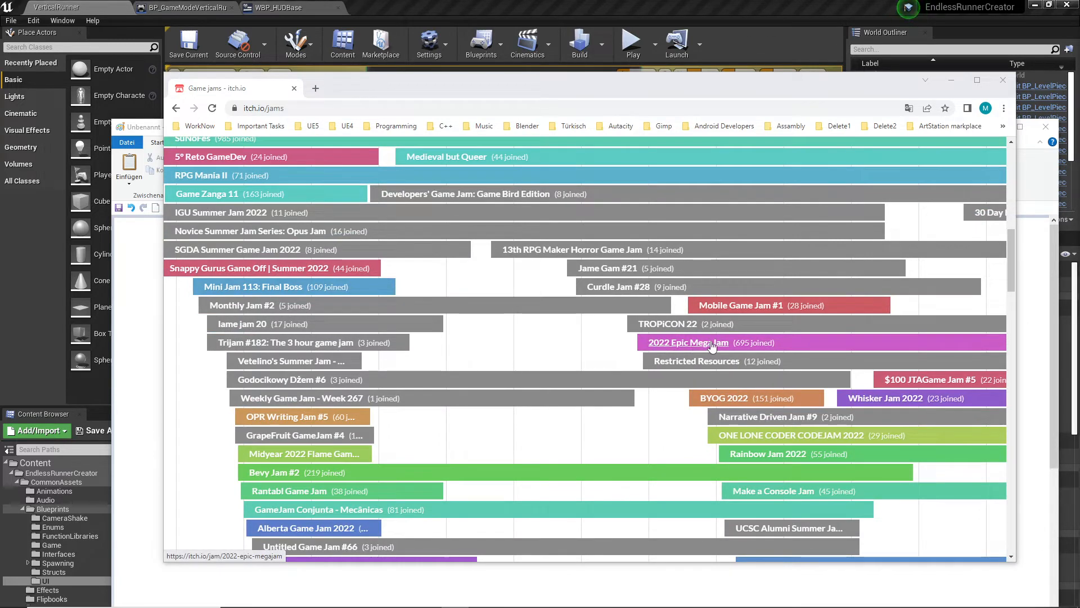
# - Open the 2022 Epic MegaJam page from the calendar and review its submission dates, official rules and project requirements
pyautogui.click(664, 346)
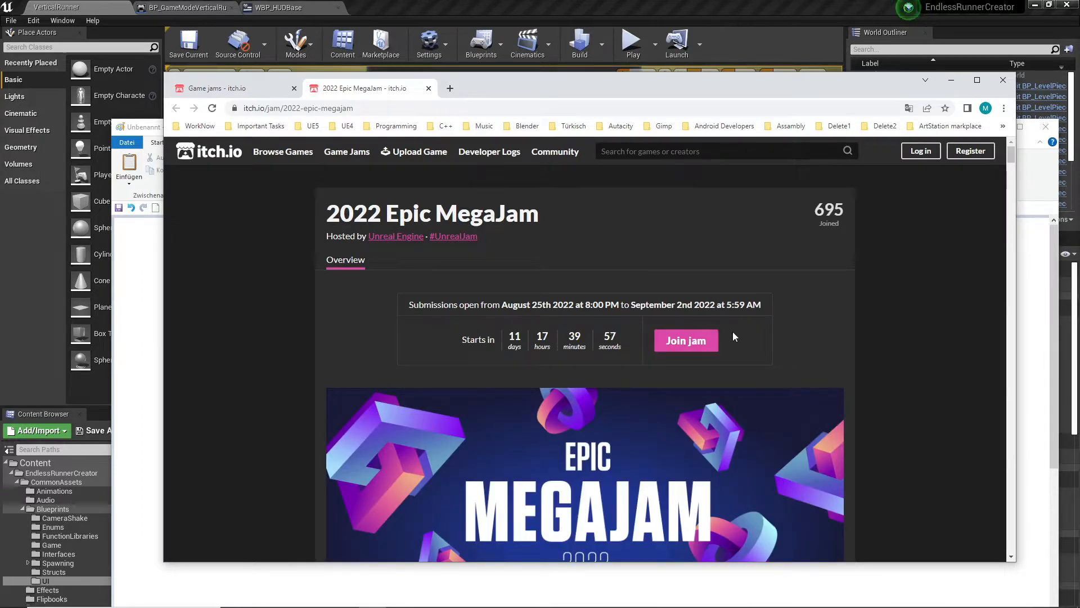
pyautogui.scroll(-2, 806, 324)
pyautogui.scroll(1, 806, 324)
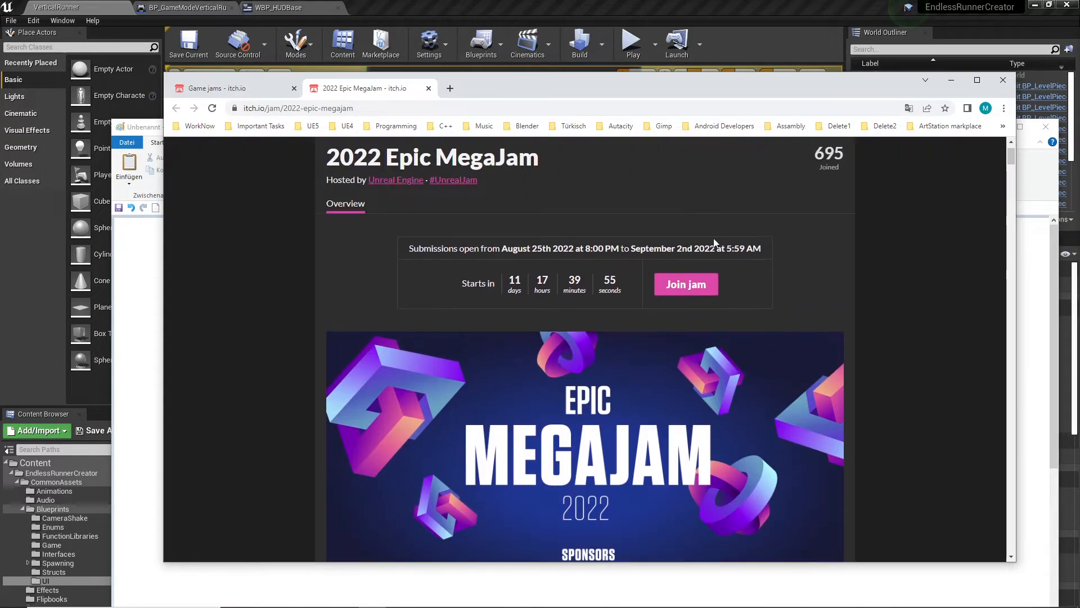
pyautogui.scroll(1, 822, 174)
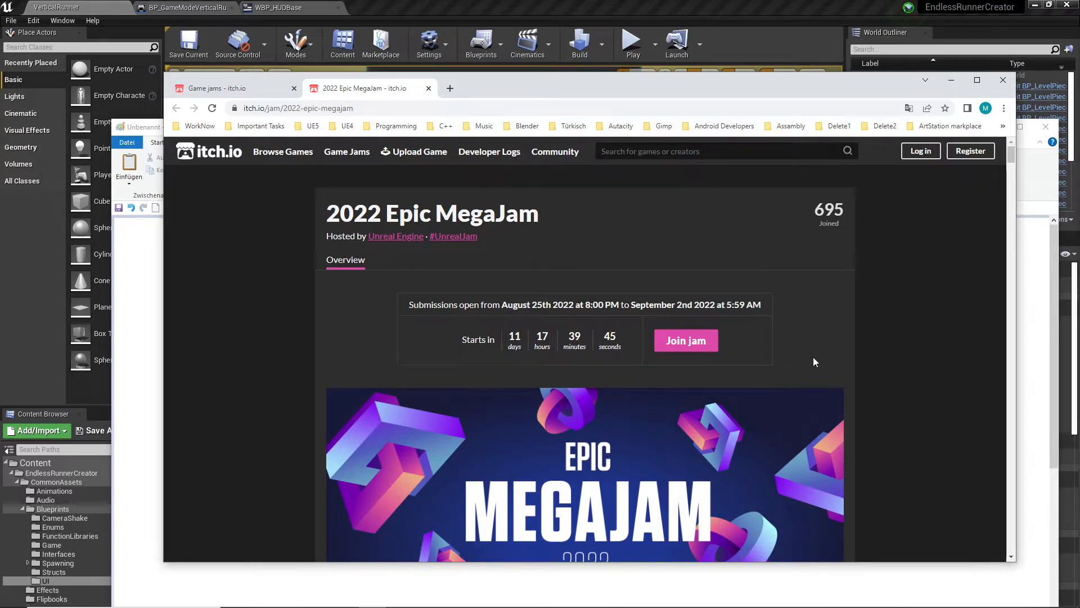
pyautogui.scroll(-8, 804, 363)
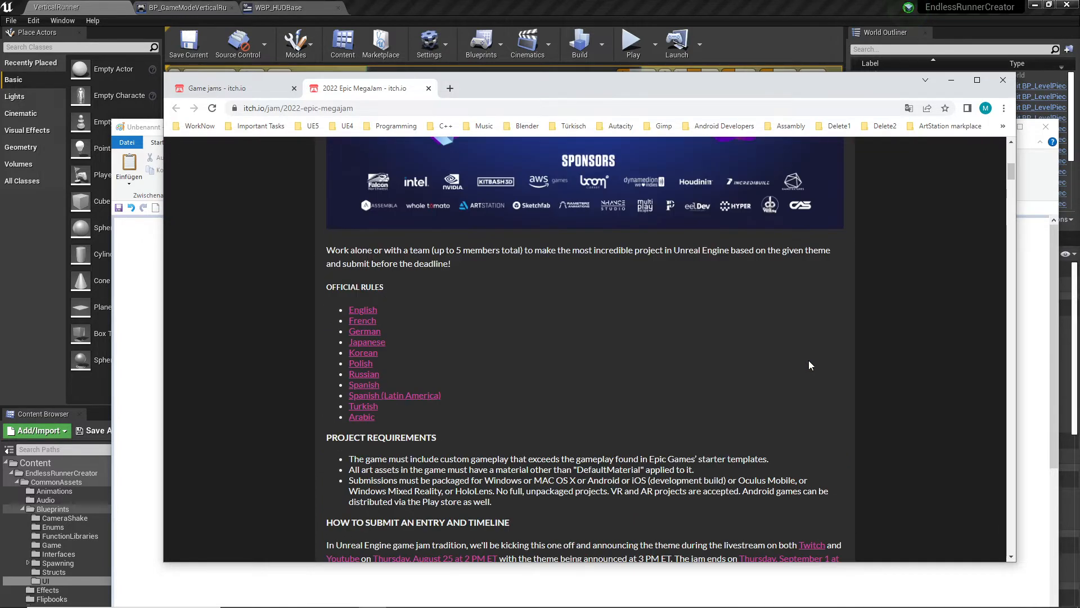
pyautogui.scroll(3, 809, 363)
pyautogui.scroll(4, 516, 319)
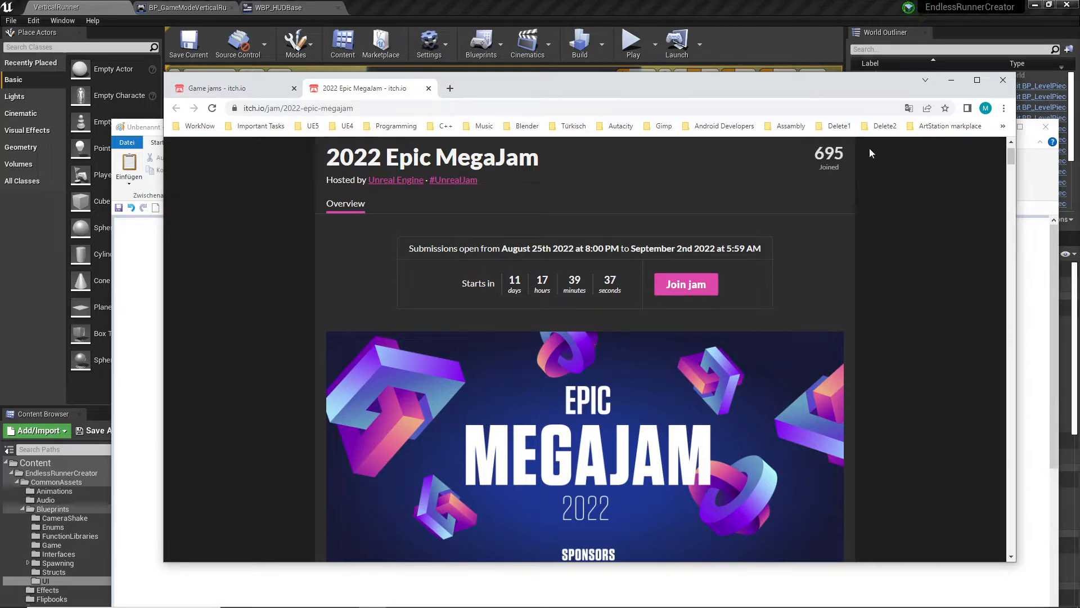
# - Look back and forth between the game jam calendar and the 2022 Epic MegaJam page
pyautogui.click(275, 89)
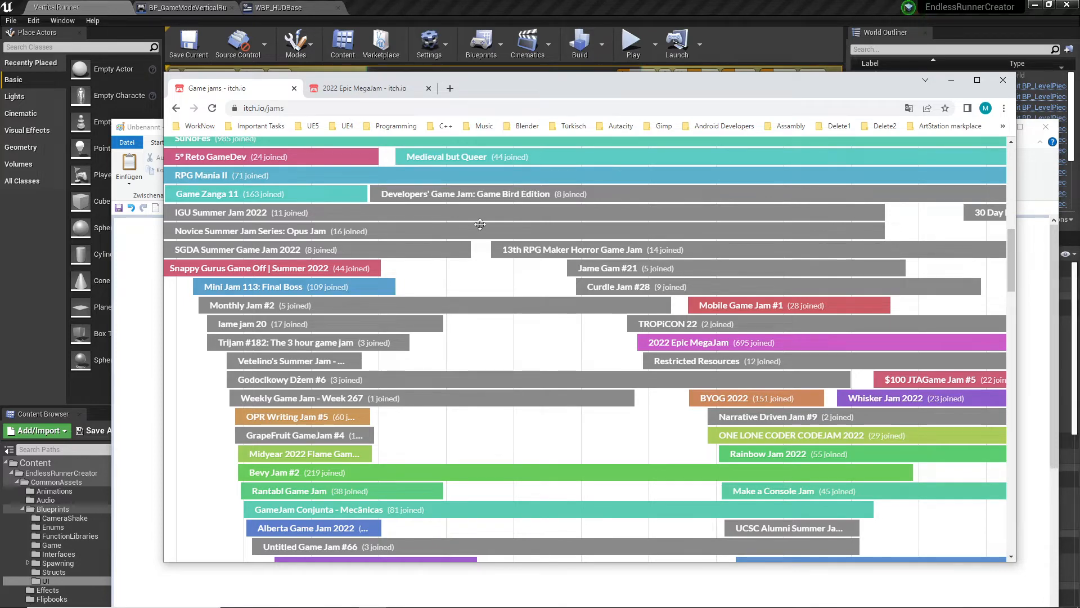
pyautogui.hotkey('ctrl', 'Tab')
pyautogui.scroll(1, 562, 251)
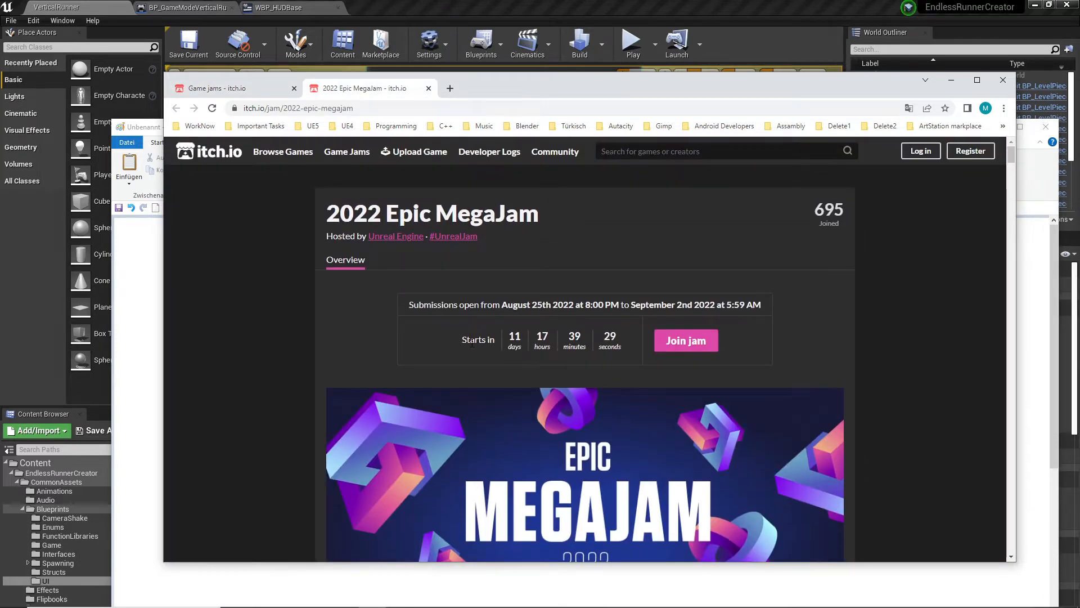
pyautogui.click(259, 90)
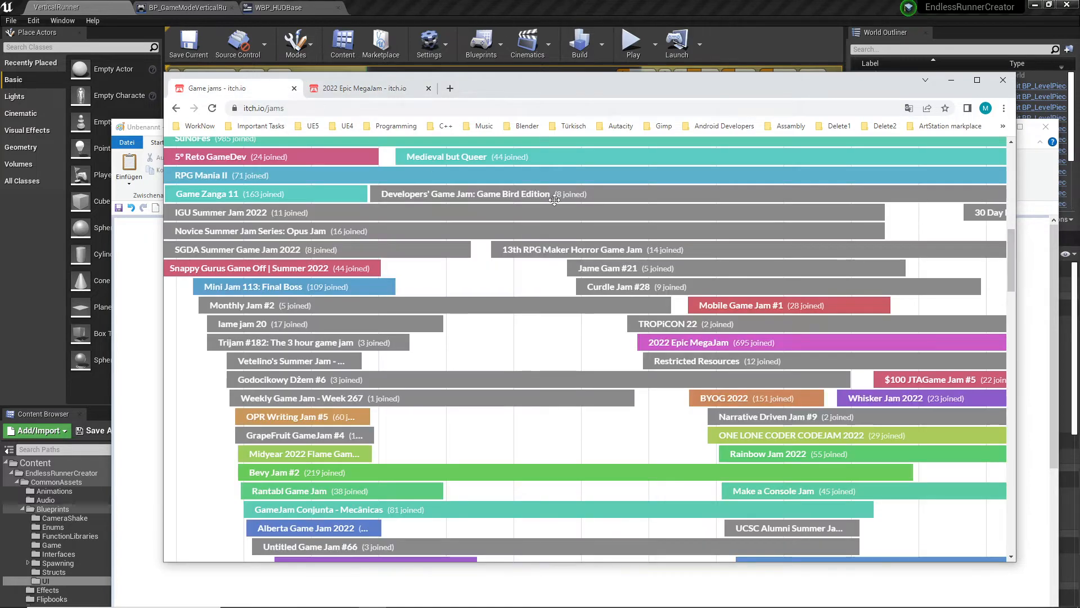
pyautogui.hotkey('ctrl', 'Tab')
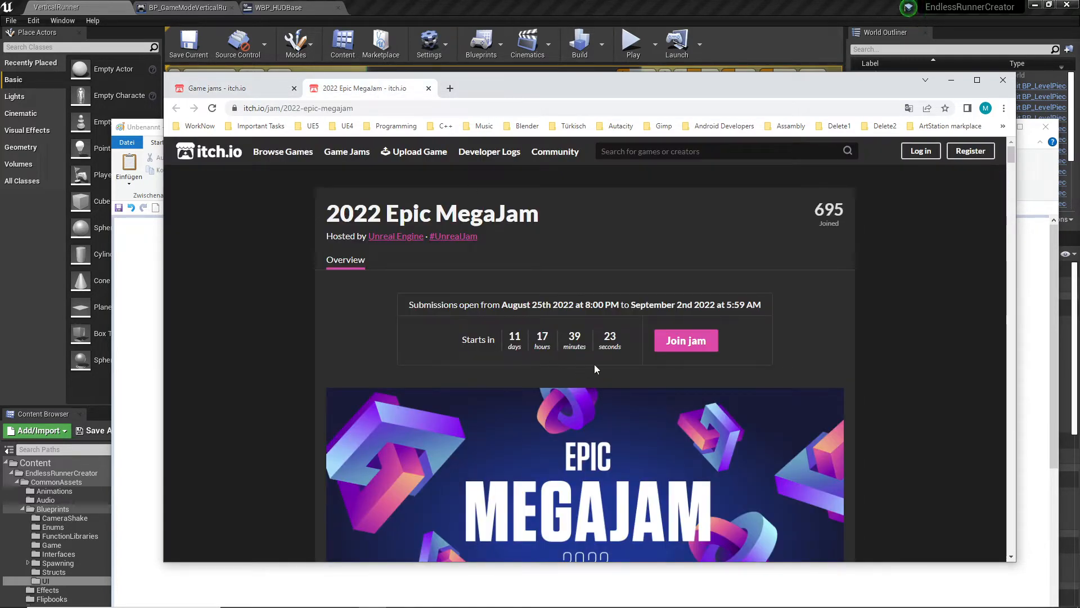
# - Minimize the browser, move the untitled Paint window up and switch to the Plan14DayGame.png drawing in Paint
pyautogui.click(950, 81)
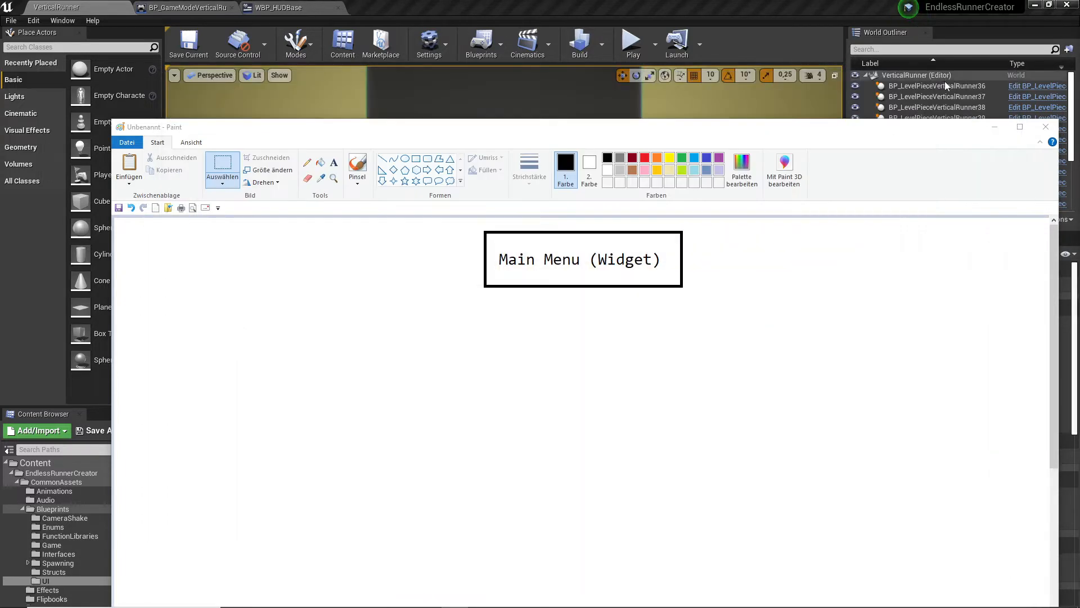
pyautogui.moveTo(745, 145); pyautogui.dragTo(748, 92)
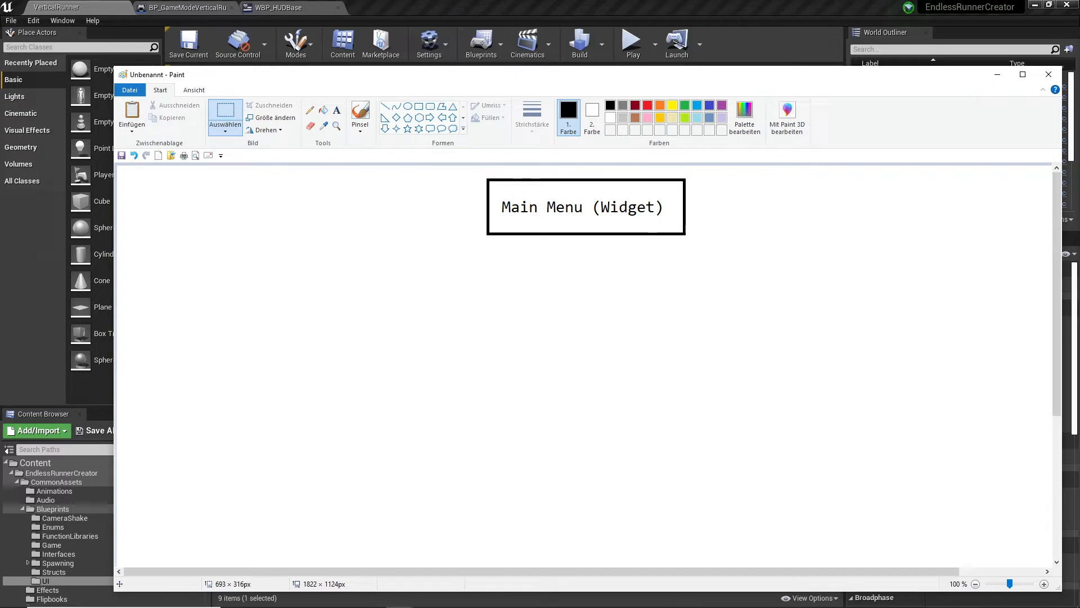
pyautogui.moveTo(512, 606)
pyautogui.moveTo(399, 597)
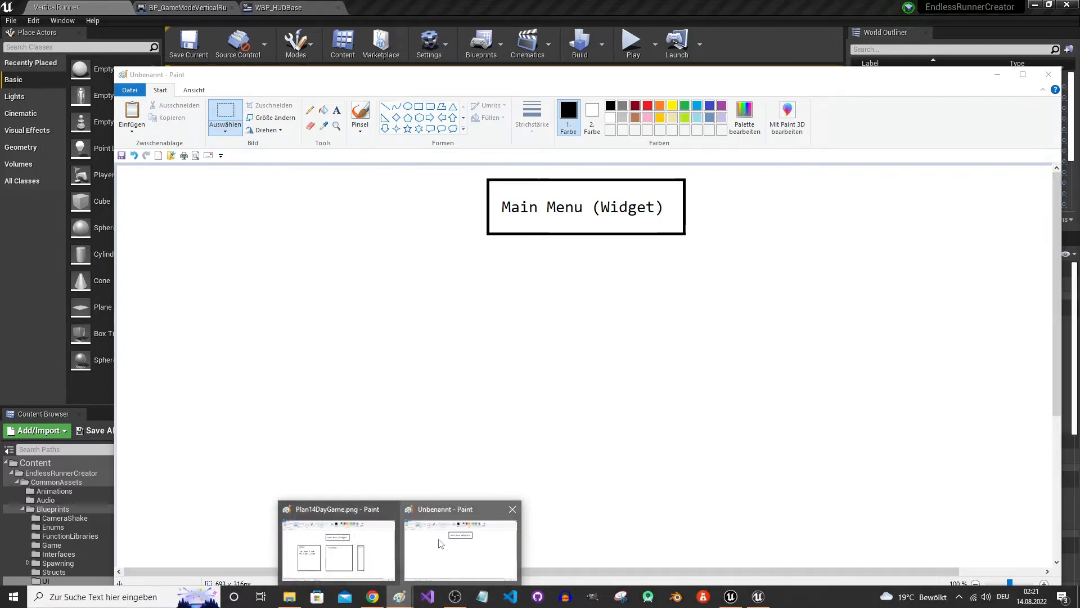
pyautogui.click(356, 537)
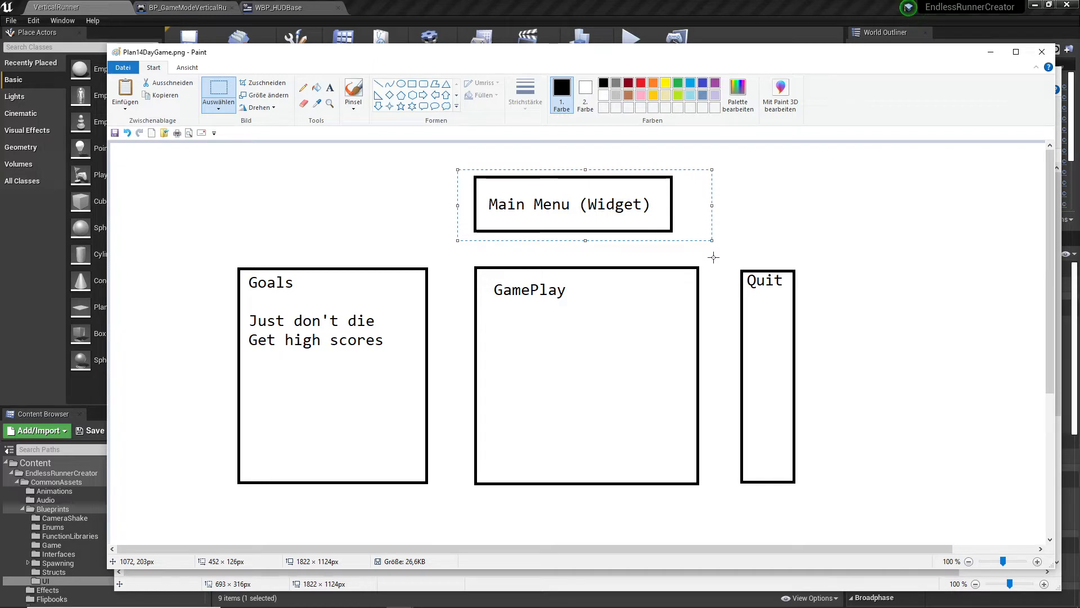
# - Examine the Main Menu, Goals, GamePlay and Quit boxes of the plan and return to the untitled Paint drawing
pyautogui.click(845, 240)
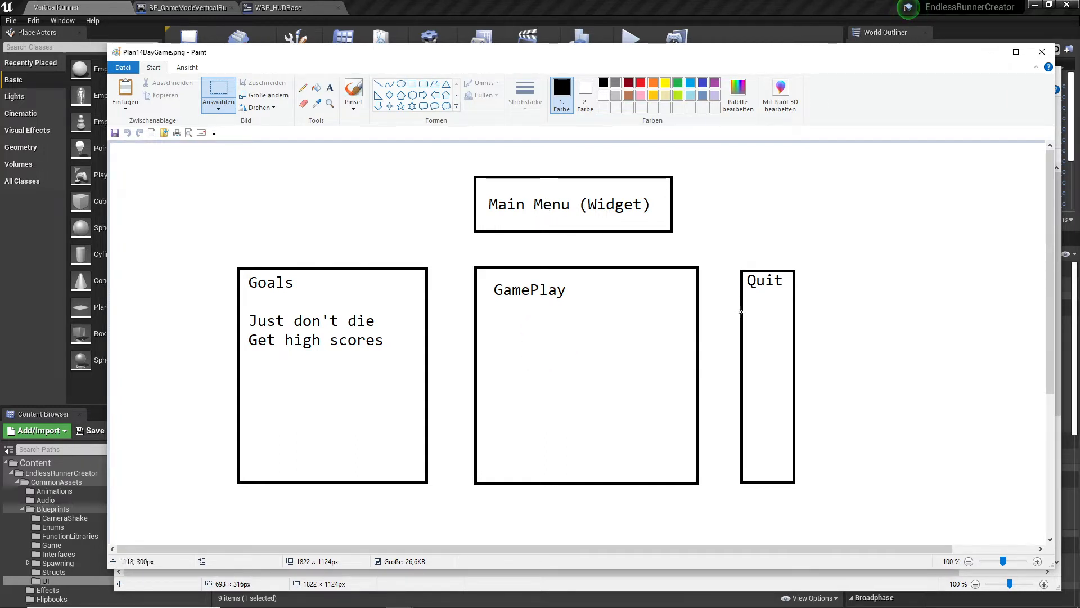
pyautogui.click(273, 339)
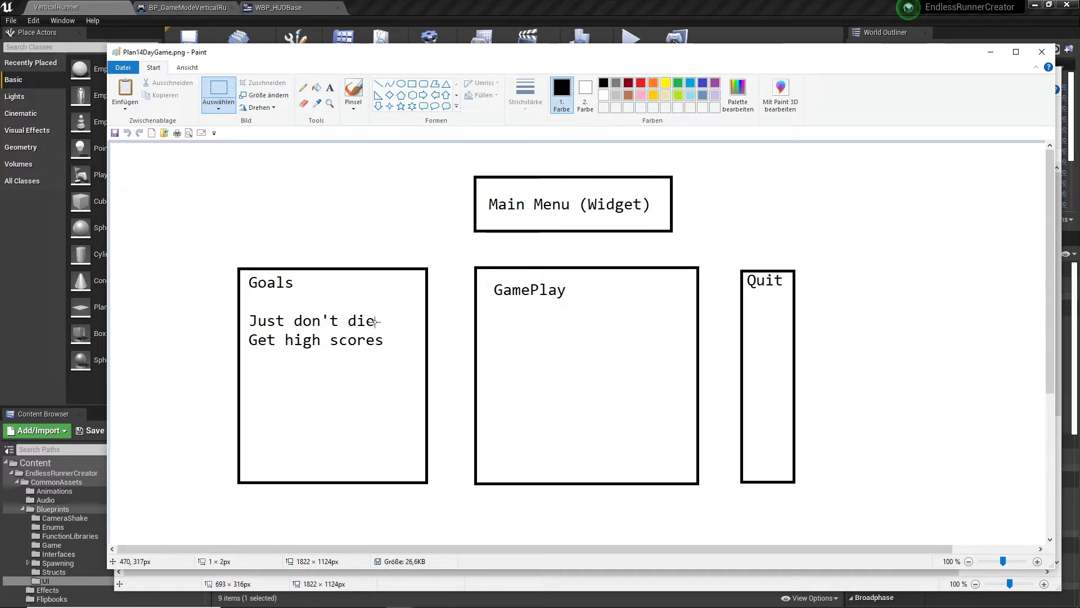
pyautogui.click(323, 350)
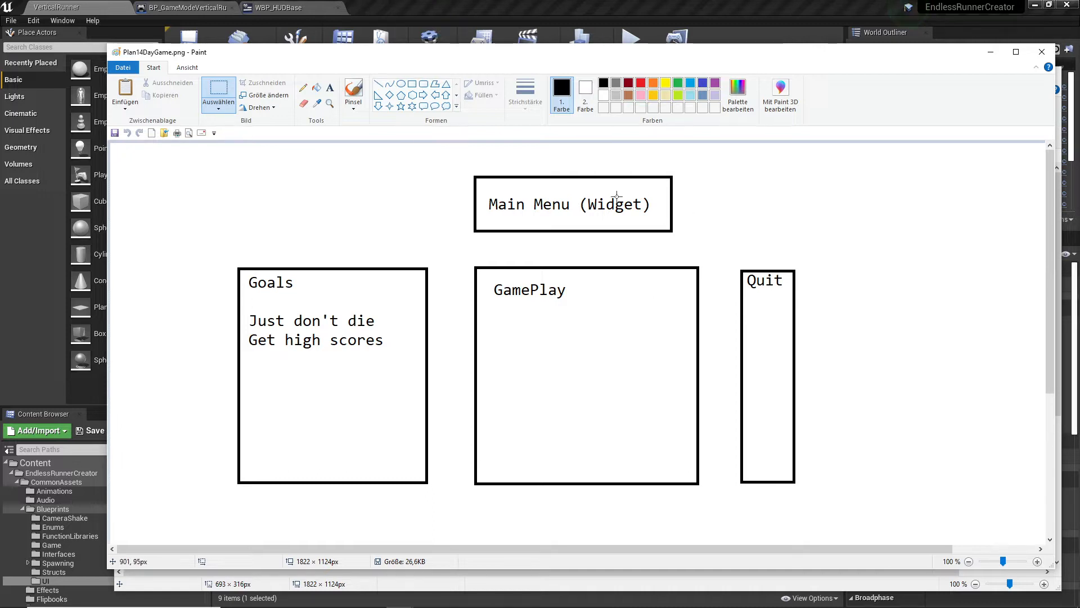
pyautogui.click(218, 95)
pyautogui.moveTo(430, 160); pyautogui.dragTo(704, 239)
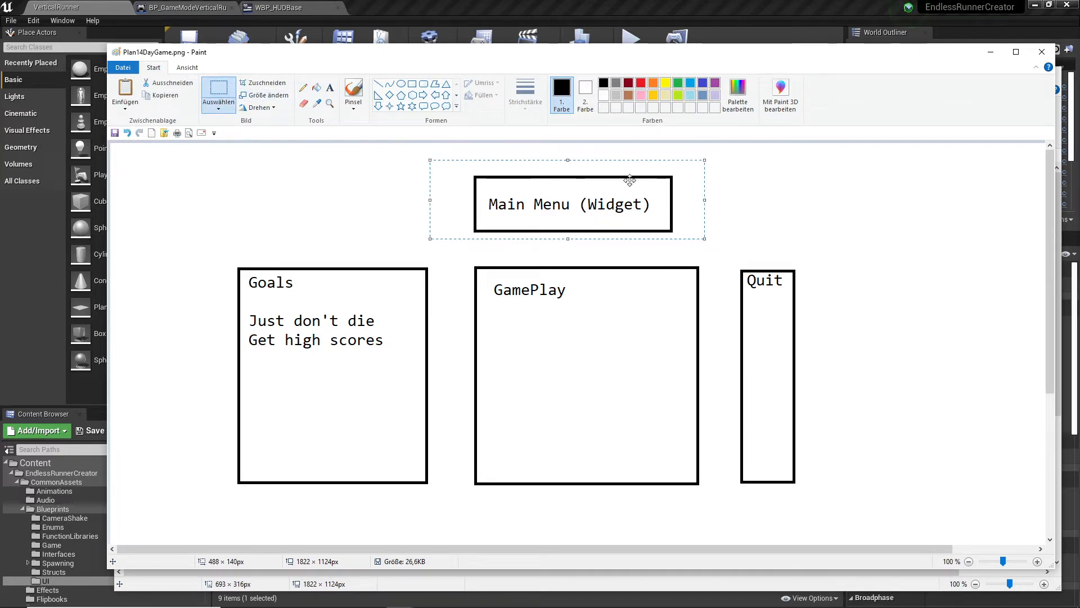
pyautogui.click(992, 52)
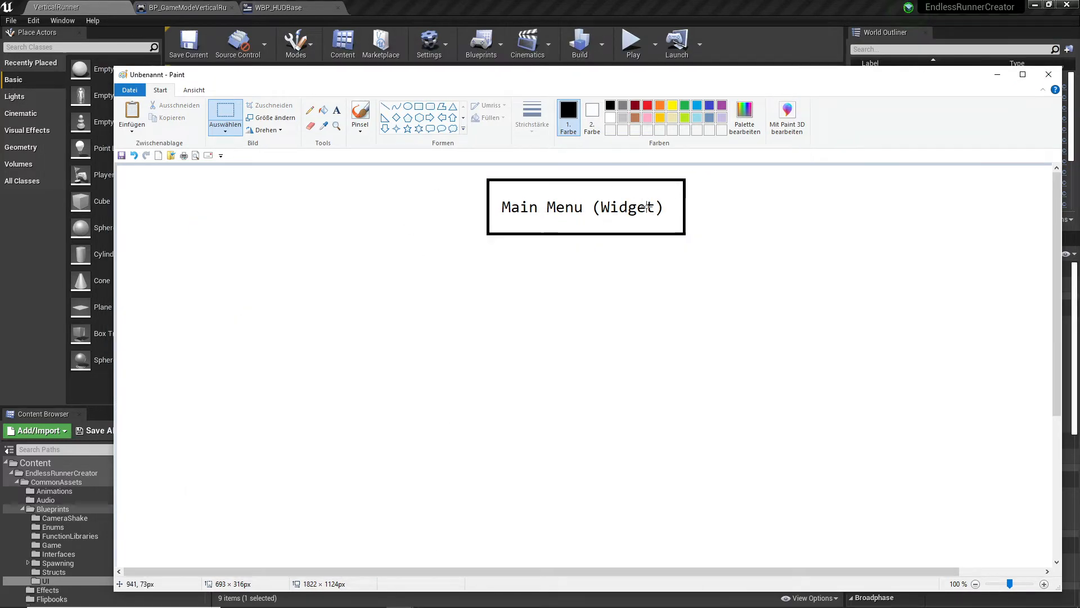
pyautogui.moveTo(614, 85); pyautogui.dragTo(600, 53)
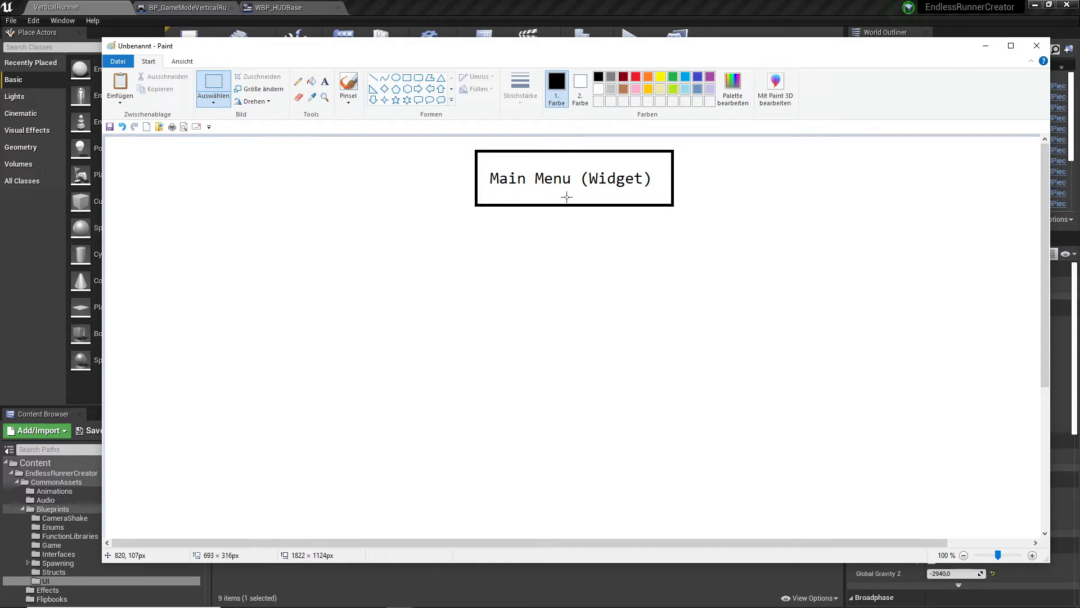
# - Sketch a freehand gameplay flow with the pencil beside the Main Menu box: an arrow, an oval, a lined start box, a cross and a "Fin" box
pyautogui.click(298, 81)
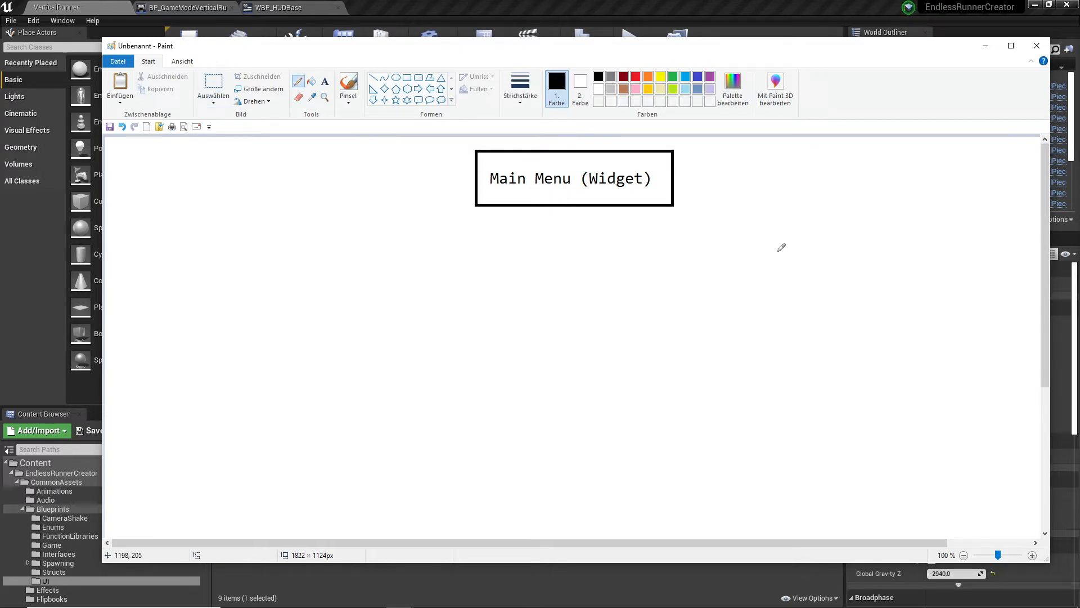
pyautogui.moveTo(738, 244)
pyautogui.mouseDown()
pyautogui.moveTo(921, 226)
pyautogui.moveTo(798, 215)
pyautogui.moveTo(889, 237)
pyautogui.moveTo(986, 239)
pyautogui.moveTo(982, 253)
pyautogui.mouseUp()
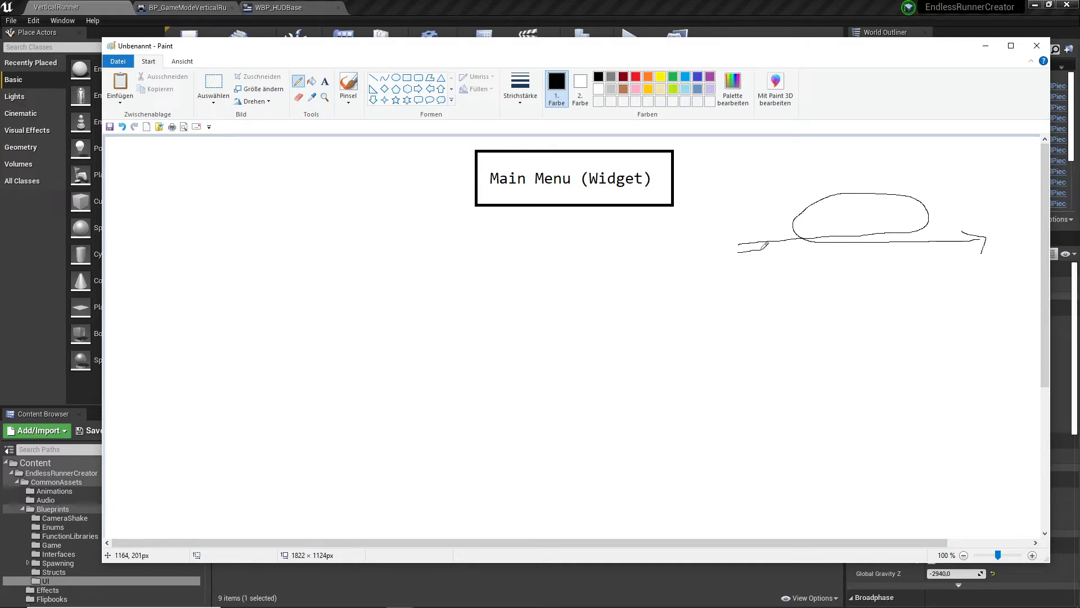
pyautogui.moveTo(762, 250)
pyautogui.mouseDown()
pyautogui.moveTo(734, 297)
pyautogui.moveTo(732, 252)
pyautogui.moveTo(900, 240)
pyautogui.moveTo(910, 259)
pyautogui.moveTo(778, 259)
pyautogui.mouseUp()
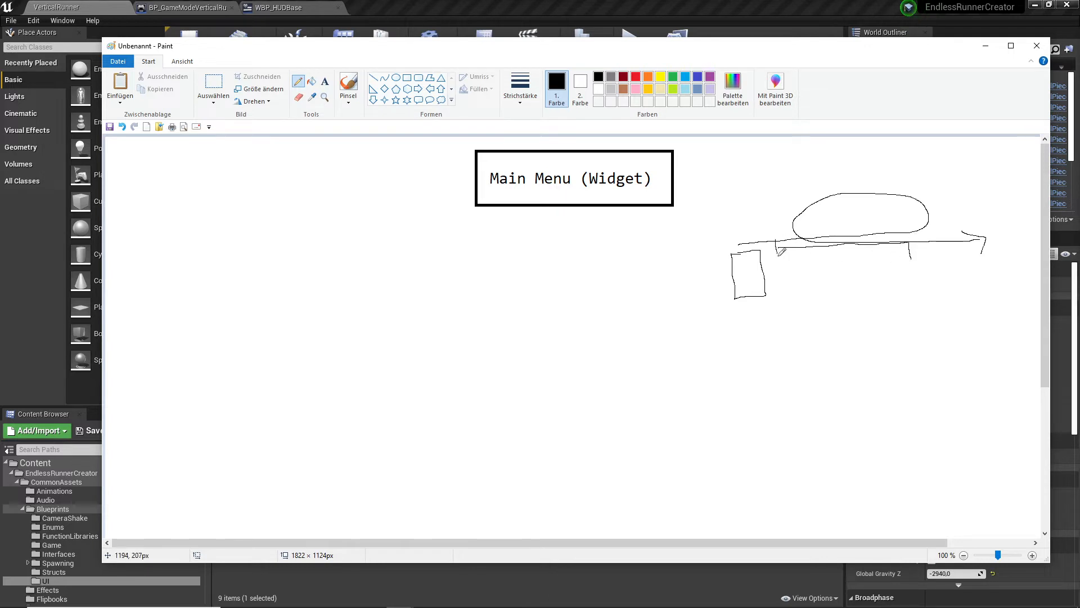
pyautogui.moveTo(905, 231)
pyautogui.mouseDown()
pyautogui.moveTo(909, 259)
pyautogui.moveTo(896, 278)
pyautogui.mouseUp()
pyautogui.moveTo(895, 269); pyautogui.dragTo(949, 278)
pyautogui.moveTo(955, 253)
pyautogui.mouseDown()
pyautogui.moveTo(1021, 252)
pyautogui.moveTo(1021, 302)
pyautogui.moveTo(951, 253)
pyautogui.moveTo(964, 273)
pyautogui.moveTo(975, 266)
pyautogui.mouseUp()
pyautogui.moveTo(975, 267); pyautogui.dragTo(994, 272)
pyautogui.click(976, 260)
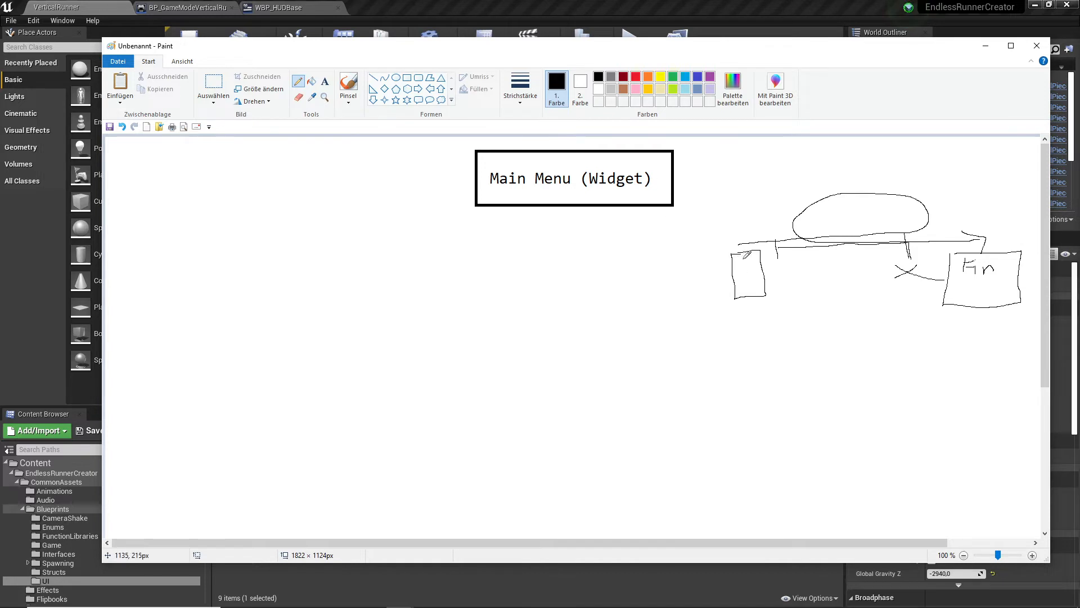
pyautogui.moveTo(734, 261)
pyautogui.mouseDown()
pyautogui.moveTo(761, 260)
pyautogui.moveTo(752, 277)
pyautogui.moveTo(764, 286)
pyautogui.mouseUp()
# - Select the whole freehand flow sketch beside the Main Menu box and delete it
pyautogui.click(213, 82)
pyautogui.moveTo(710, 165); pyautogui.dragTo(1027, 350)
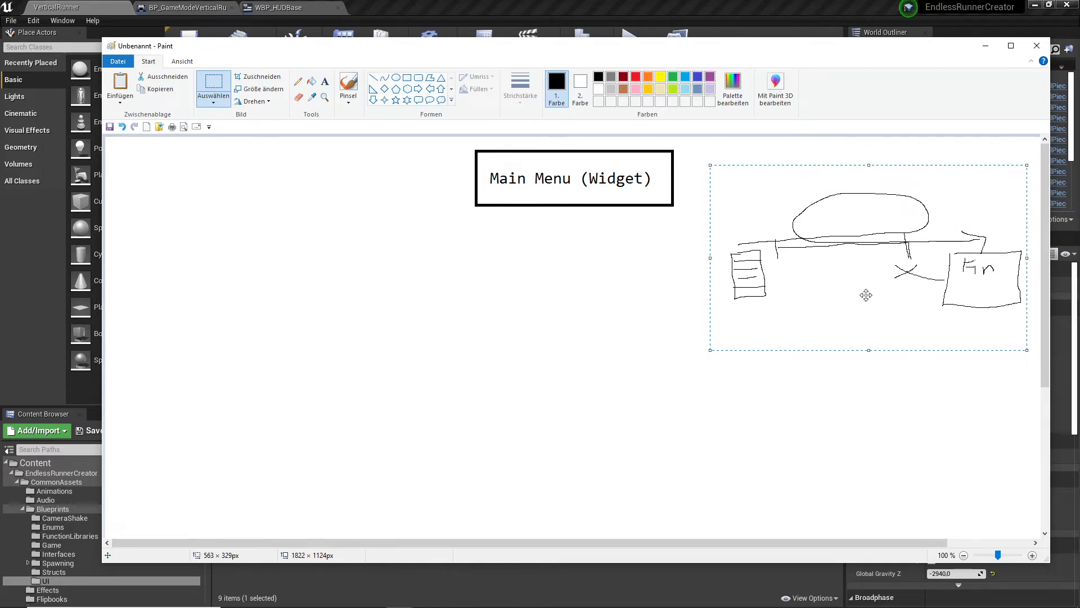
pyautogui.press('Delete')
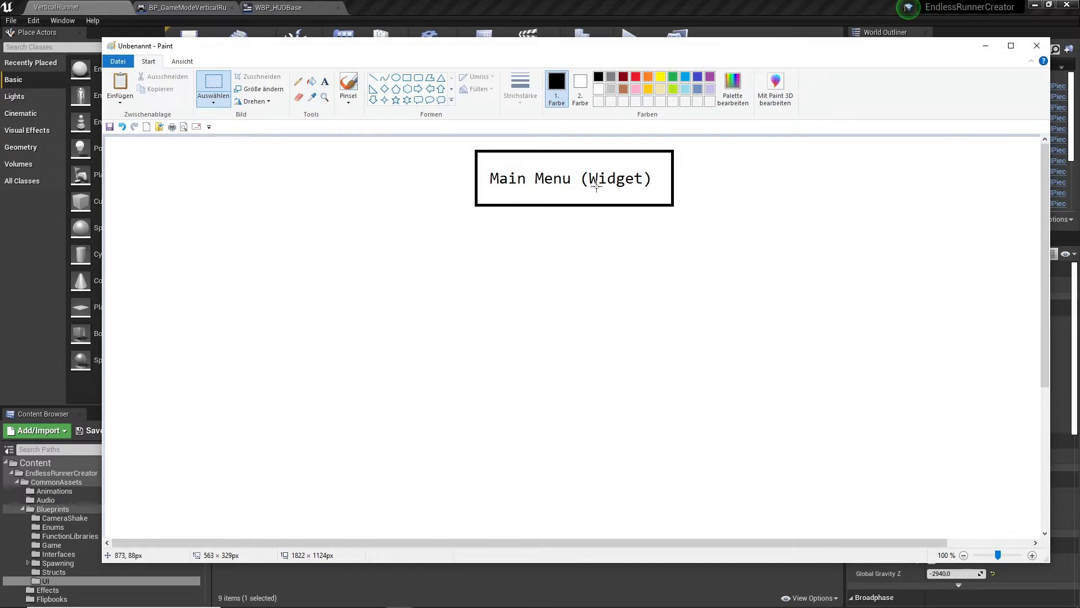
# - Place a text box about 650 px wide below the Main Menu box and enter "GameMode" in it
pyautogui.click(324, 82)
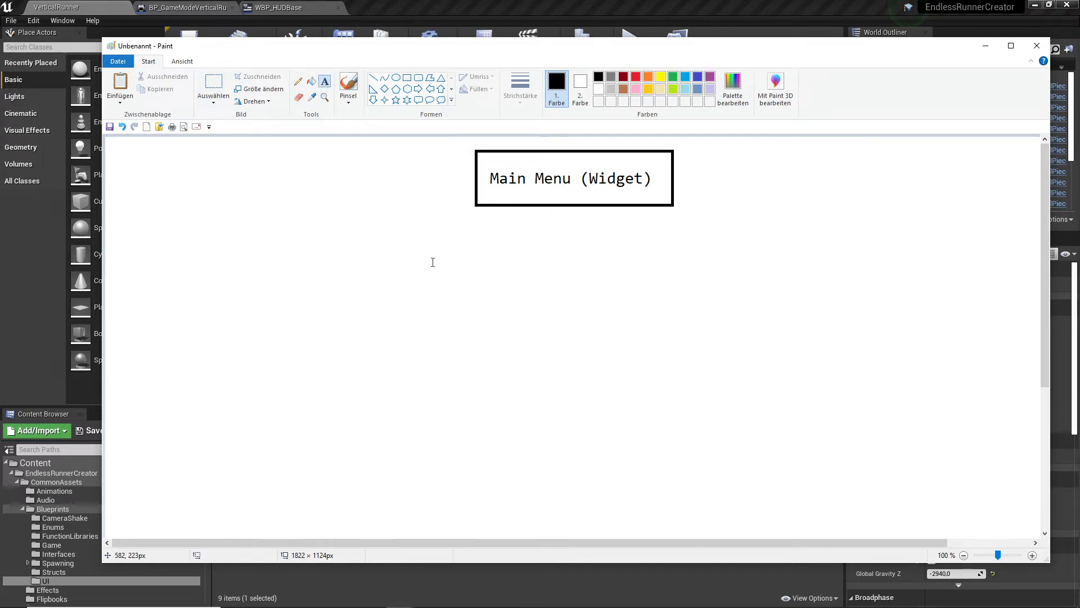
pyautogui.moveTo(436, 248); pyautogui.dragTo(618, 271)
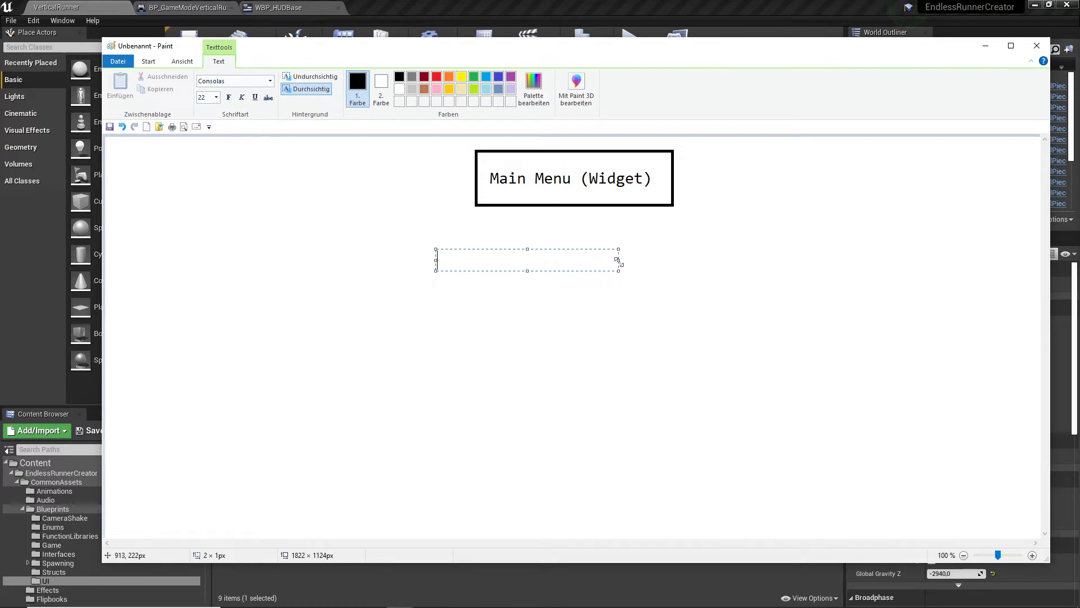
pyautogui.moveTo(618, 260); pyautogui.dragTo(750, 260)
pyautogui.moveTo(437, 260); pyautogui.dragTo(388, 261)
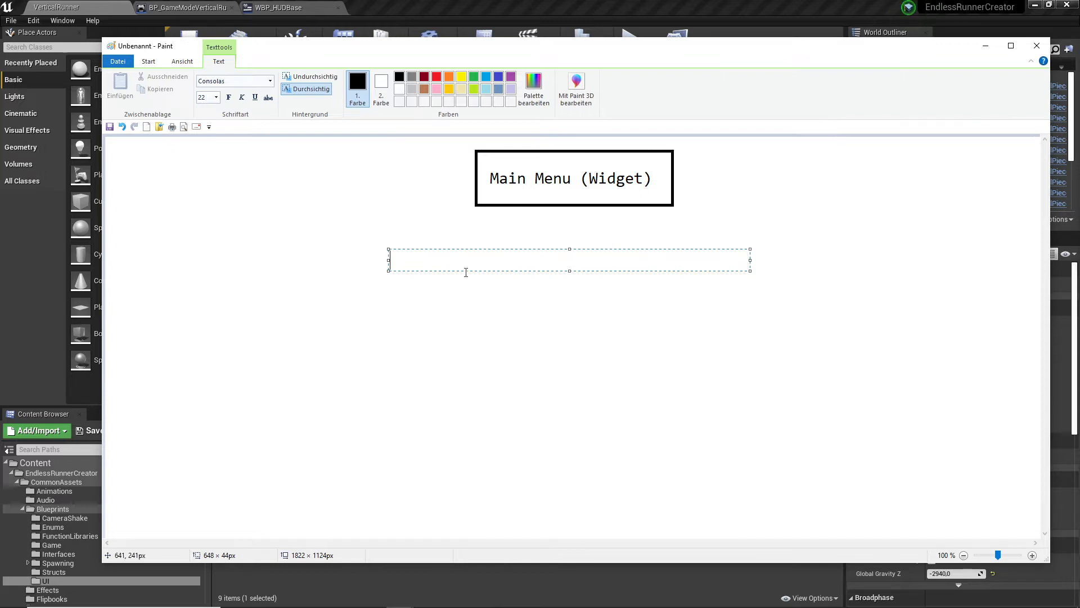
pyautogui.write('GameMode')
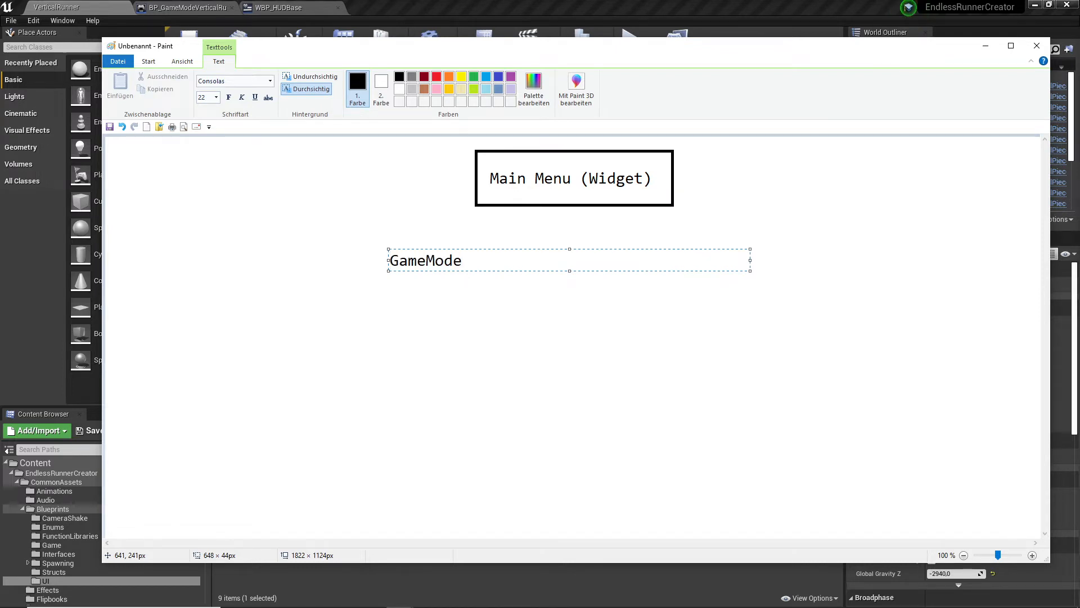
# - Add the lines "Map" and "Project Settings" under GameMode, leaving a blank line before each, and finish the text
pyautogui.press('Return')
pyautogui.press('Return')
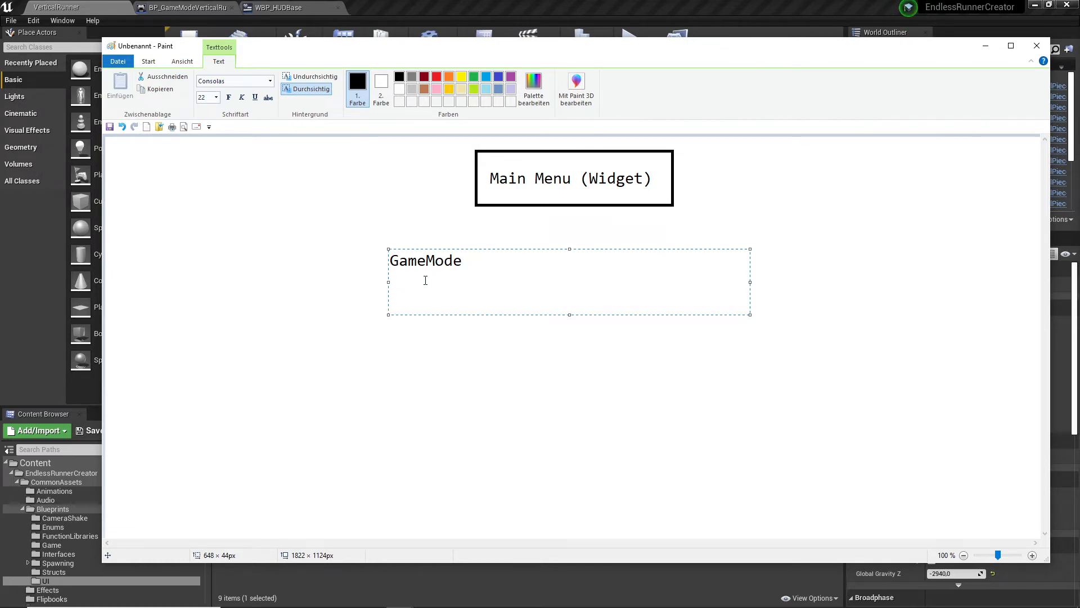
pyautogui.write('Map')
pyautogui.press('Return')
pyautogui.press('Return')
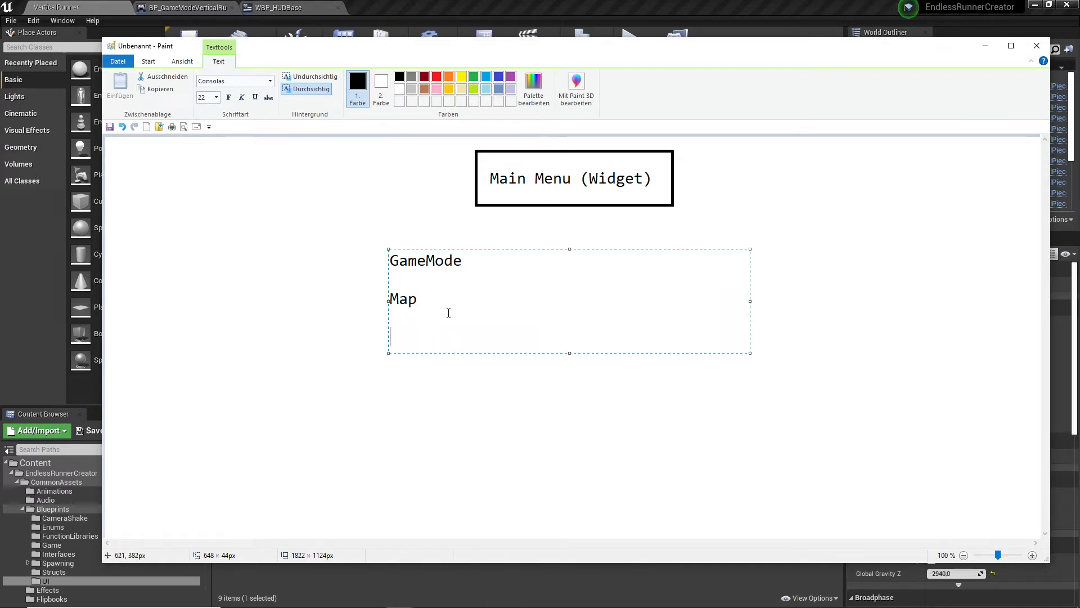
pyautogui.write('Project Sett')
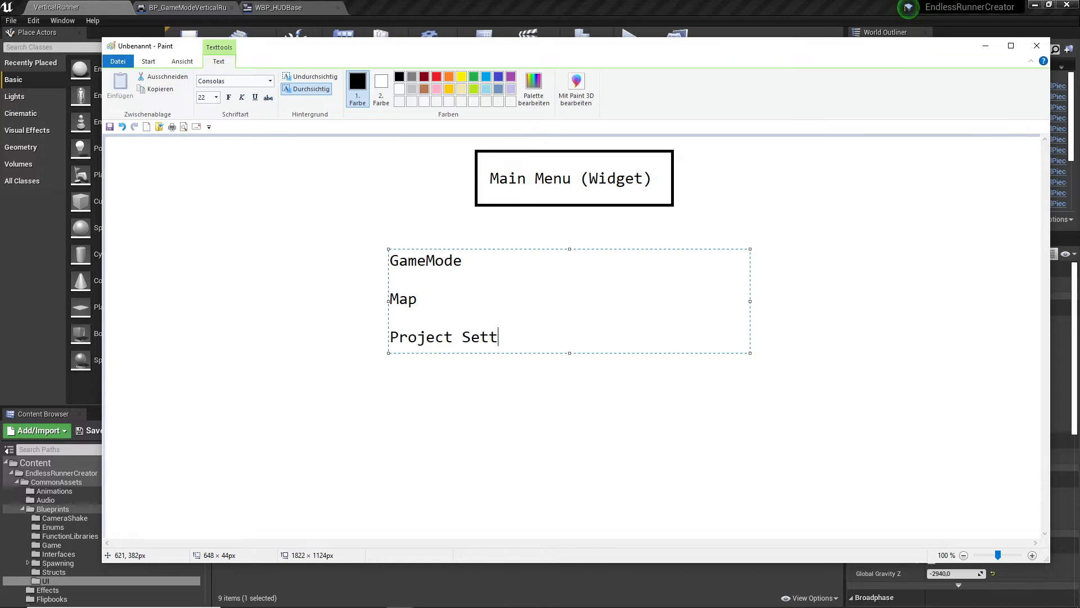
pyautogui.write('ings')
pyautogui.click(503, 360)
pyautogui.moveTo(389, 258); pyautogui.dragTo(463, 262)
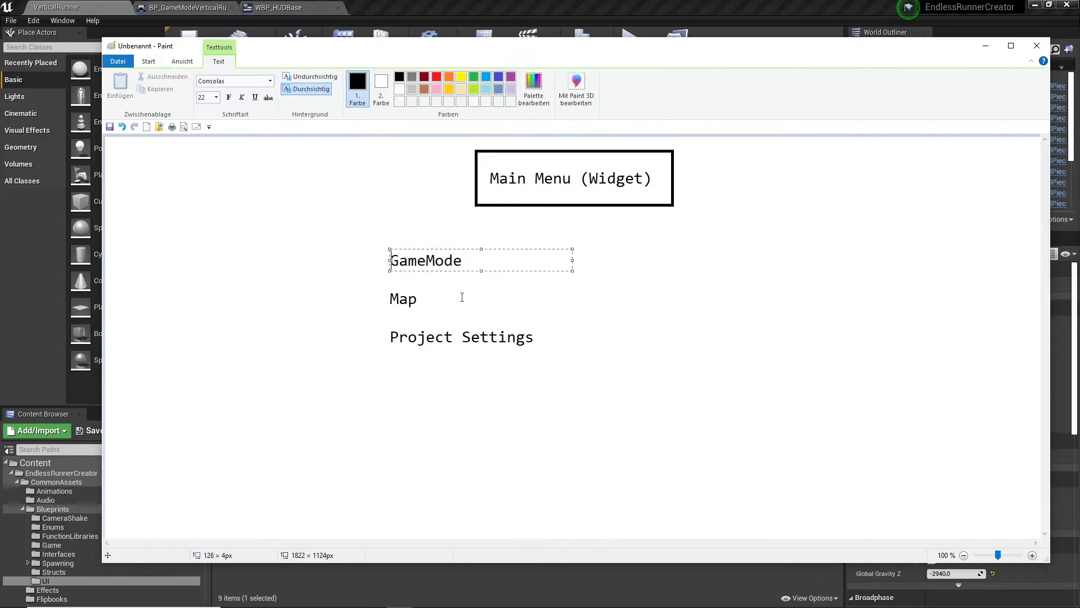
pyautogui.moveTo(377, 296); pyautogui.dragTo(428, 306)
pyautogui.moveTo(369, 326); pyautogui.dragTo(560, 350)
pyautogui.click(564, 344)
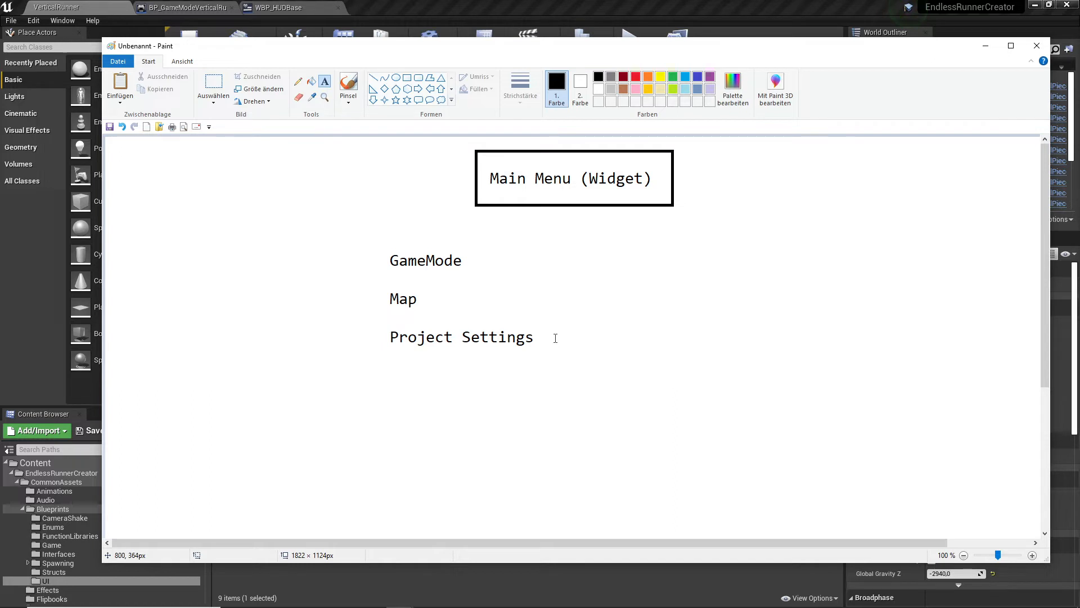
pyautogui.moveTo(382, 252); pyautogui.dragTo(499, 275)
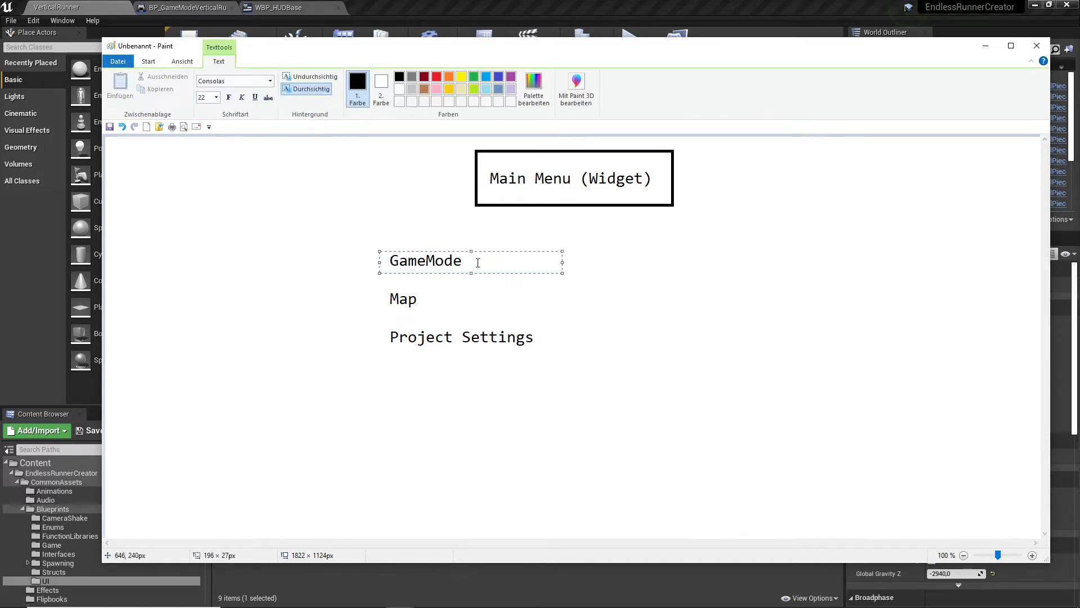
pyautogui.click(460, 284)
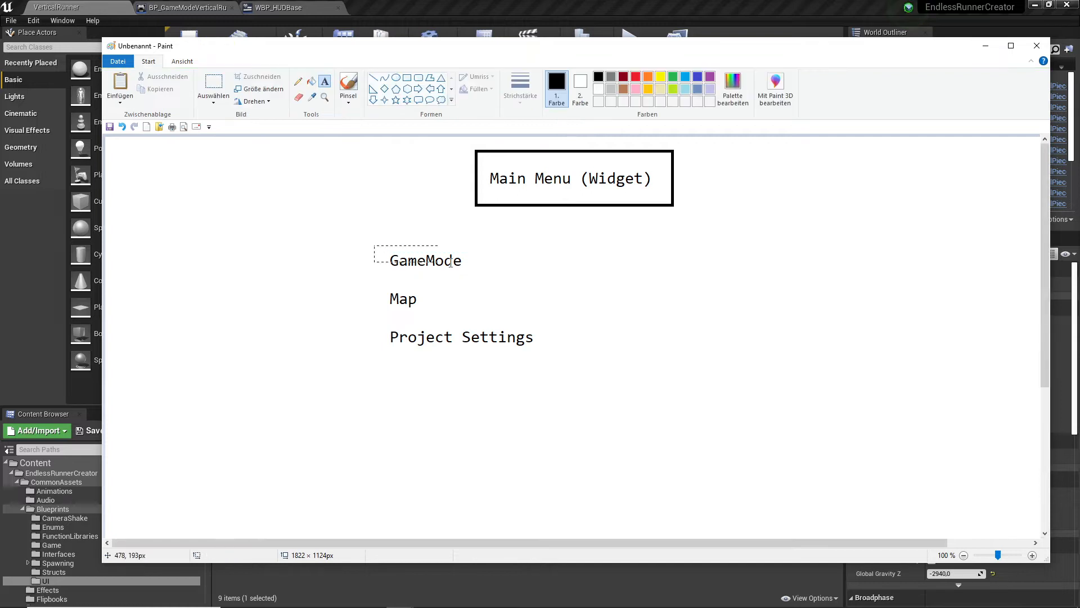
pyautogui.moveTo(450, 262); pyautogui.dragTo(556, 273)
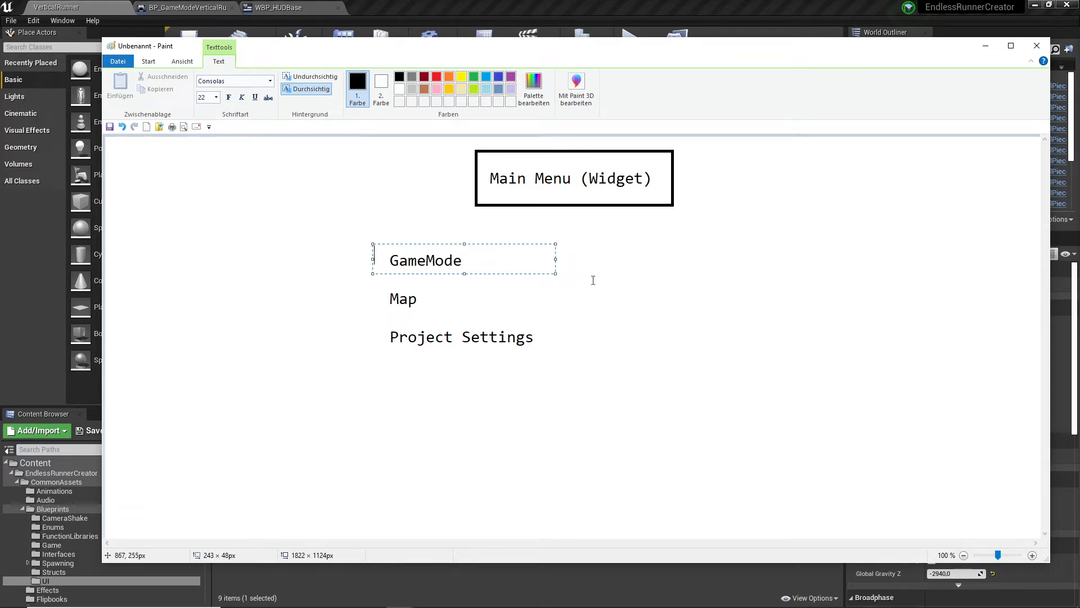
pyautogui.click(454, 278)
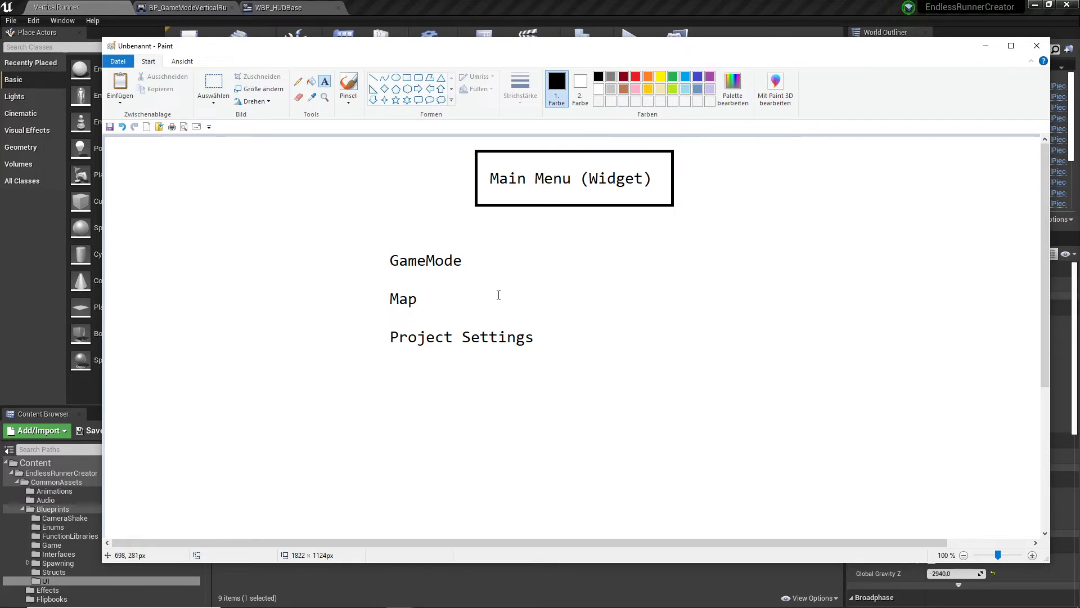
pyautogui.moveTo(459, 287); pyautogui.dragTo(642, 308)
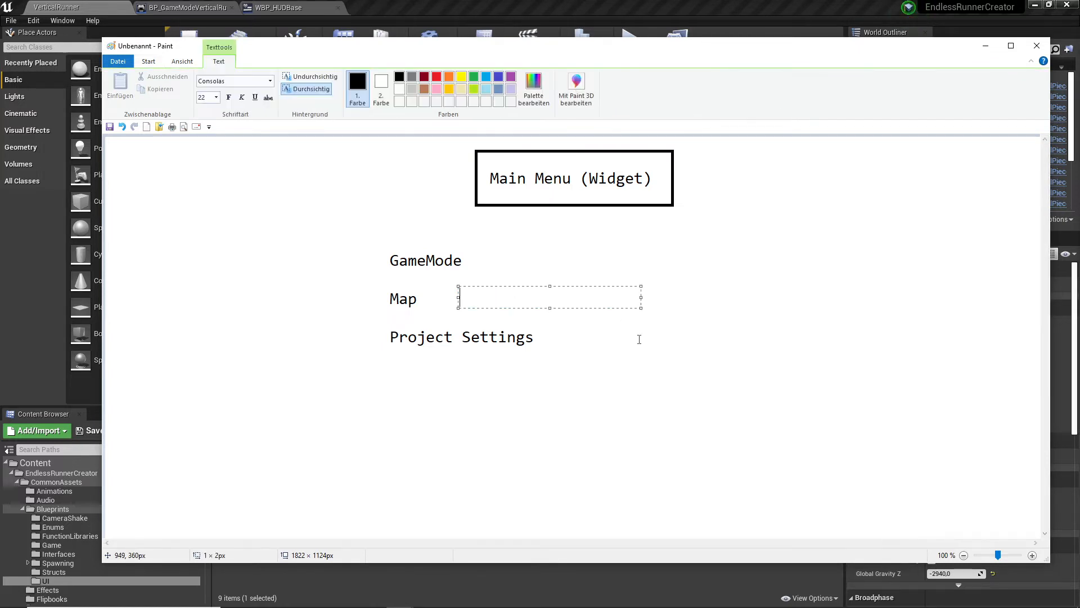
pyautogui.click(489, 373)
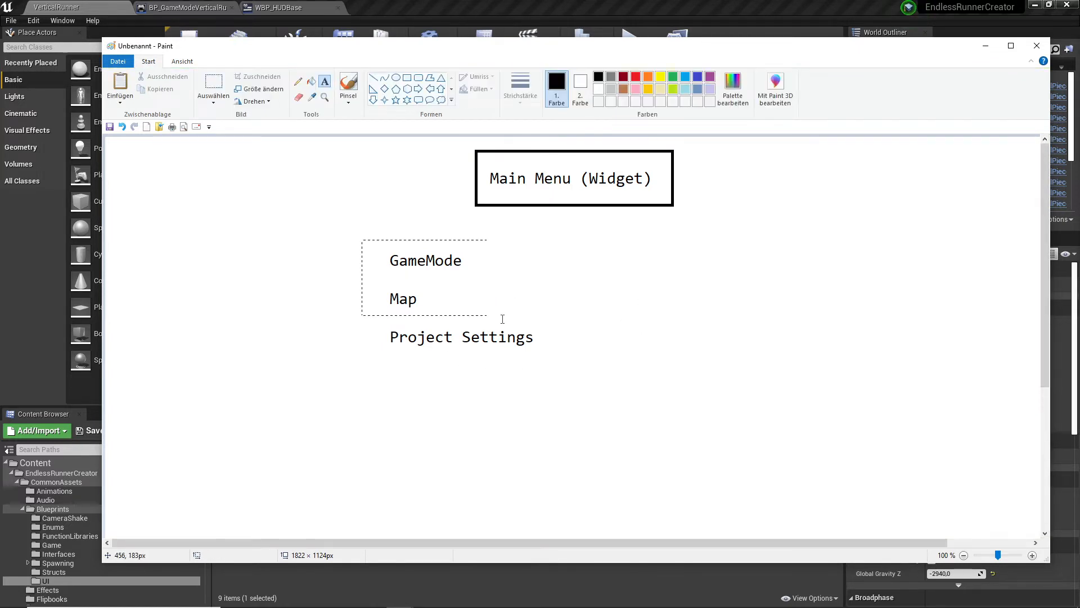
pyautogui.moveTo(503, 319); pyautogui.dragTo(592, 355)
pyautogui.click(444, 396)
# - Add a separate text "Main Menu Widget" directly below Project Settings
pyautogui.click(390, 367)
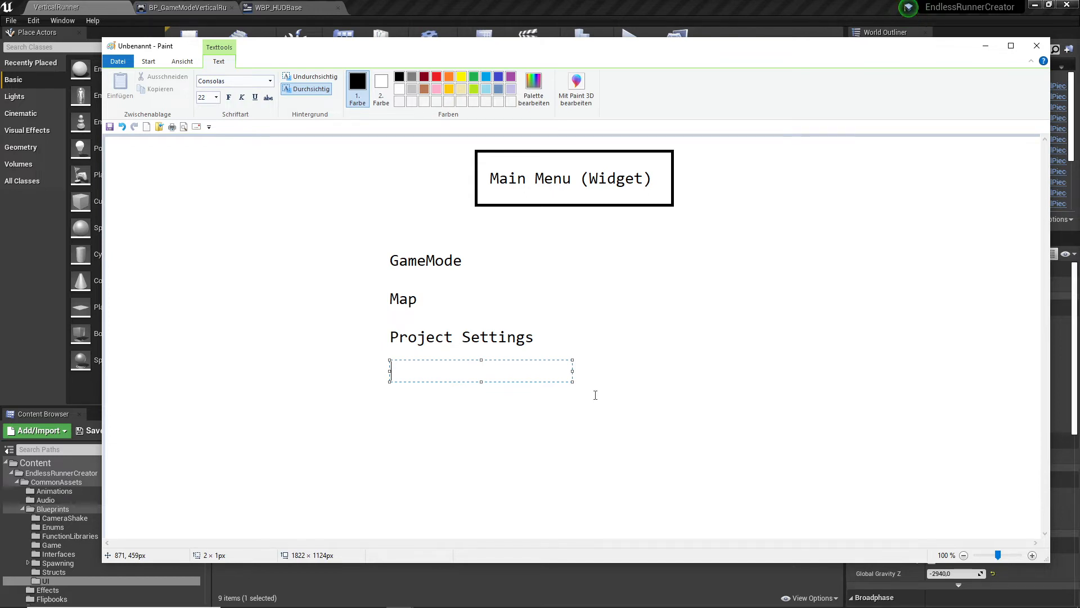
pyautogui.write('Main Menu W')
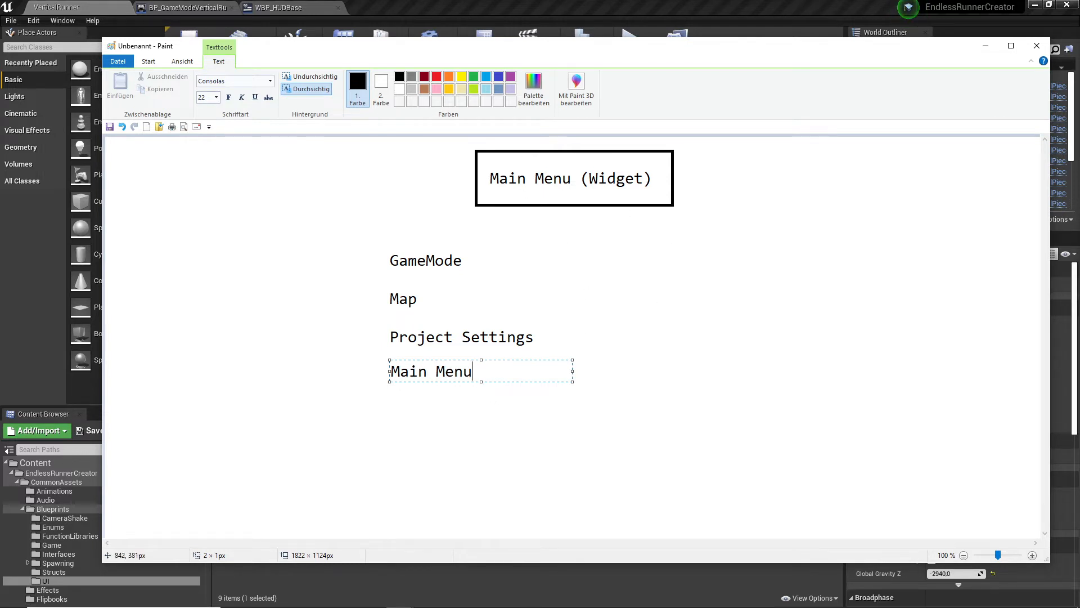
pyautogui.press('BackSpace')
pyautogui.write('Widget')
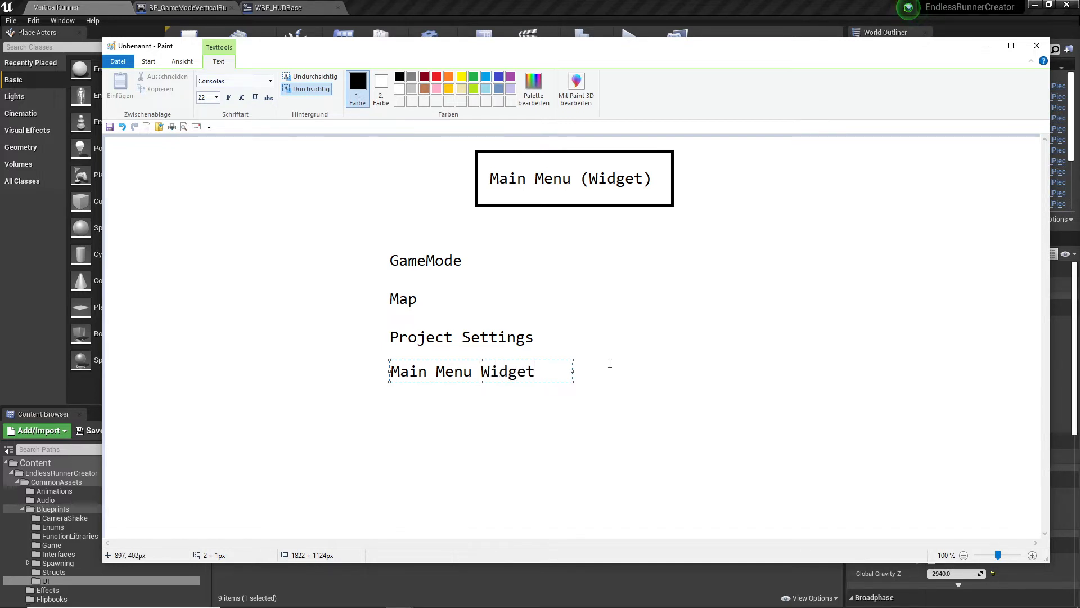
pyautogui.click(586, 375)
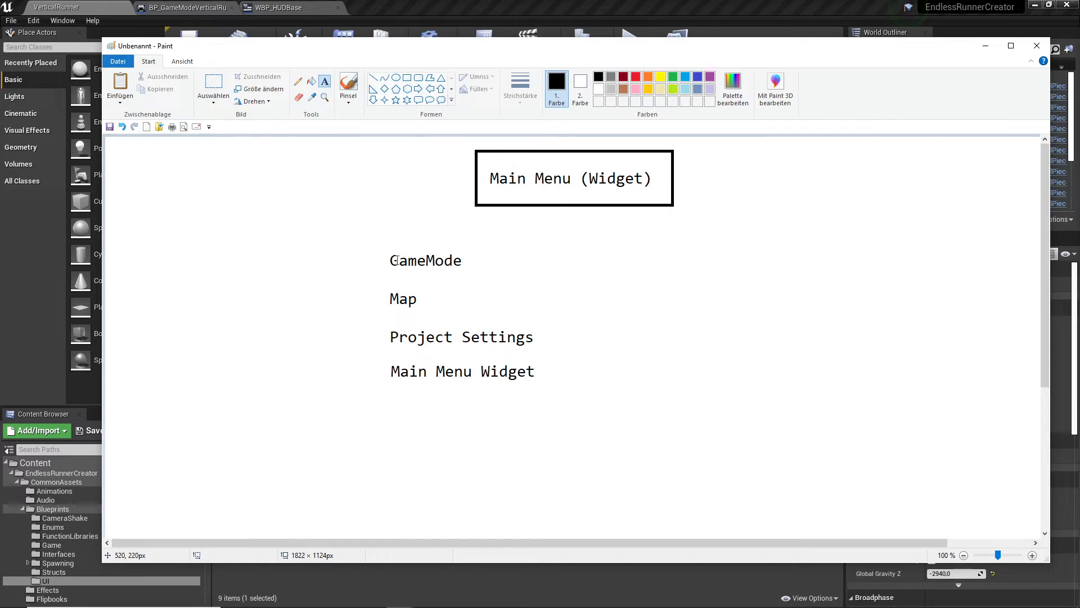
pyautogui.click(414, 340)
pyautogui.press('Escape')
pyautogui.click(412, 260)
pyautogui.click(388, 267)
pyautogui.click(398, 258)
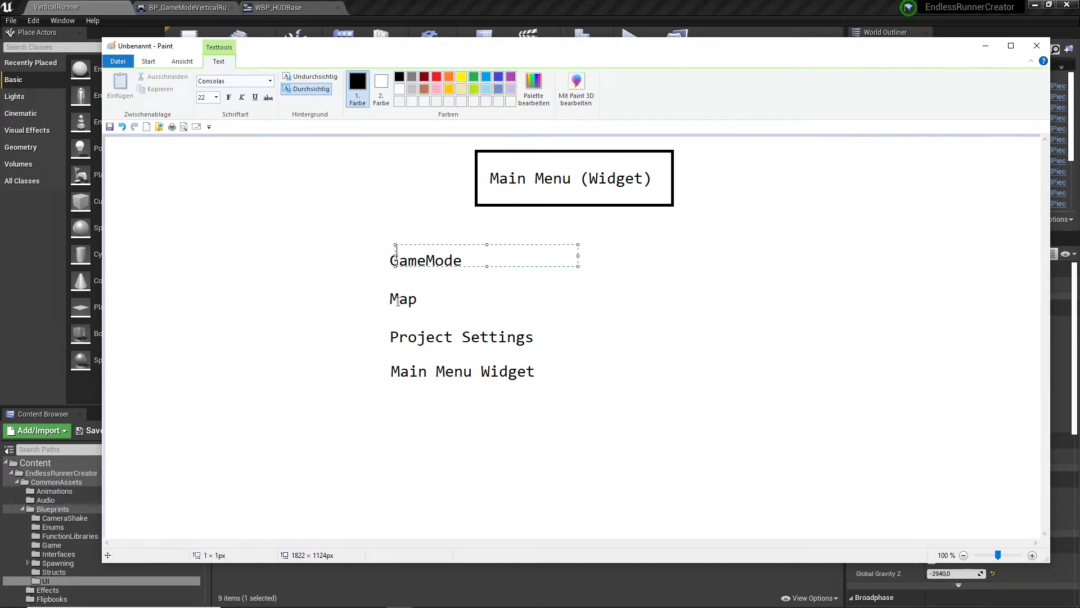
pyautogui.click(429, 353)
pyautogui.click(405, 331)
pyautogui.click(589, 341)
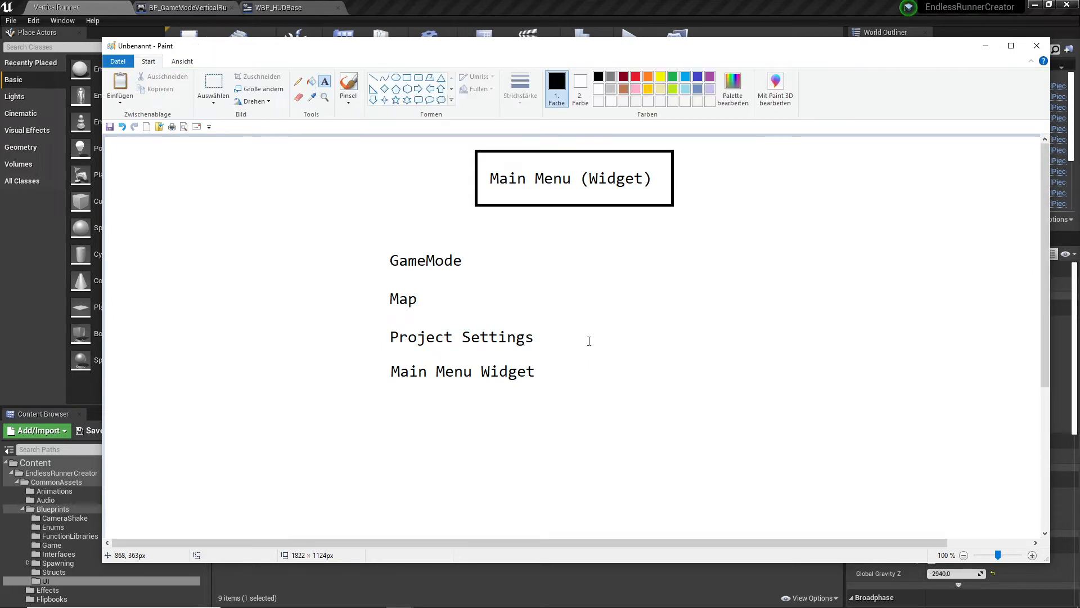
pyautogui.click(538, 329)
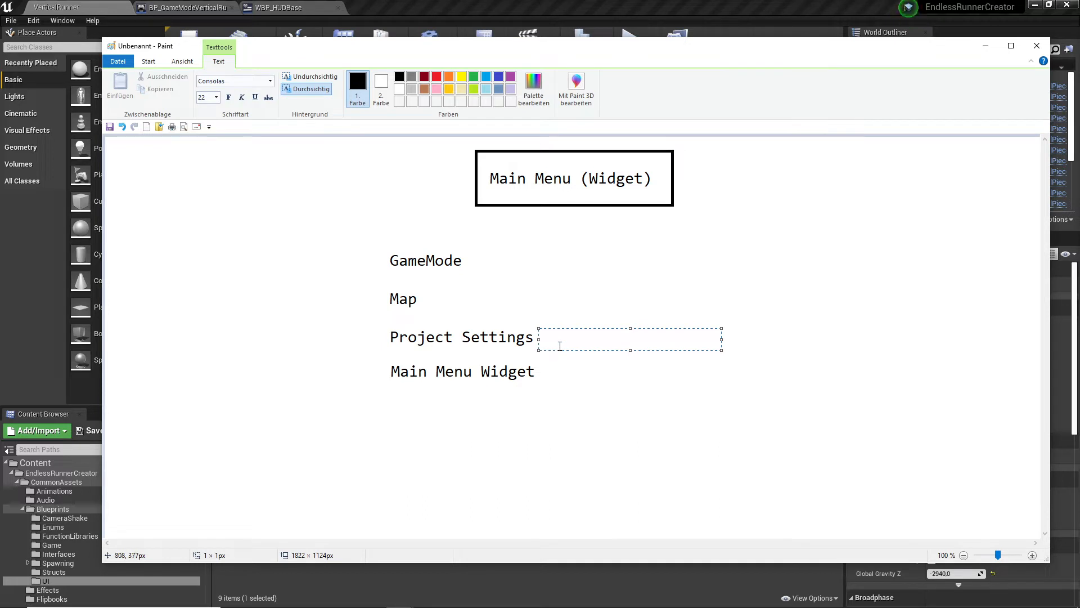
pyautogui.click(580, 389)
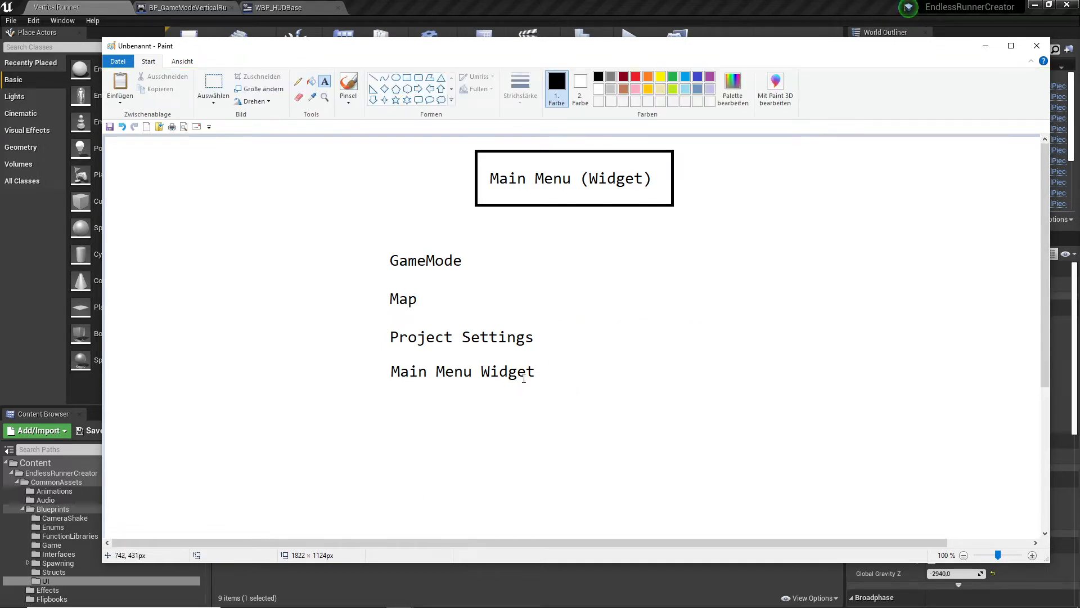
pyautogui.click(490, 375)
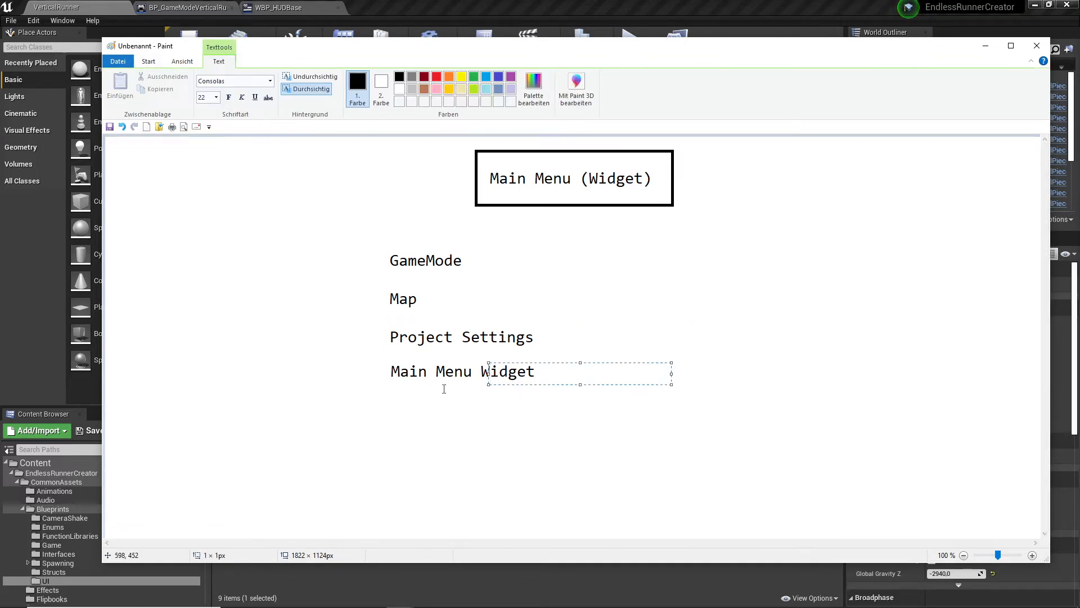
pyautogui.click(545, 337)
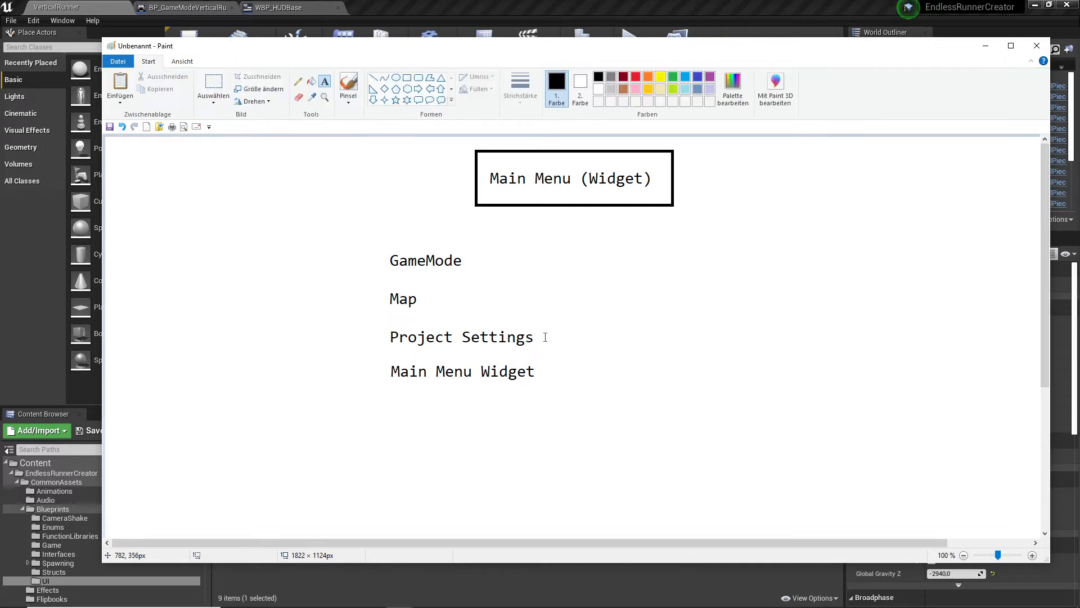
pyautogui.click(549, 376)
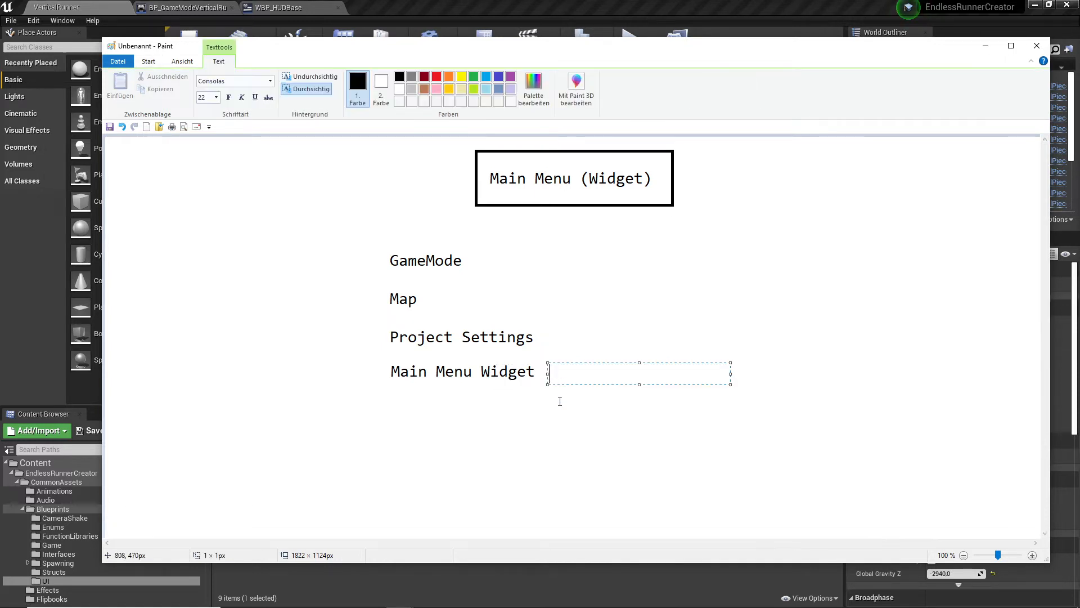
pyautogui.click(470, 409)
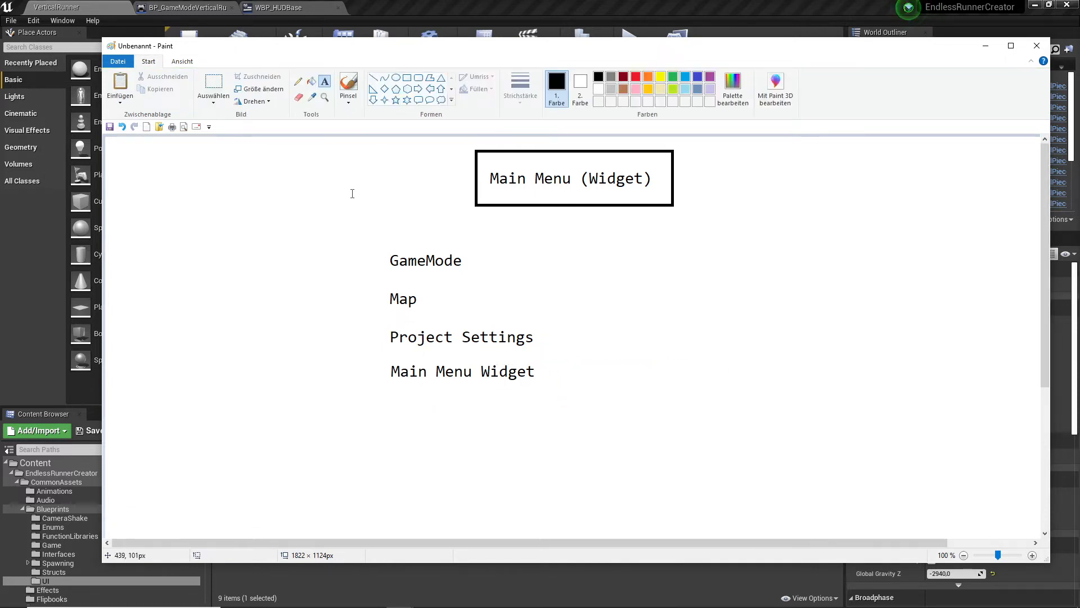
# - Select the "Main Menu Widget" text and move it slightly down to match the line spacing of the list above
pyautogui.click(214, 83)
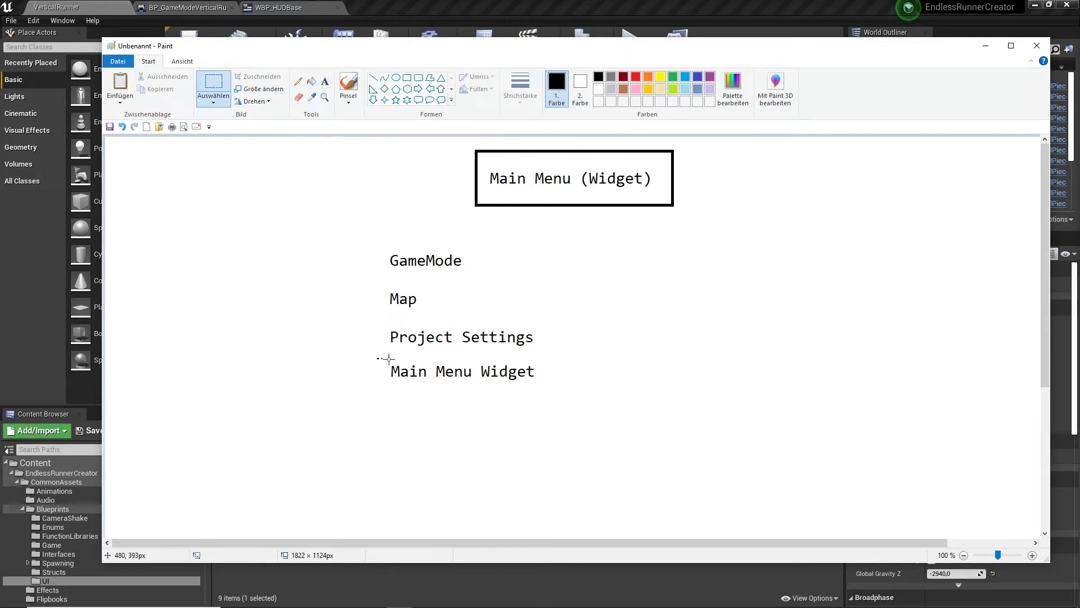
pyautogui.moveTo(389, 358); pyautogui.dragTo(510, 378)
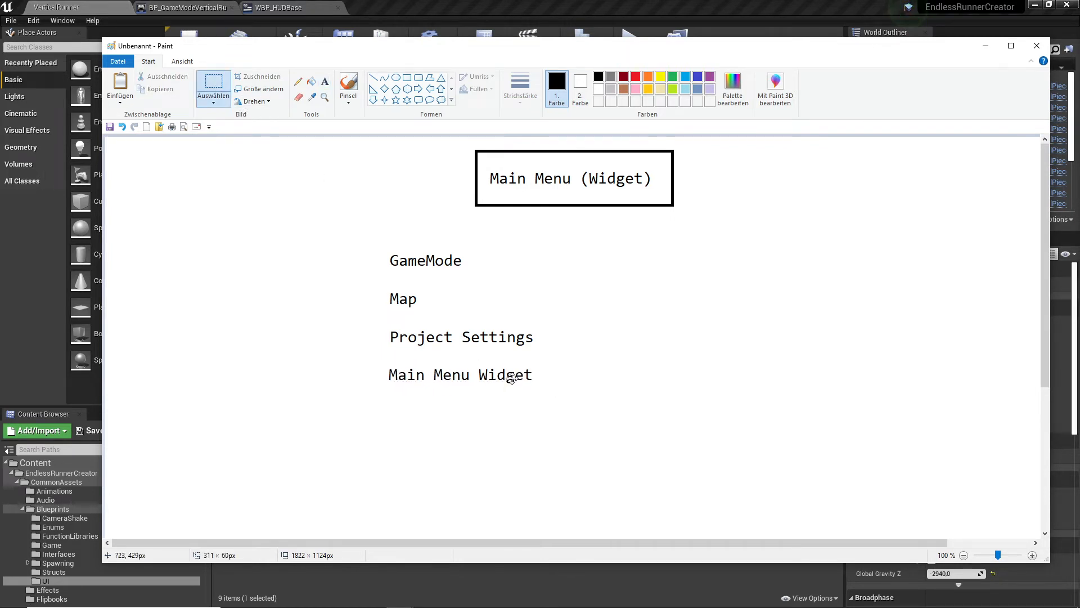
pyautogui.click(616, 385)
# - Draw a rectangle of about 800 × 390 px around the four-item list from GameMode to Main Menu Widget
pyautogui.click(407, 78)
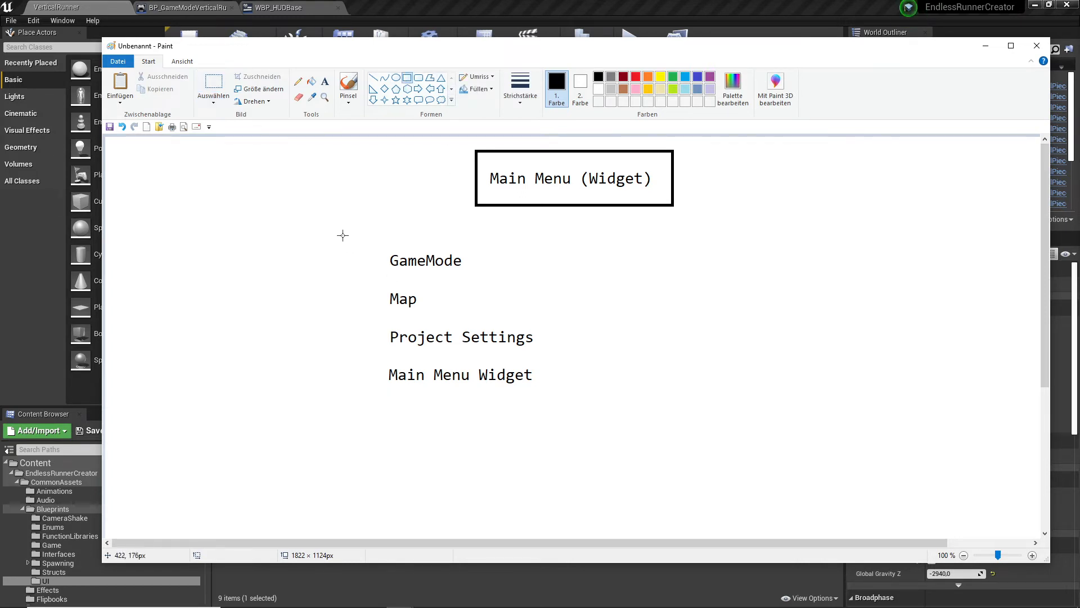
pyautogui.moveTo(343, 235)
pyautogui.mouseDown()
pyautogui.moveTo(574, 305)
pyautogui.moveTo(792, 454)
pyautogui.mouseUp()
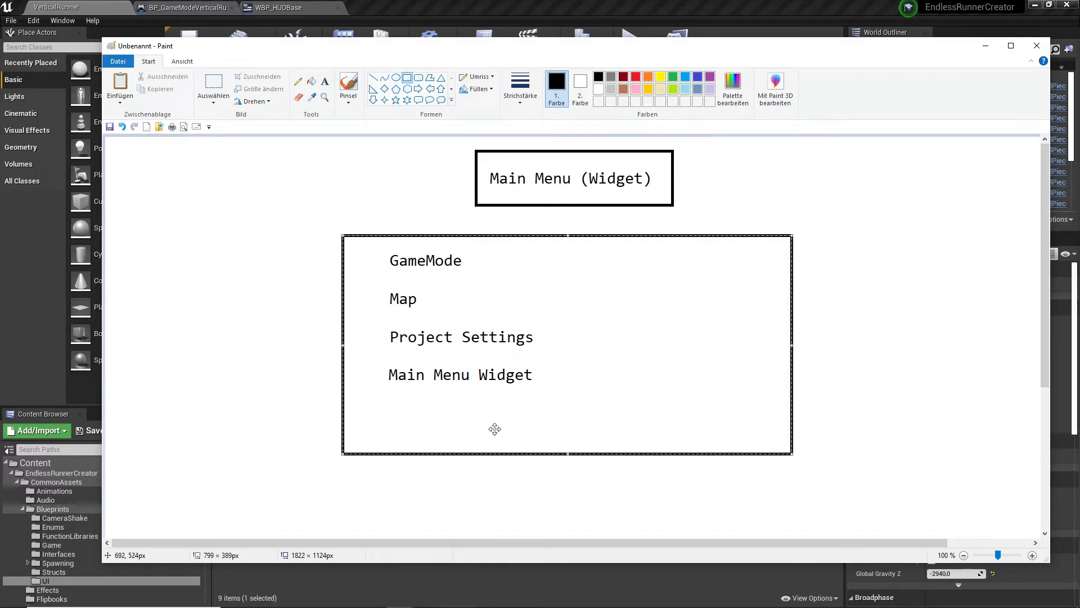
pyautogui.click(400, 212)
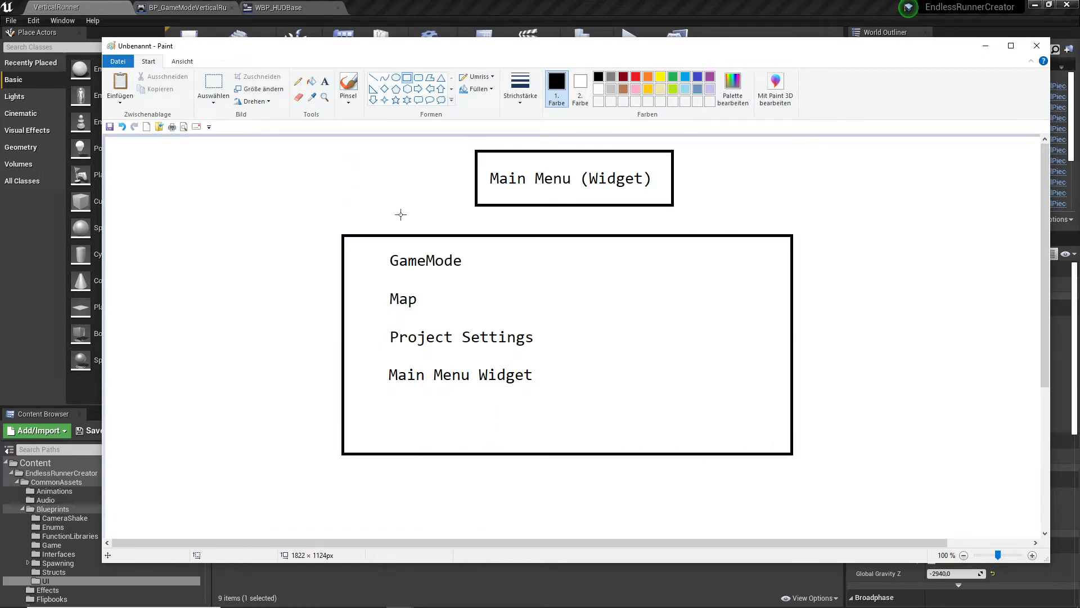
# - Sketch a freehand timeline arrow with a loop and several tick marks beside the Main Menu title, using the Pencil
pyautogui.moveTo(654, 56)
pyautogui.mouseDown()
pyautogui.moveTo(654, 324)
pyautogui.moveTo(653, 76)
pyautogui.mouseUp()
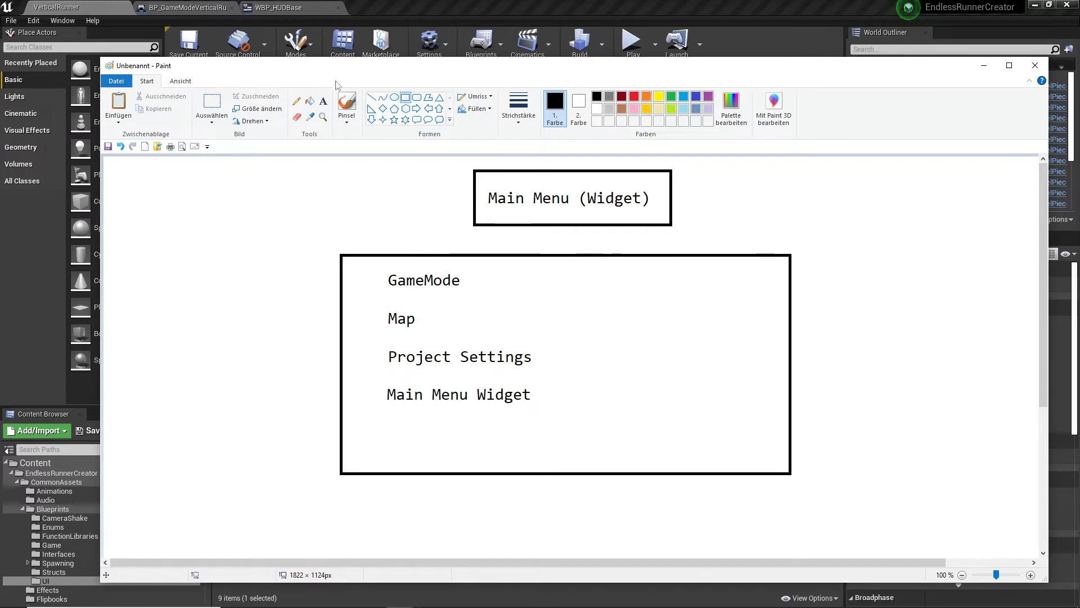
pyautogui.click(296, 101)
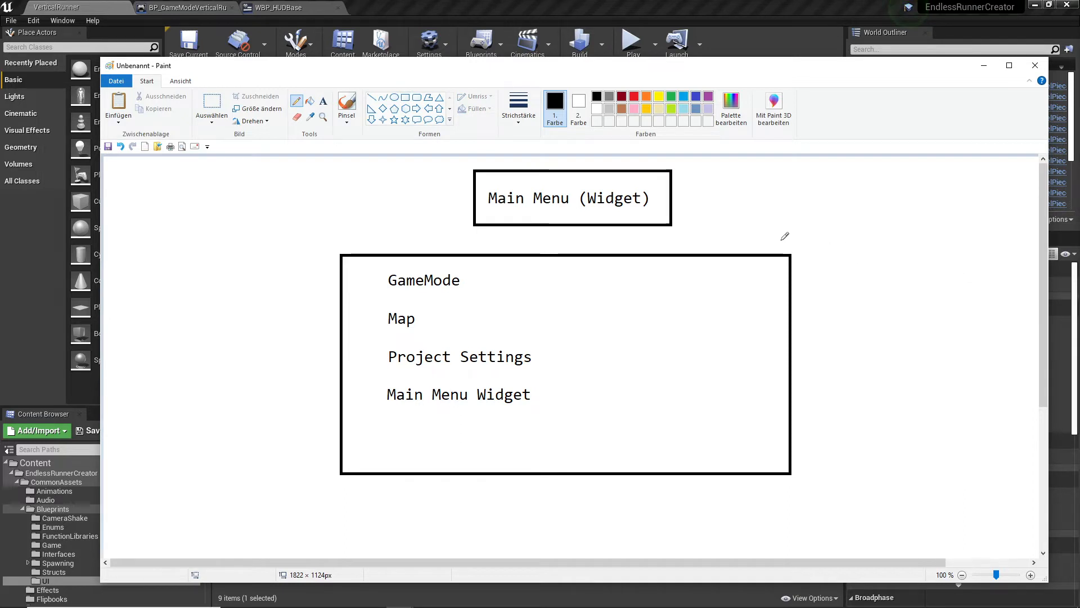
pyautogui.moveTo(758, 234)
pyautogui.mouseDown()
pyautogui.moveTo(933, 225)
pyautogui.moveTo(950, 184)
pyautogui.moveTo(826, 225)
pyautogui.moveTo(1031, 226)
pyautogui.moveTo(1025, 239)
pyautogui.mouseUp()
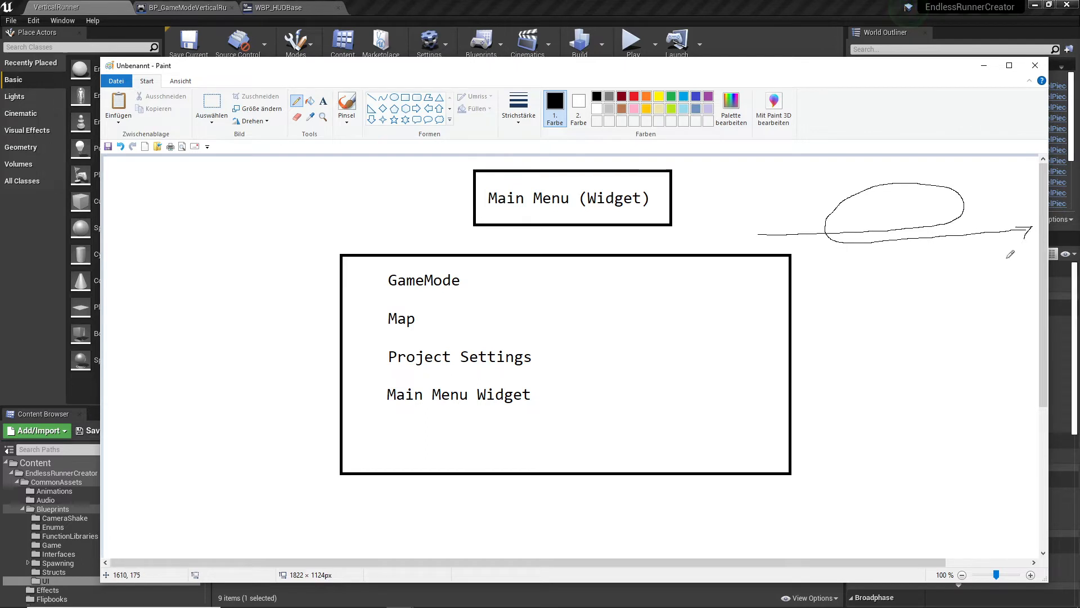
pyautogui.moveTo(826, 225); pyautogui.dragTo(826, 263)
pyautogui.moveTo(983, 221); pyautogui.dragTo(982, 242)
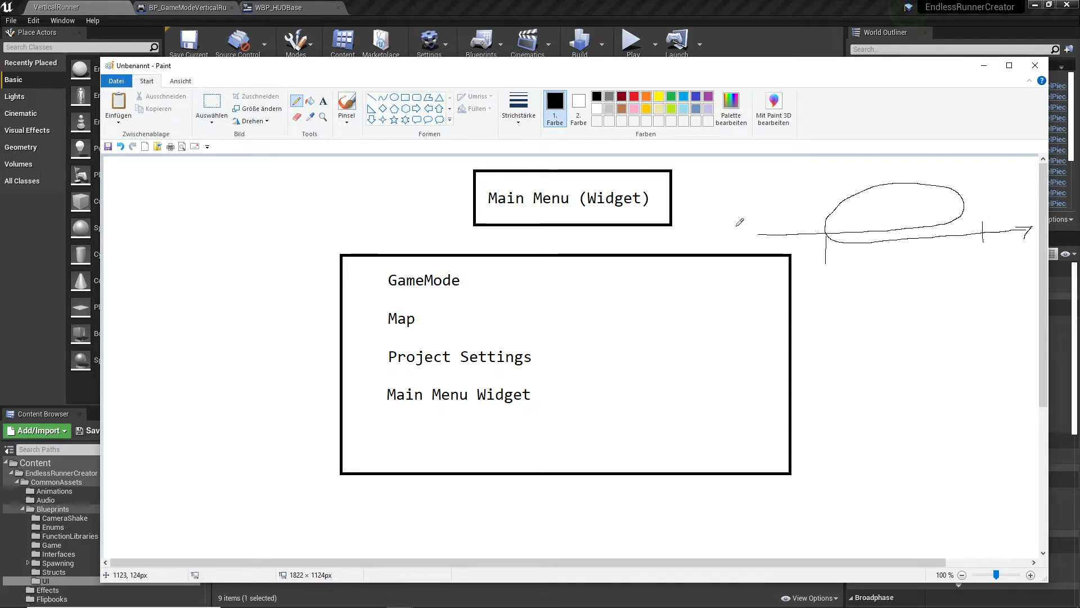
pyautogui.moveTo(736, 226)
pyautogui.mouseDown()
pyautogui.moveTo(795, 229)
pyautogui.moveTo(795, 267)
pyautogui.moveTo(739, 252)
pyautogui.mouseUp()
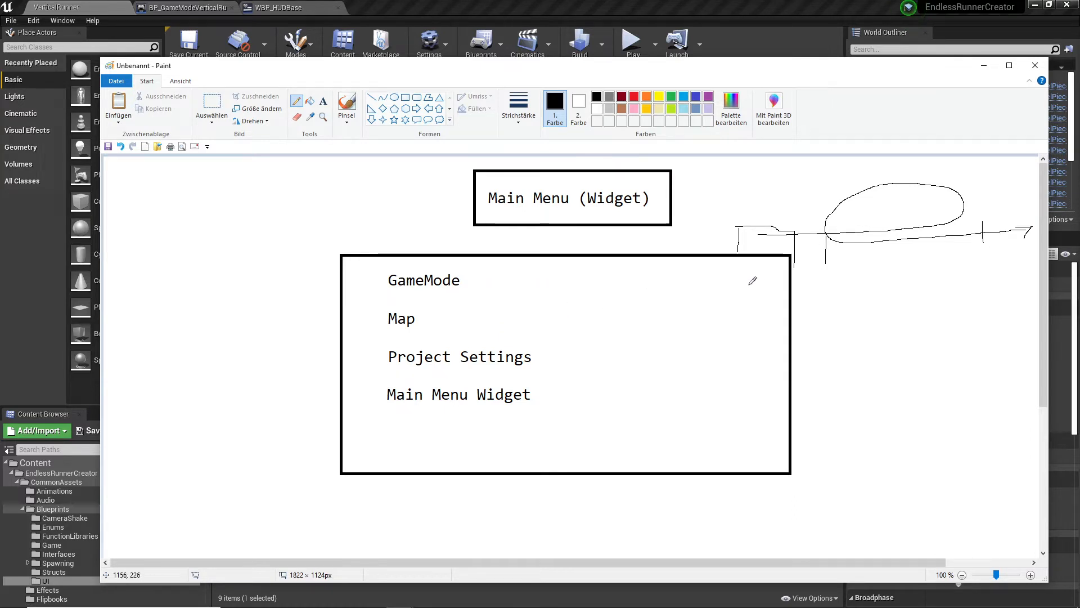
# - Sketch short dashes inside a tall freehand box beside the list frame, with a smaller box below it
pyautogui.moveTo(816, 277); pyautogui.dragTo(835, 276)
pyautogui.moveTo(821, 297); pyautogui.dragTo(827, 295)
pyautogui.moveTo(817, 349); pyautogui.dragTo(829, 349)
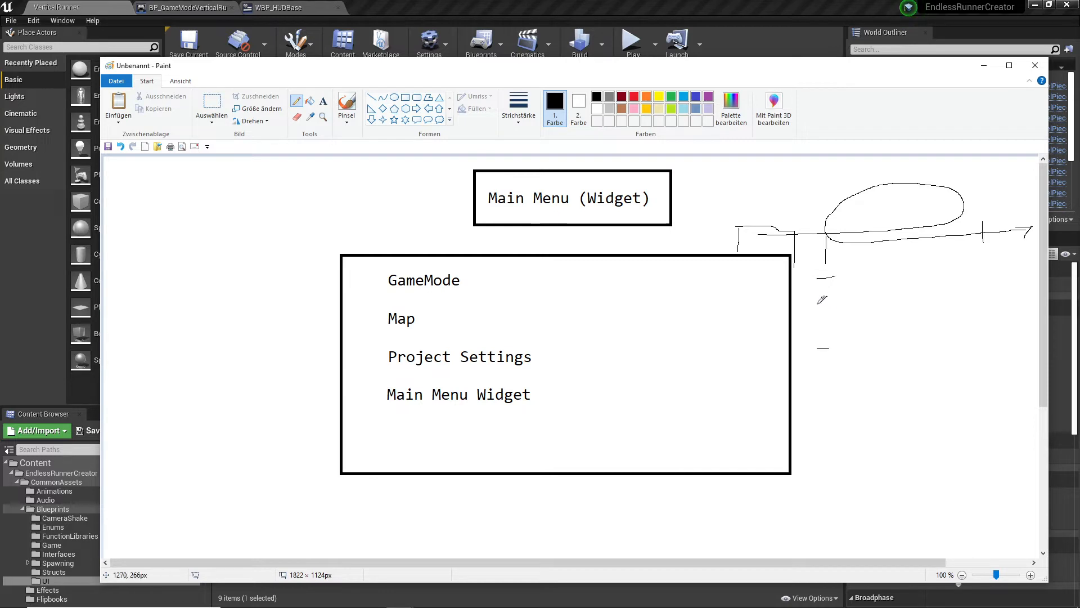
pyautogui.moveTo(808, 269)
pyautogui.mouseDown()
pyautogui.moveTo(808, 355)
pyautogui.moveTo(845, 347)
pyautogui.moveTo(809, 355)
pyautogui.moveTo(812, 389)
pyautogui.mouseUp()
pyautogui.moveTo(812, 366)
pyautogui.mouseDown()
pyautogui.moveTo(855, 365)
pyautogui.moveTo(814, 393)
pyautogui.mouseUp()
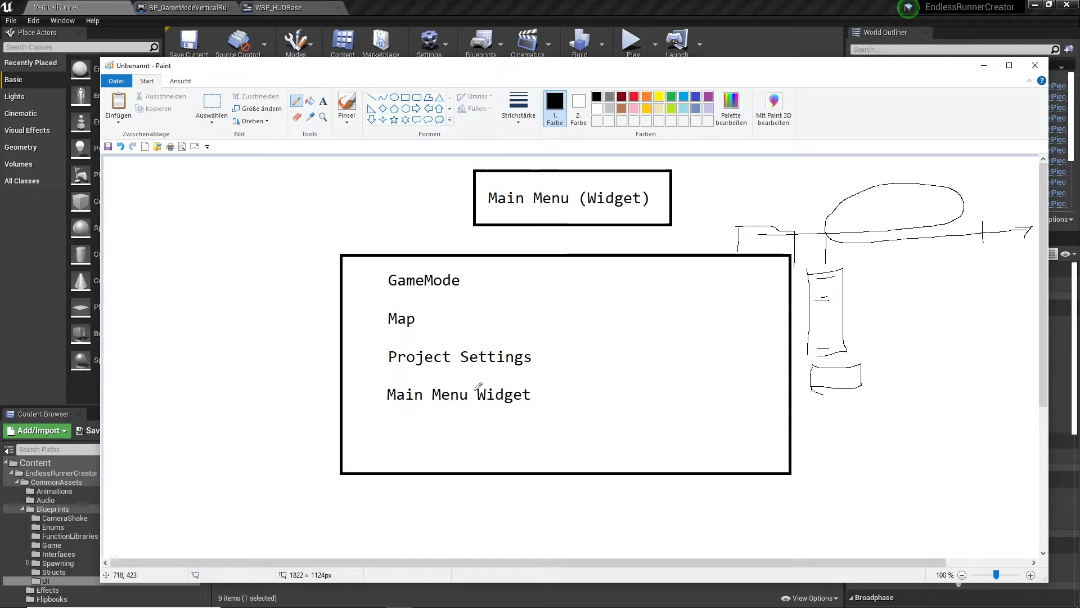
# - Erase the sketched boxes, the timeline arrow and the upper arc of the loop by selecting and deleting each area
pyautogui.click(212, 104)
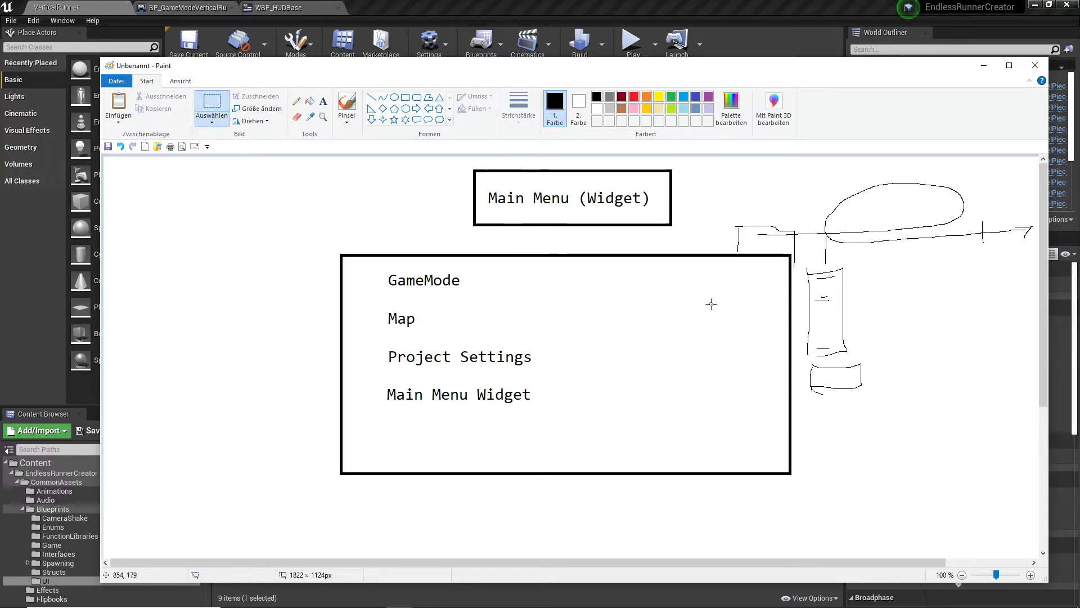
pyautogui.moveTo(799, 266); pyautogui.dragTo(875, 402)
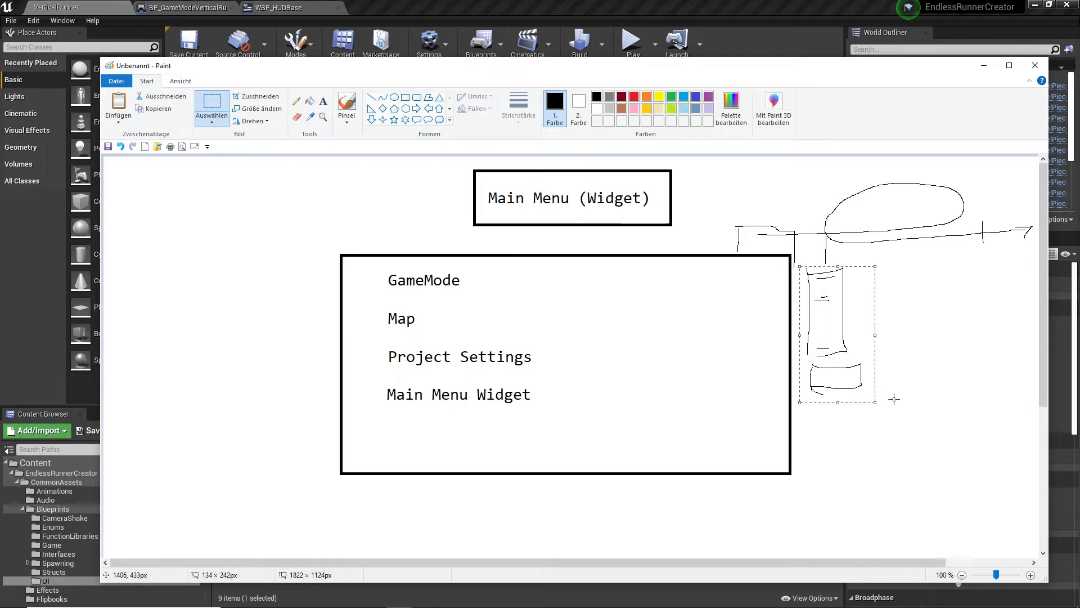
pyautogui.press('Delete')
pyautogui.moveTo(717, 204)
pyautogui.mouseDown()
pyautogui.moveTo(940, 240)
pyautogui.moveTo(1031, 241)
pyautogui.mouseUp()
pyautogui.press('Delete')
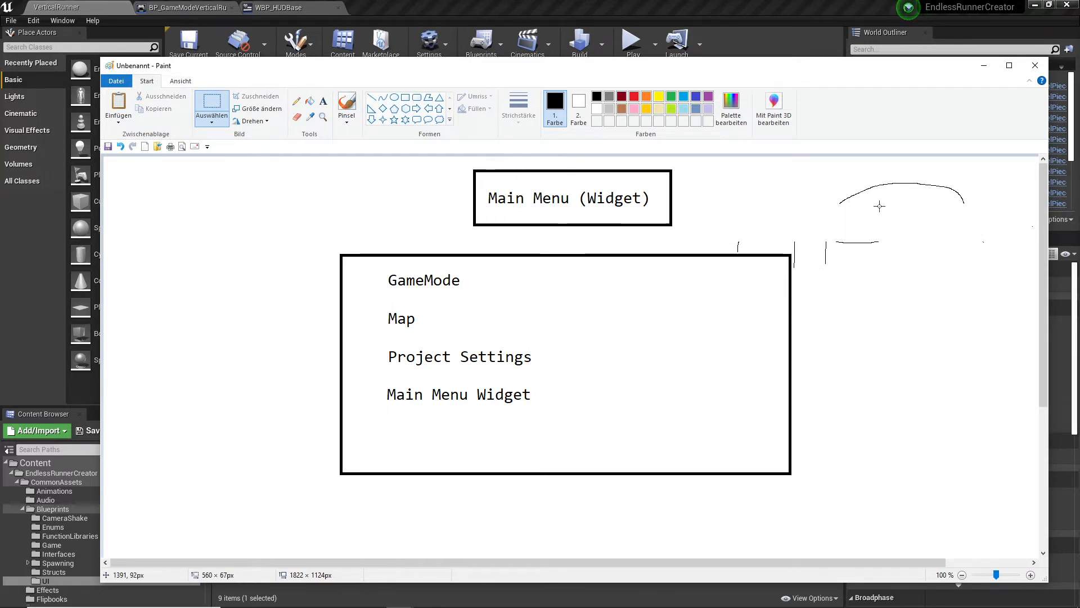
pyautogui.moveTo(824, 180); pyautogui.dragTo(980, 216)
pyautogui.press('Delete')
# - Delete the leftover pencil strokes and tick fragments just above and beside the list frame's upper edge
pyautogui.moveTo(808, 218); pyautogui.dragTo(880, 277)
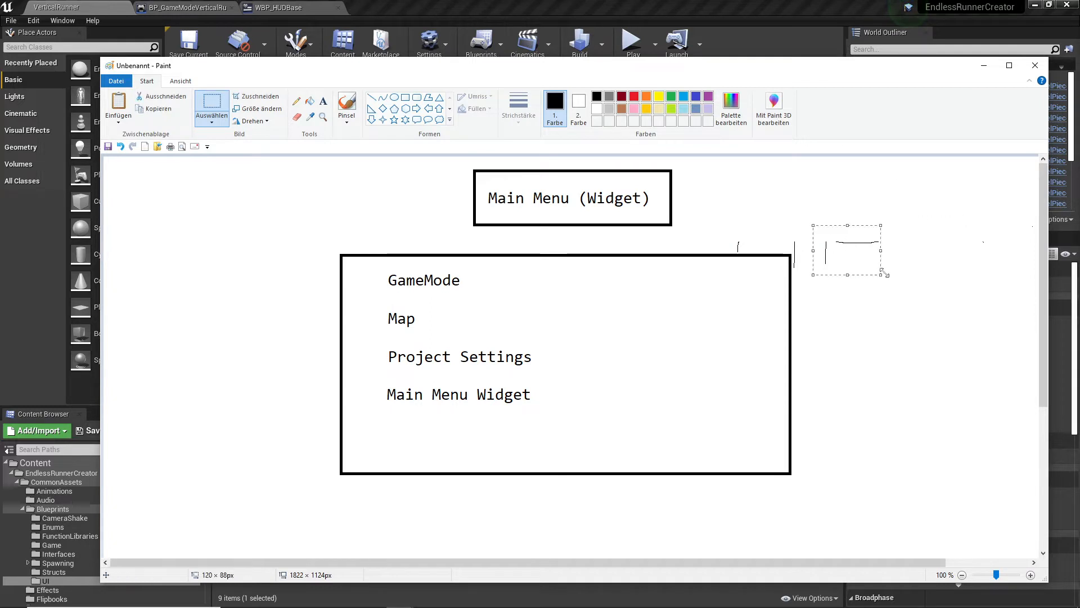
pyautogui.press('Delete')
pyautogui.moveTo(791, 234); pyautogui.dragTo(814, 274)
pyautogui.press('Delete')
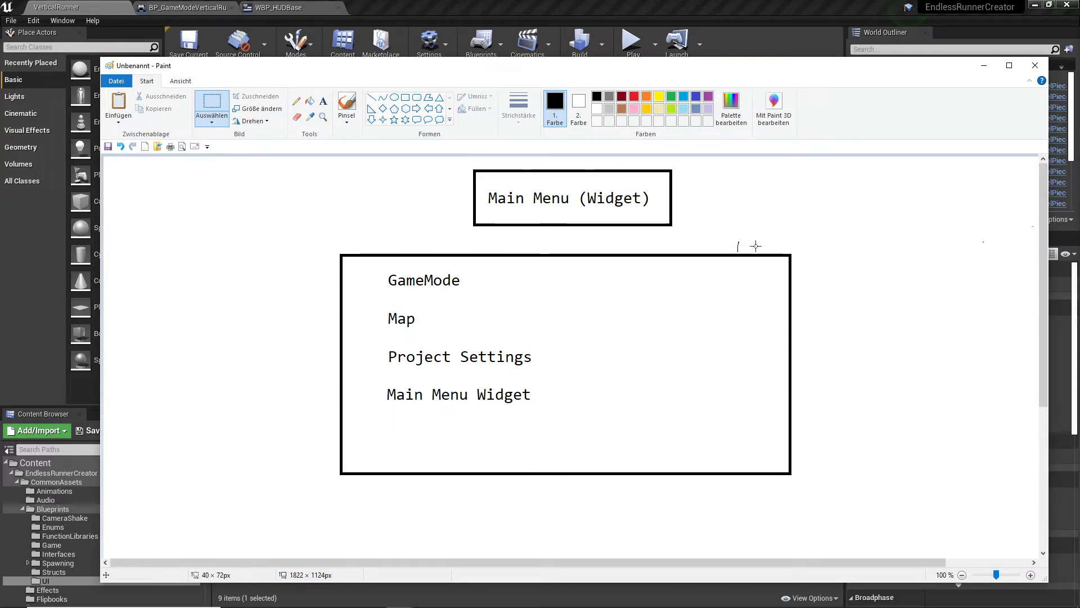
pyautogui.moveTo(721, 233); pyautogui.dragTo(759, 250)
pyautogui.press('Delete')
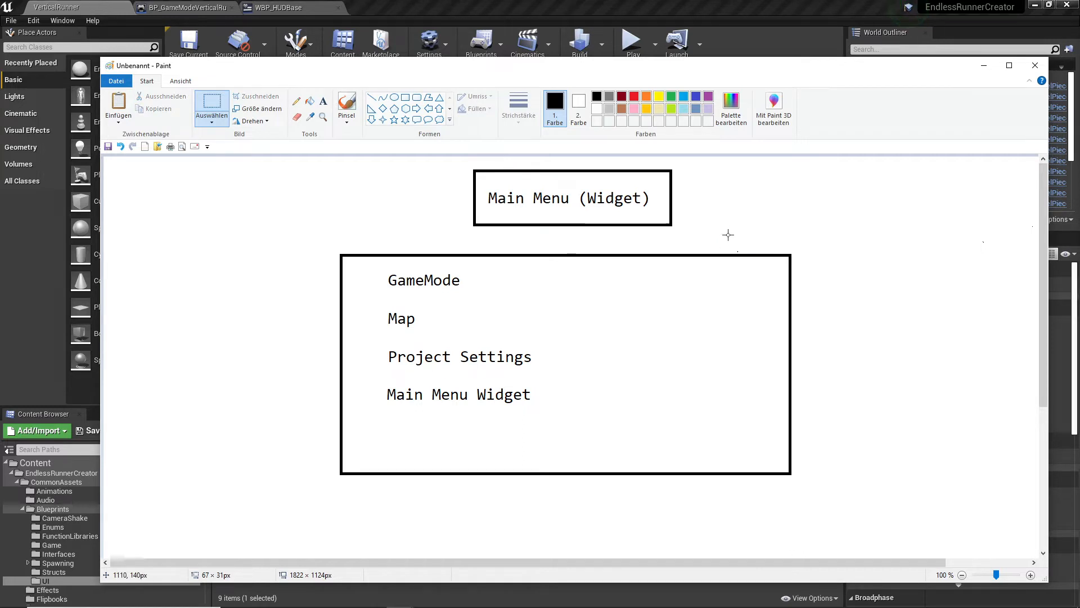
pyautogui.moveTo(727, 239); pyautogui.dragTo(752, 253)
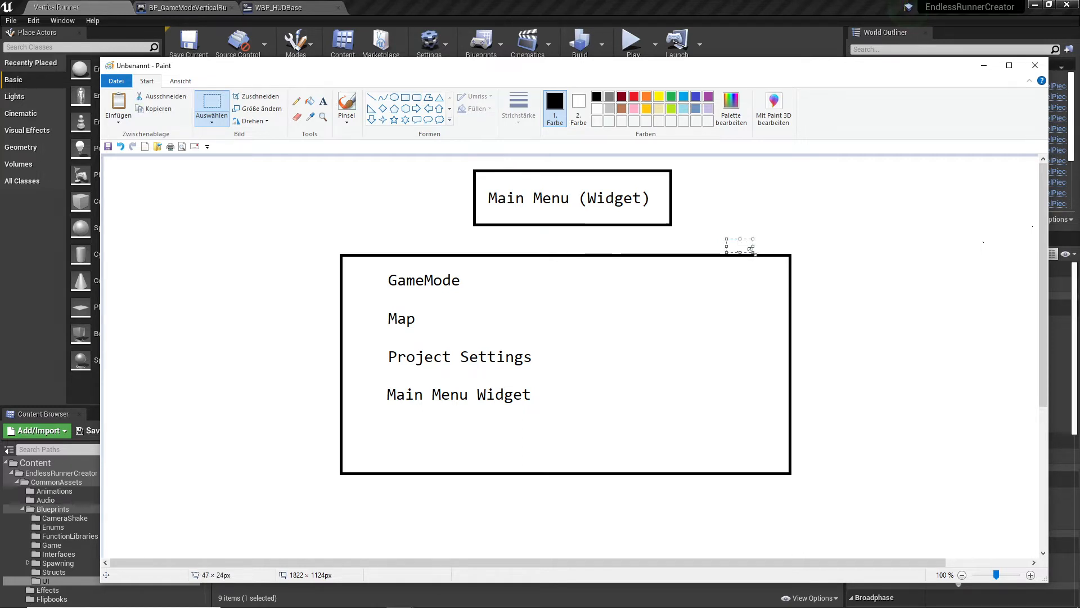
pyautogui.press('Delete')
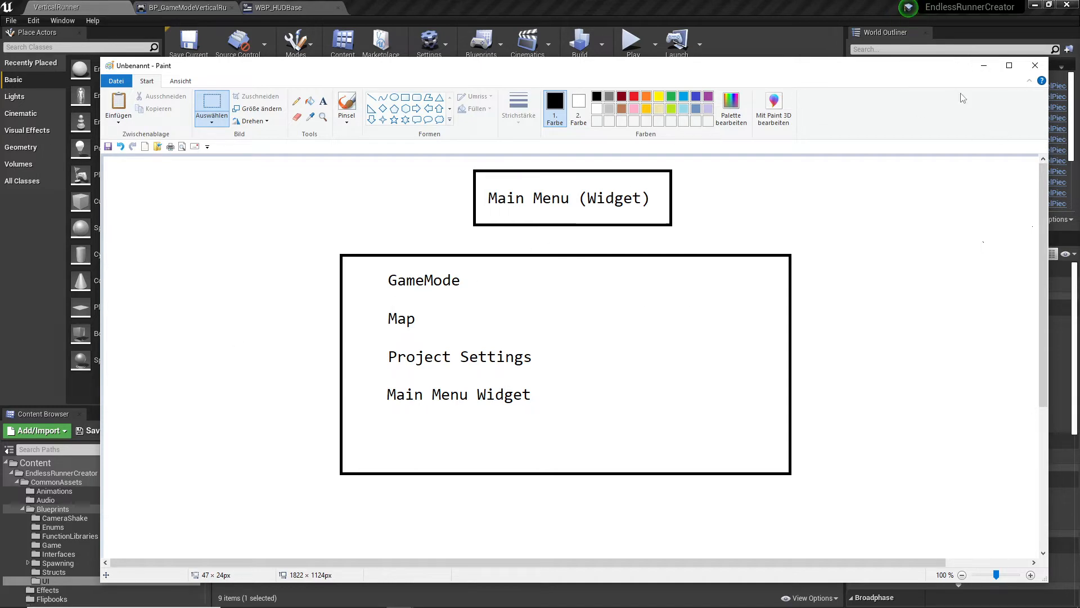
# - Switch to the Unreal Editor and play-test the VerticalRunner level, trying to swap sides several times, and end the simulation
pyautogui.click(985, 68)
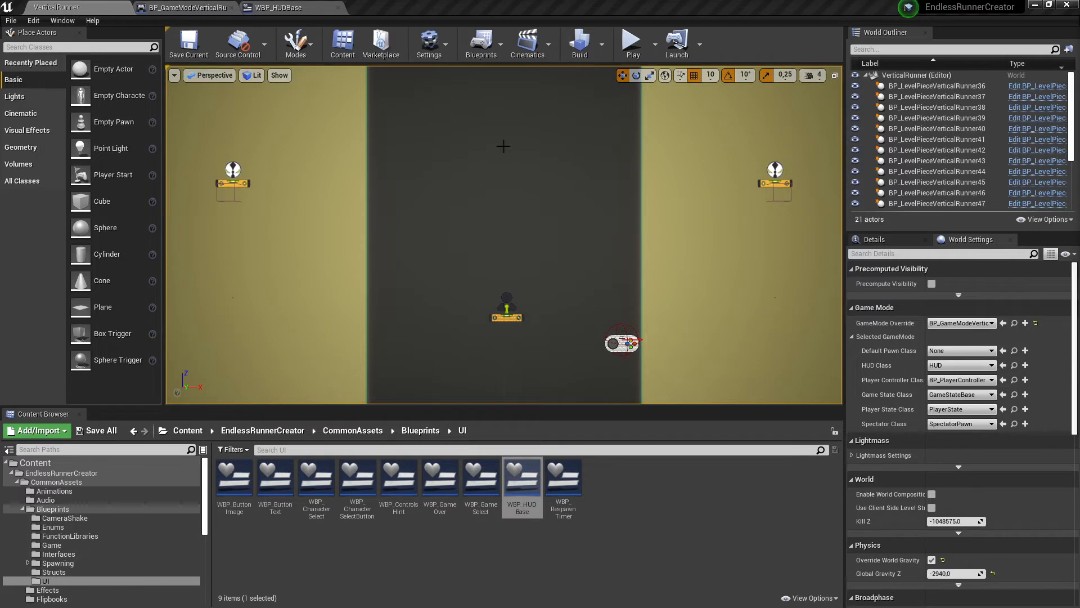
pyautogui.click(632, 43)
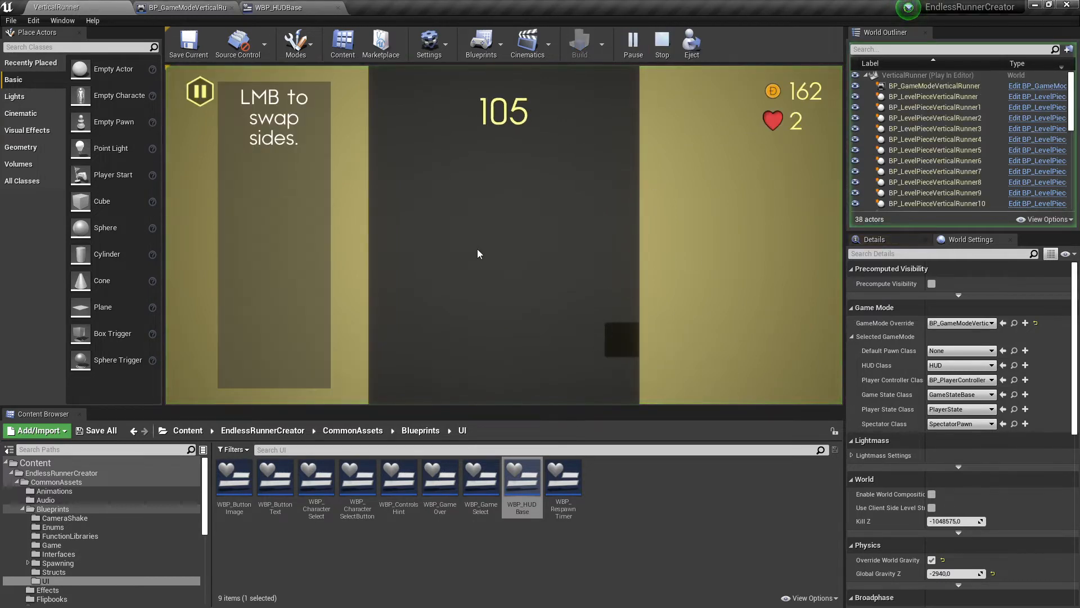
pyautogui.click(479, 270)
pyautogui.click(482, 278)
pyautogui.click(523, 281)
pyautogui.click(561, 282)
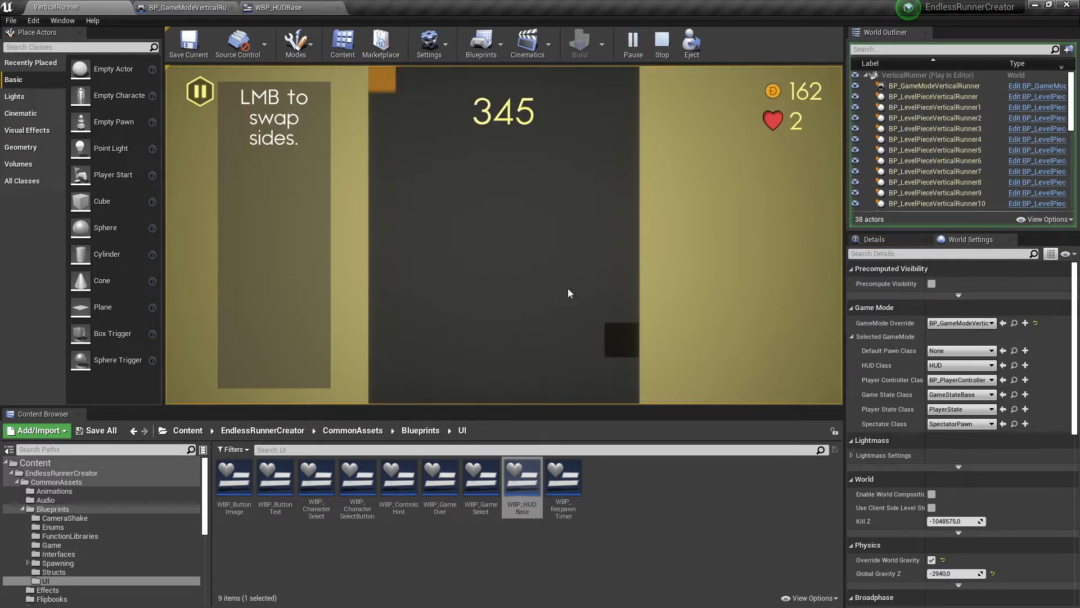
pyautogui.click(568, 294)
pyautogui.click(568, 294)
pyautogui.click(634, 46)
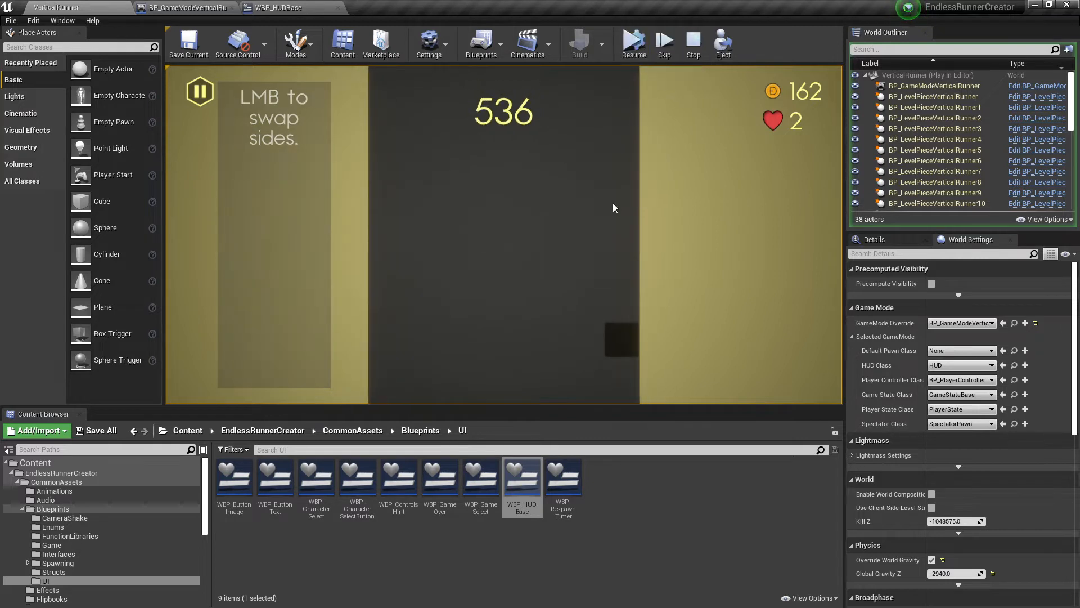
pyautogui.click(695, 46)
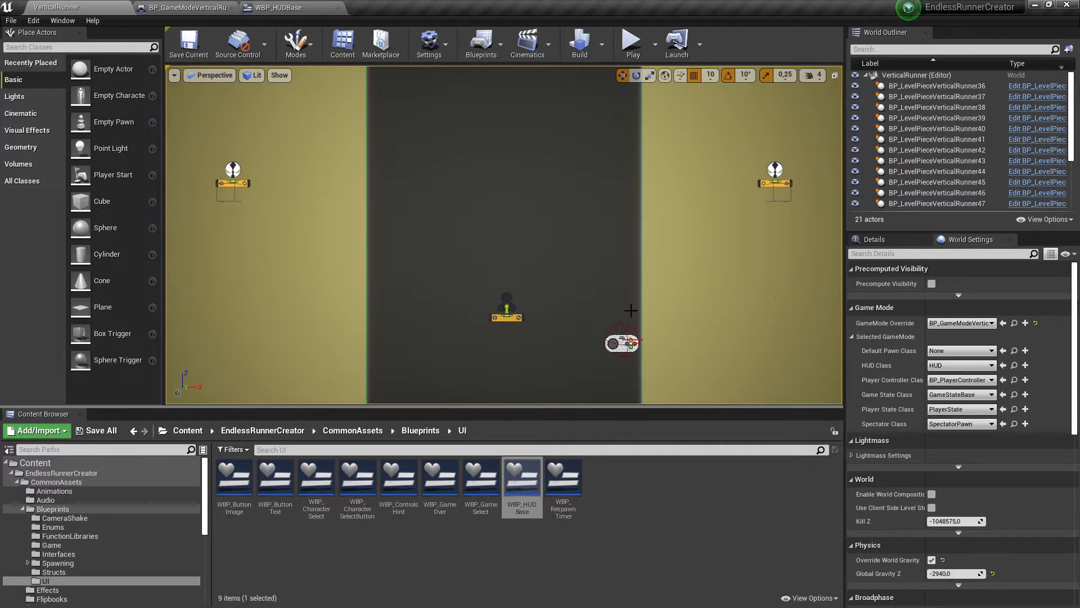
# - Switch to Chrome to review the 2022 Epic MegaJam page's rules and project requirements, and return to the Unreal Editor
pyautogui.hotkey('alt', 'Tab')
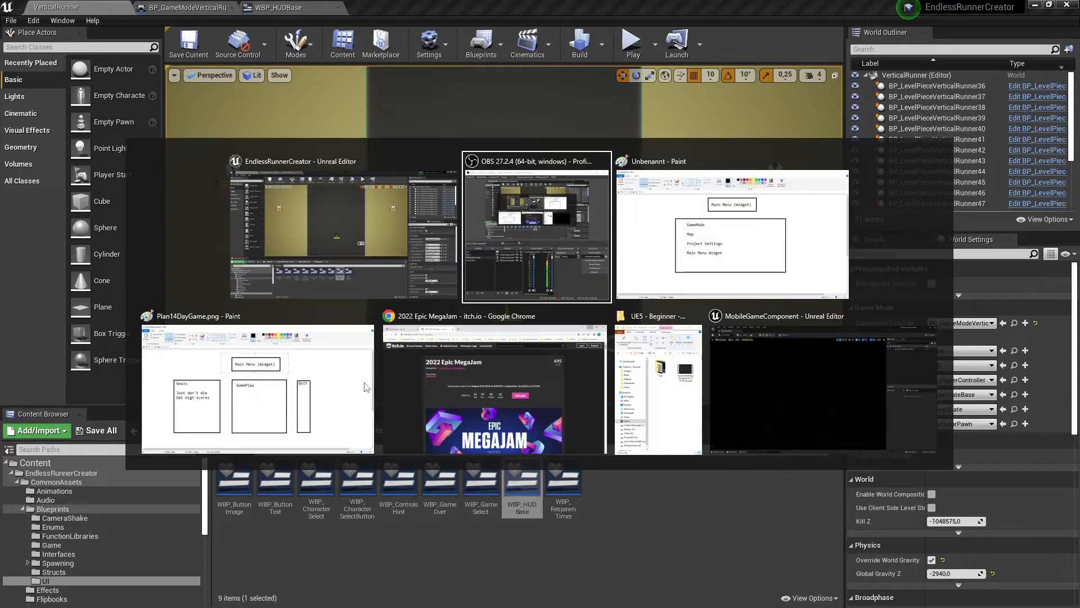
pyautogui.hotkey('alt', 'Tab')
pyautogui.hotkey('alt', 'Tab')
pyautogui.hotkey('alt', 'Tab')
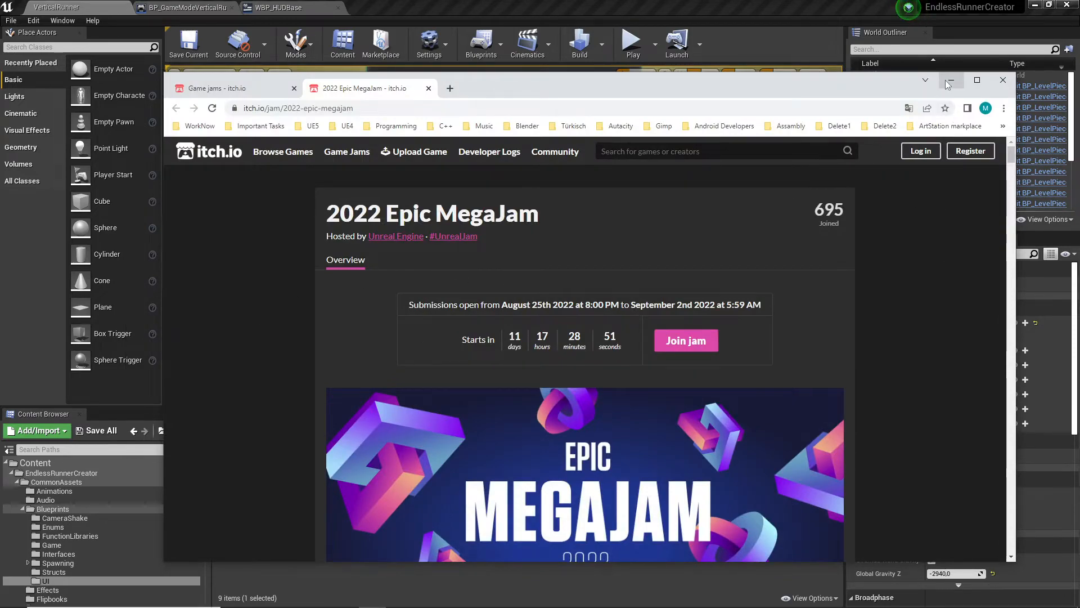
pyautogui.scroll(-15, 714, 367)
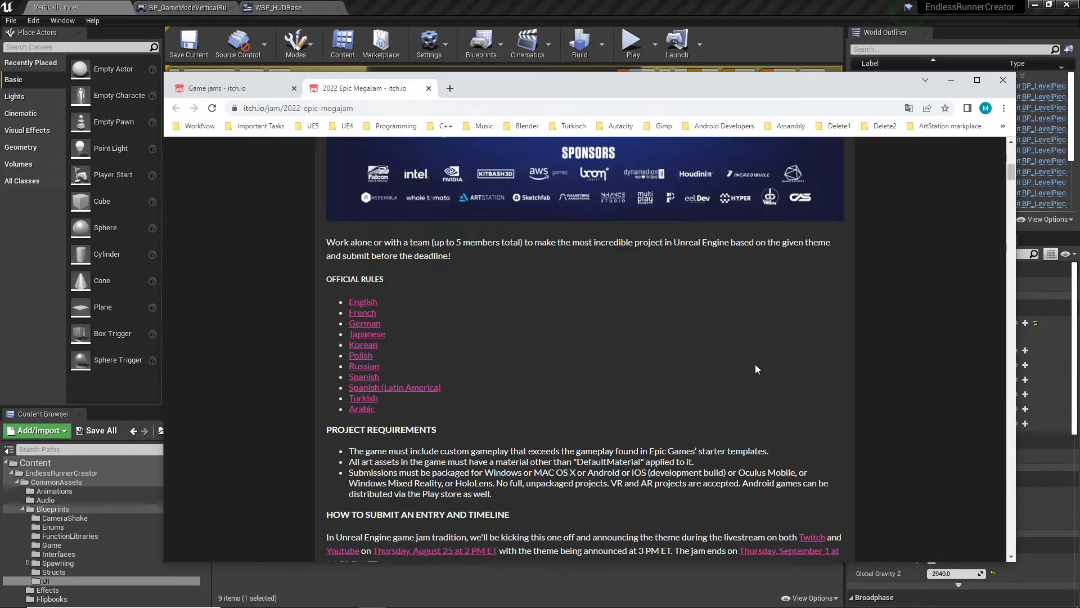
pyautogui.scroll(8, 782, 359)
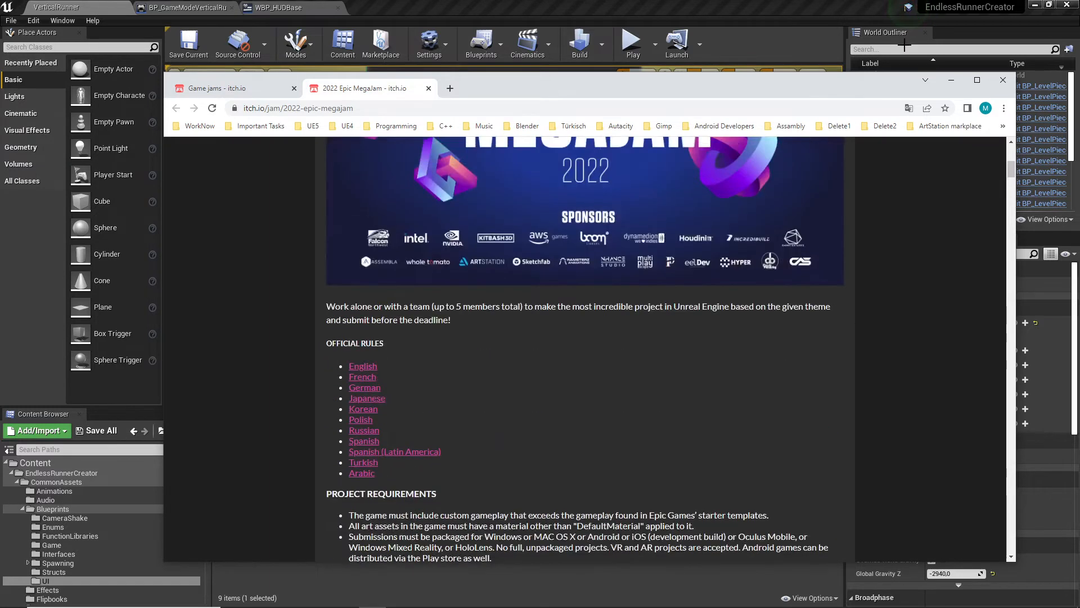
pyautogui.click(951, 80)
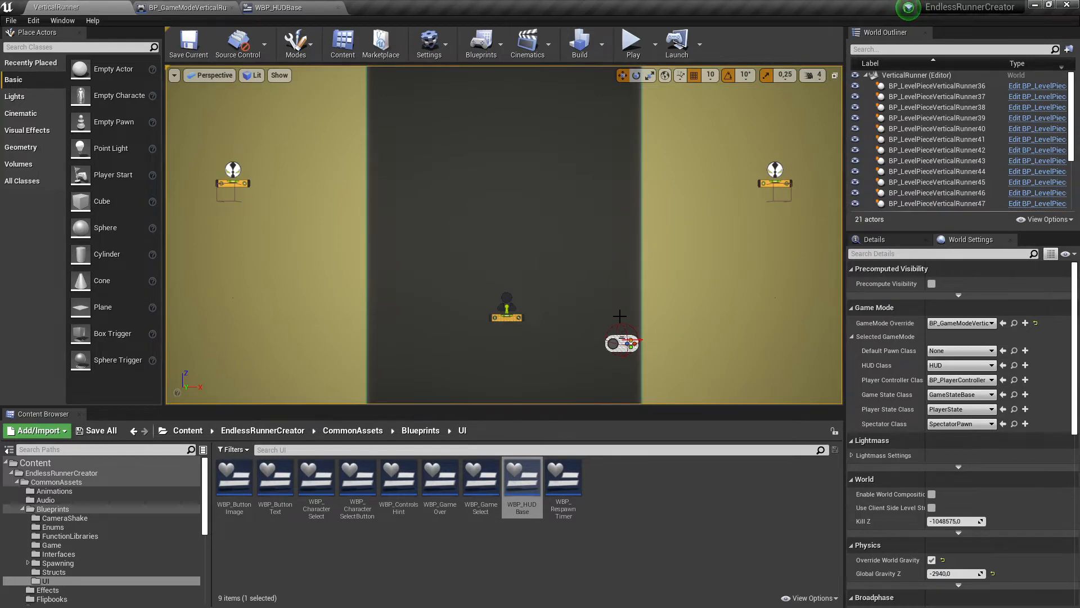
pyautogui.scroll(-3, 557, 288)
pyautogui.scroll(4, 554, 288)
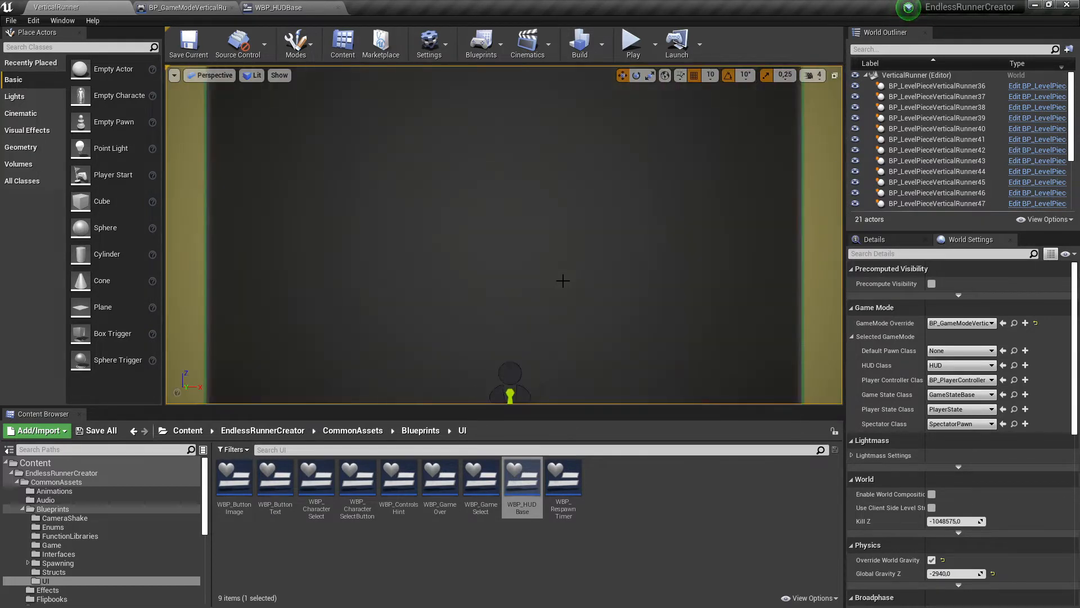
pyautogui.scroll(-2, 560, 284)
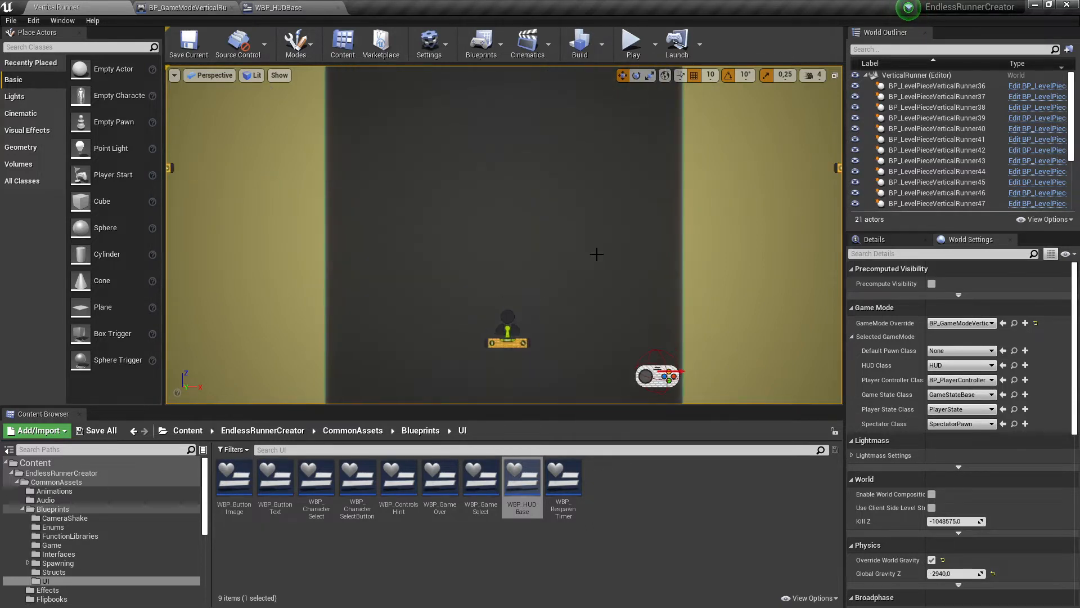
# - Run the VerticalRunner level three times in the editor, pausing the first and last runs, and stop each one
pyautogui.click(632, 44)
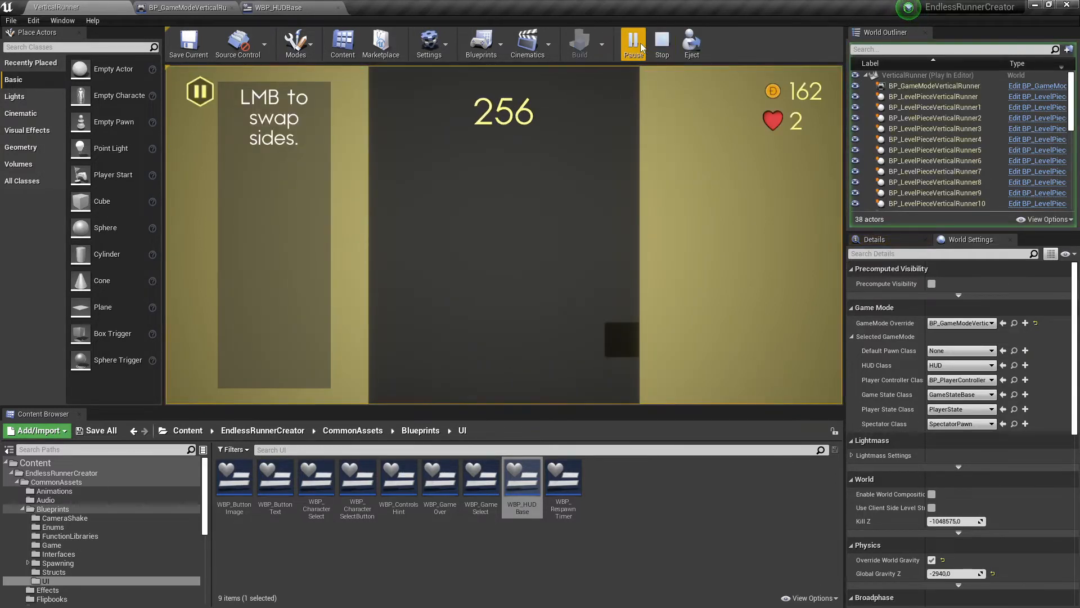
pyautogui.click(634, 44)
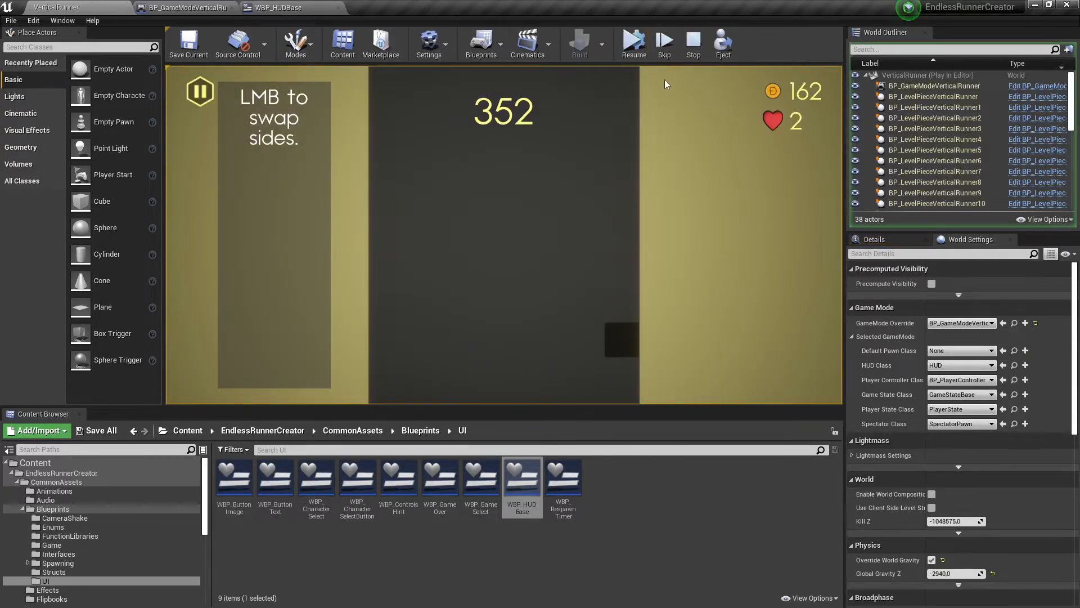
pyautogui.click(689, 47)
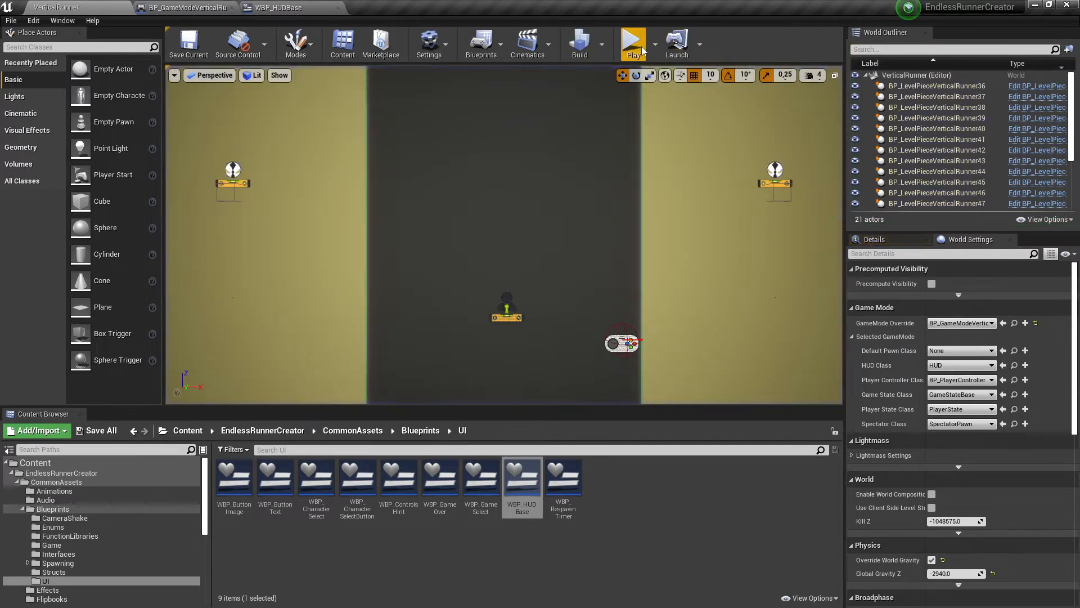
pyautogui.click(632, 45)
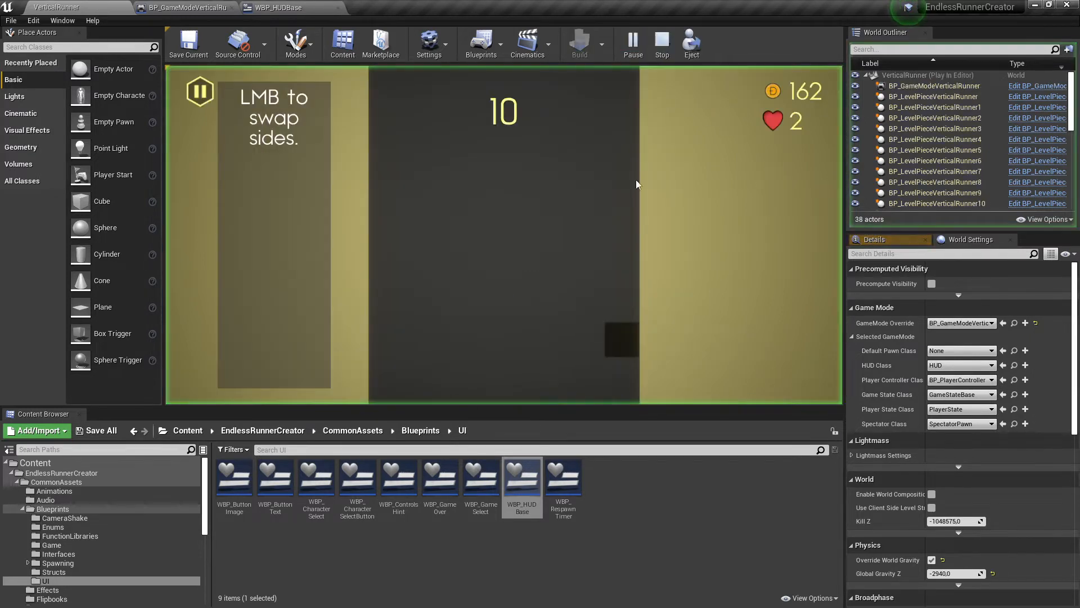
pyautogui.click(663, 45)
pyautogui.click(632, 44)
pyautogui.click(632, 44)
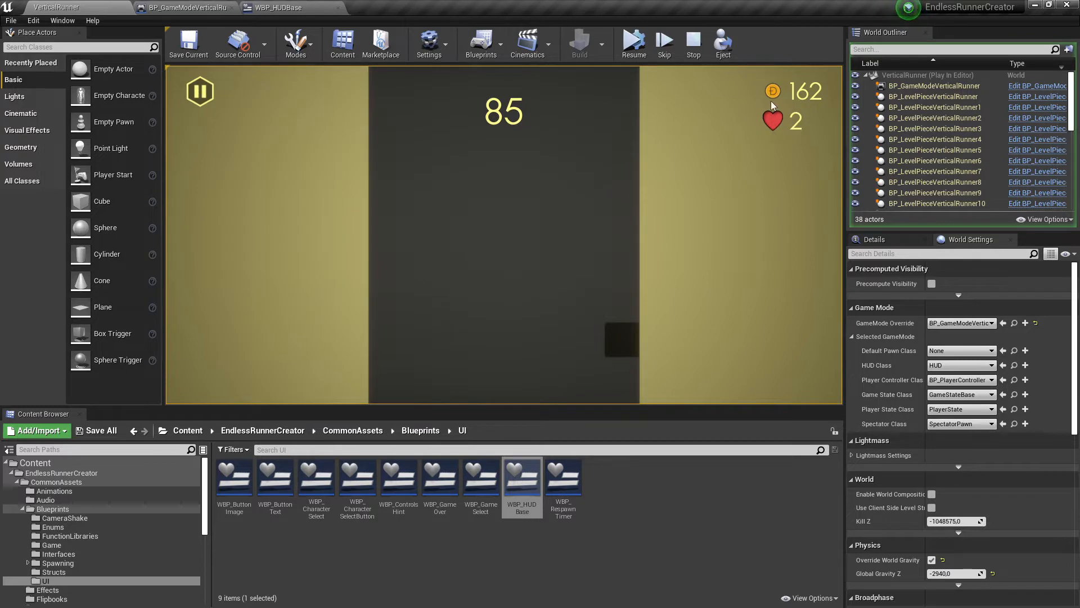
pyautogui.click(687, 43)
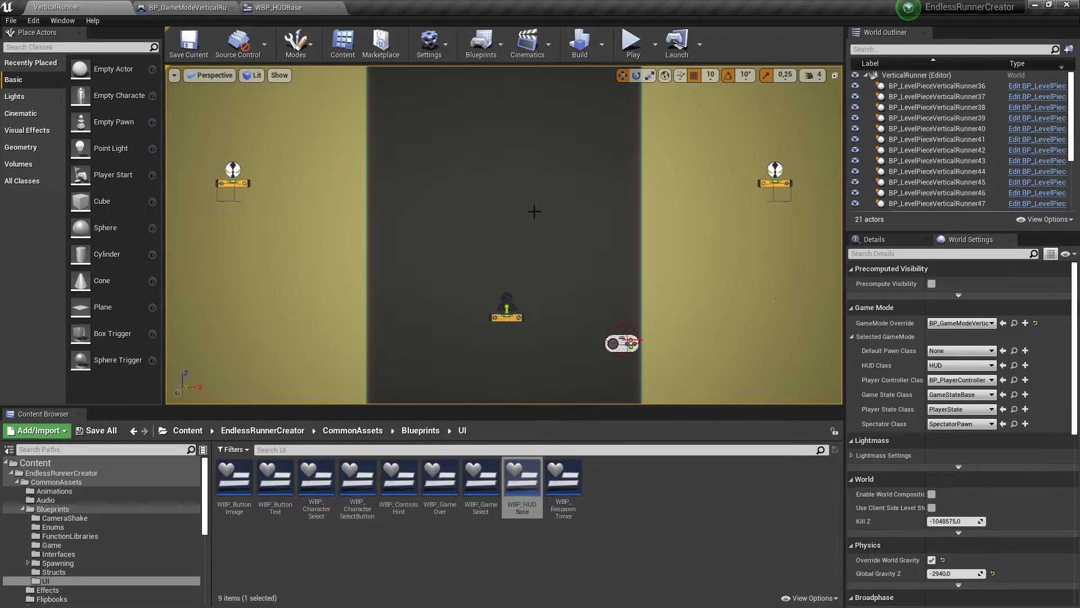
# - Switch to the Main Menu plan in Paint, minimise it, and bring up the MobileGameComponent project in Unreal Editor
pyautogui.hotkey('alt', 'Tab')
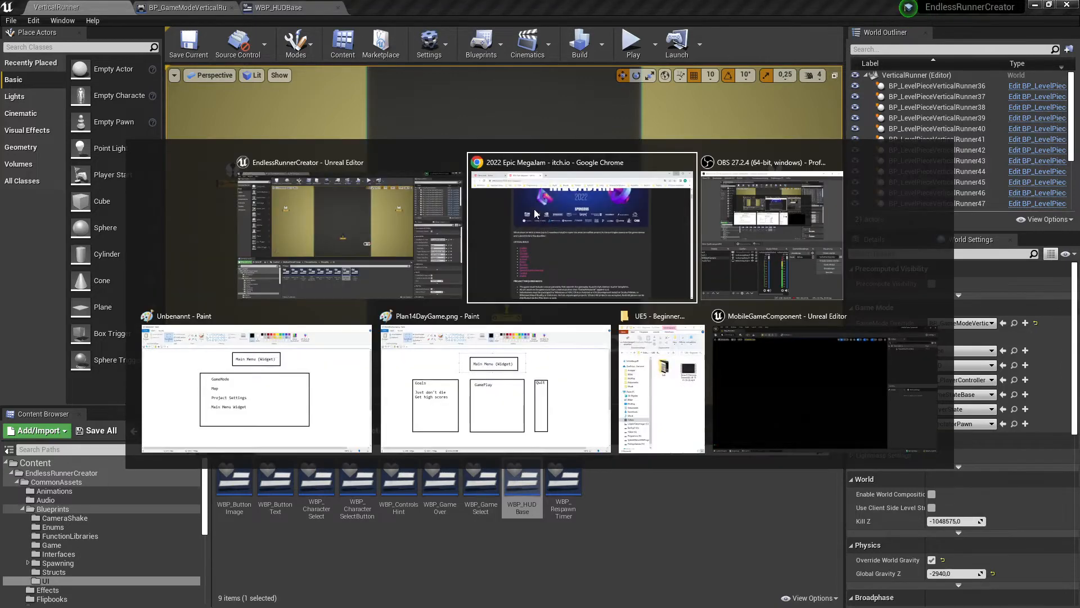
pyautogui.hotkey('alt', 'Tab')
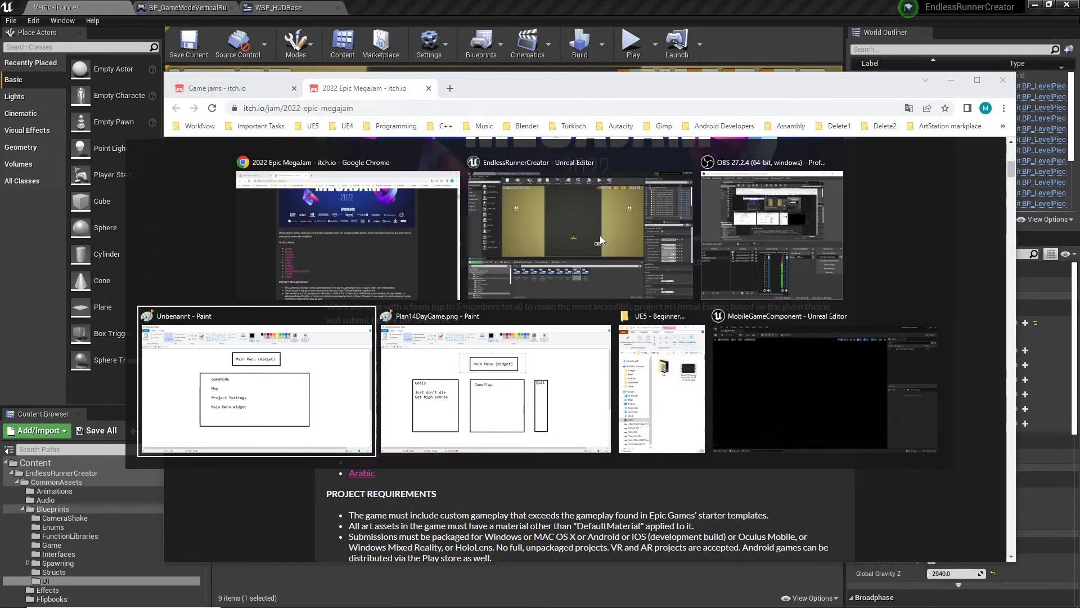
pyautogui.hotkey('alt', 'Tab')
pyautogui.hotkey('alt', 'Tab')
pyautogui.hotkey('alt', 'Tab')
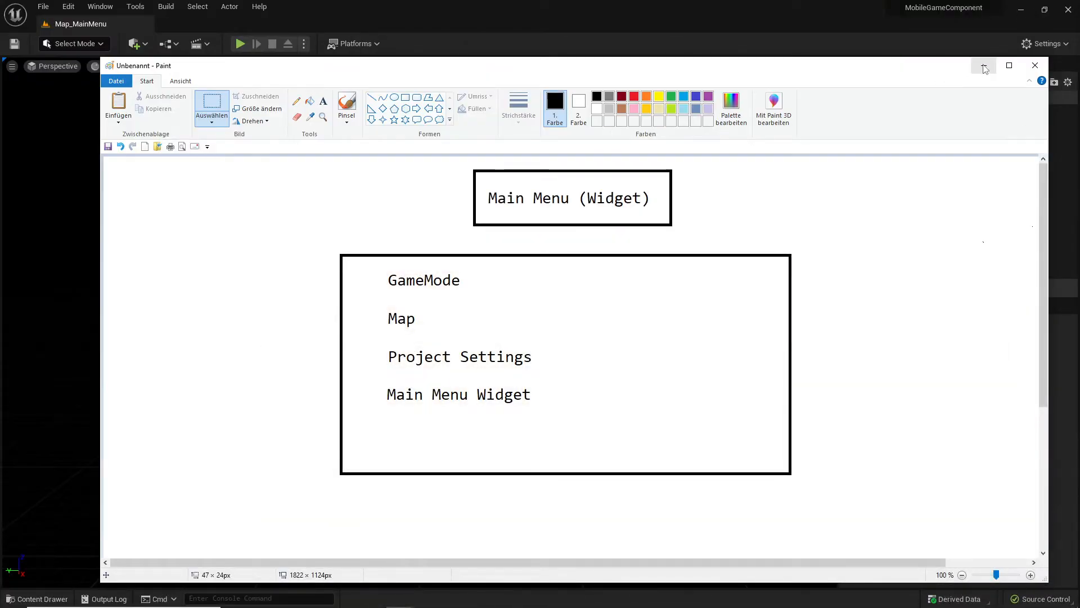
pyautogui.click(984, 69)
pyautogui.click(951, 81)
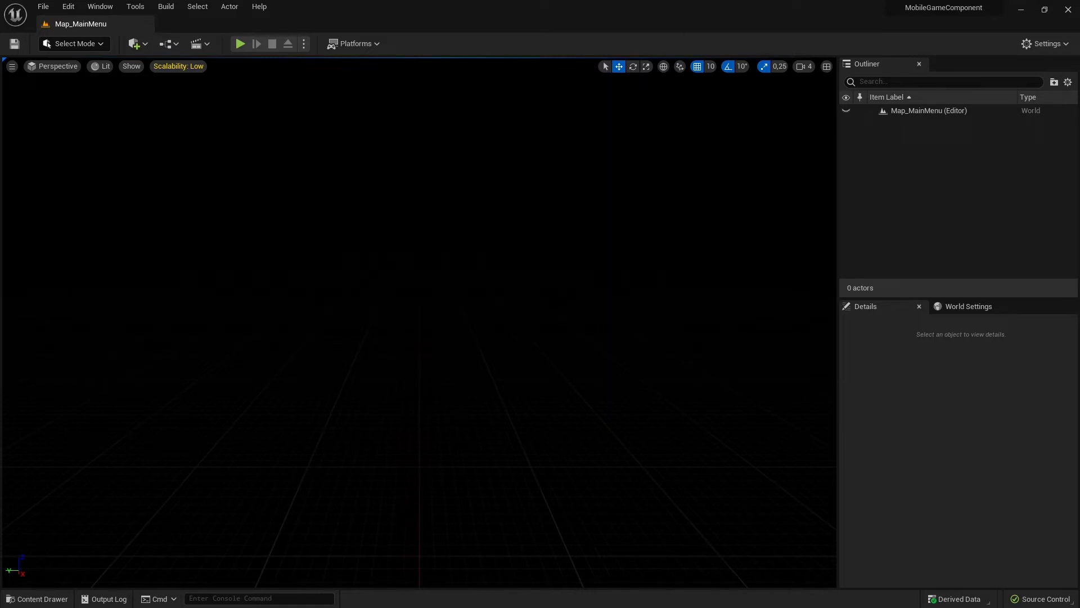
# - Show the contents of the project's Game folder in the content drawer
pyautogui.click(37, 599)
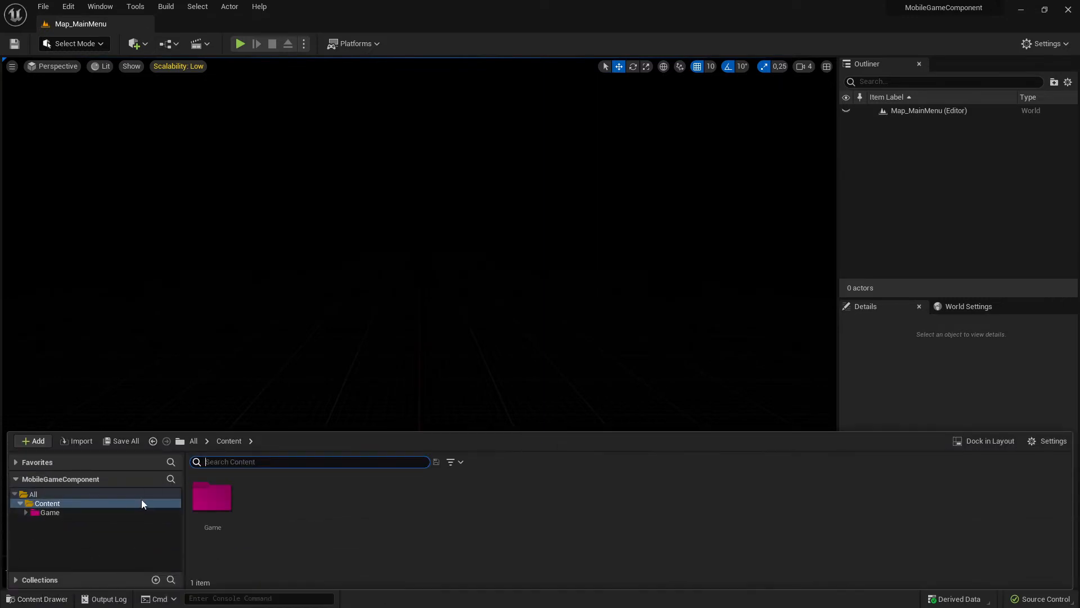
pyautogui.click(67, 506)
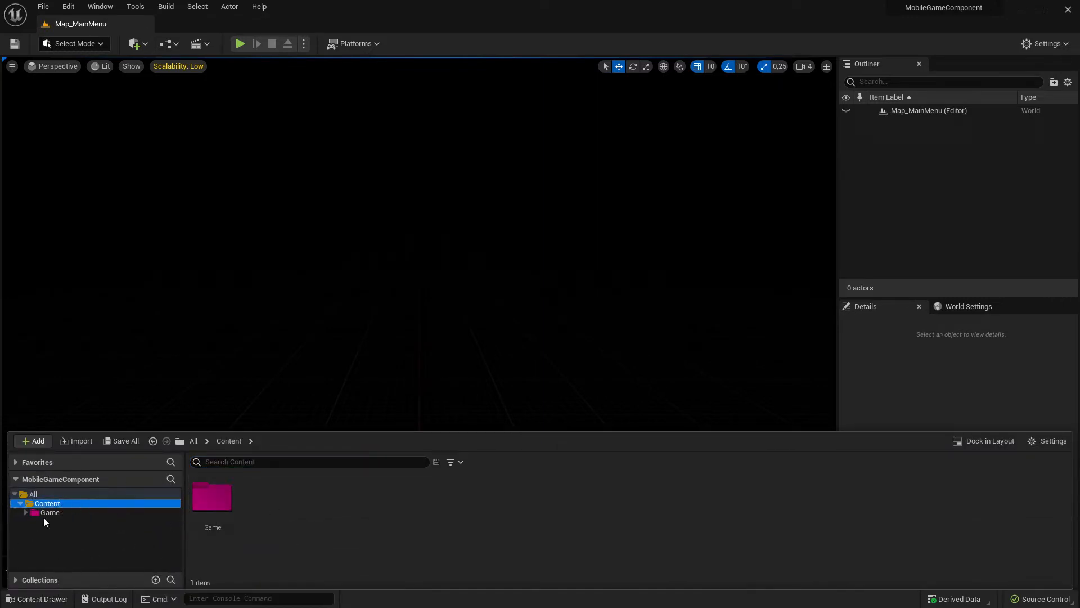
pyautogui.click(63, 513)
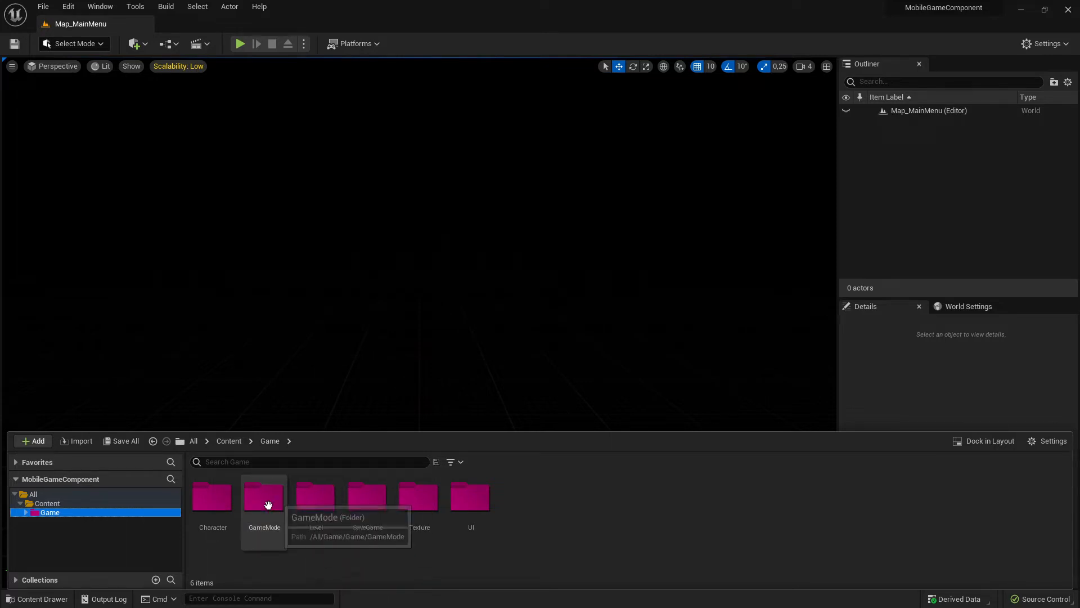
# - Create a new level from the Empty Level template
pyautogui.click(43, 6)
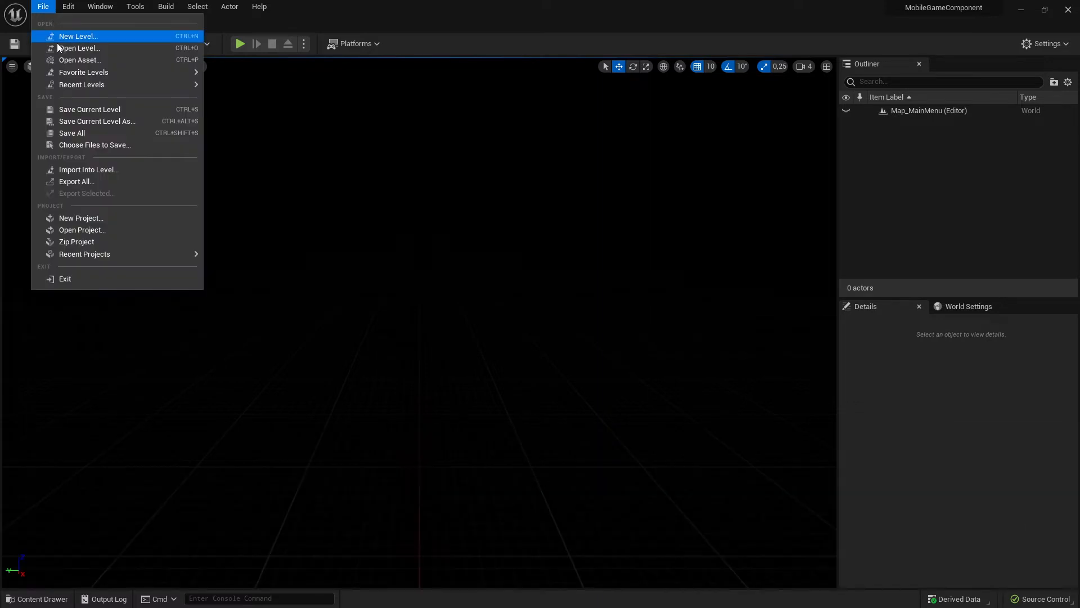
pyautogui.click(73, 36)
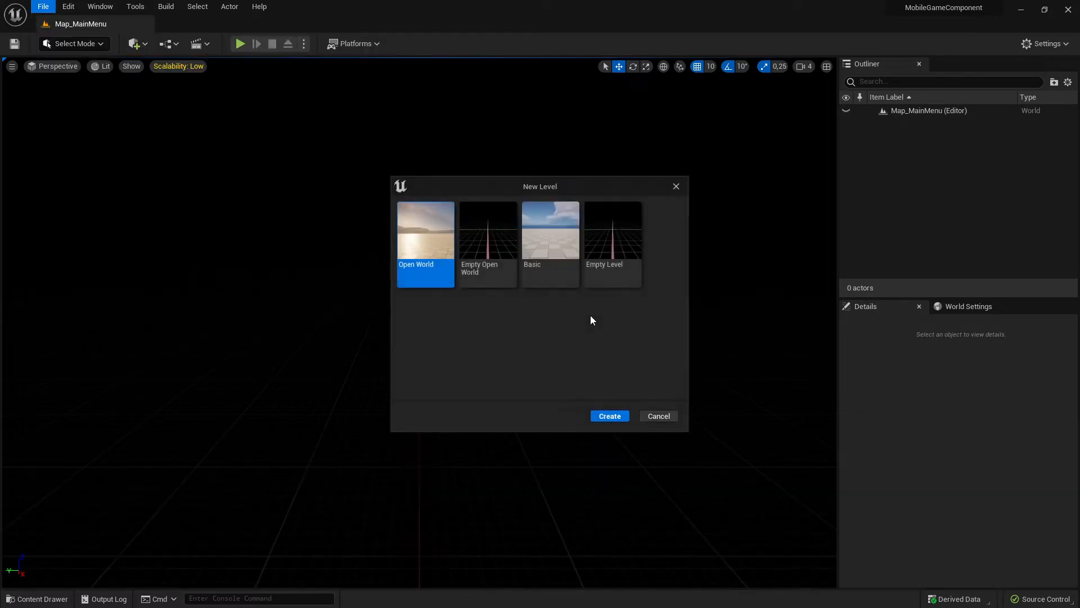
pyautogui.click(638, 250)
pyautogui.click(610, 415)
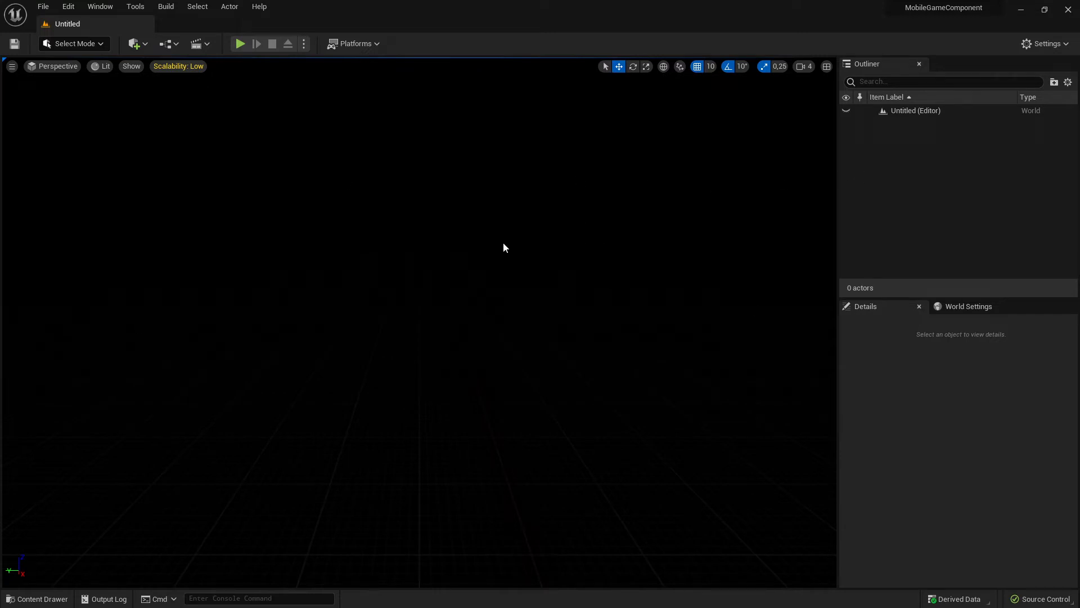
# - Reopen the Map_MainMenu level from the Game/Level folder
pyautogui.click(45, 598)
pyautogui.doubleClick(315, 520)
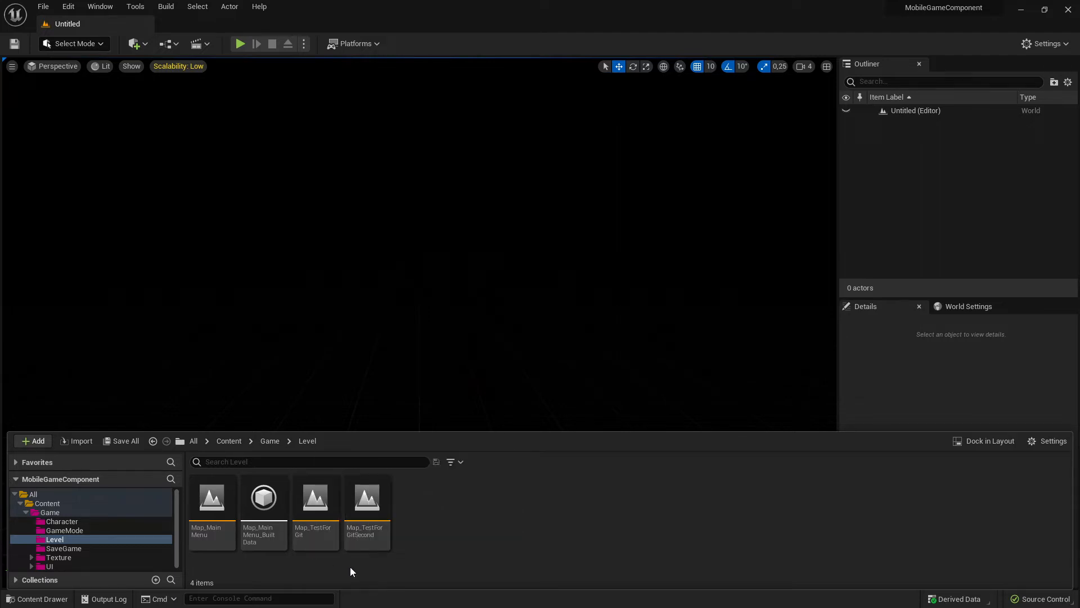
pyautogui.doubleClick(212, 506)
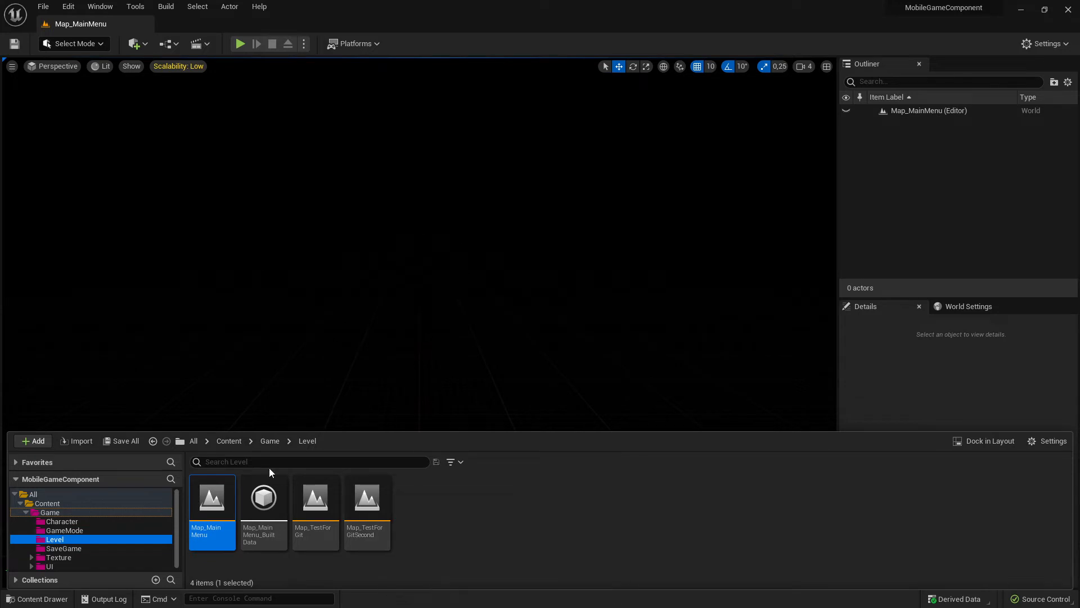
pyautogui.click(339, 152)
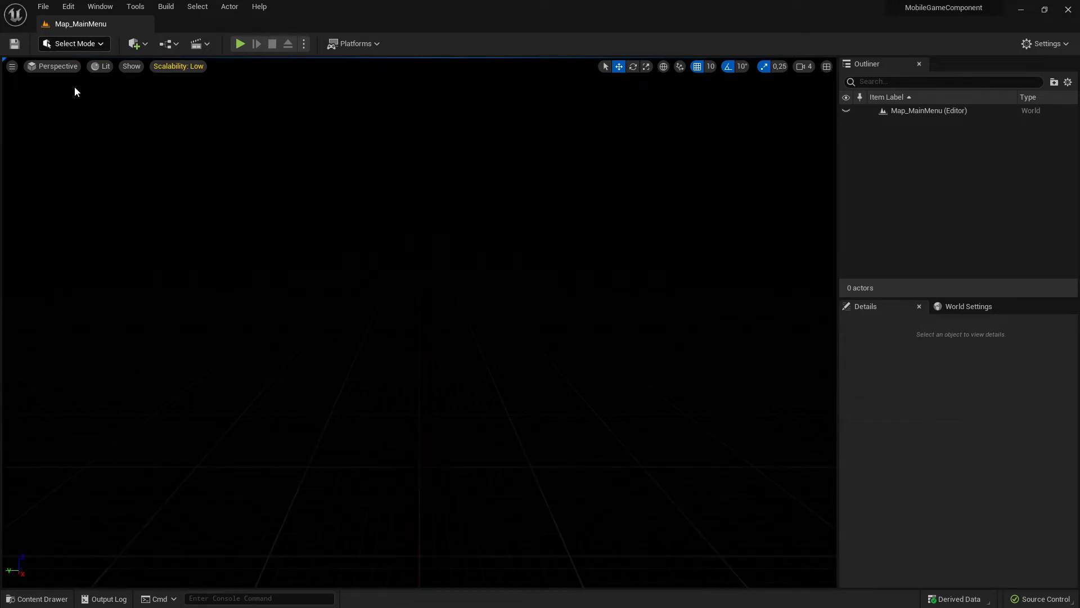
# - Save a copy of the current level as Map_Game in the Game/Level folder
pyautogui.click(37, 598)
pyautogui.click(43, 6)
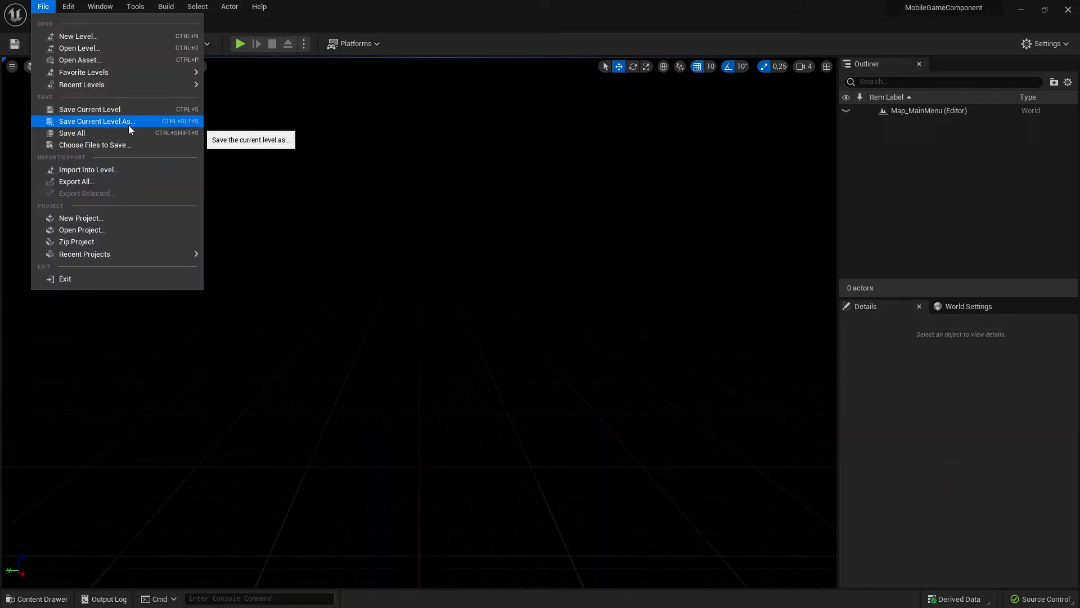
pyautogui.click(114, 124)
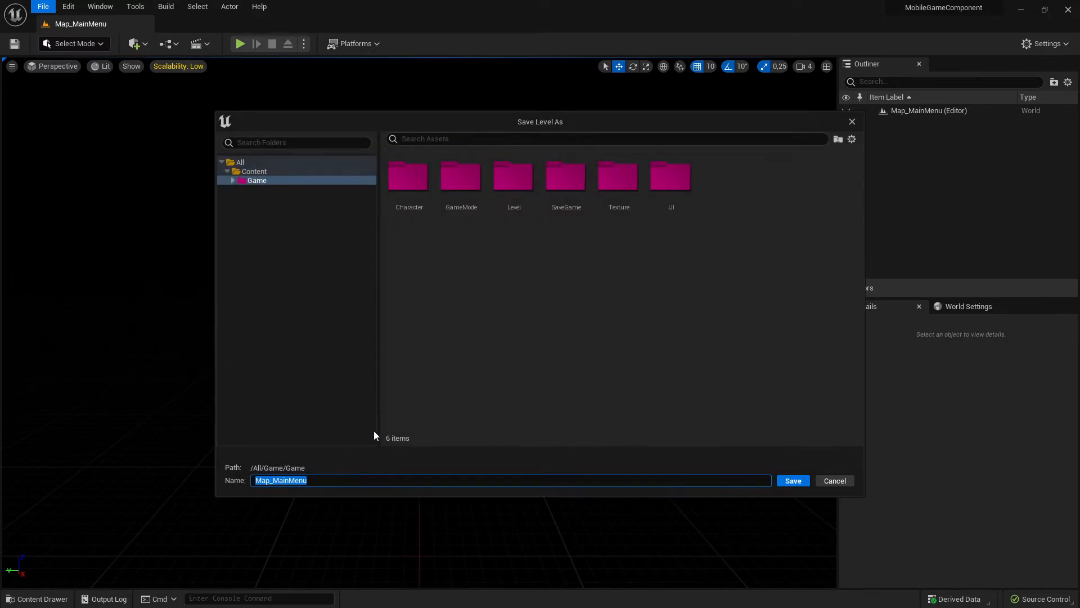
pyautogui.doubleClick(521, 185)
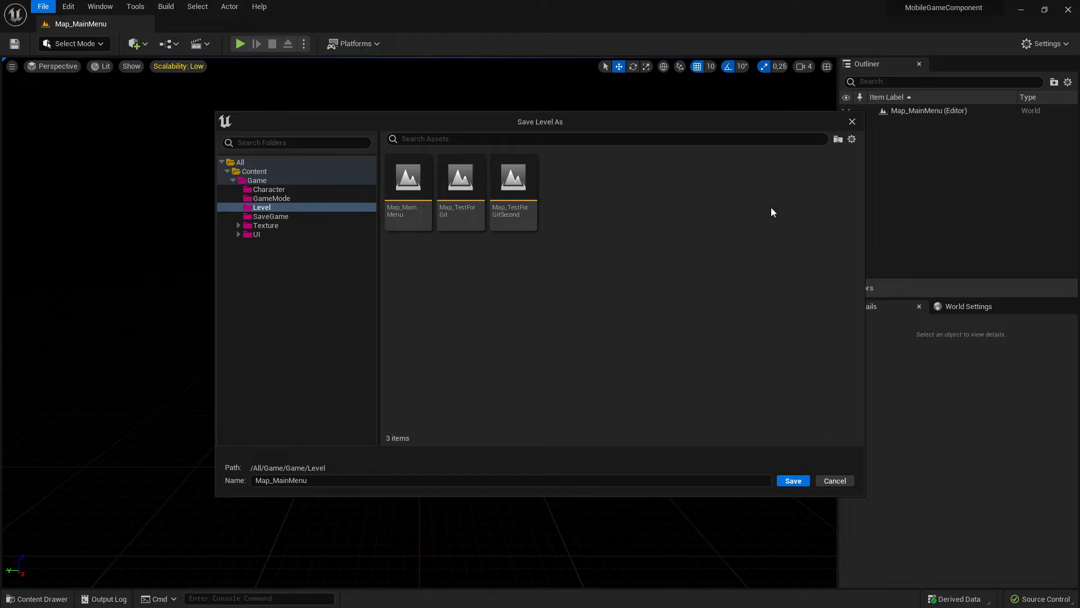
pyautogui.click(344, 481)
pyautogui.click(345, 481)
pyautogui.hotkey('shift', 'Left')
pyautogui.hotkey('shift', 'Left')
pyautogui.hotkey('shift', 'Left')
pyautogui.hotkey('shift', 'Left')
pyautogui.hotkey('shift', 'Left')
pyautogui.hotkey('shift', 'Left')
pyautogui.hotkey('shift', 'Left')
pyautogui.hotkey('shift', 'Left')
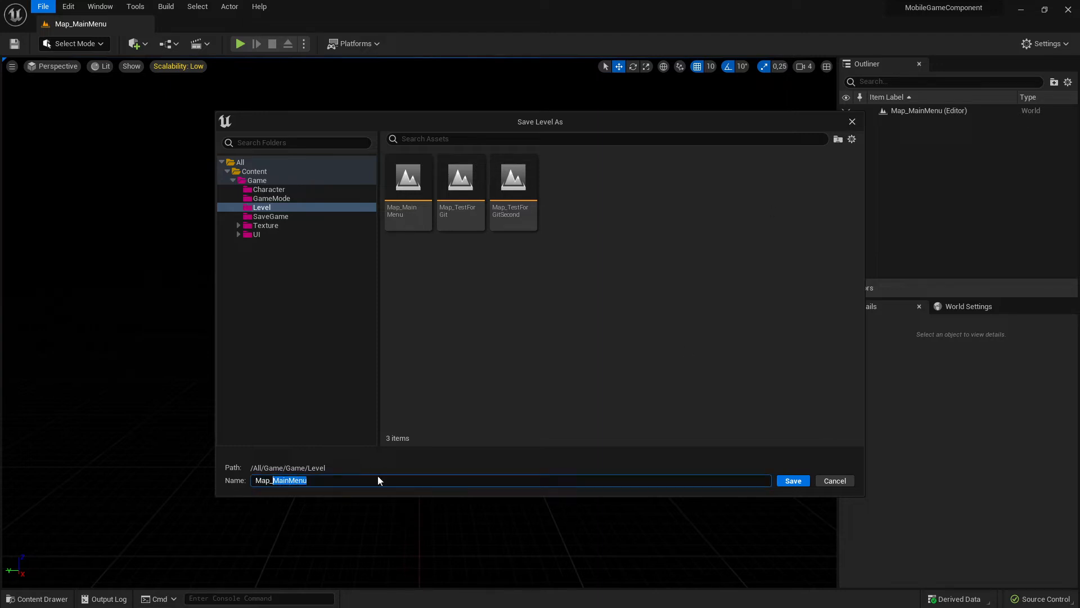
pyautogui.write('Game')
pyautogui.click(808, 480)
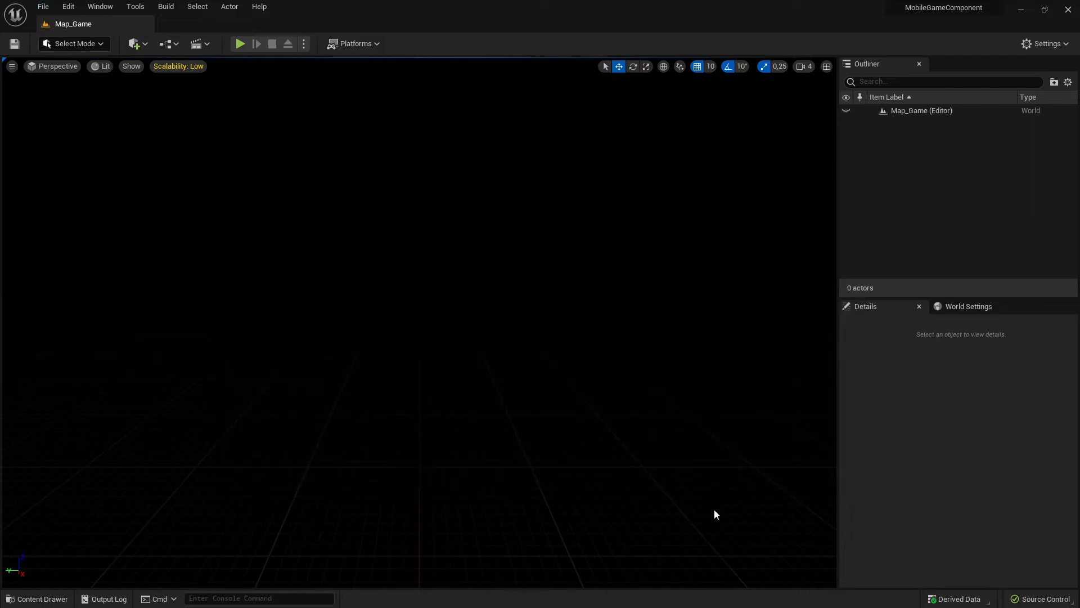
# - Look over the maps in the Level folder and open the GameMode folder
pyautogui.click(37, 599)
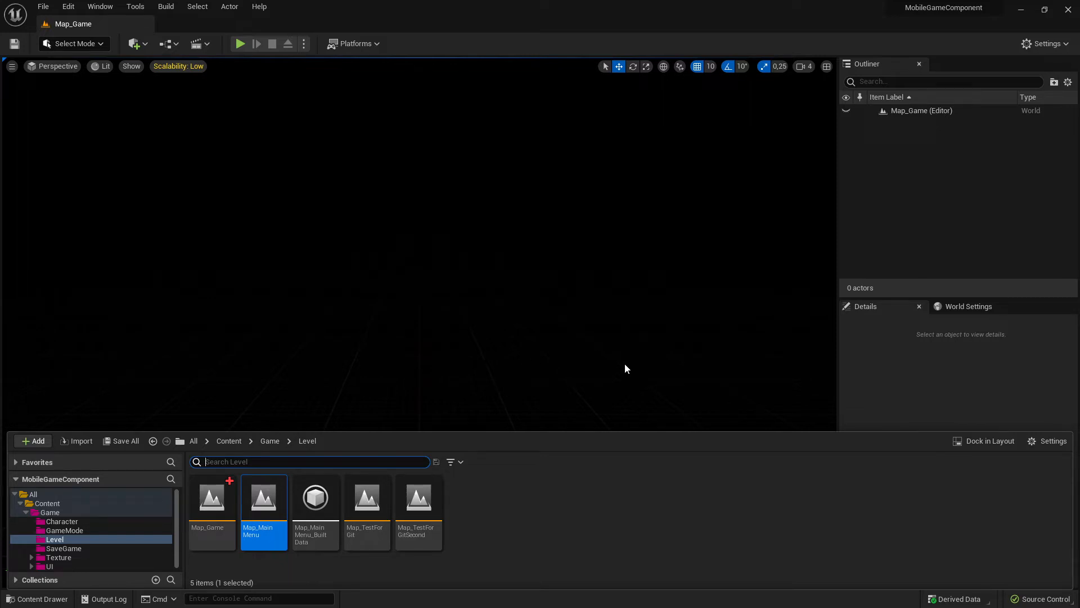
pyautogui.click(71, 514)
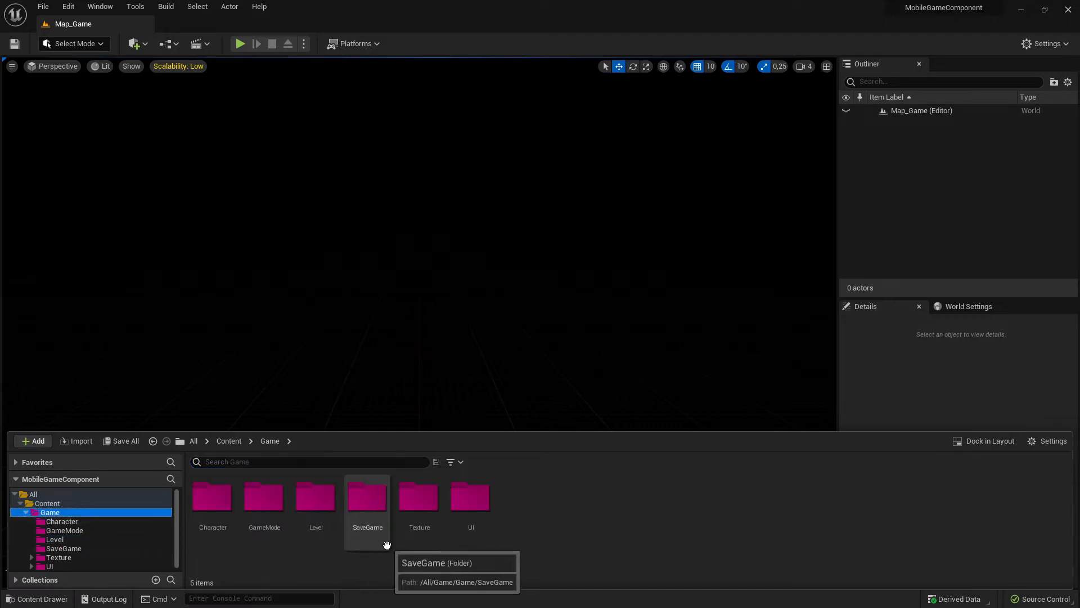
pyautogui.doubleClick(316, 520)
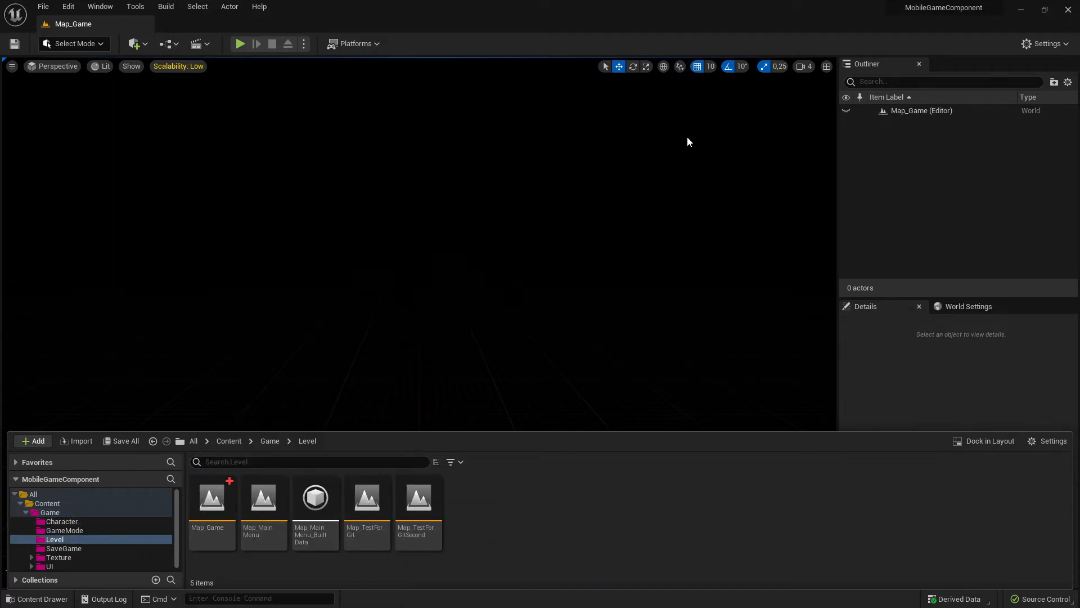
pyautogui.click(72, 513)
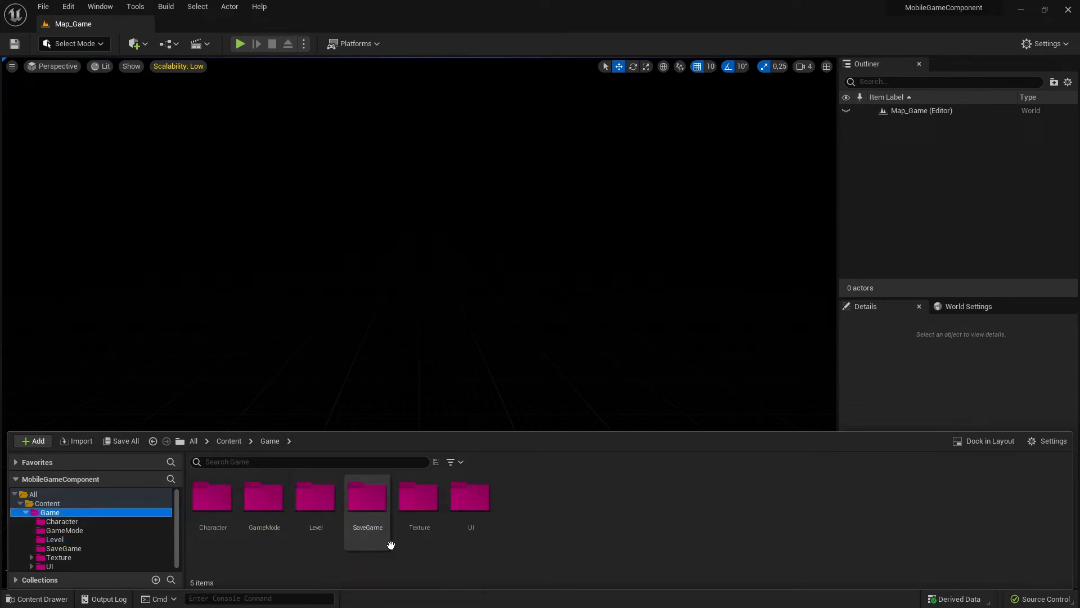
pyautogui.doubleClick(260, 507)
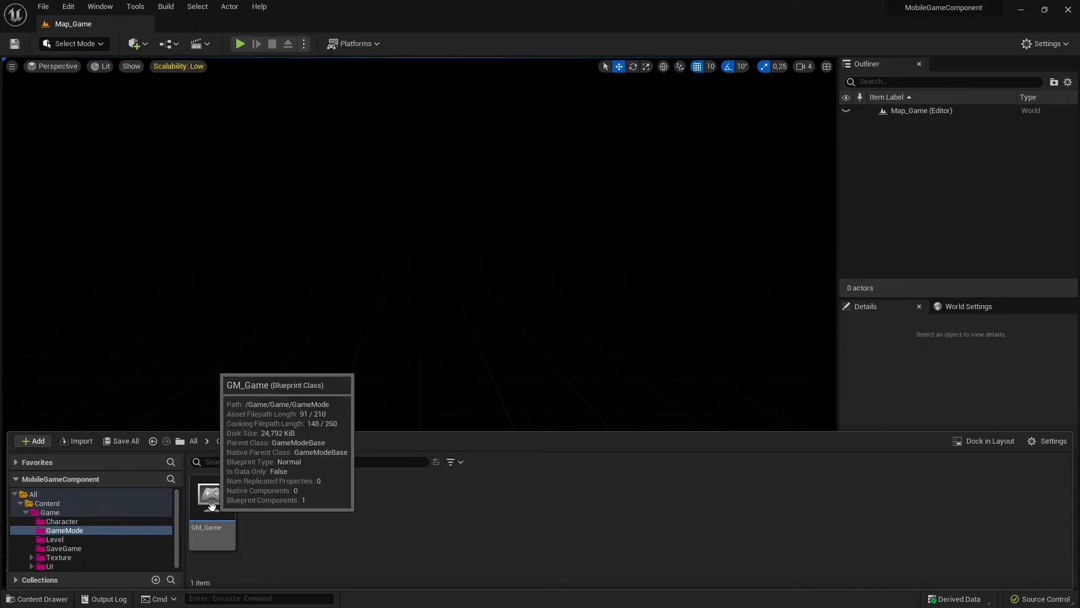
# - Create a Game Mode Base blueprint class in the GameMode folder with its default name, and delete it again
pyautogui.rightClick(285, 518)
pyautogui.click(354, 215)
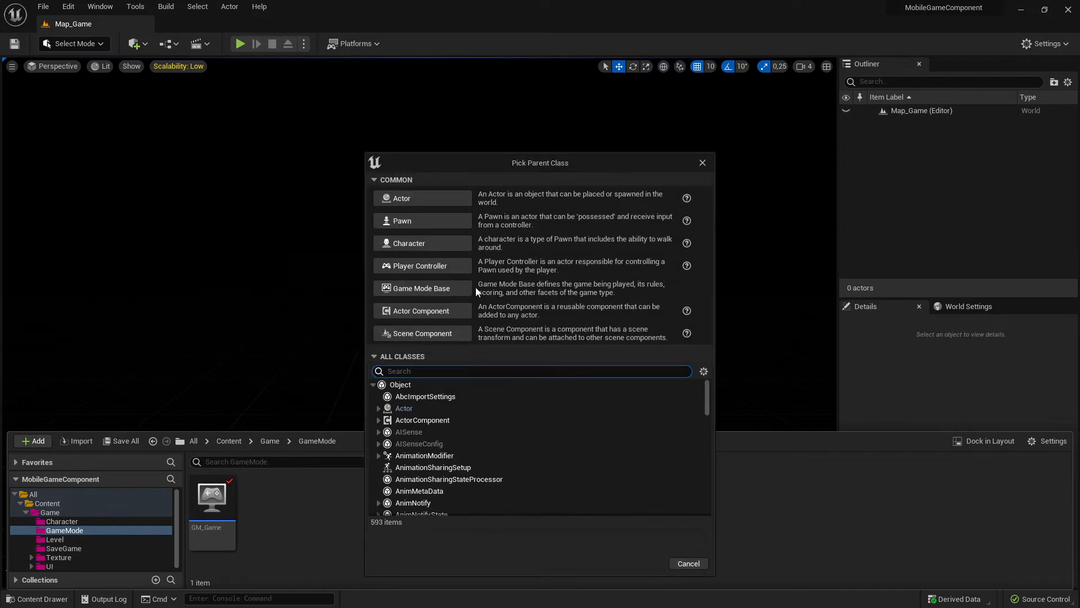
pyautogui.click(418, 289)
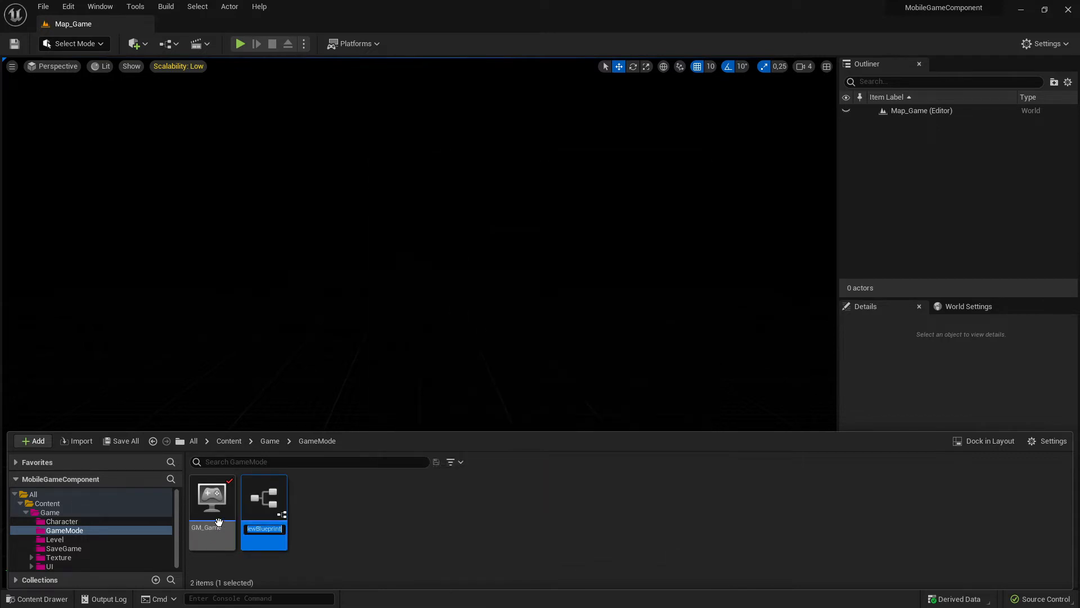
pyautogui.press('Return')
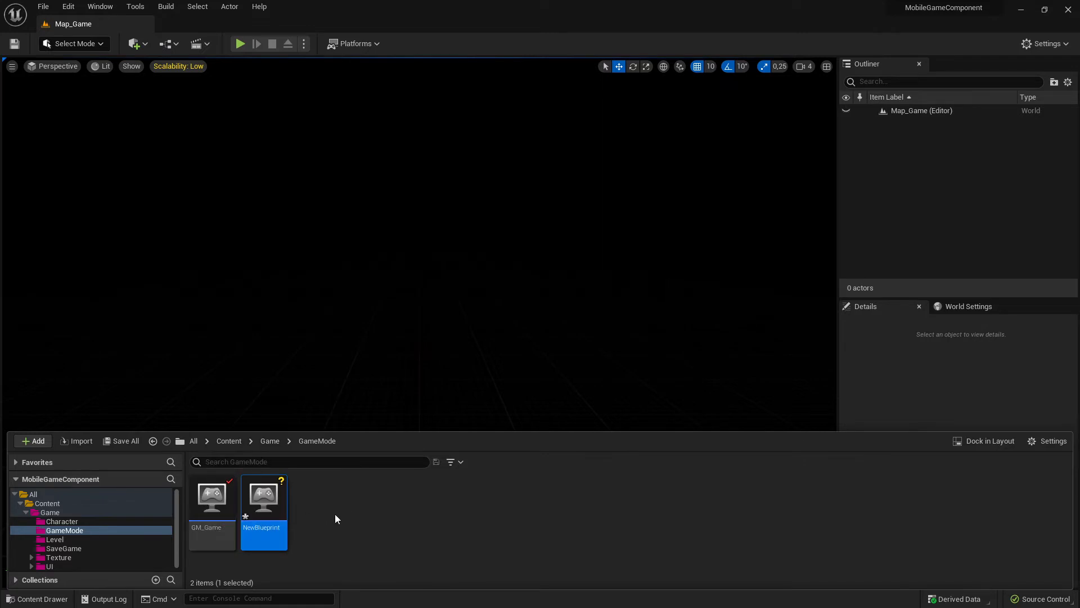
pyautogui.press('Delete')
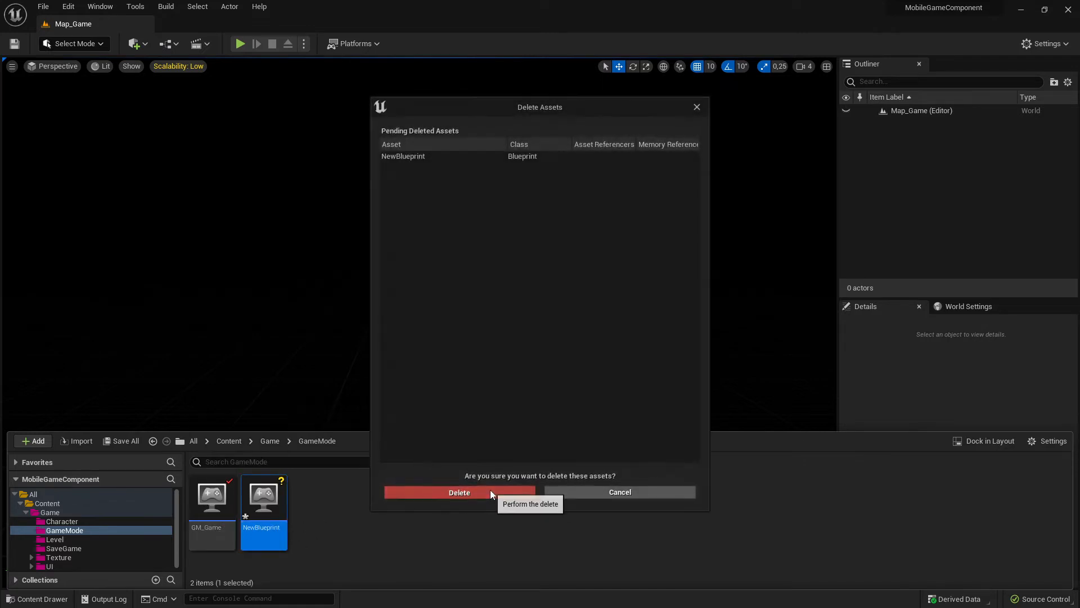
pyautogui.click(490, 490)
# - Open the GM_Game blueprint and delete the Widget Main Menu comment with its Create Widget and Add to Viewport nodes from the Event Graph
pyautogui.click(223, 515)
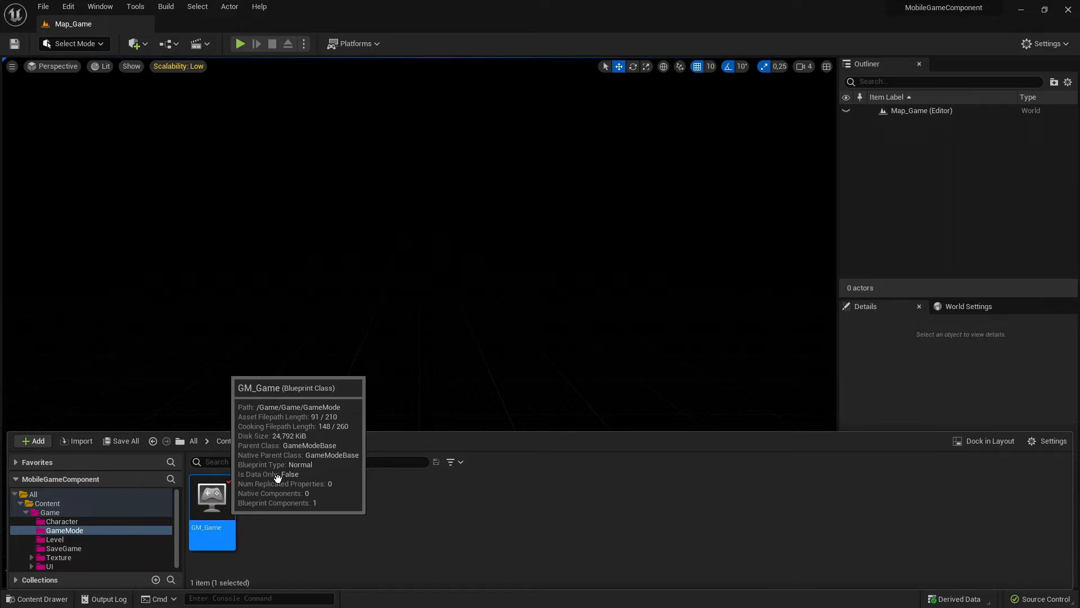
pyautogui.press('Return')
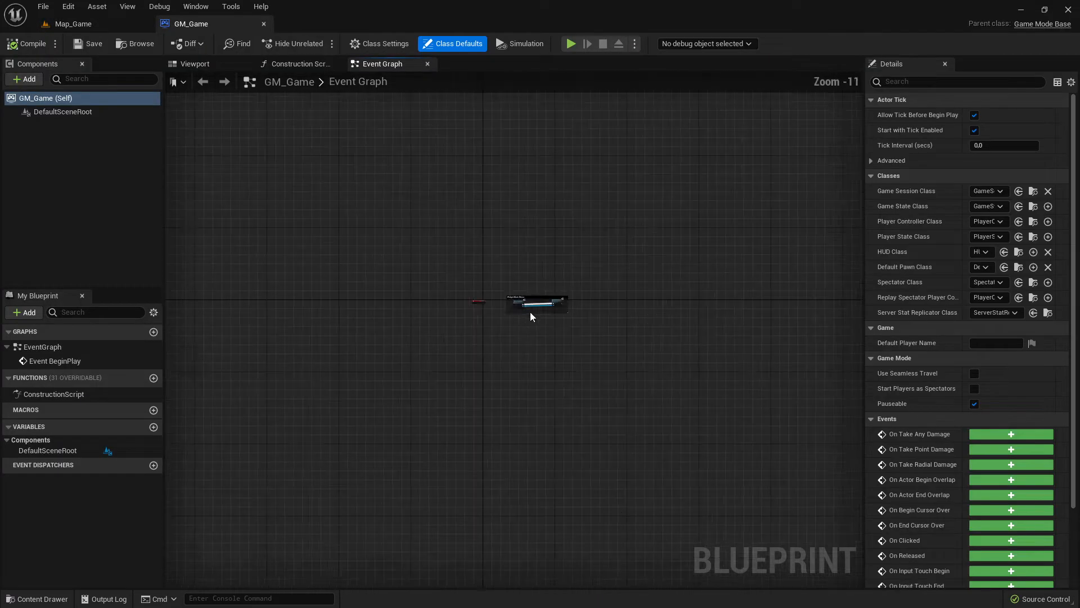
pyautogui.scroll(11, 530, 312)
pyautogui.scroll(-6, 522, 327)
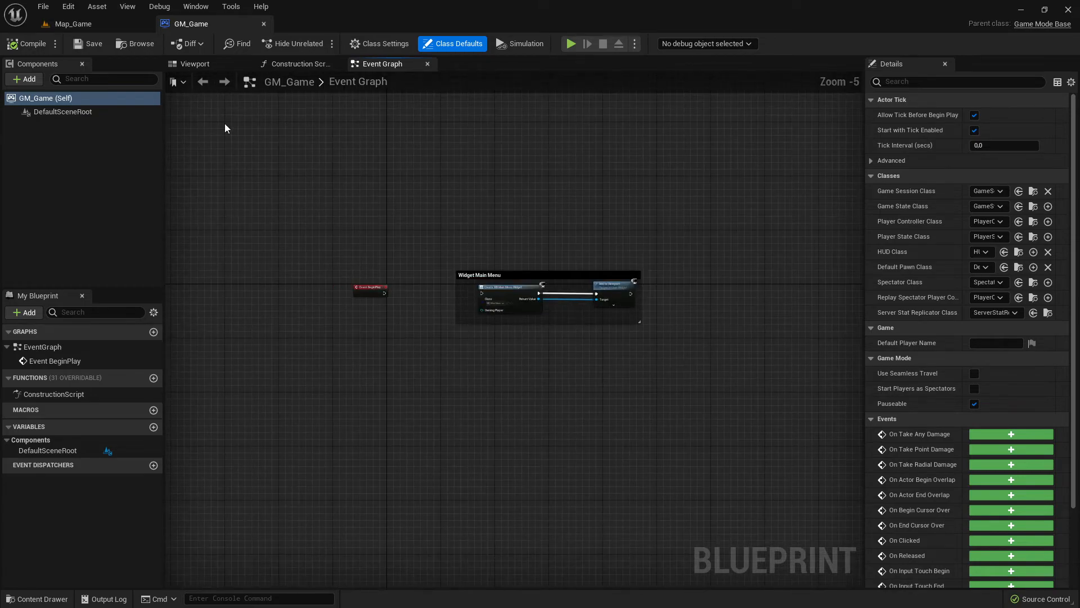
pyautogui.scroll(5, 497, 307)
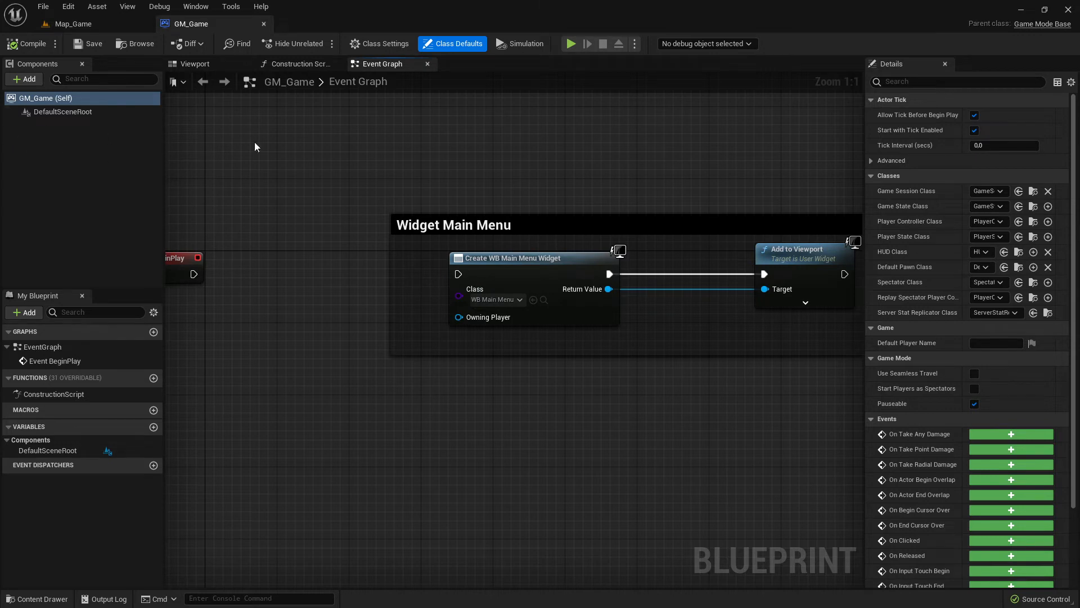
pyautogui.scroll(-5, 398, 263)
pyautogui.scroll(5, 388, 273)
pyautogui.scroll(-4, 388, 297)
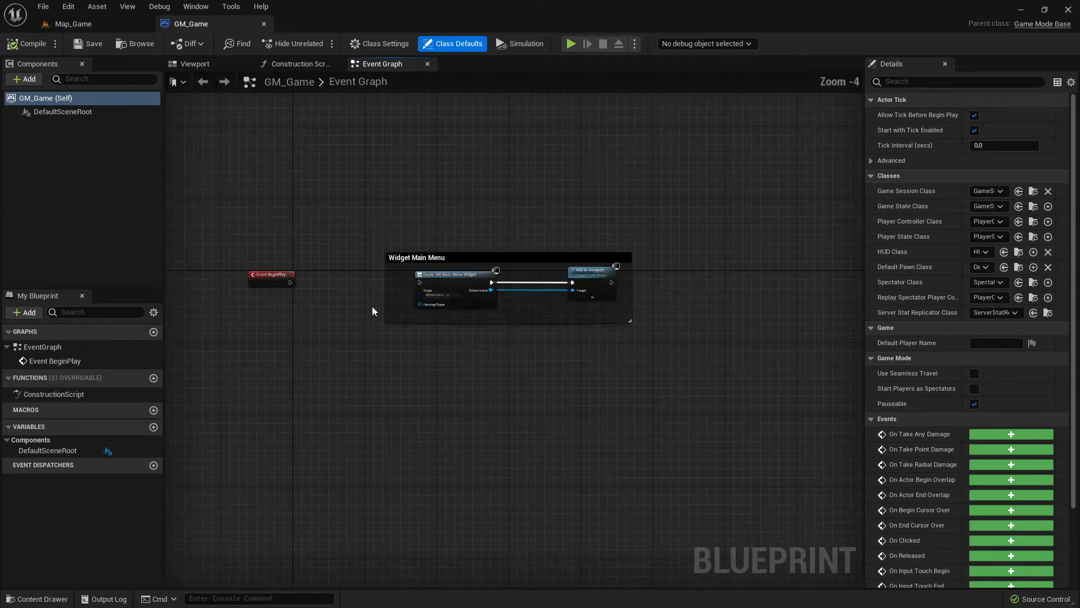
pyautogui.scroll(4, 373, 304)
pyautogui.moveTo(342, 136); pyautogui.dragTo(768, 466)
pyautogui.press('Delete')
pyautogui.moveTo(322, 325); pyautogui.dragTo(657, 326, button='right')
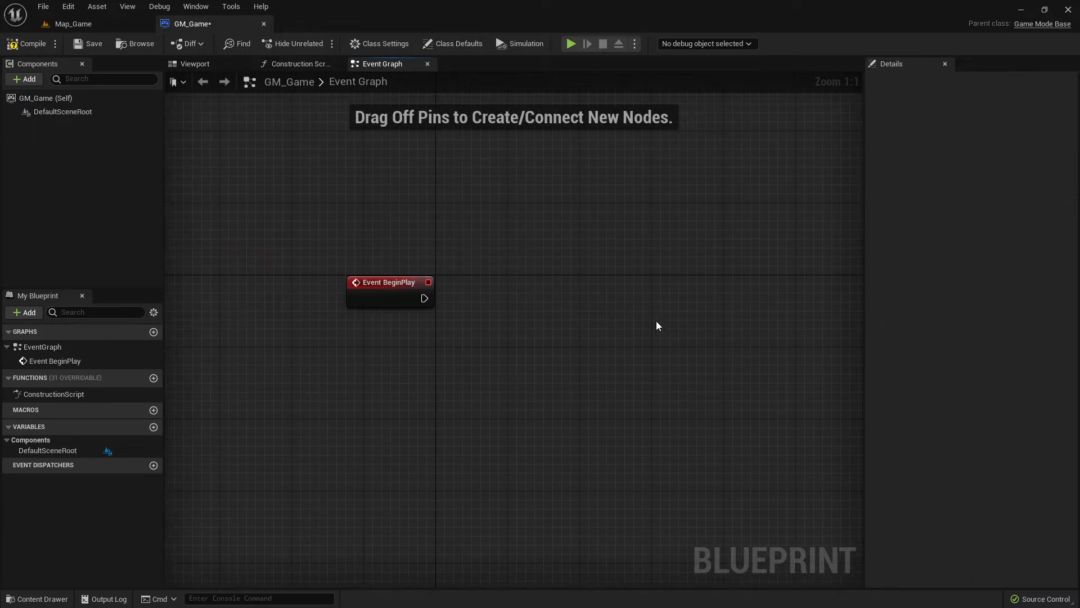
# - Compile and save GM_Game, and return to the Map_Game level with the GameMode folder showing in the content drawer
pyautogui.click(26, 43)
pyautogui.click(89, 43)
pyautogui.click(73, 24)
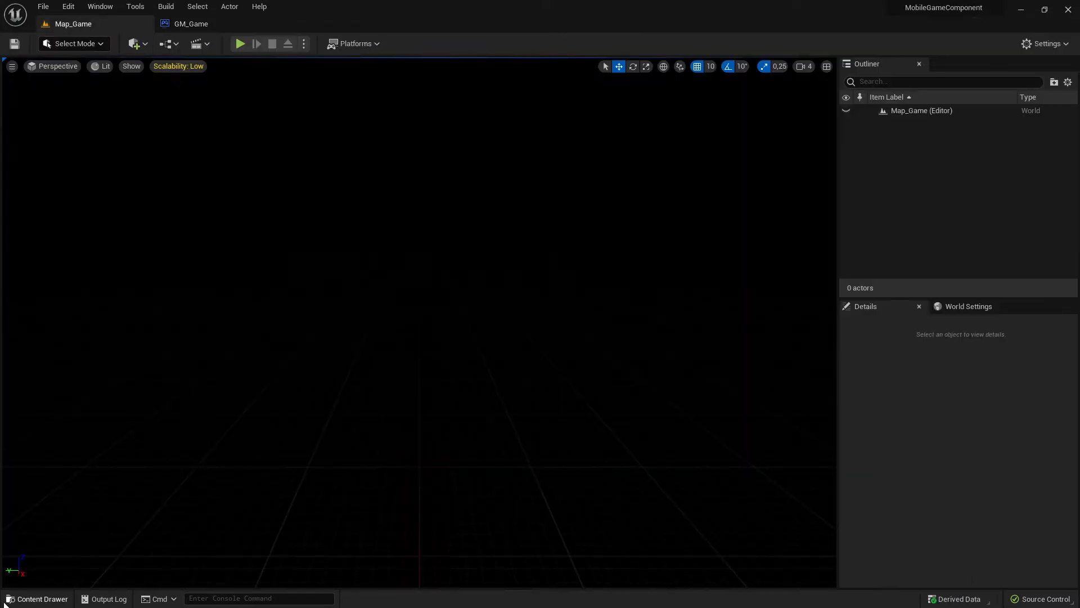
pyautogui.click(36, 598)
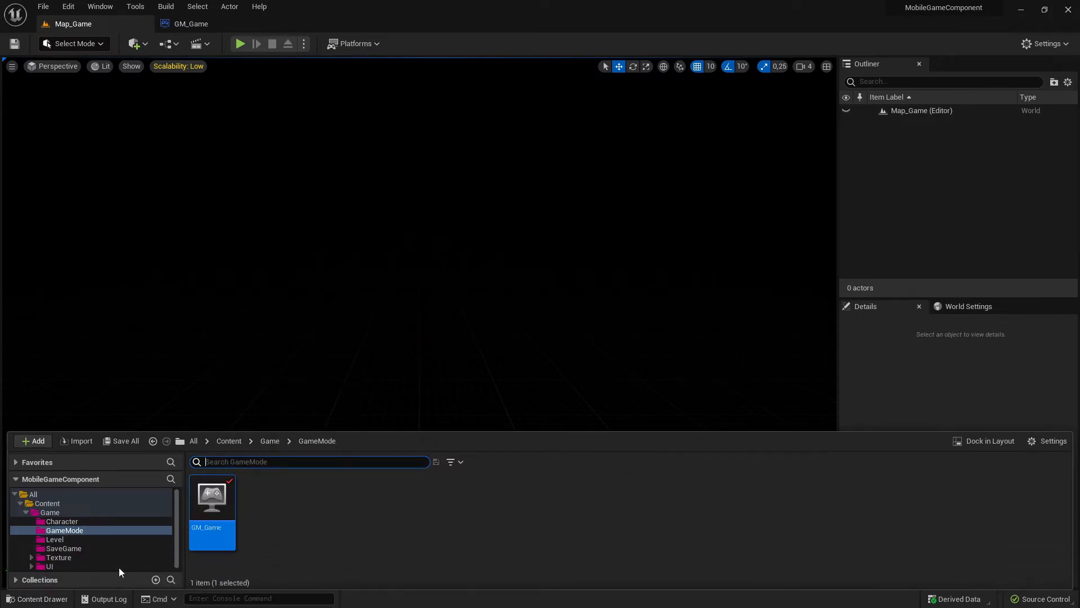
# - Look over the GameMode and Level folders, and check them against the main menu plan in Paint
pyautogui.click(74, 530)
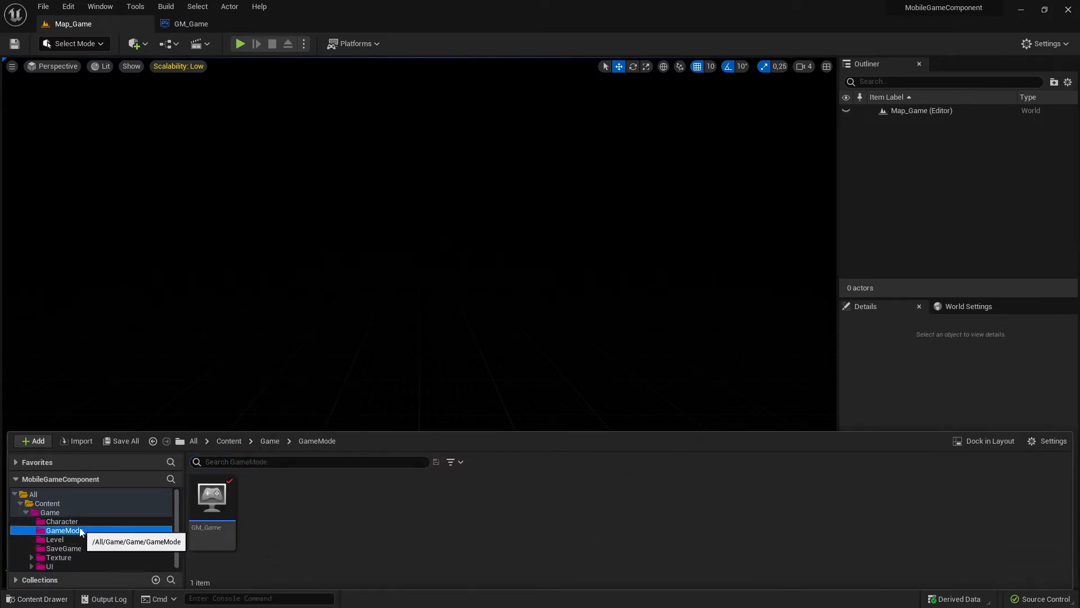
pyautogui.click(59, 539)
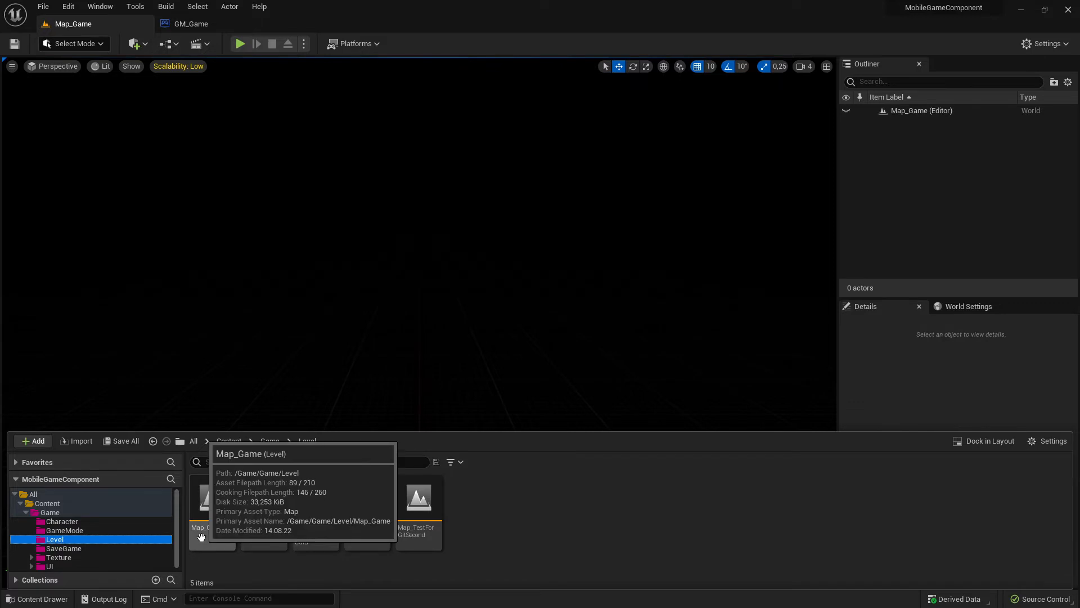
pyautogui.click(75, 531)
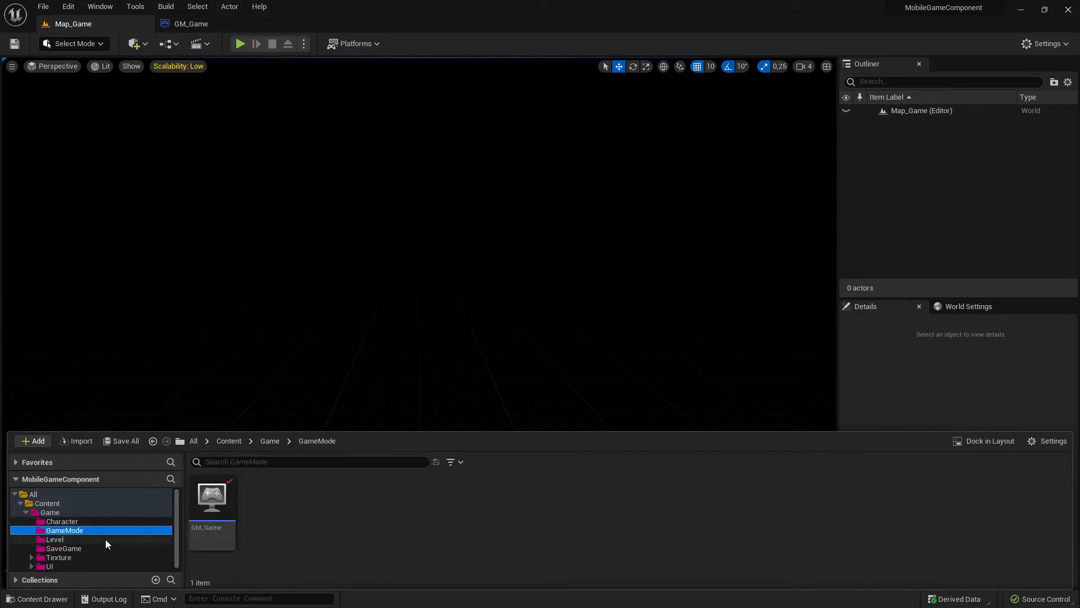
pyautogui.hotkey('alt', 'Tab')
pyautogui.hotkey('alt', 'Tab')
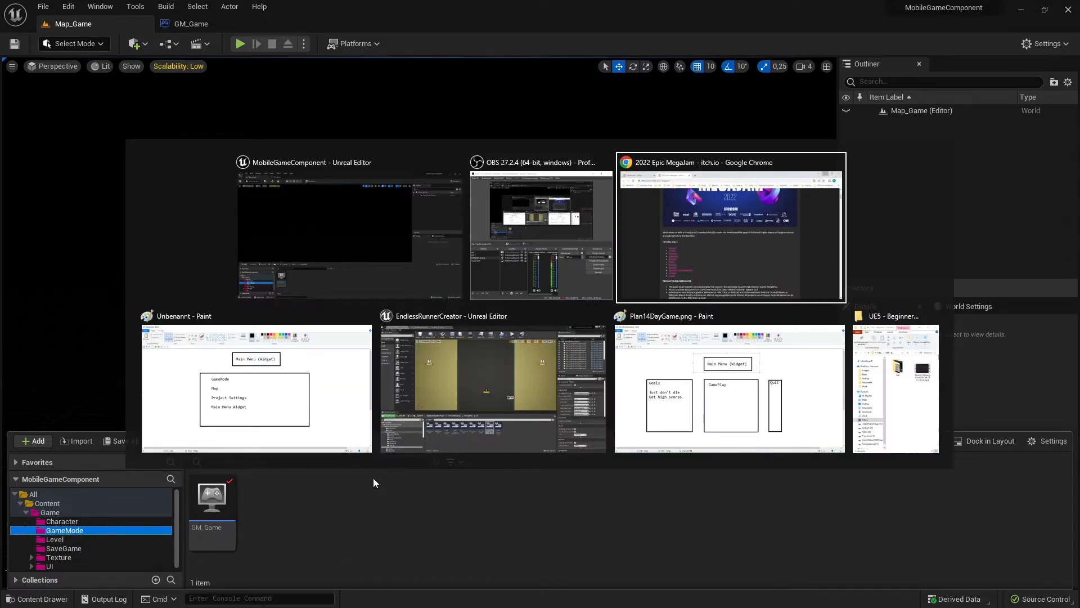
pyautogui.hotkey('alt', 'Tab')
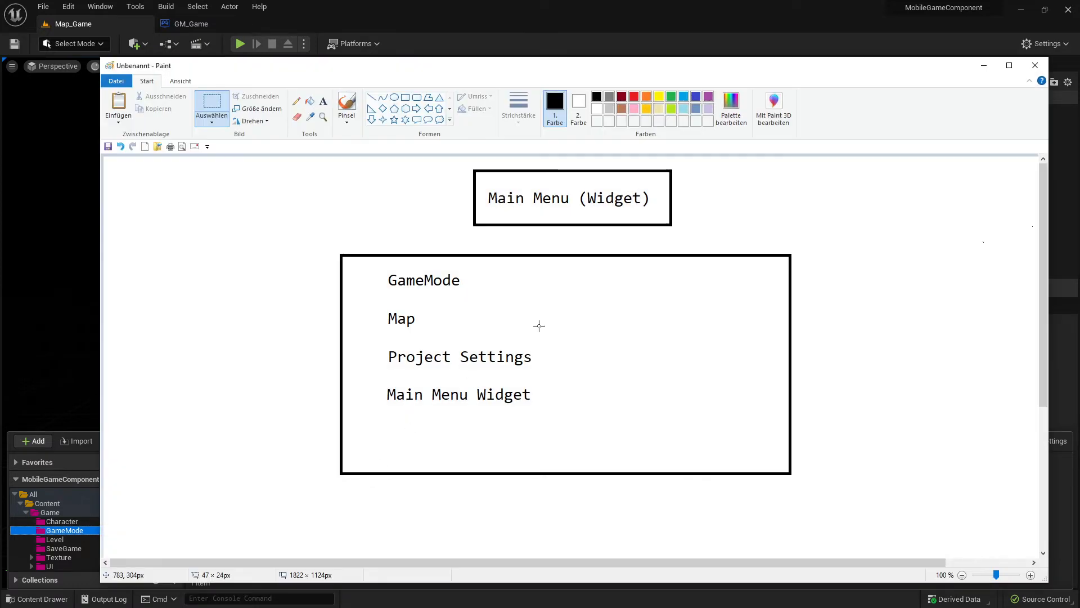
pyautogui.click(426, 282)
pyautogui.click(984, 65)
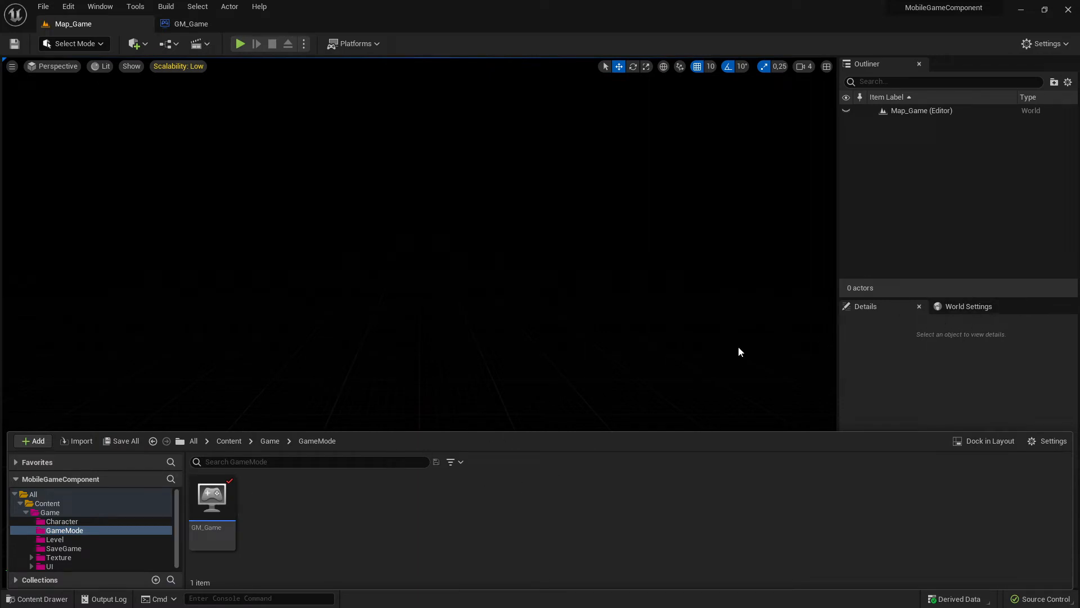
# - Inspect the GameMode Override and its selected classes in Map_Game's World Settings, glancing at the GM_Game blueprint
pyautogui.click(967, 306)
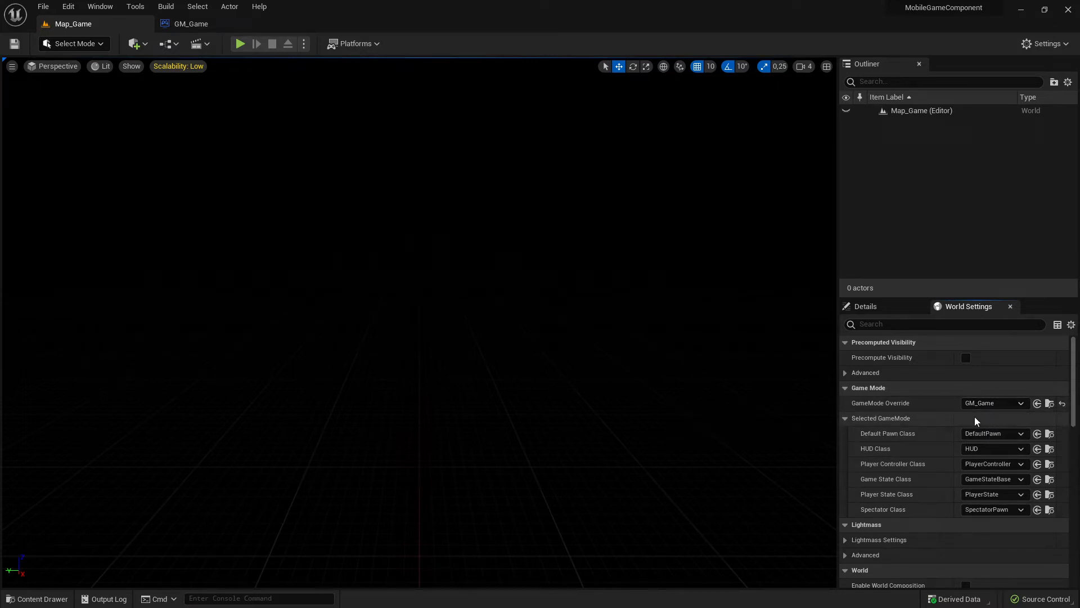
pyautogui.click(846, 418)
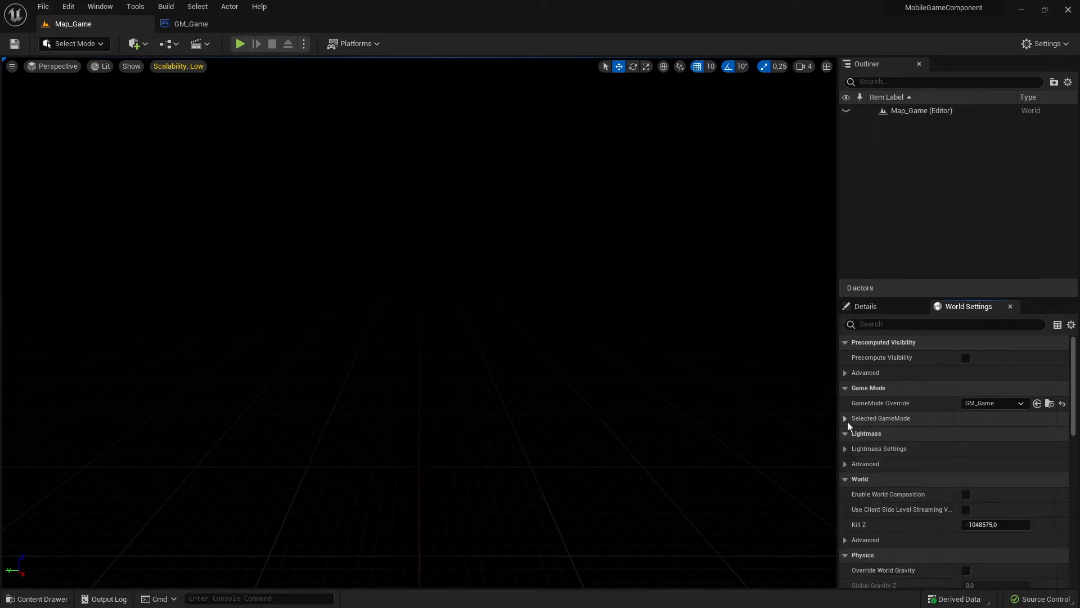
pyautogui.click(848, 422)
pyautogui.click(846, 419)
pyautogui.click(849, 421)
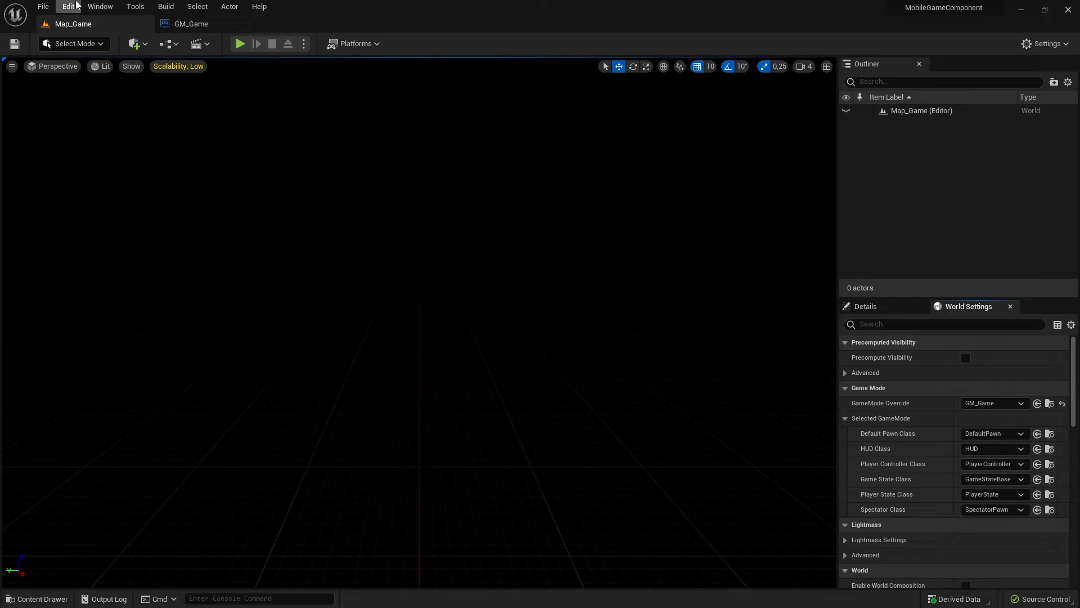
pyautogui.click(195, 25)
pyautogui.click(93, 22)
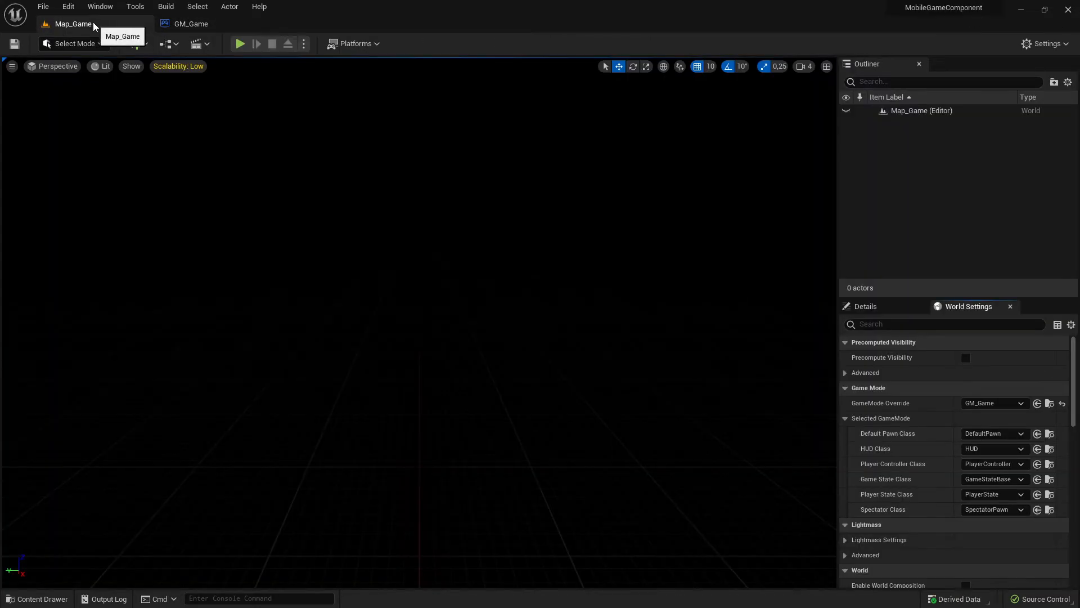
# - Review the main menu task list in the untitled Paint drawing and return to the Map_Game level
pyautogui.hotkey('alt', 'Tab')
pyautogui.hotkey('alt', 'Tab')
pyautogui.hotkey('alt', 'Tab')
pyautogui.hotkey('alt', 'Tab')
pyautogui.hotkey('alt', 'Tab')
pyautogui.hotkey('alt', 'Tab')
pyautogui.hotkey('alt', 'Tab')
pyautogui.hotkey('alt', 'Tab')
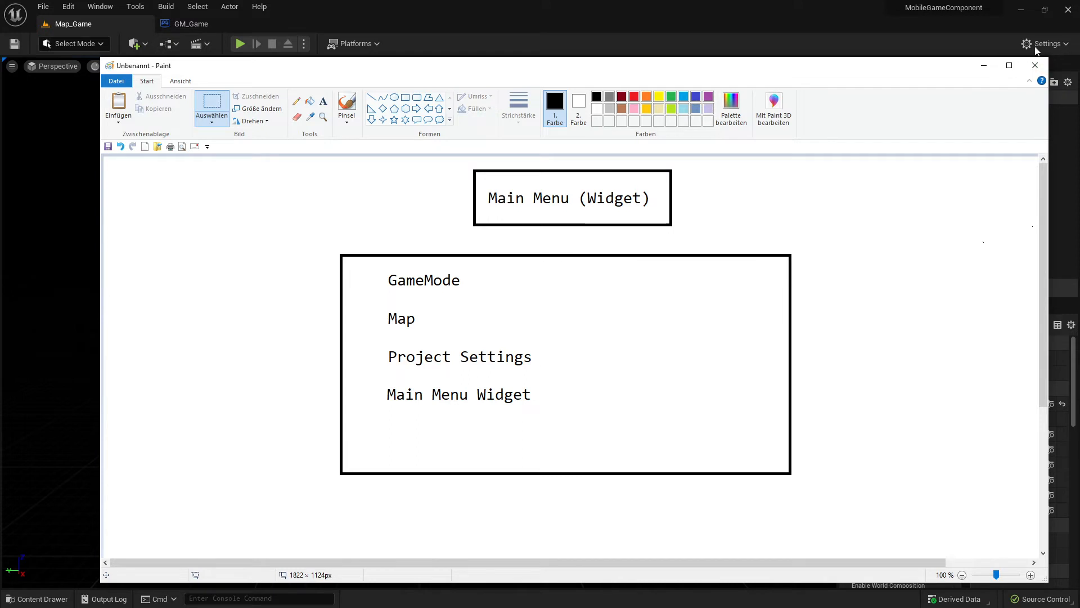
pyautogui.click(986, 66)
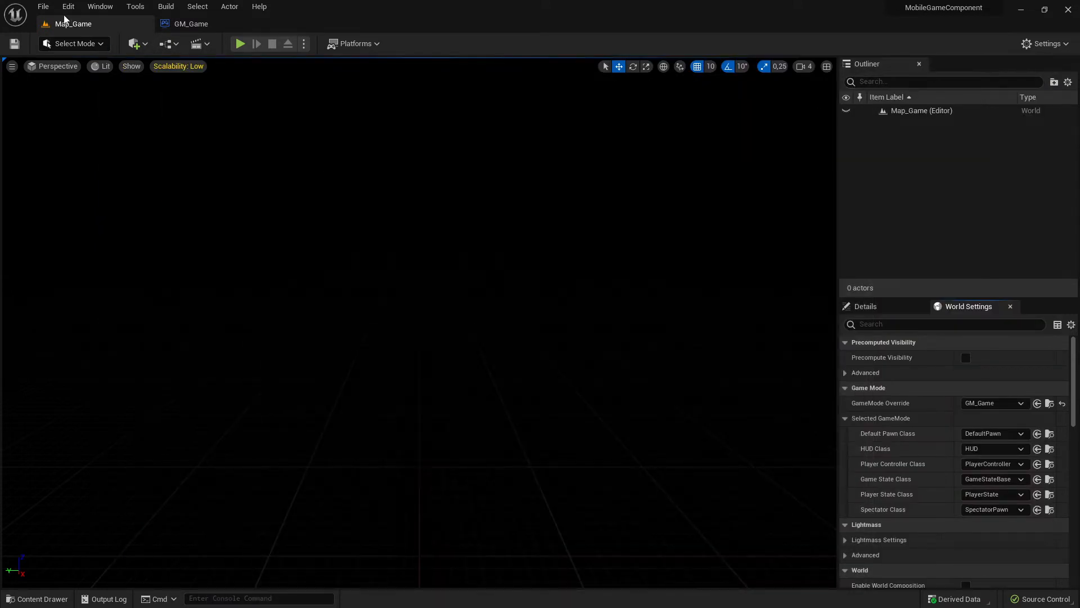
# - Open the Maps & Modes page of the Project Settings and choose GM_Game as the Default GameMode
pyautogui.click(43, 6)
pyautogui.click(68, 7)
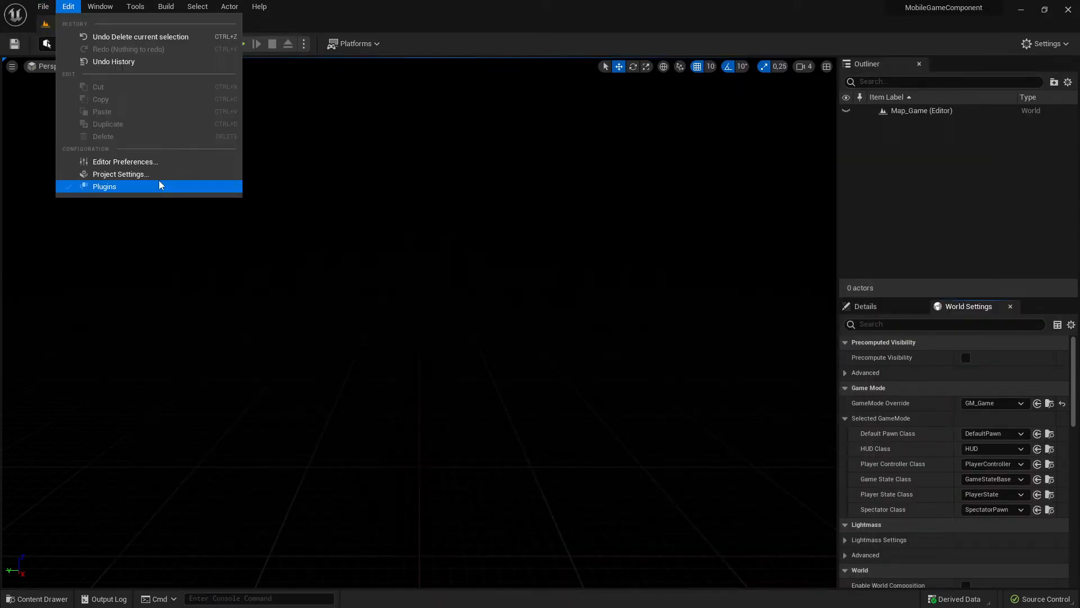
pyautogui.click(131, 174)
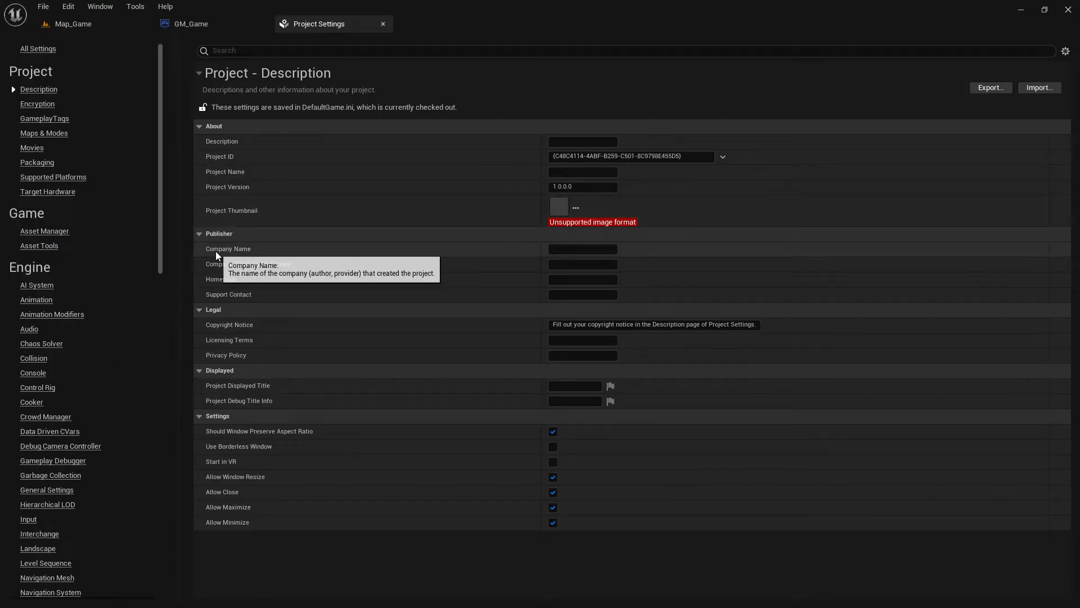
pyautogui.click(44, 134)
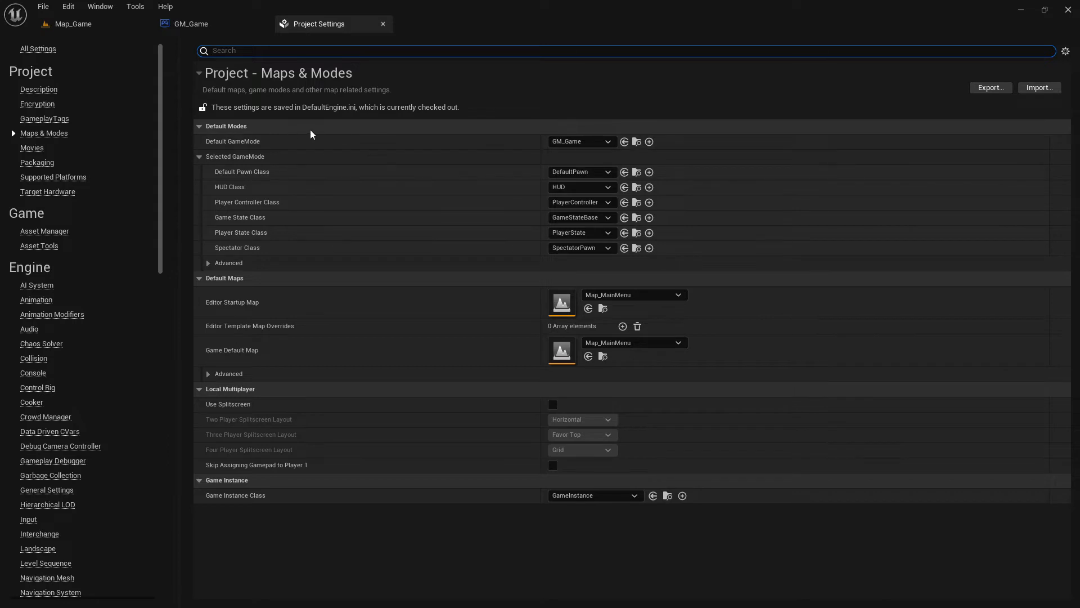
pyautogui.click(568, 142)
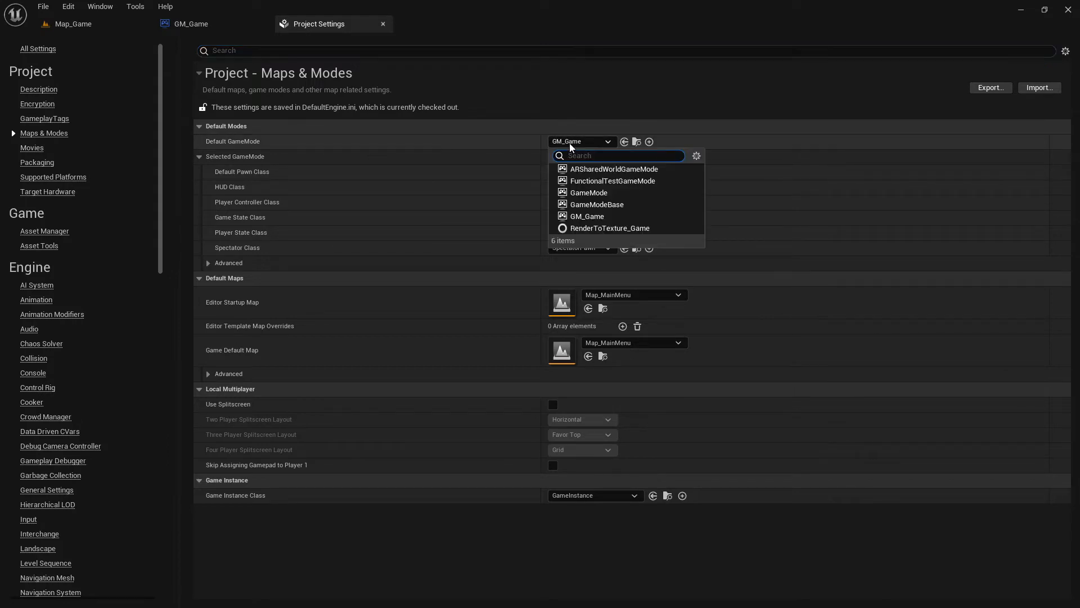
pyautogui.click(589, 216)
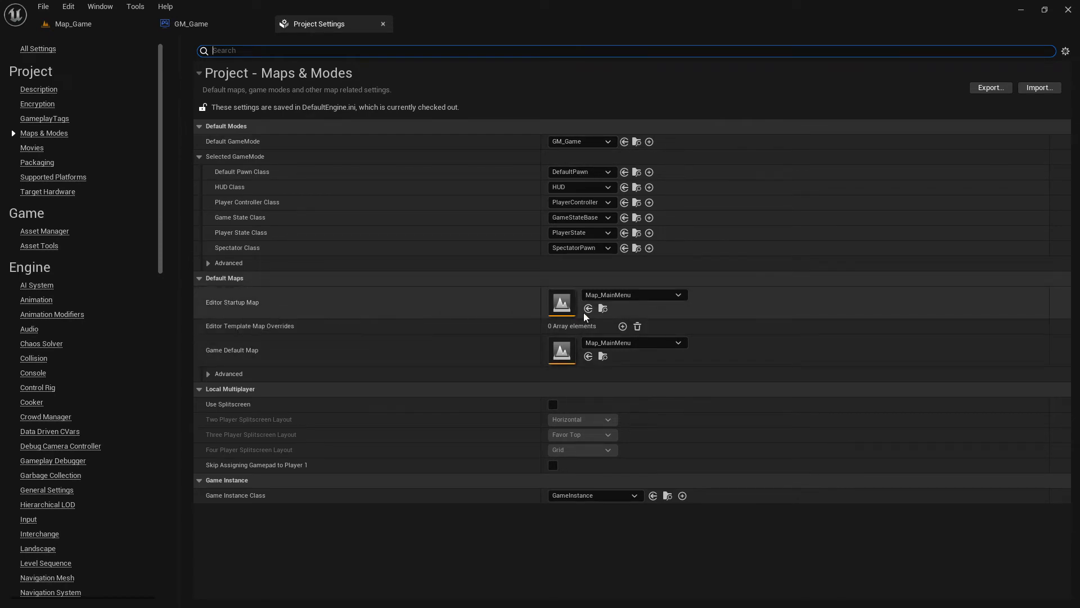
# - Set both the Editor Startup Map and the Game Default Map to Map_Game, and close the Project Settings
pyautogui.click(629, 296)
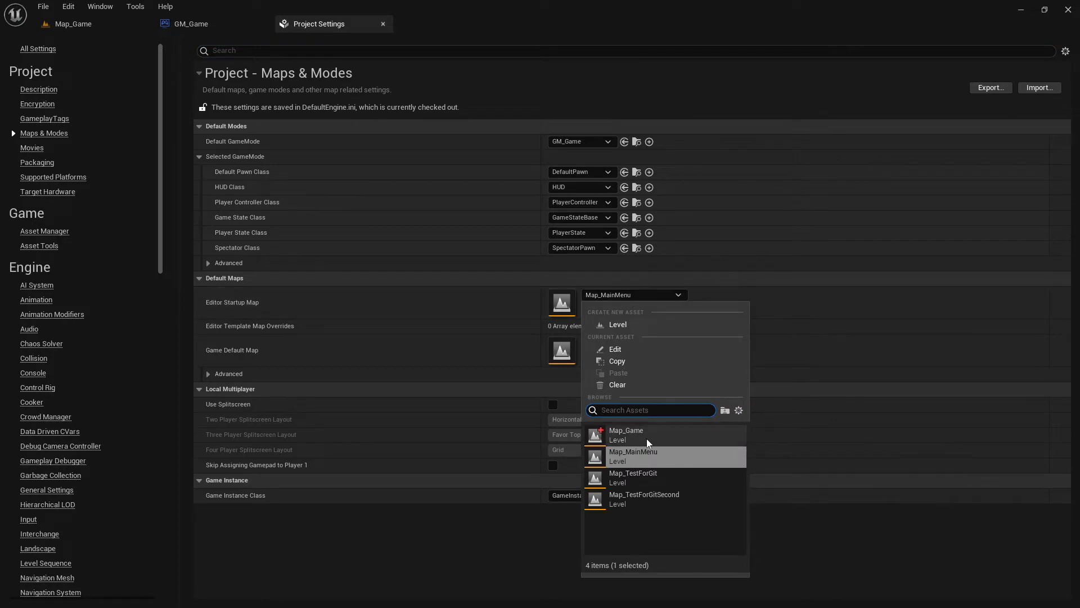
pyautogui.click(626, 435)
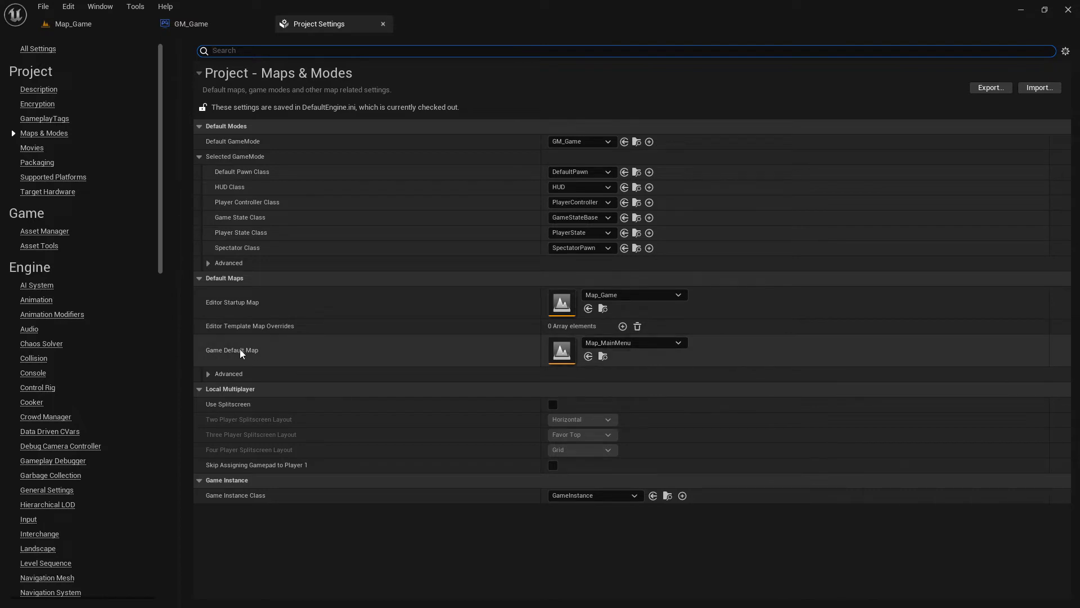
pyautogui.click(613, 343)
pyautogui.click(697, 197)
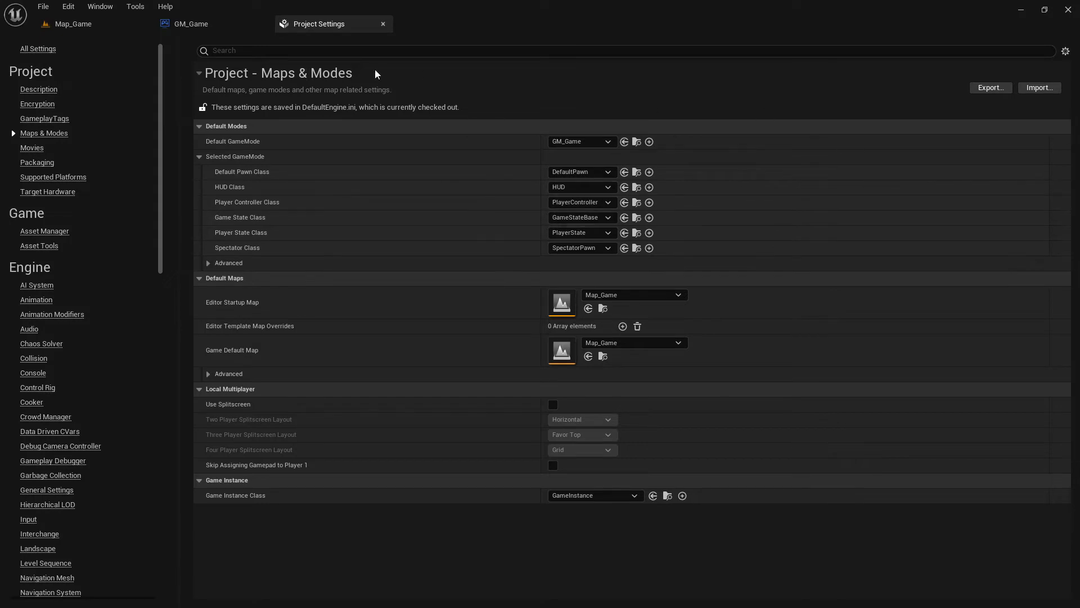
pyautogui.click(383, 24)
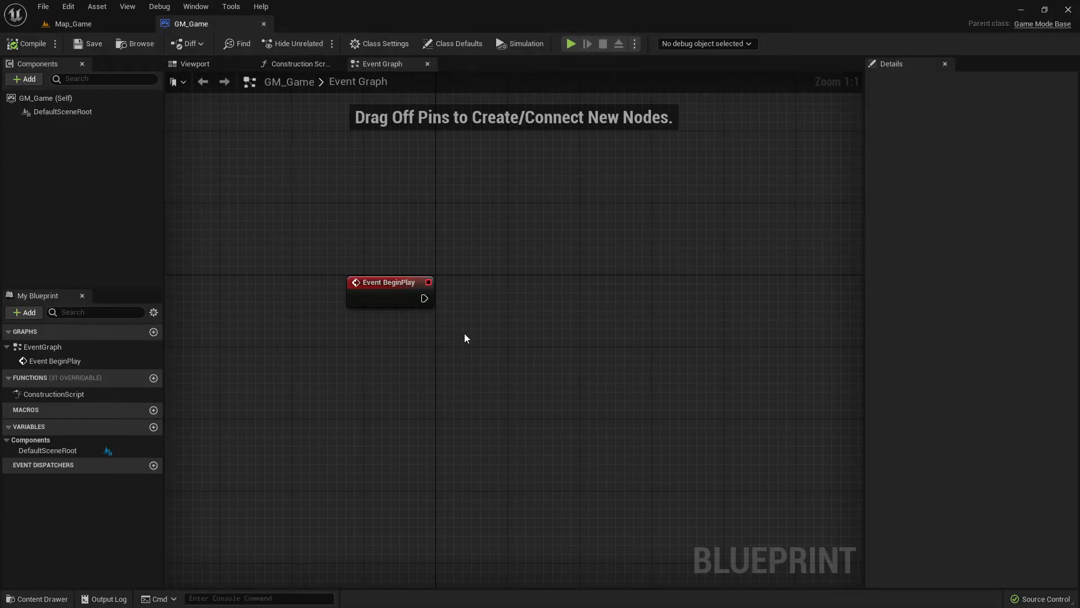
# - Check the main menu plan in Paint and return to the GM_Game event graph
pyautogui.hotkey('alt', 'Tab')
pyautogui.hotkey('alt', 'Tab')
pyautogui.hotkey('alt', 'Tab')
pyautogui.hotkey('alt', 'Tab')
pyautogui.hotkey('alt', 'Tab')
pyautogui.hotkey('alt', 'Tab')
pyautogui.hotkey('alt', 'Tab')
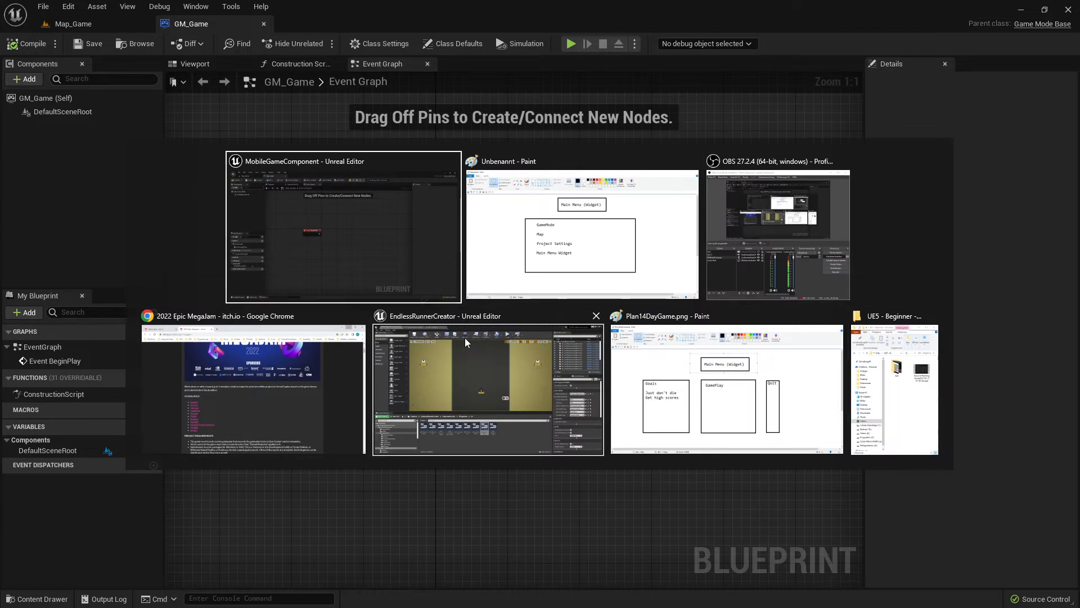
pyautogui.hotkey('alt', 'Tab')
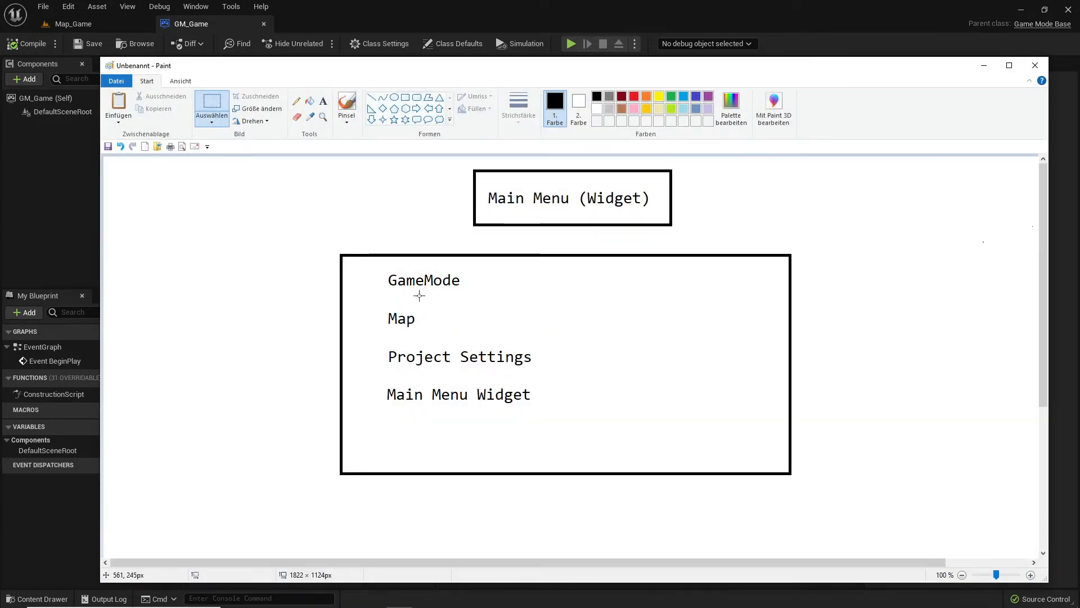
pyautogui.click(984, 66)
# - Bring up the Paint plan and pencil a looping arrow with an end-marked line below it, beside the large task box
pyautogui.hotkey('alt', 'Tab')
pyautogui.hotkey('alt', 'Tab')
pyautogui.hotkey('alt', 'Tab')
pyautogui.hotkey('alt', 'Tab')
pyautogui.hotkey('alt', 'Tab')
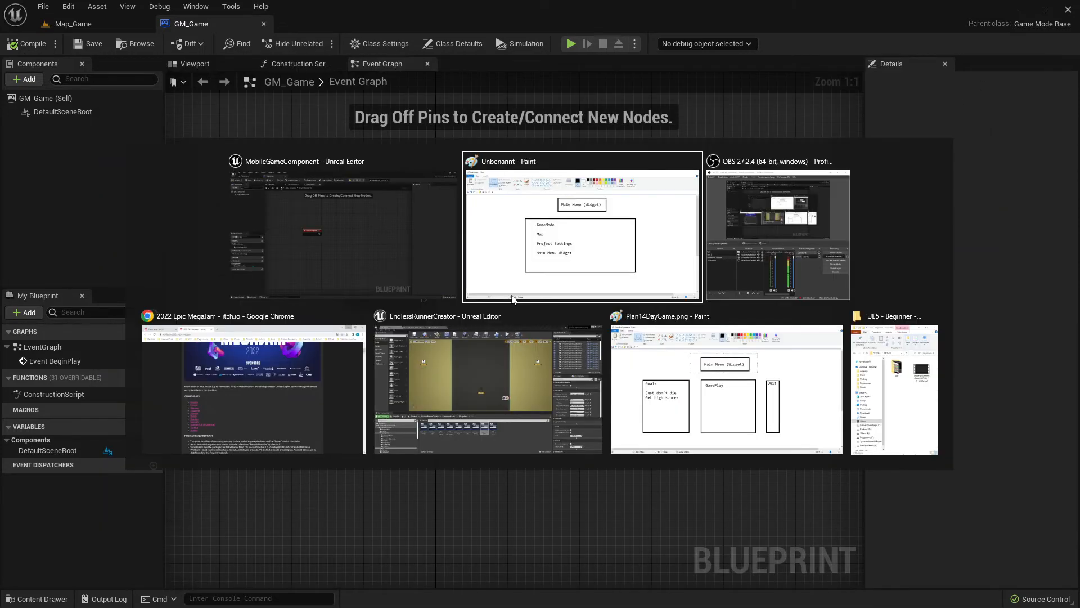
pyautogui.hotkey('alt', 'Tab')
pyautogui.hotkey('alt', 'Tab')
pyautogui.hotkey('alt', 'Tab')
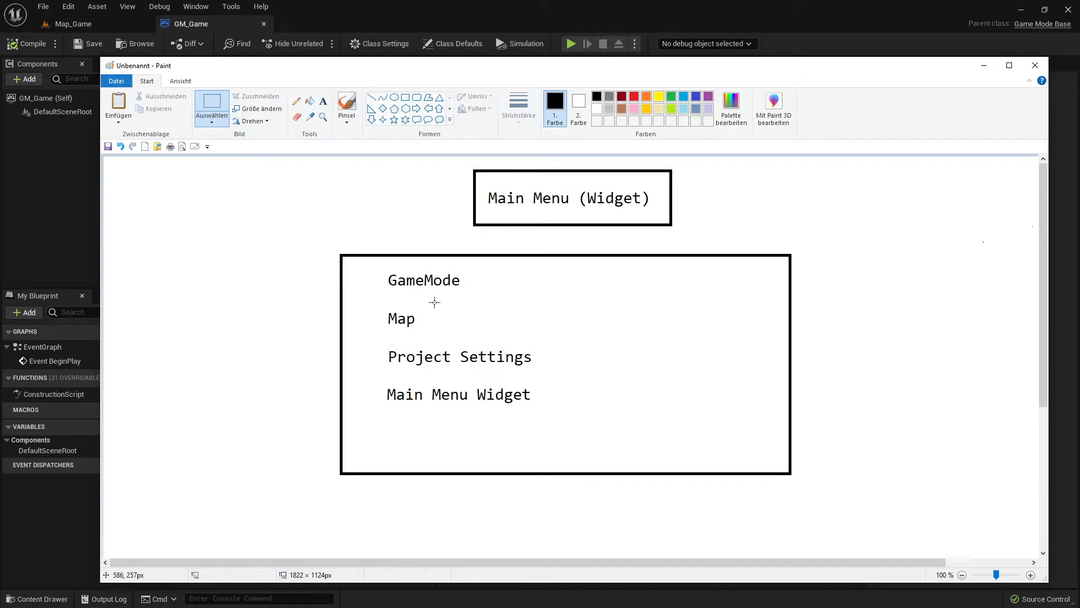
pyautogui.click(296, 100)
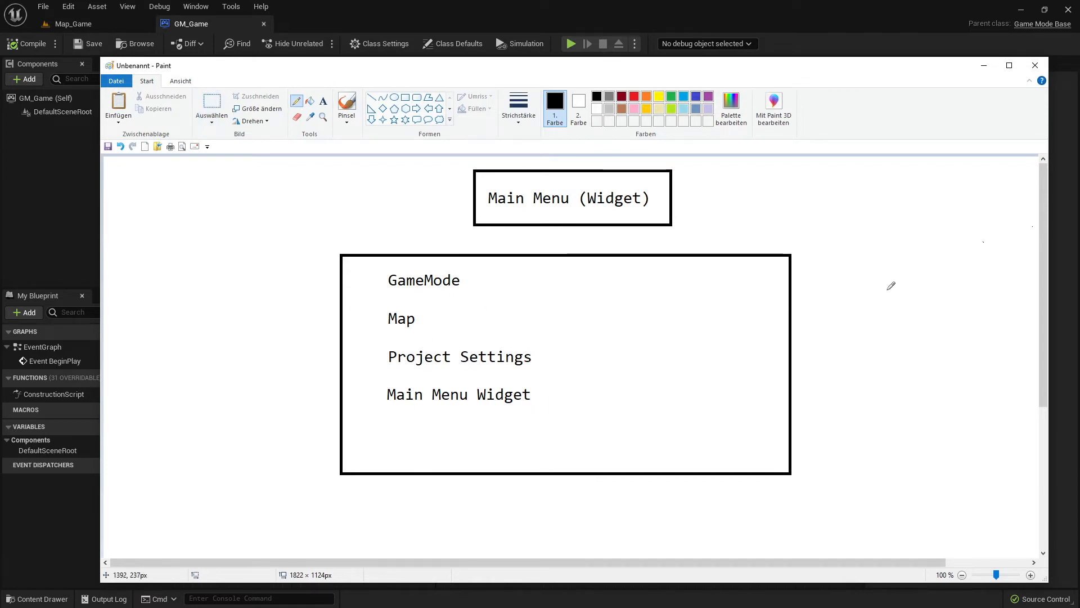
pyautogui.moveTo(845, 291)
pyautogui.mouseDown()
pyautogui.moveTo(988, 286)
pyautogui.moveTo(908, 261)
pyautogui.moveTo(1016, 314)
pyautogui.mouseUp()
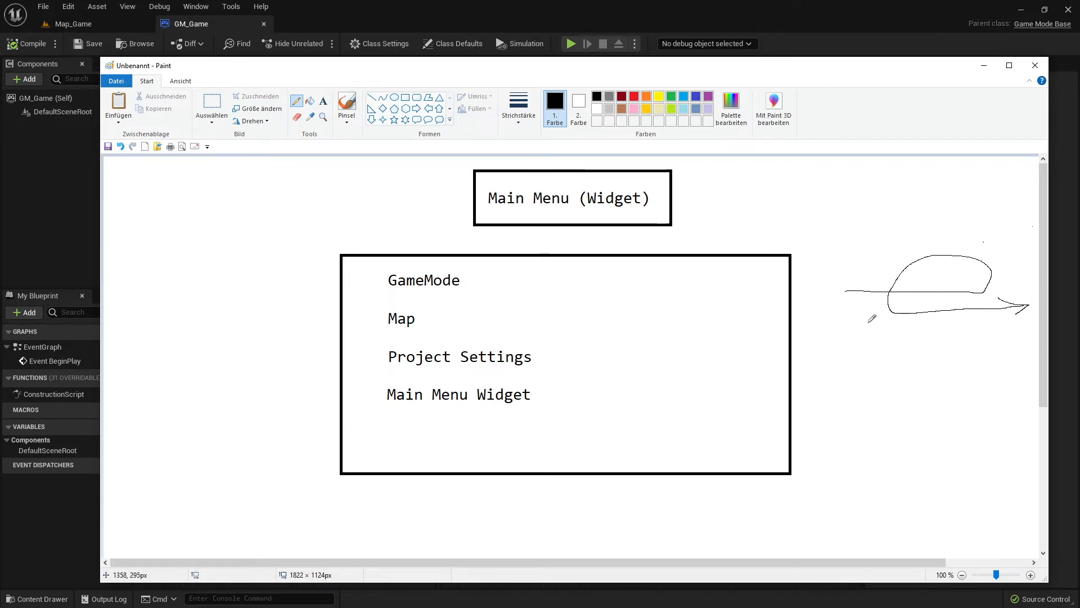
pyautogui.moveTo(846, 290); pyautogui.dragTo(810, 291)
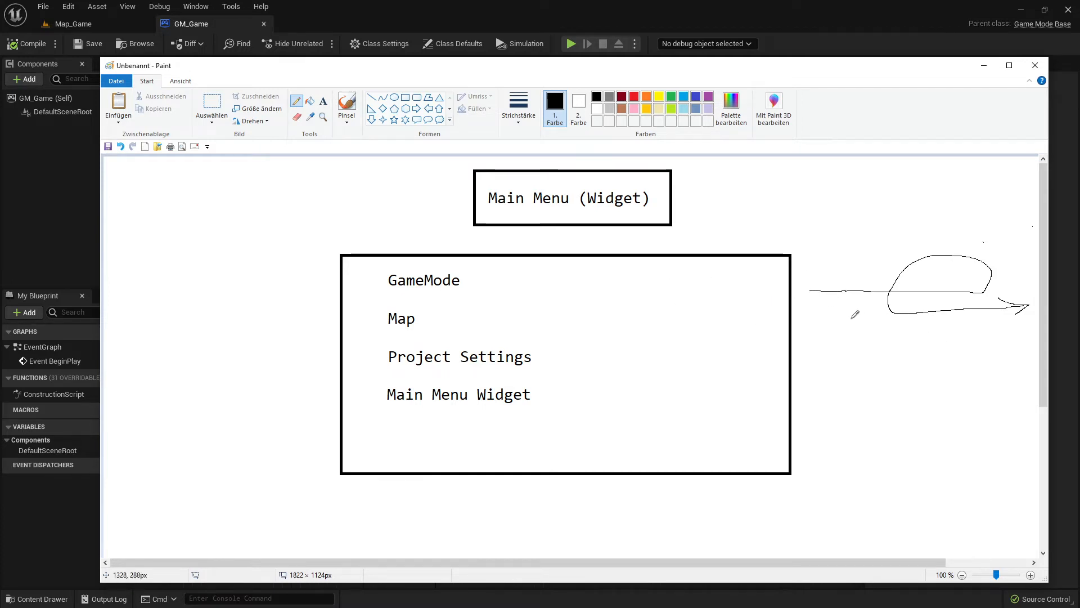
pyautogui.moveTo(851, 320); pyautogui.dragTo(967, 348)
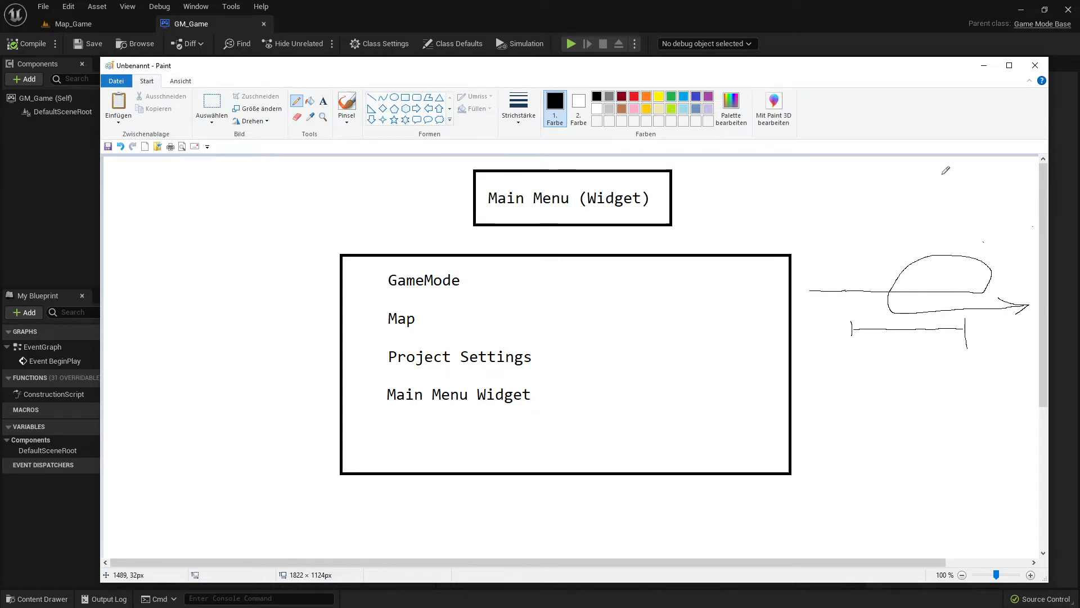
pyautogui.click(984, 65)
# - Look over the Map_Game level, the GameMode folder and the GM_Game event graph, and compare them with the Paint plan
pyautogui.click(92, 24)
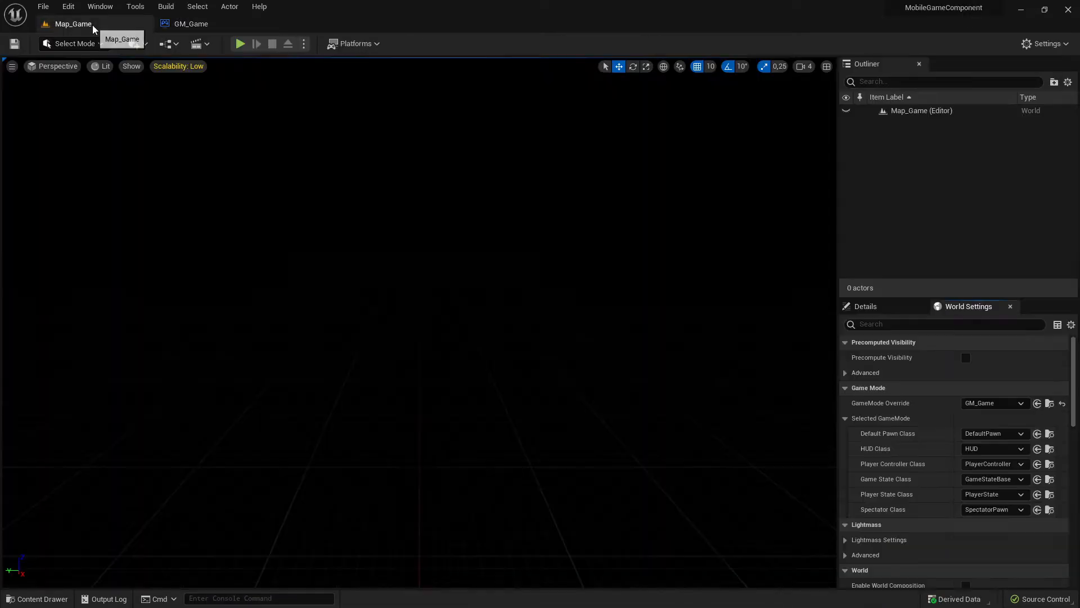
pyautogui.click(37, 599)
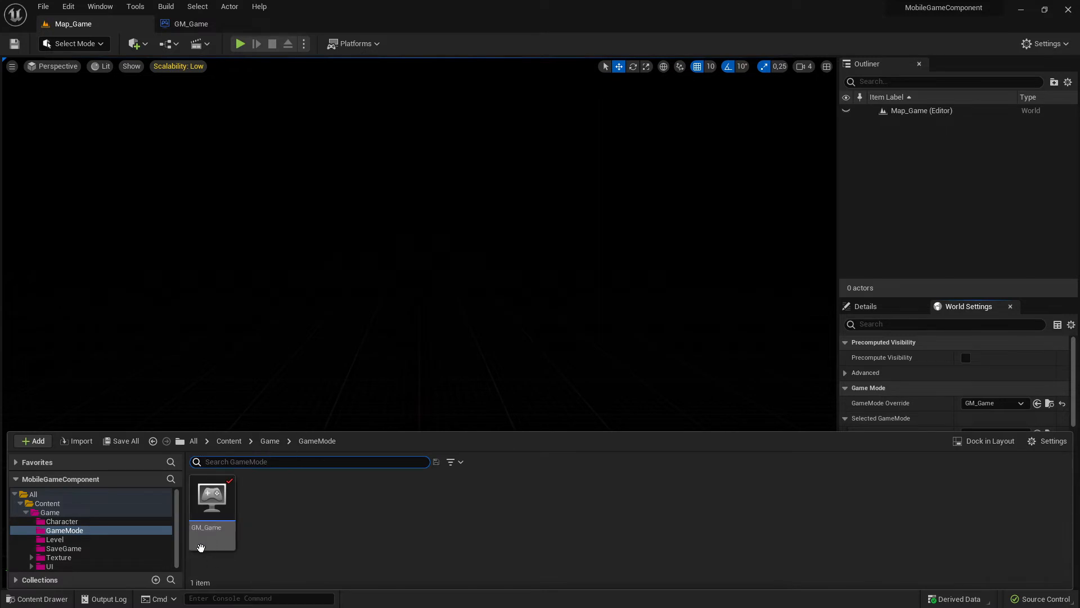
pyautogui.click(210, 23)
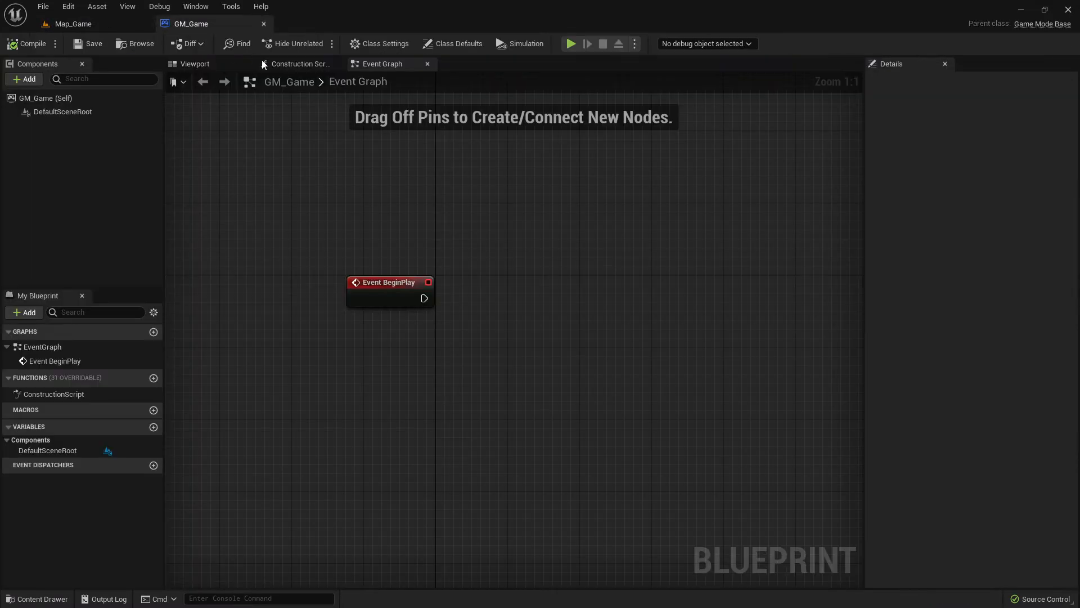
pyautogui.click(82, 28)
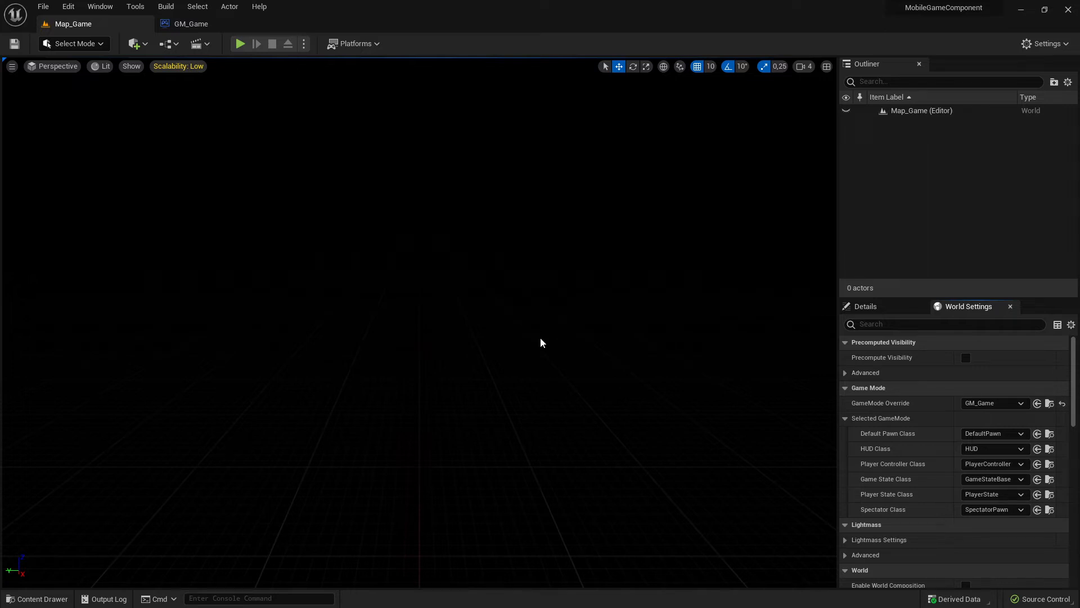
pyautogui.click(191, 24)
pyautogui.click(76, 24)
pyautogui.hotkey('alt', 'Tab')
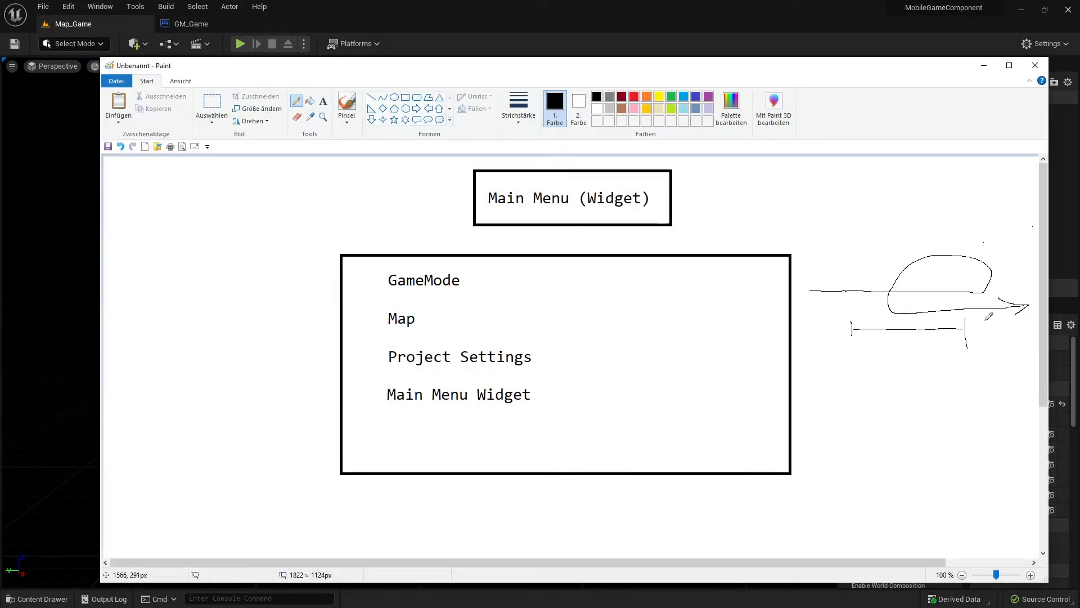
pyautogui.click(984, 65)
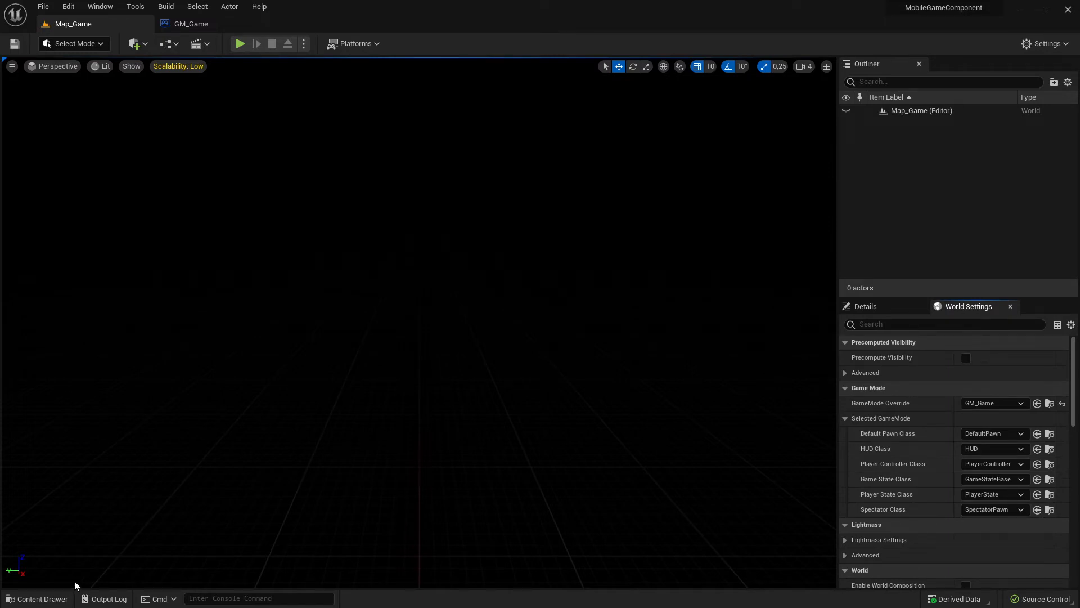
# - Check the contents of the GameMode folder and compare them with the task list in the Paint plan
pyautogui.click(38, 598)
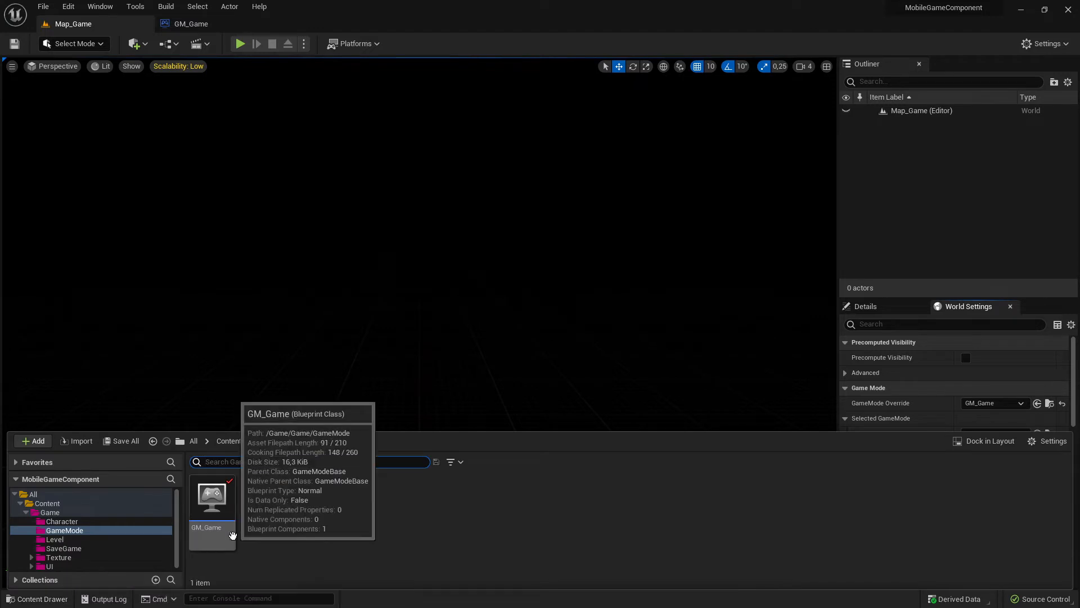
pyautogui.click(492, 313)
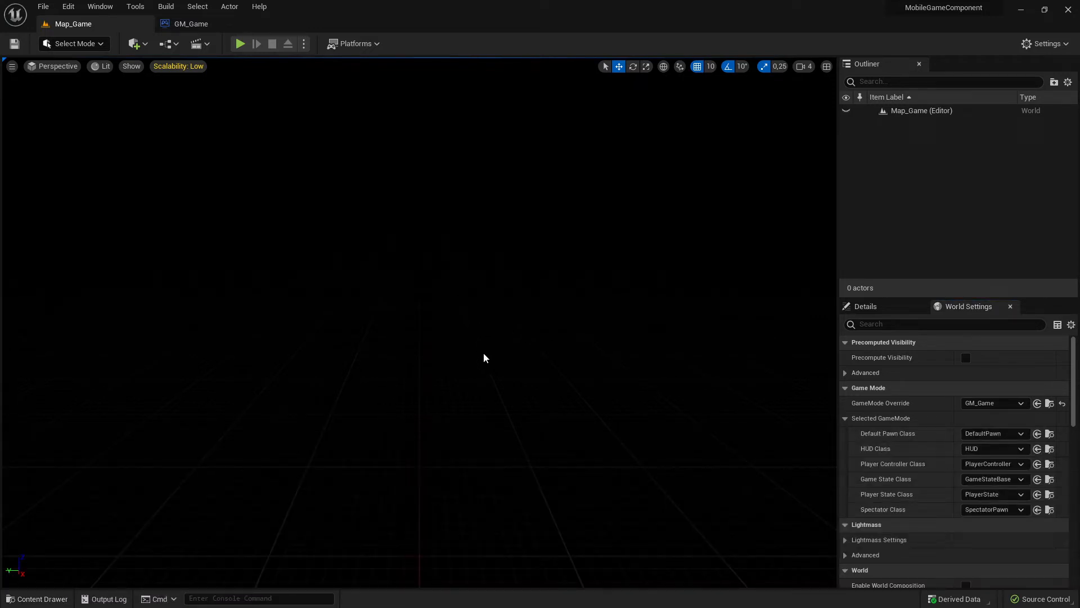
pyautogui.hotkey('alt', 'Tab')
pyautogui.hotkey('alt', 'Tab')
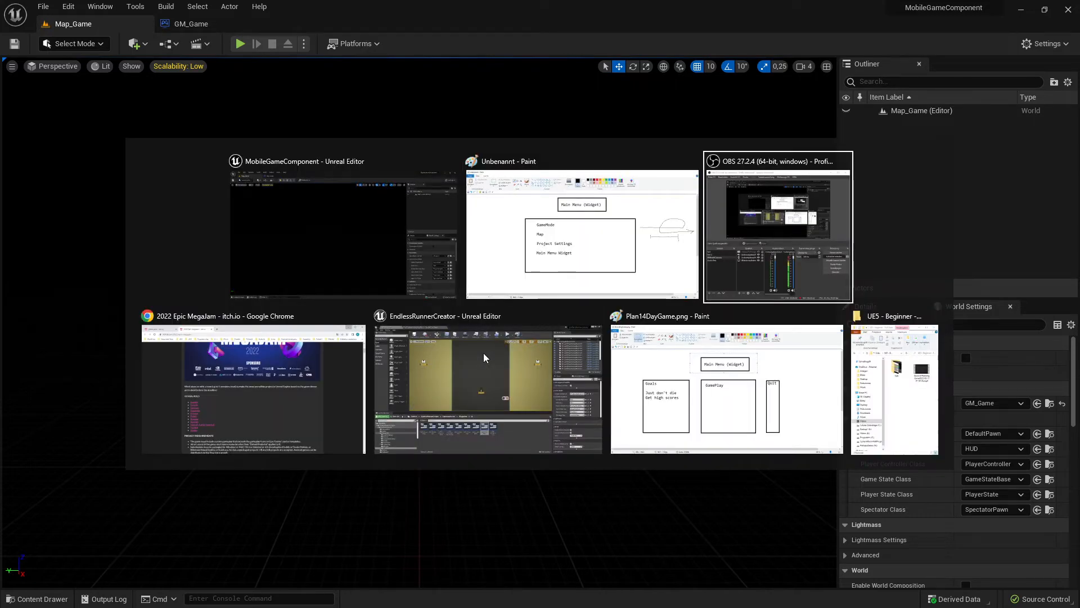
pyautogui.hotkey('alt', 'Tab')
pyautogui.hotkey('alt', 'Tab')
pyautogui.hotkey('alt', 'Tab')
pyautogui.hotkey('alt', 'Tab')
pyautogui.hotkey('alt', 'Tab')
pyautogui.hotkey('alt', 'Tab')
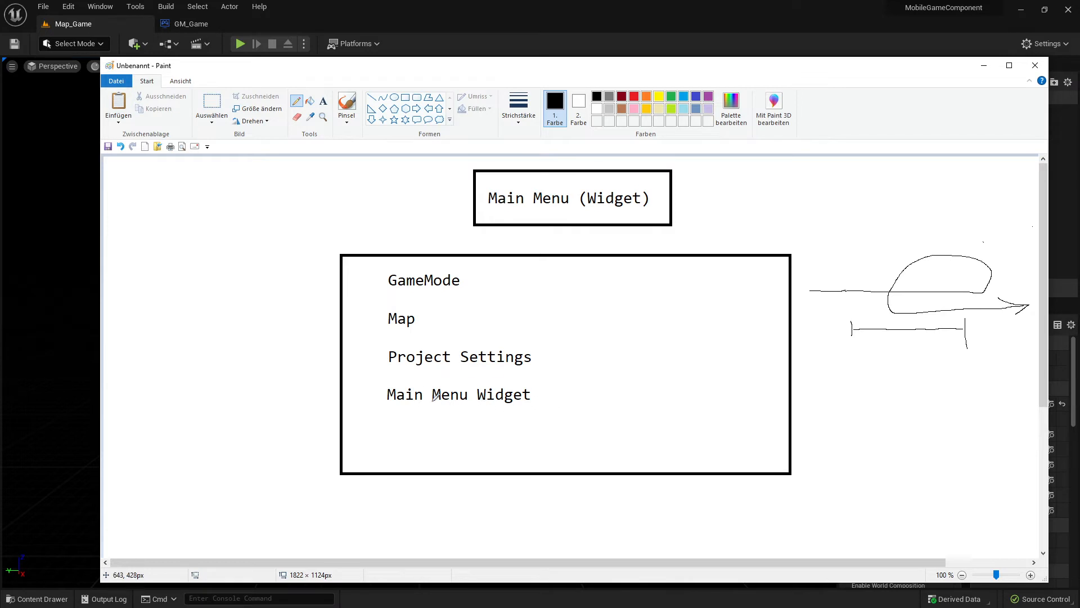
pyautogui.click(984, 66)
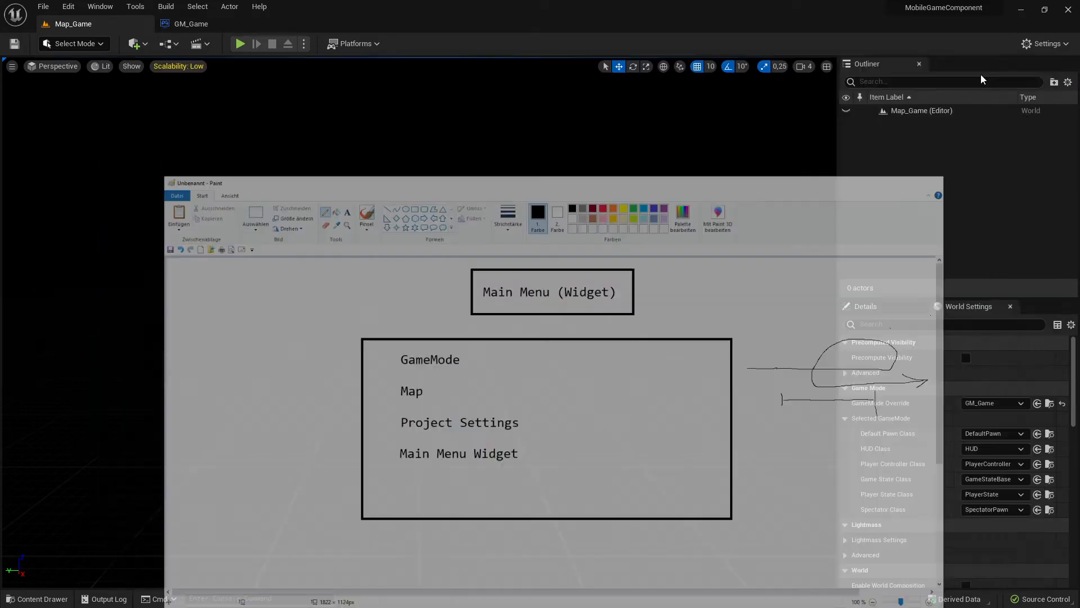
# - Save all unsaved levels and assets, and start a source control submission of the changed content
pyautogui.click(1041, 598)
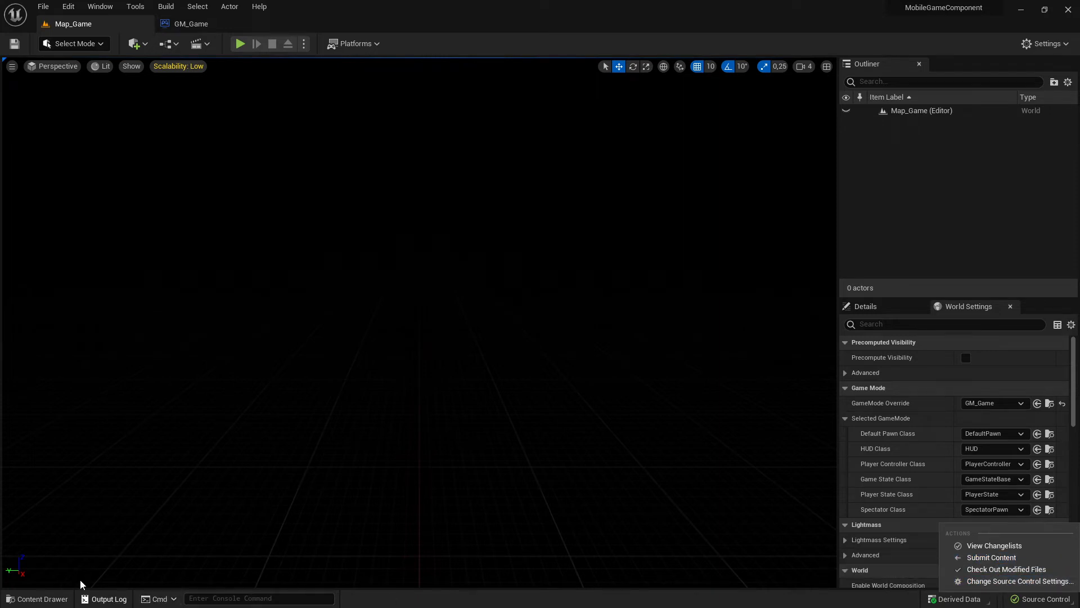
pyautogui.click(43, 7)
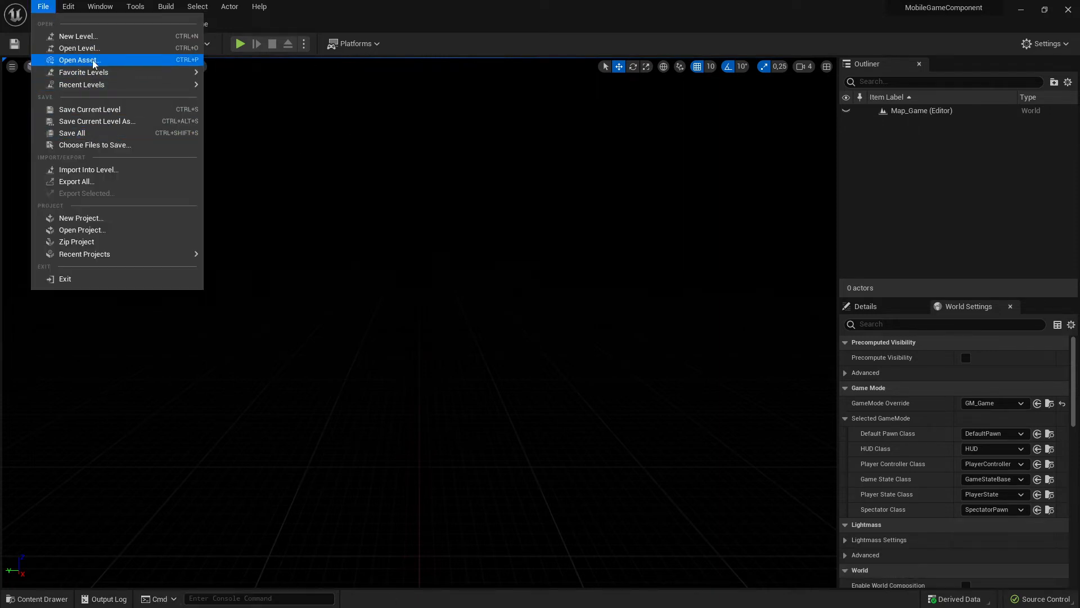
pyautogui.click(108, 133)
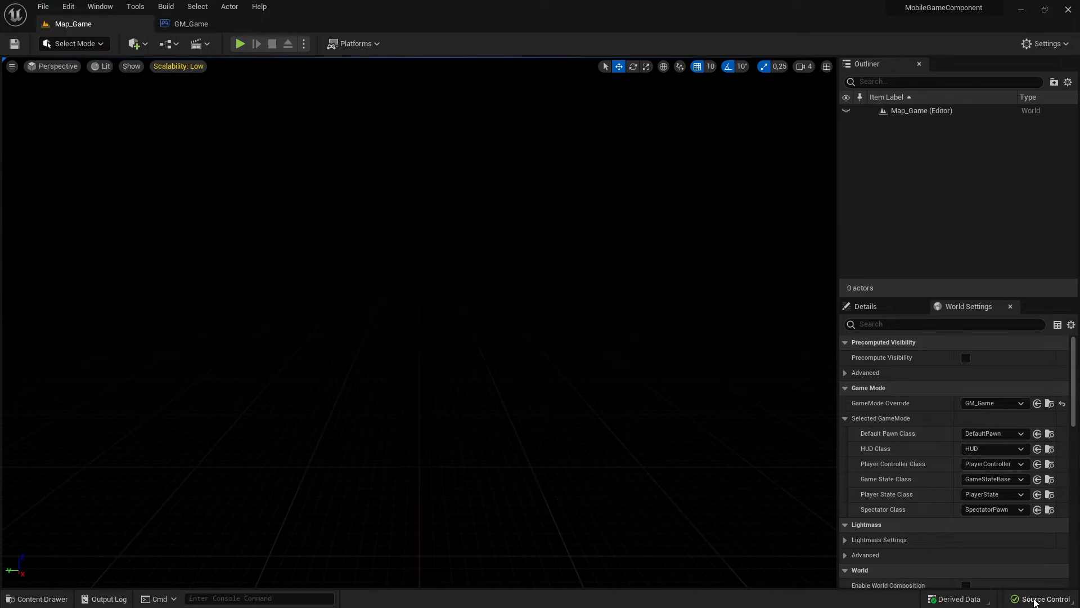
pyautogui.click(1038, 600)
pyautogui.click(986, 558)
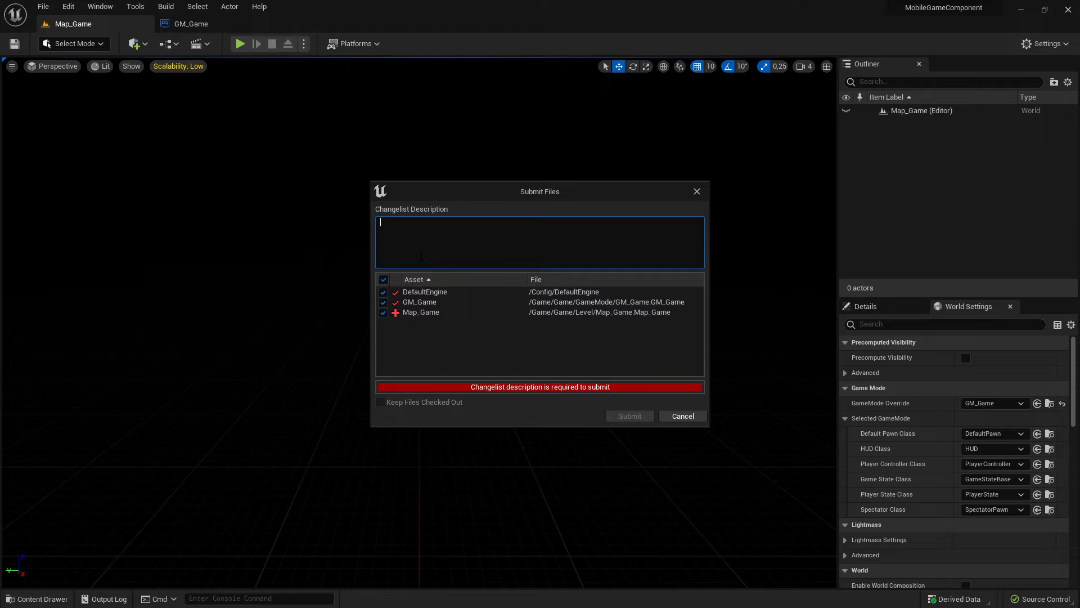
# - Describe the changelist on three lines as "Created GameMode", "Created Level" and "Proect Setups made", and submit all the listed files
pyautogui.write('Game')
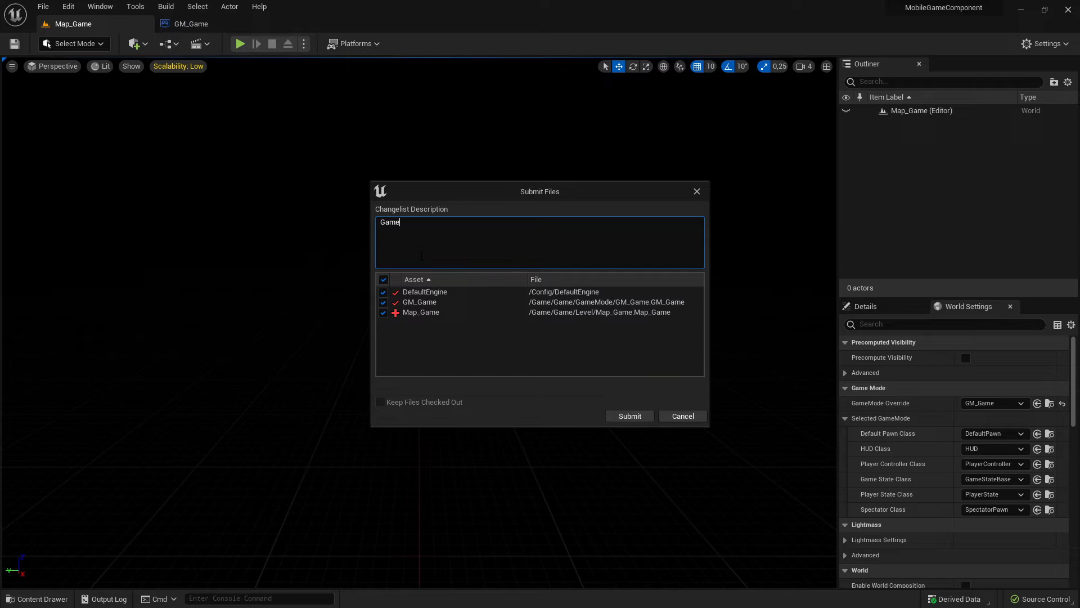
pyautogui.write('o')
pyautogui.press('BackSpace')
pyautogui.press('BackSpace')
pyautogui.press('BackSpace')
pyautogui.write('Created GameMode')
pyautogui.press('Return')
pyautogui.write('Created ')
pyautogui.write('Level ')
pyautogui.write('S')
pyautogui.press('BackSpace')
pyautogui.write('Proect Setups made')
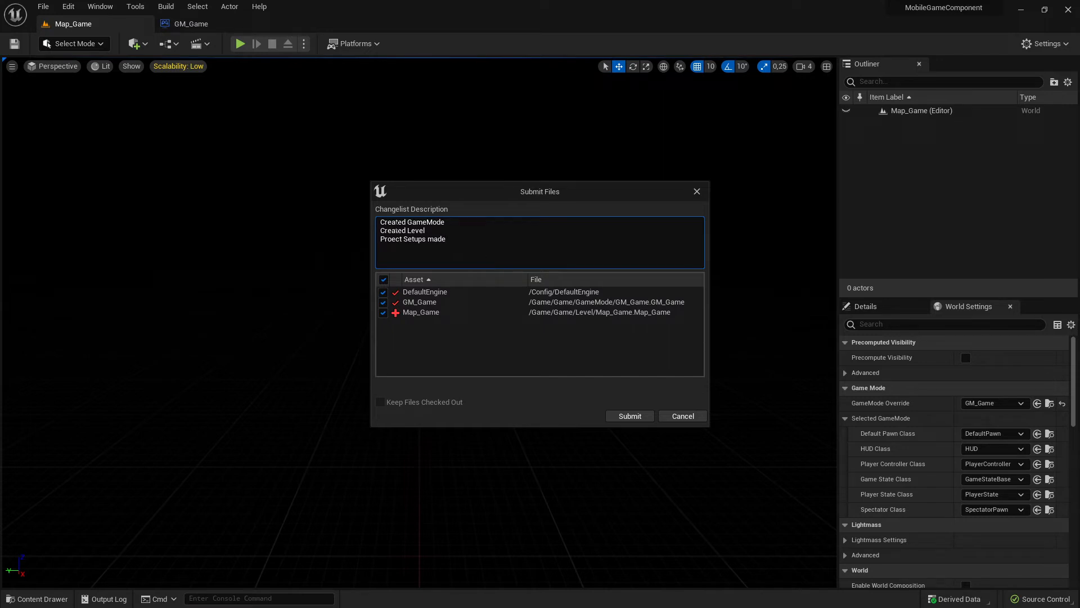
pyautogui.click(630, 419)
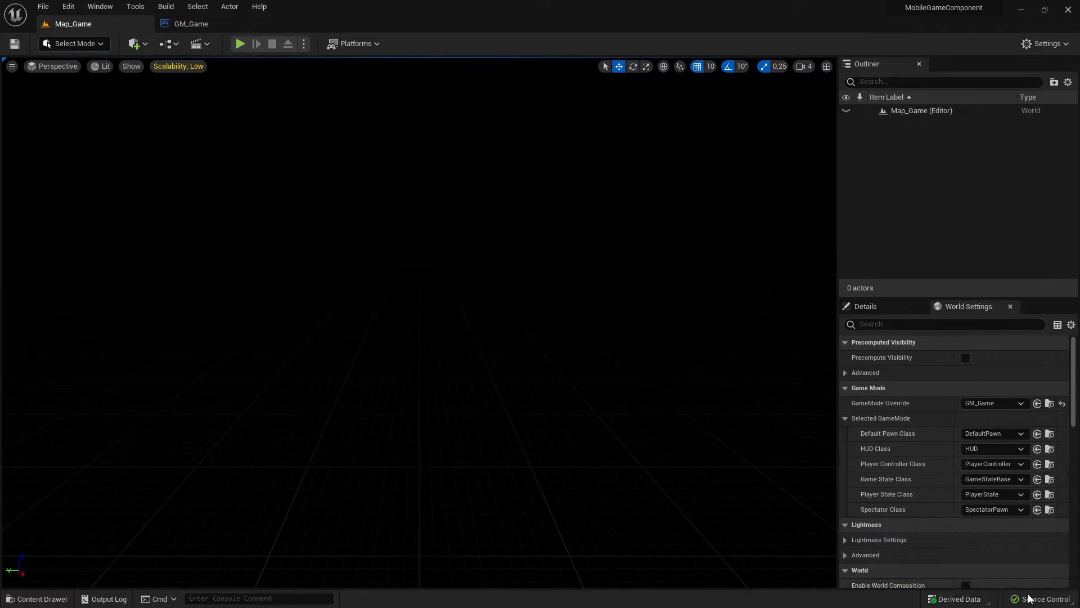
# - Close the GM_Game Blueprint and check the Main Menu Widget task in the Paint plan
pyautogui.click(184, 26)
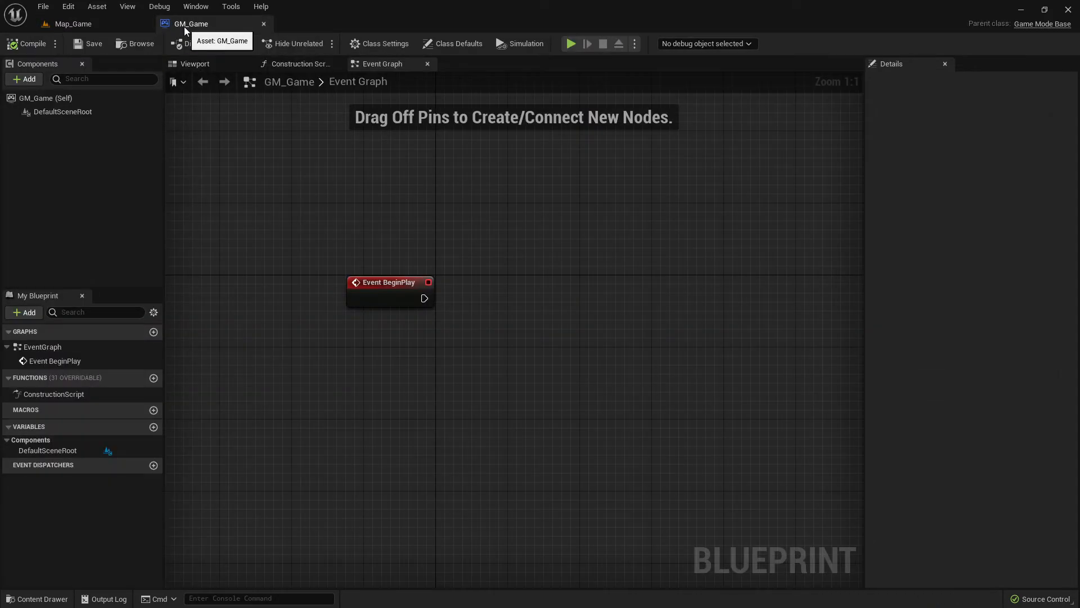
pyautogui.click(85, 24)
pyautogui.click(253, 25)
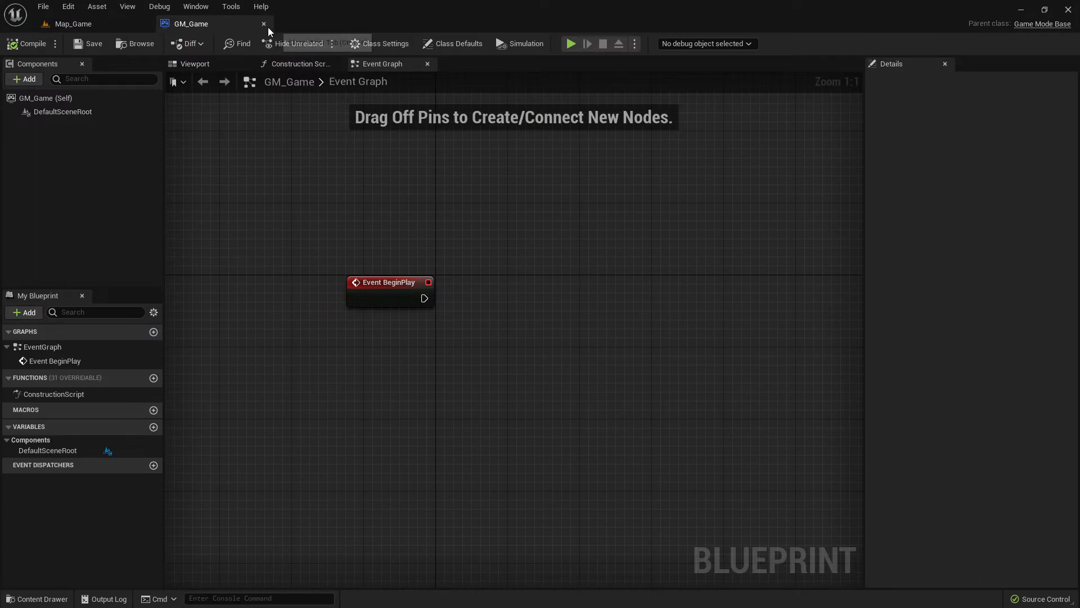
pyautogui.click(268, 27)
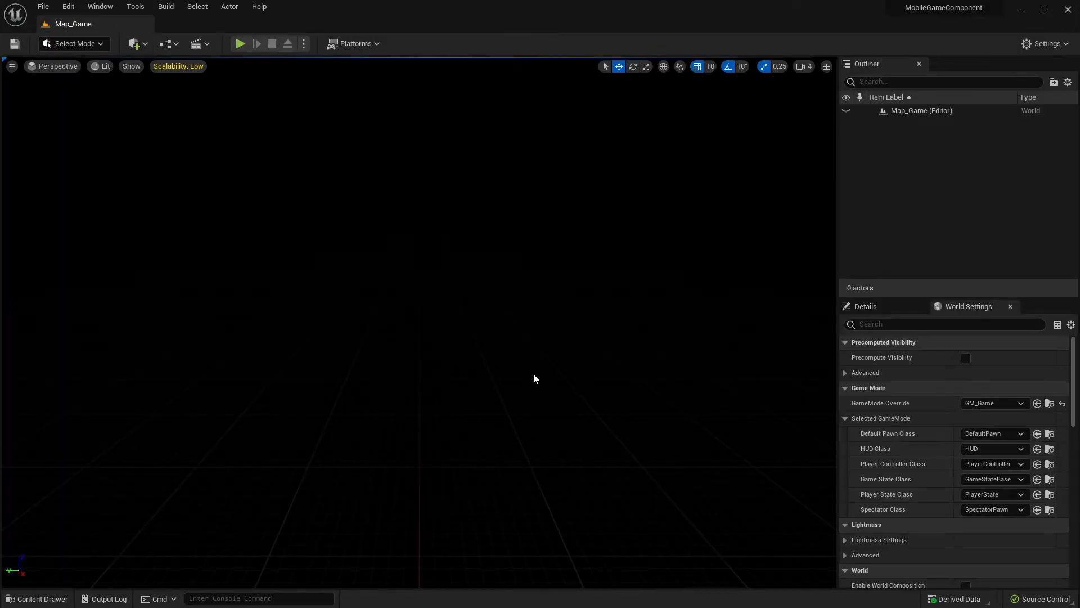
pyautogui.hotkey('alt', 'Tab')
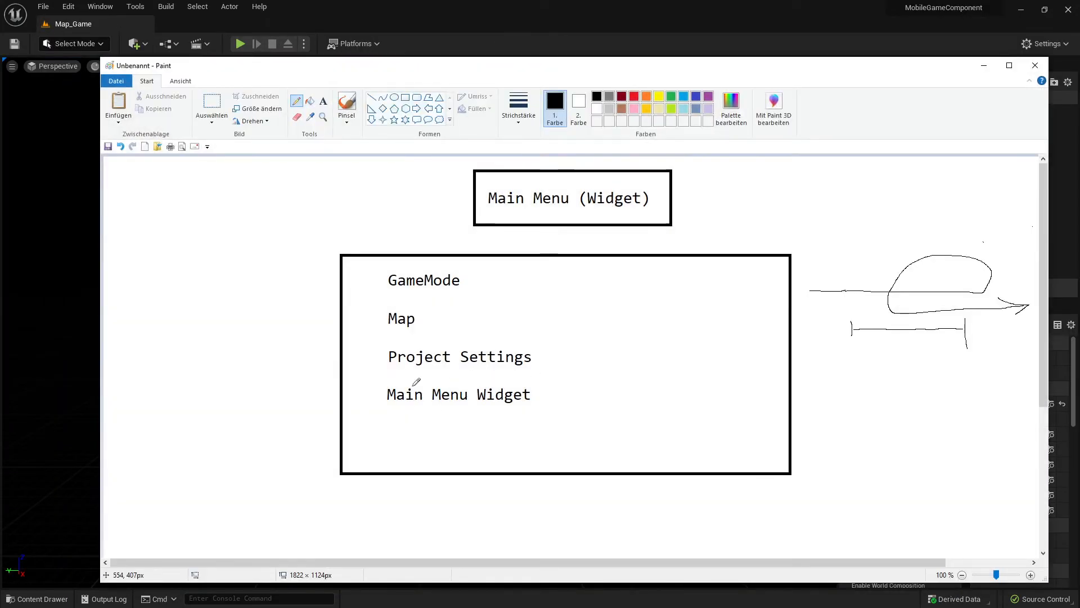
pyautogui.click(984, 65)
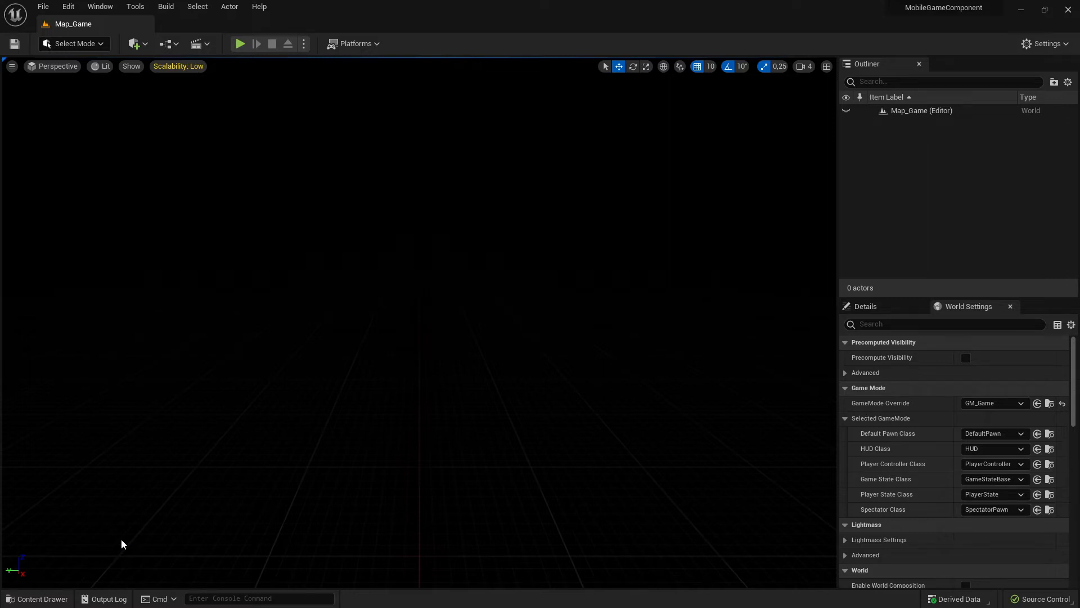
# - Browse the project content to the MainMenu folder inside Game/UI/Menu
pyautogui.click(45, 598)
pyautogui.click(53, 512)
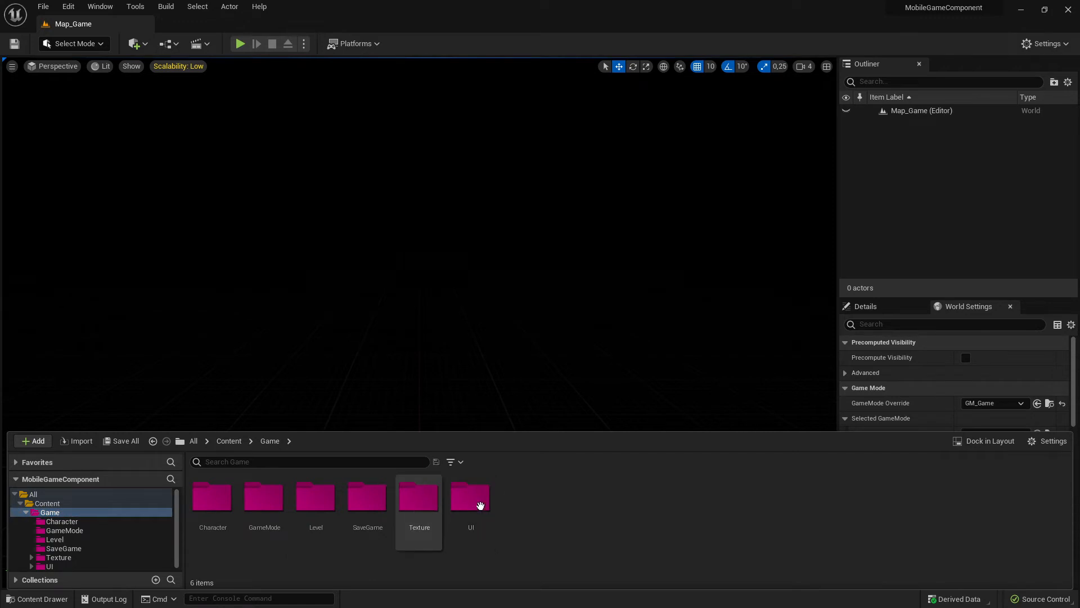
pyautogui.click(477, 502)
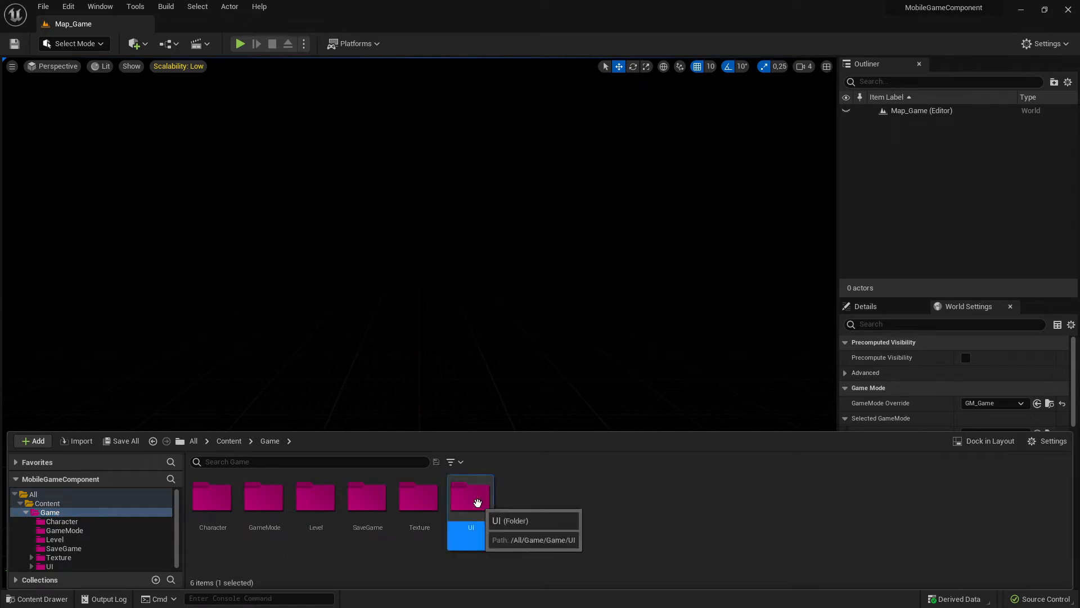
pyautogui.doubleClick(487, 504)
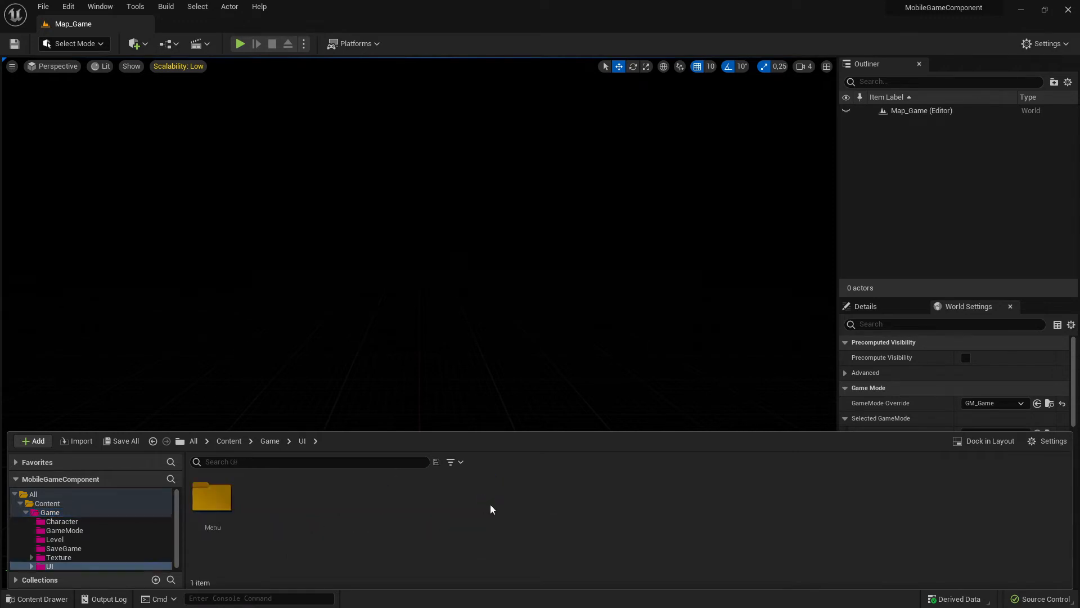
pyautogui.doubleClick(224, 497)
pyautogui.doubleClick(212, 498)
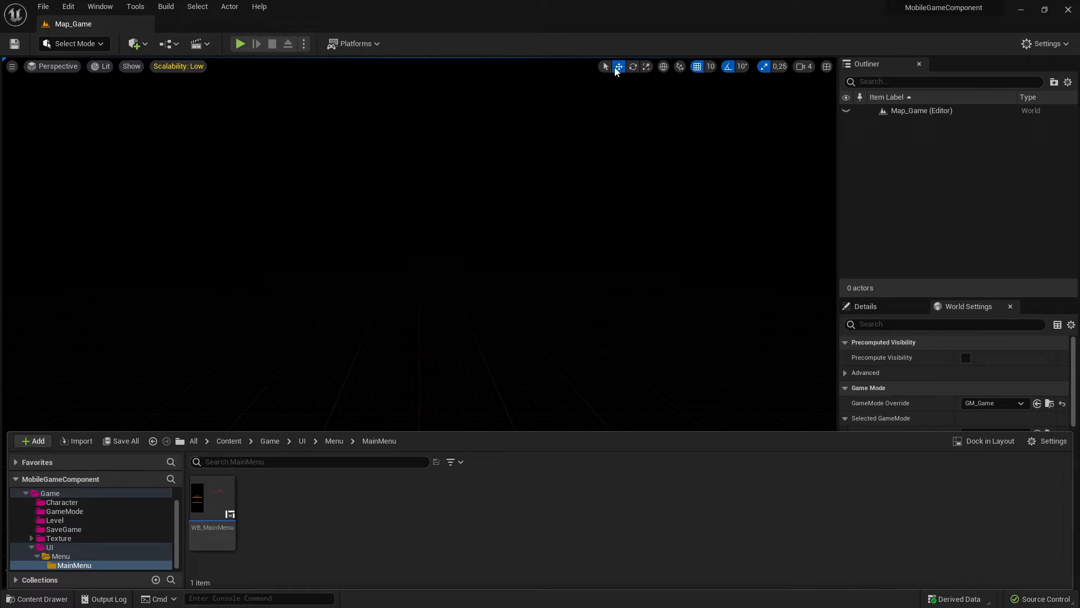
# - Create a Widget Blueprint based on User Widget in the MainMenu folder, name it WB_Menu and open it for editing
pyautogui.rightClick(302, 519)
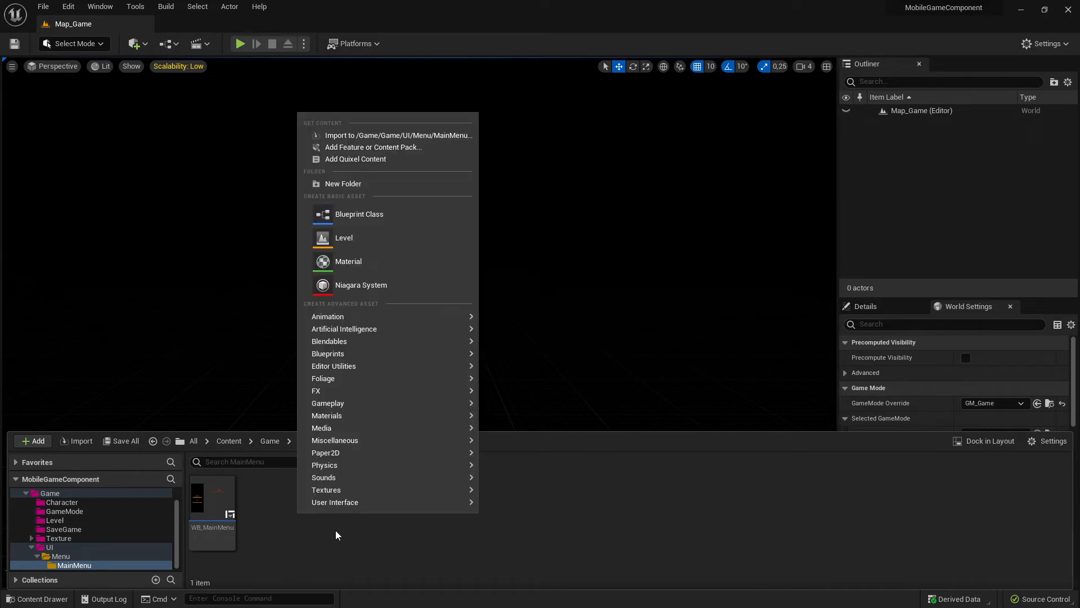
pyautogui.moveTo(358, 504)
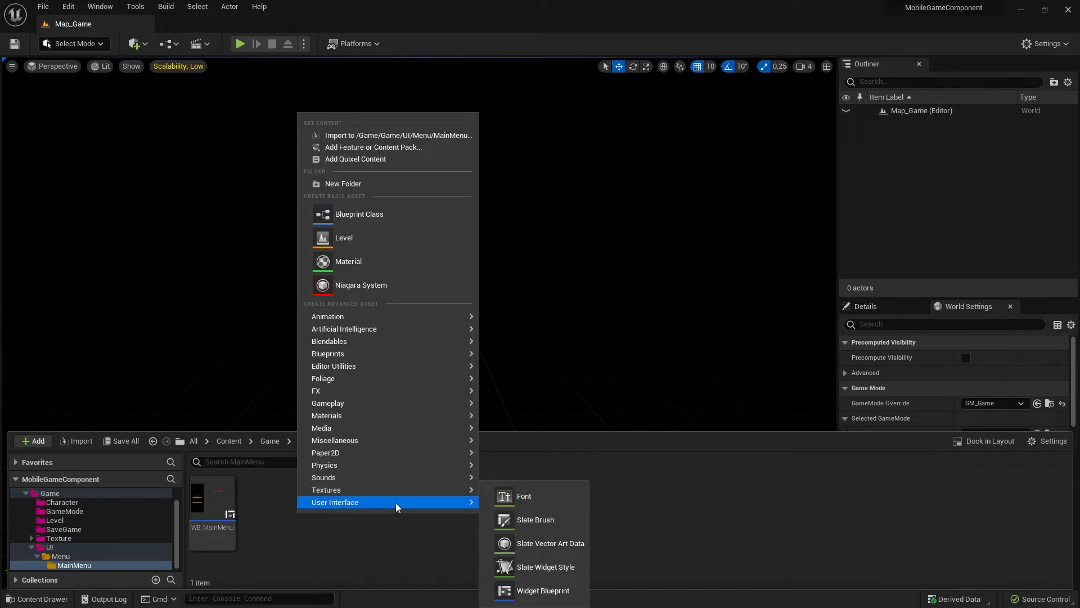
pyautogui.click(546, 591)
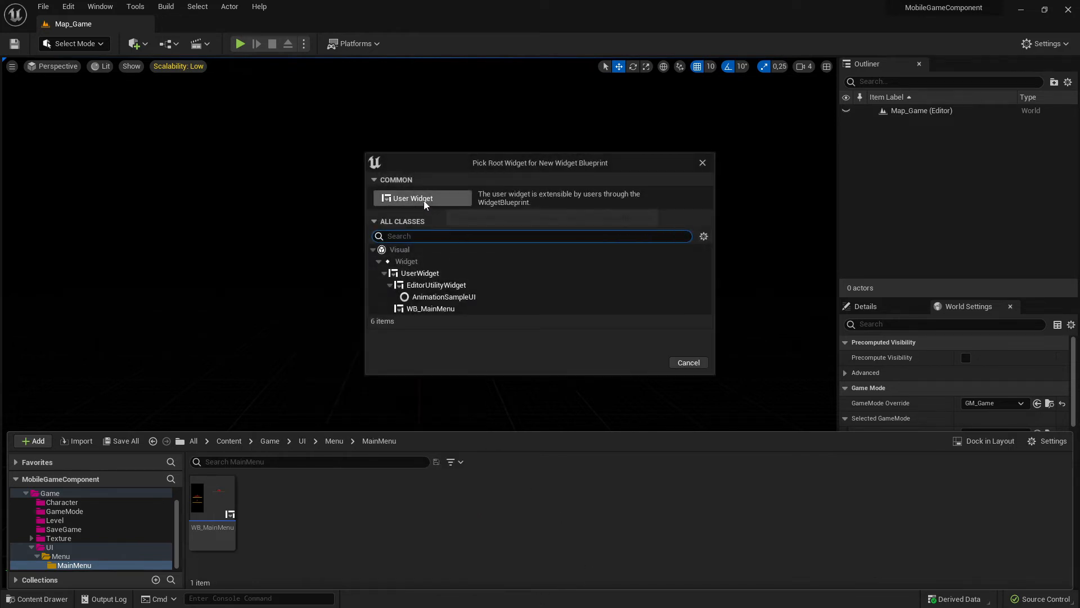
pyautogui.click(464, 199)
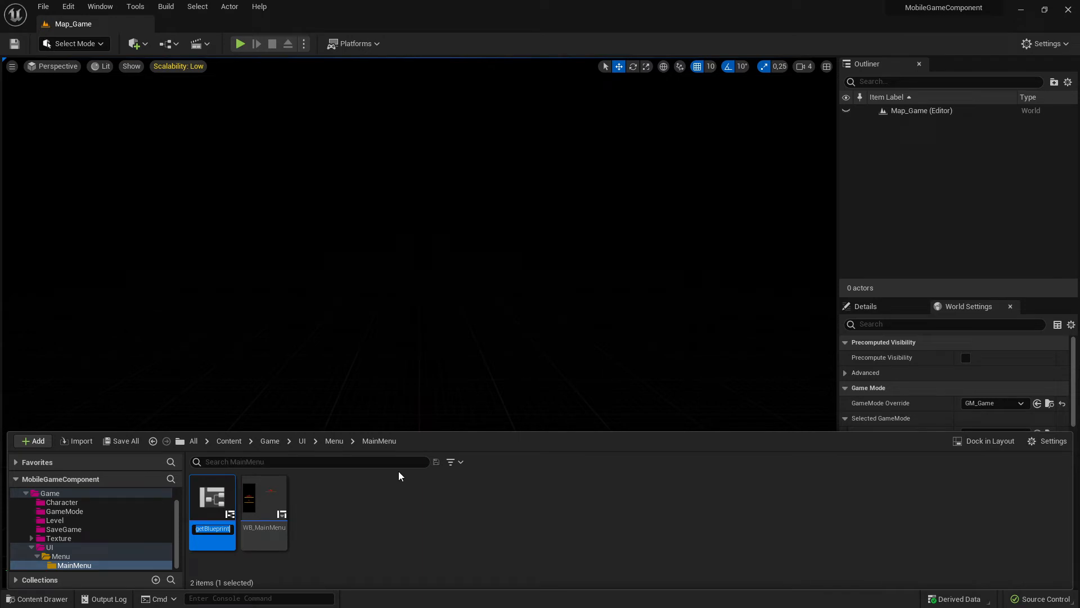
pyautogui.write('WB_Me')
pyautogui.write('nu')
pyautogui.press('Return')
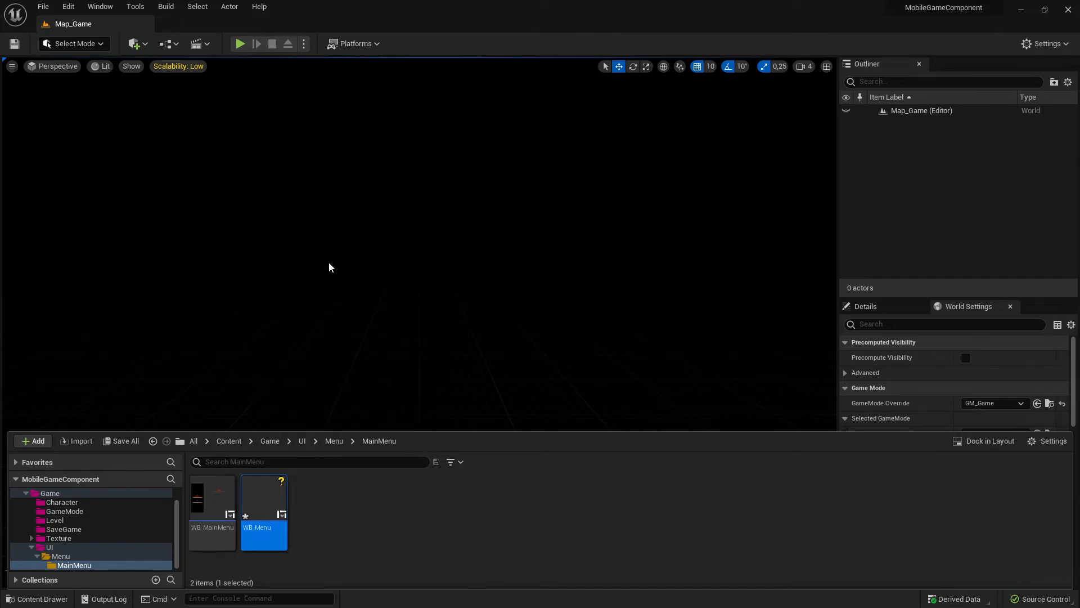
pyautogui.moveTo(266, 493)
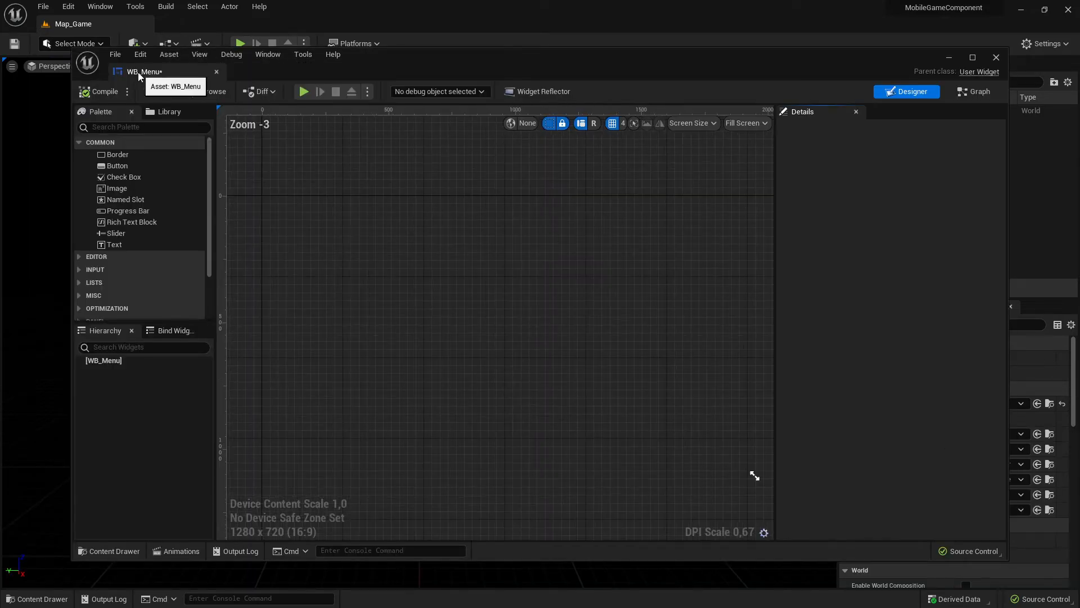
pyautogui.doubleClick(138, 72)
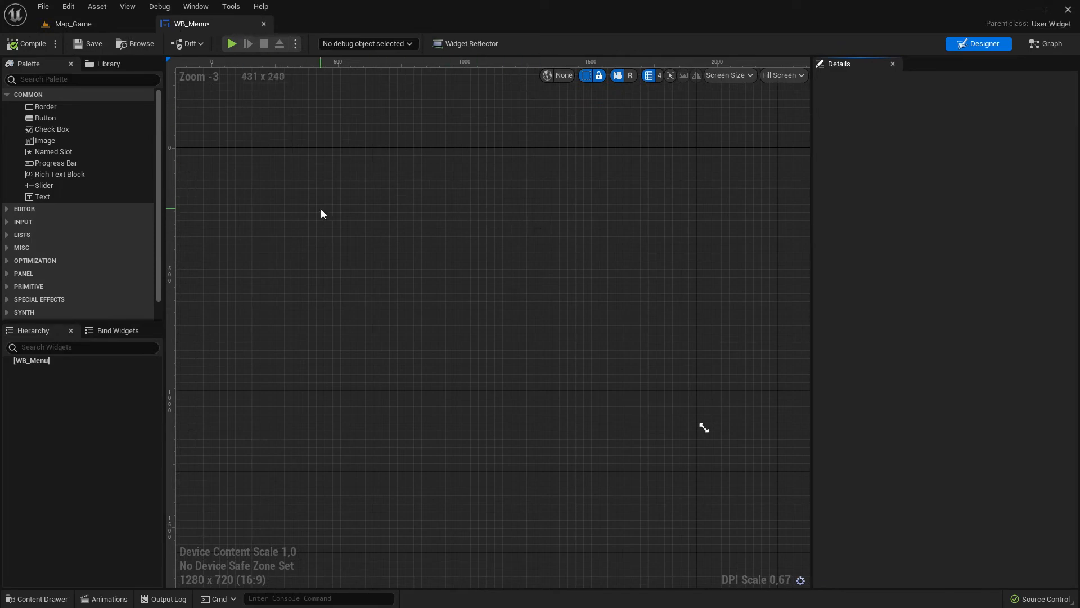
# - Switch to the EndlessRunnerCreator project and examine the placement of the pause button, currency icon and life icon in WBP_HUDBase
pyautogui.hotkey('alt', 'Tab')
pyautogui.hotkey('alt', 'Tab')
pyautogui.hotkey('alt', 'Tab')
pyautogui.hotkey('alt', 'Tab')
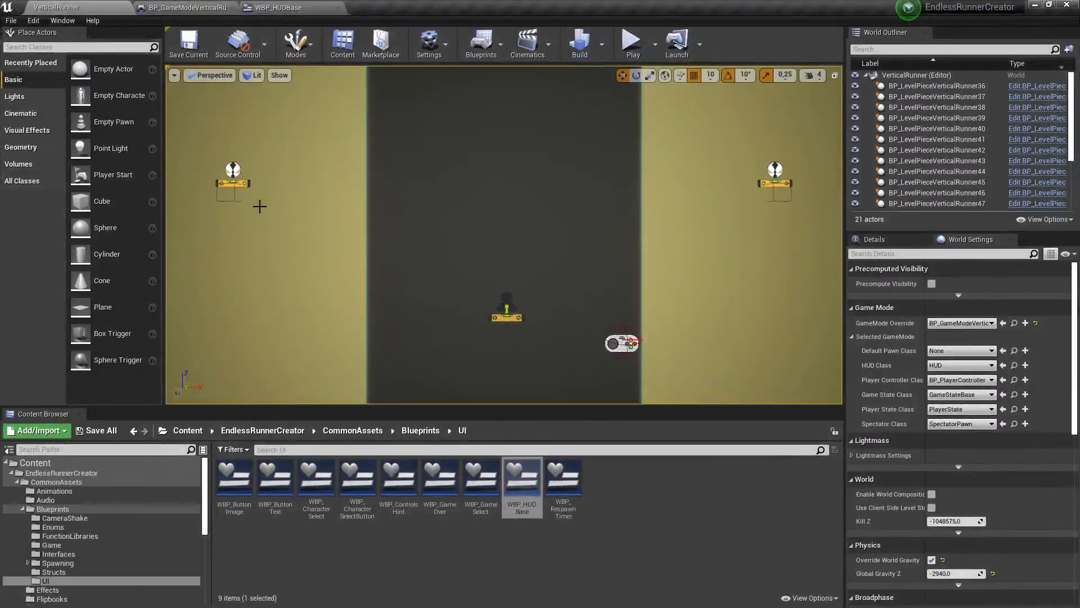
pyautogui.doubleClick(522, 483)
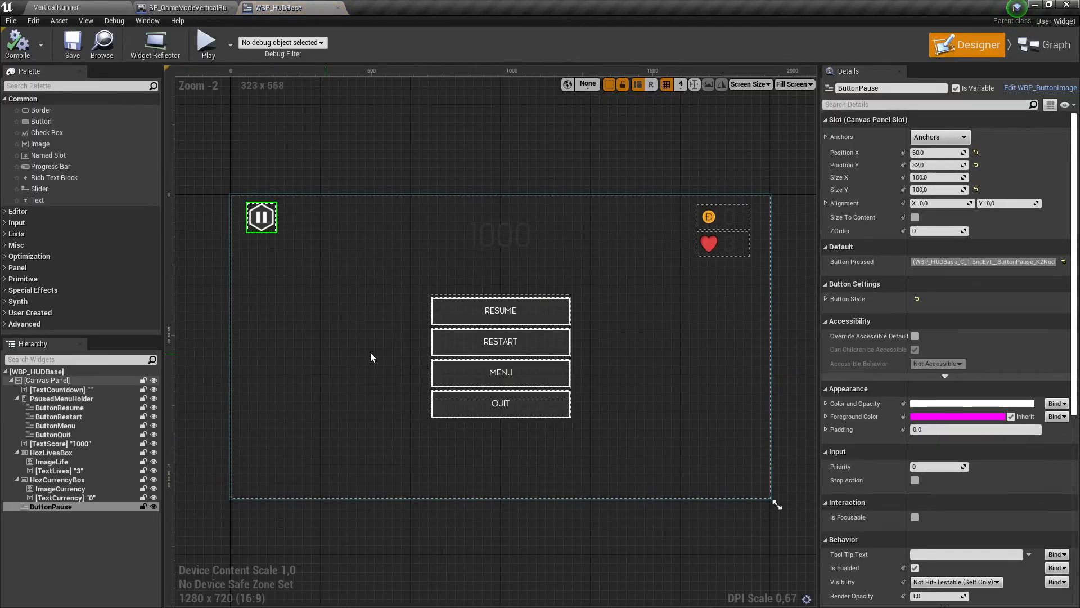
pyautogui.click(394, 284)
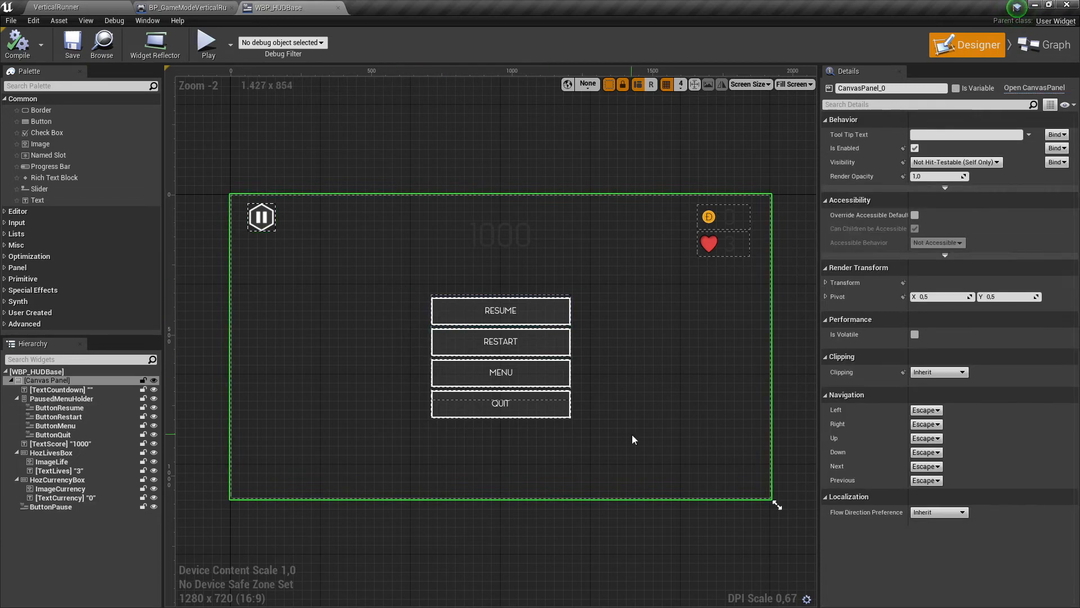
pyautogui.click(271, 224)
pyautogui.click(709, 217)
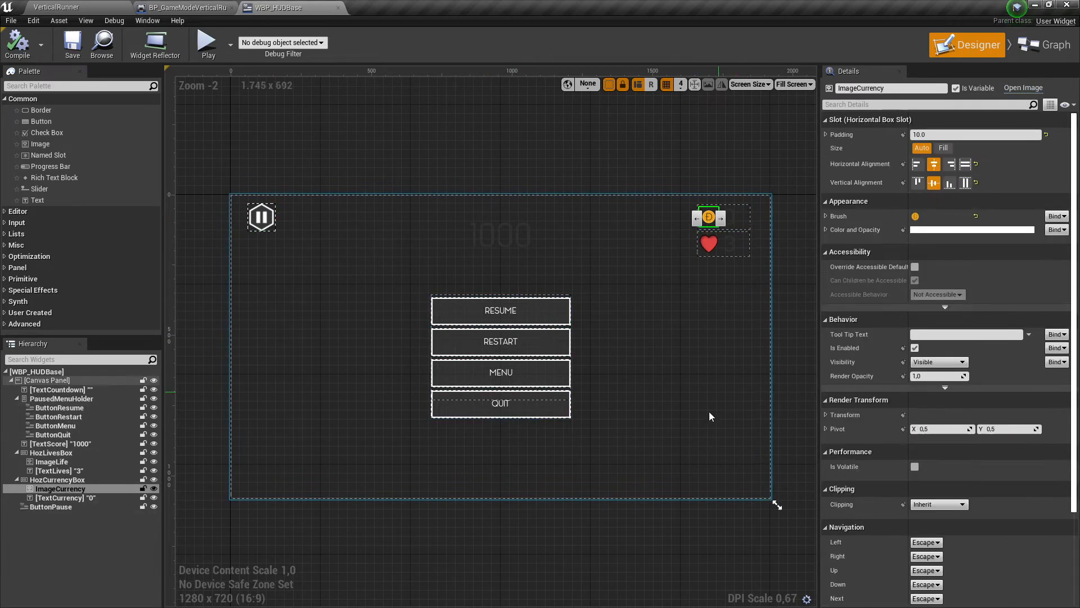
pyautogui.click(710, 249)
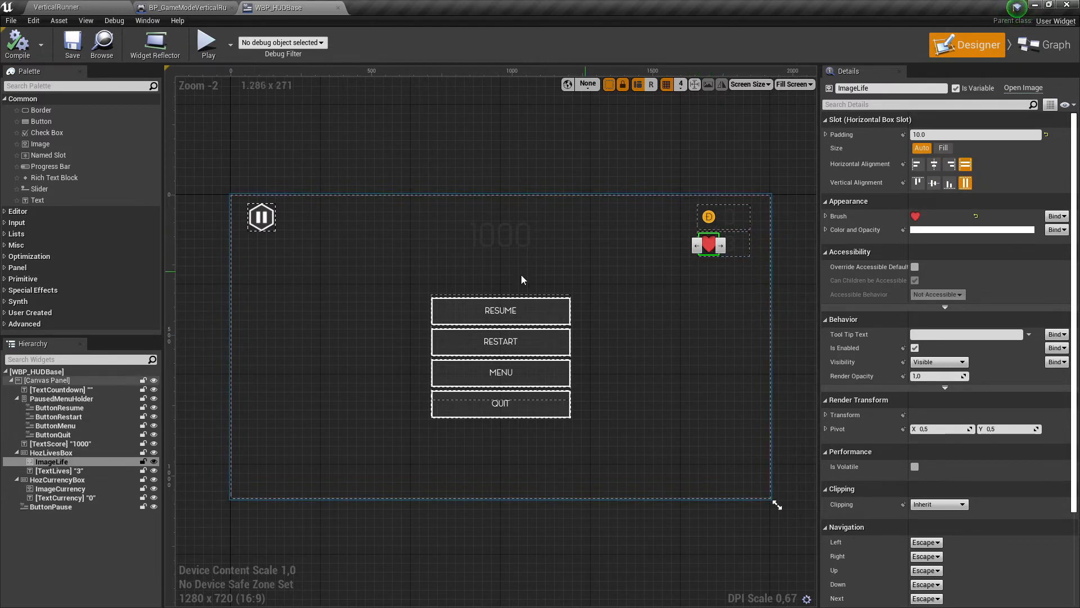
pyautogui.click(261, 218)
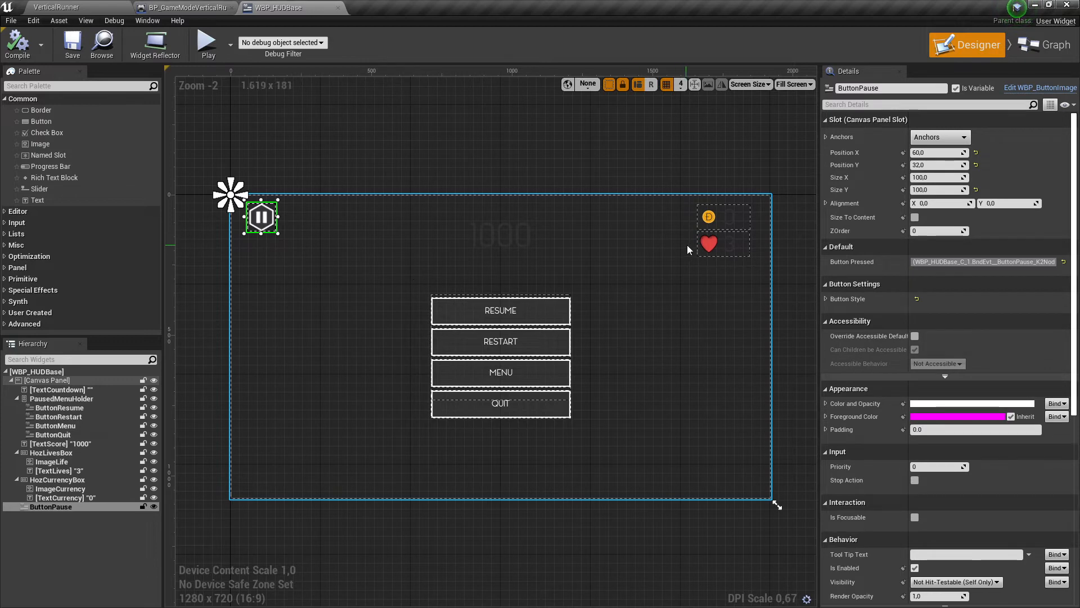
pyautogui.click(709, 243)
pyautogui.click(254, 220)
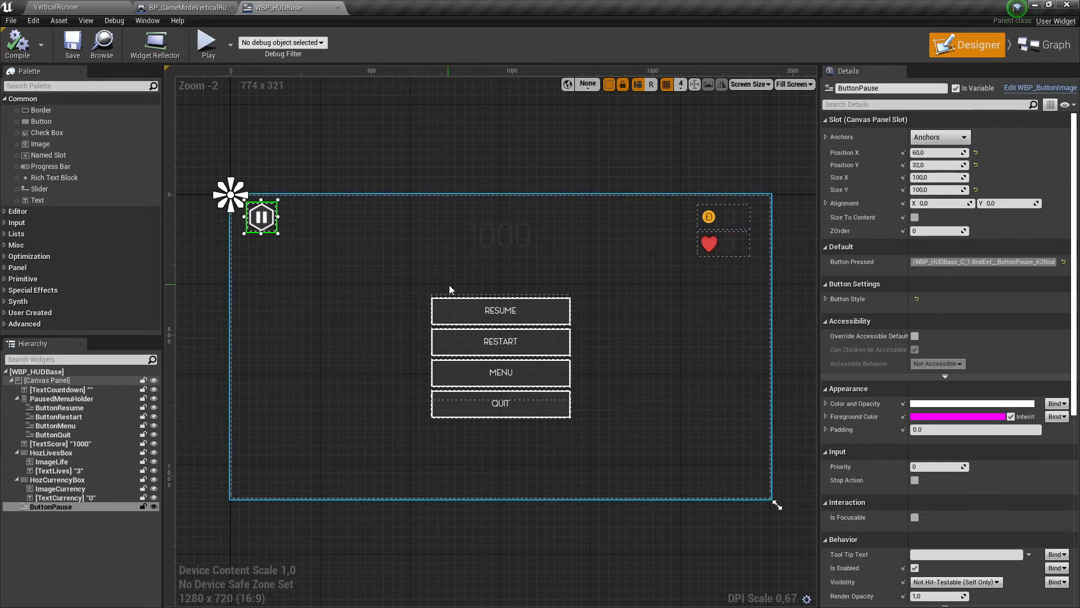
# - Compare the slot settings and placement of the pause button and the life icon in the WBP_HUDBase layout
pyautogui.click(708, 244)
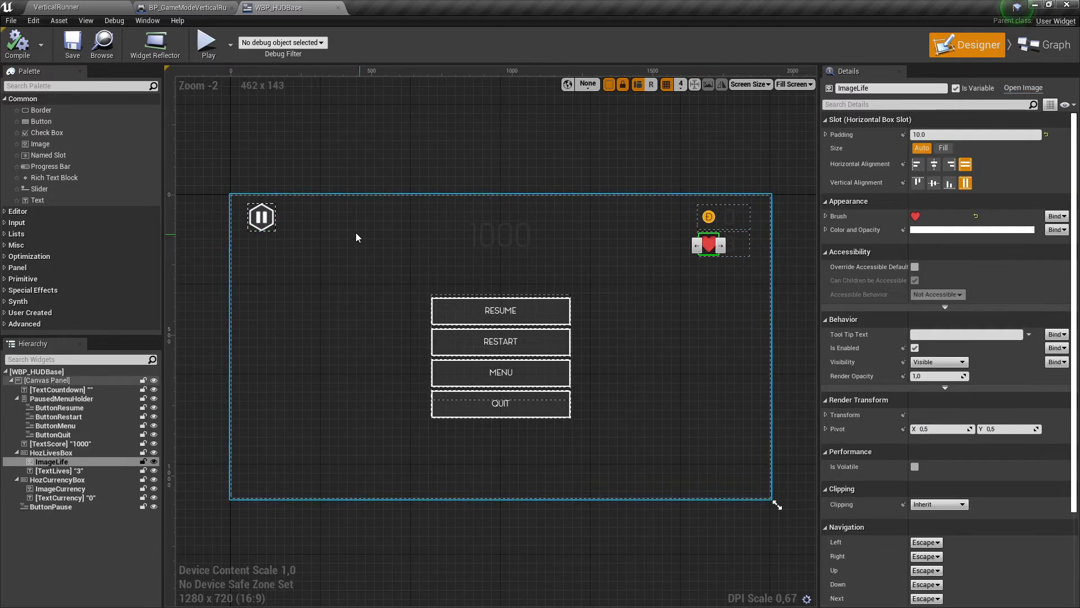
pyautogui.click(260, 217)
pyautogui.click(709, 243)
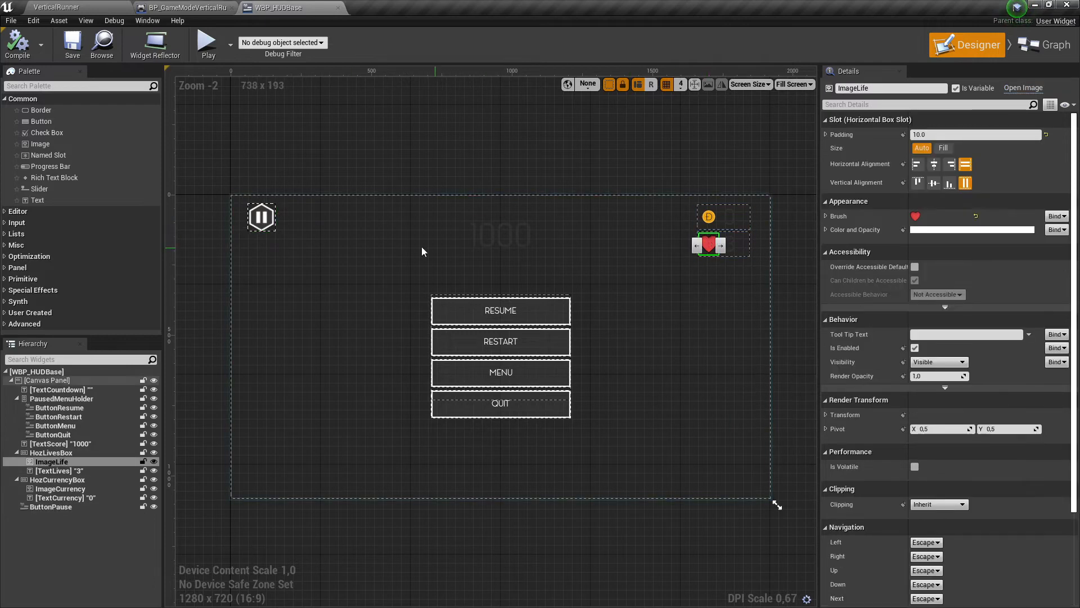
pyautogui.click(261, 216)
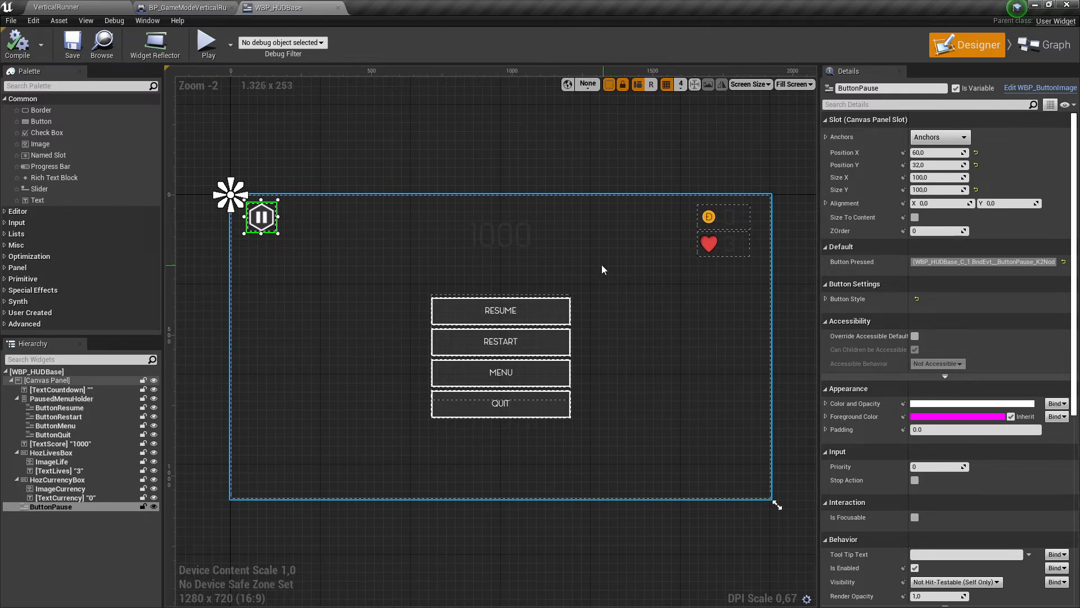
pyautogui.click(701, 247)
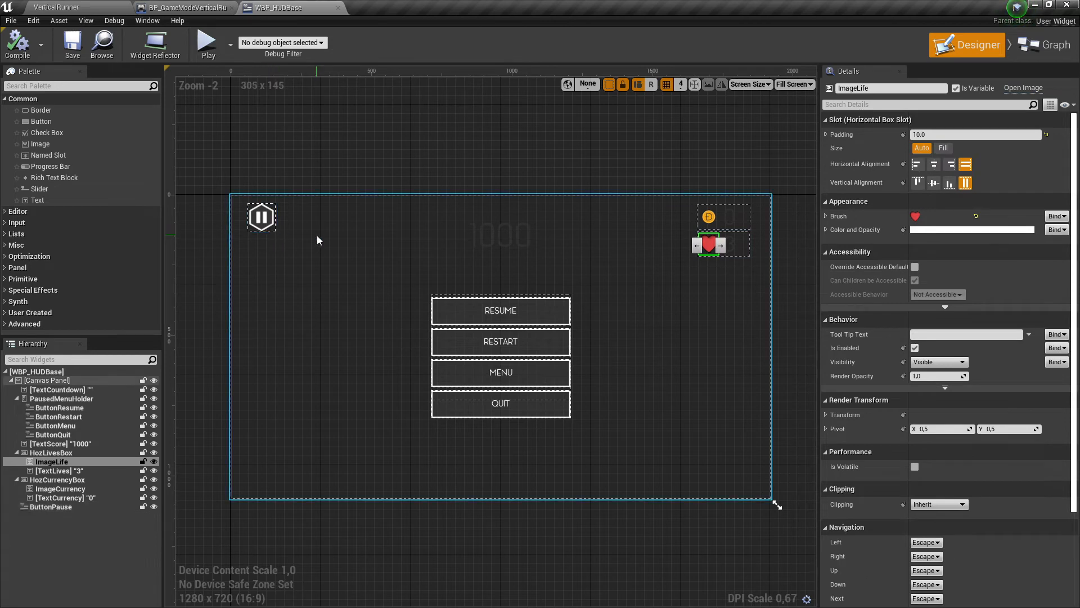
pyautogui.click(261, 217)
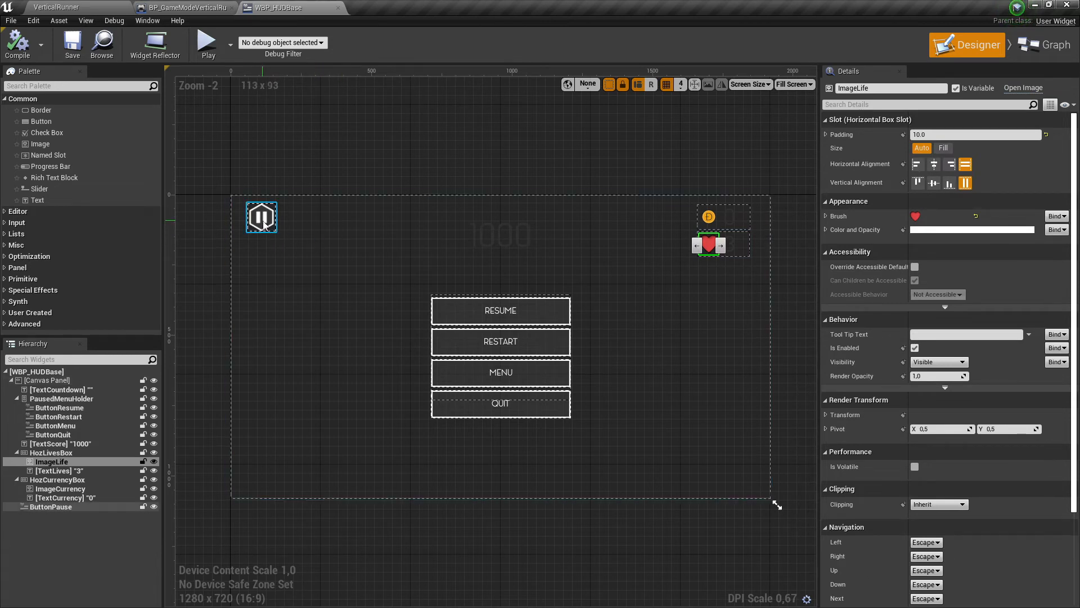
pyautogui.click(709, 243)
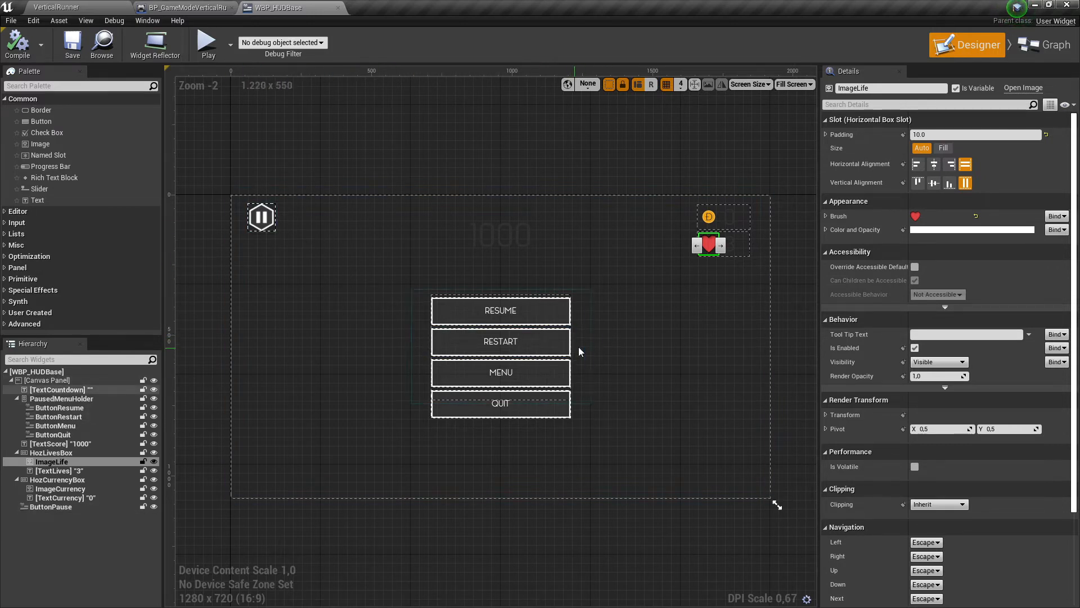
pyautogui.click(663, 296)
pyautogui.click(708, 217)
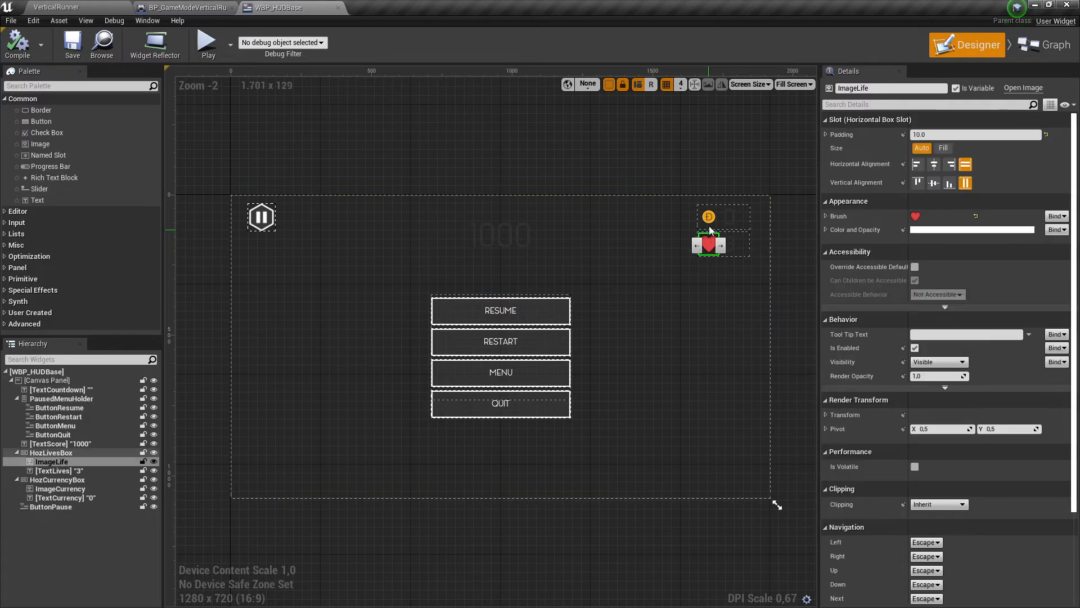
pyautogui.click(261, 218)
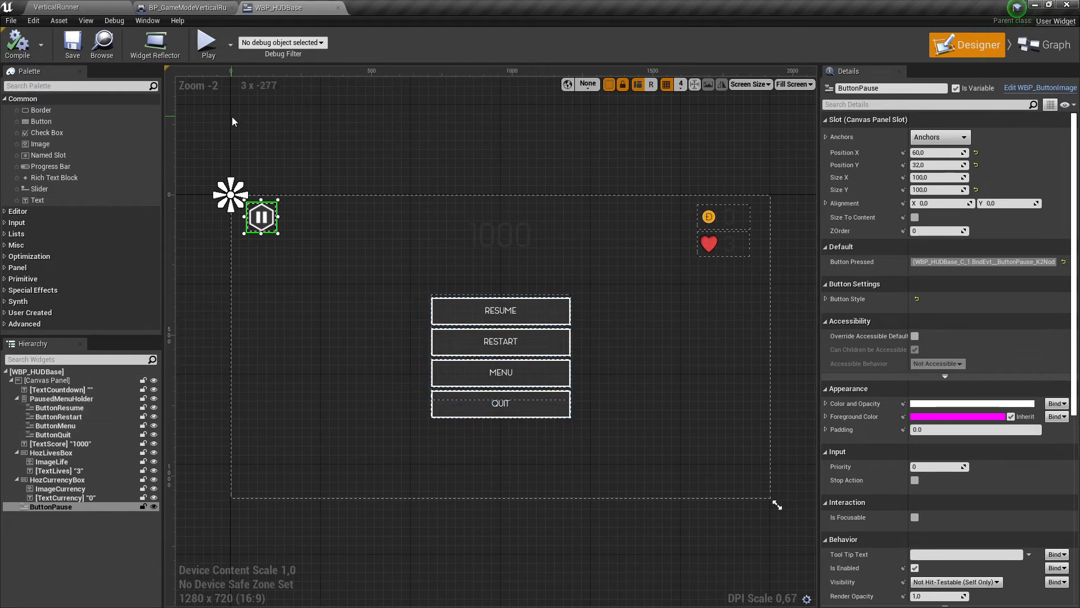
# - Examine the button event logic in the WBP_HUDBase event graph and return to its designer view
pyautogui.click(203, 8)
pyautogui.click(279, 8)
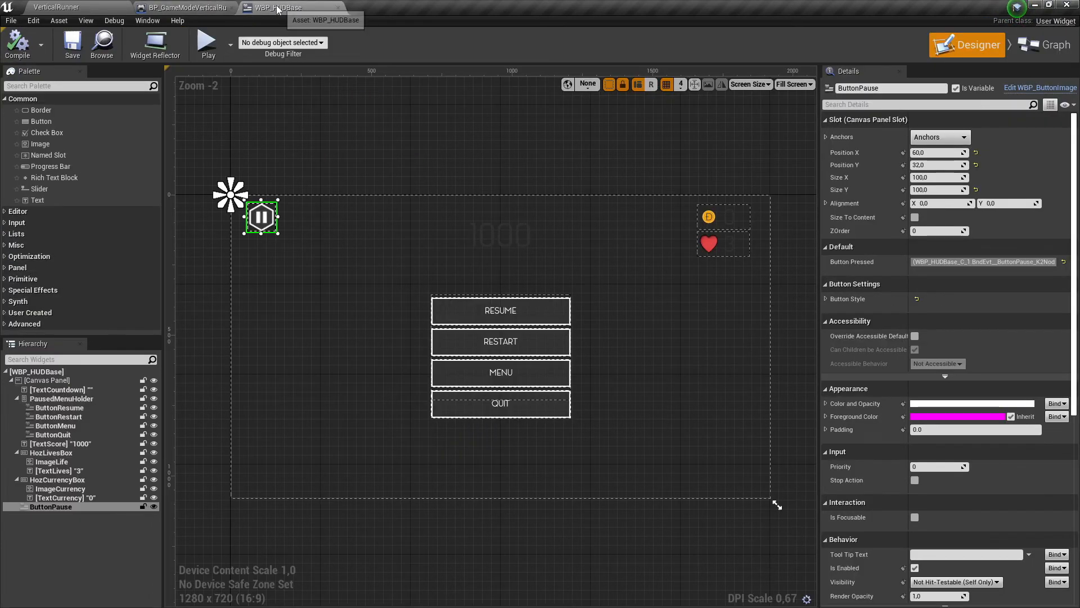
pyautogui.click(171, 5)
pyautogui.click(90, 7)
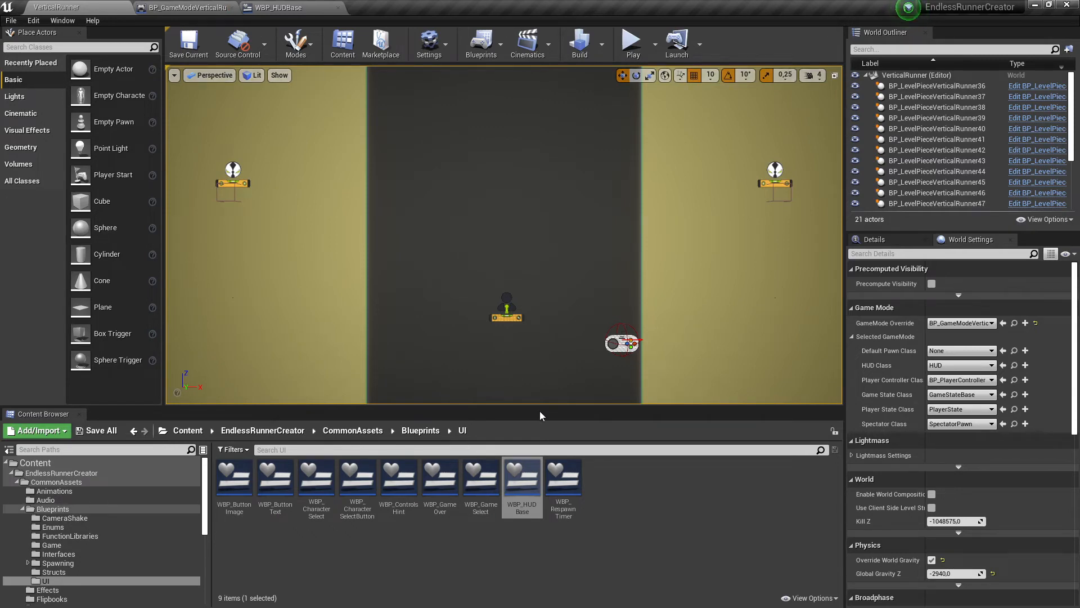
pyautogui.click(277, 7)
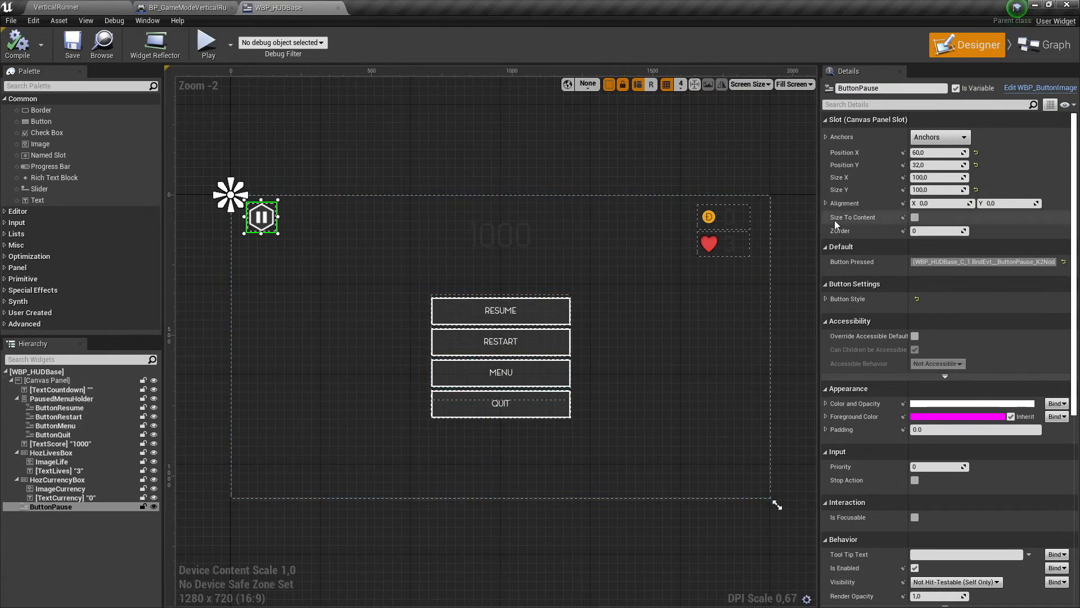
pyautogui.click(1043, 45)
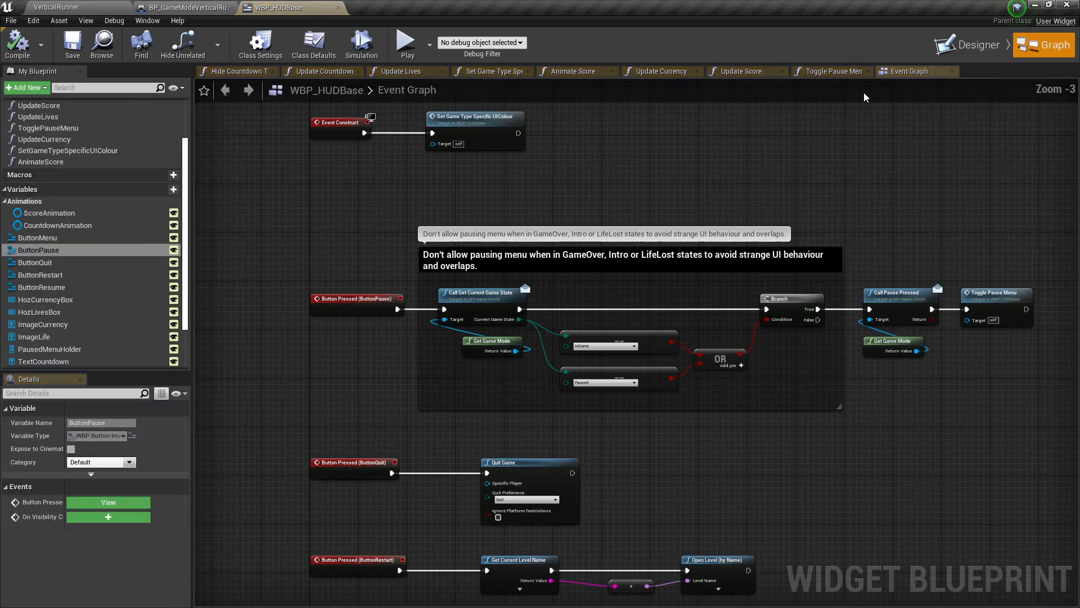
pyautogui.scroll(-9, 553, 301)
pyautogui.scroll(5, 610, 302)
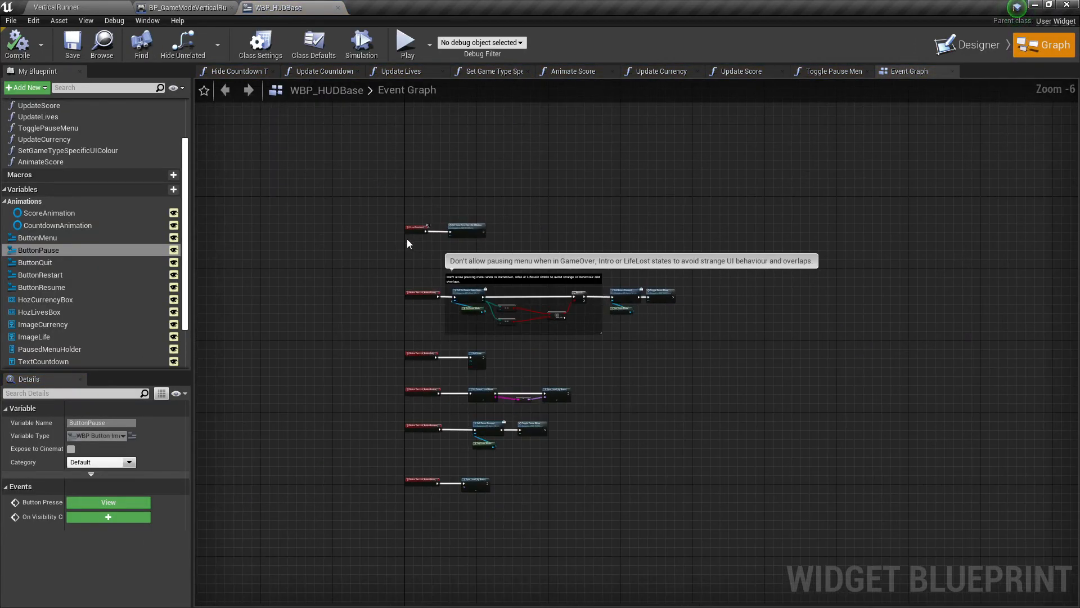
pyautogui.scroll(2, 401, 234)
pyautogui.moveTo(388, 181); pyautogui.dragTo(951, 603)
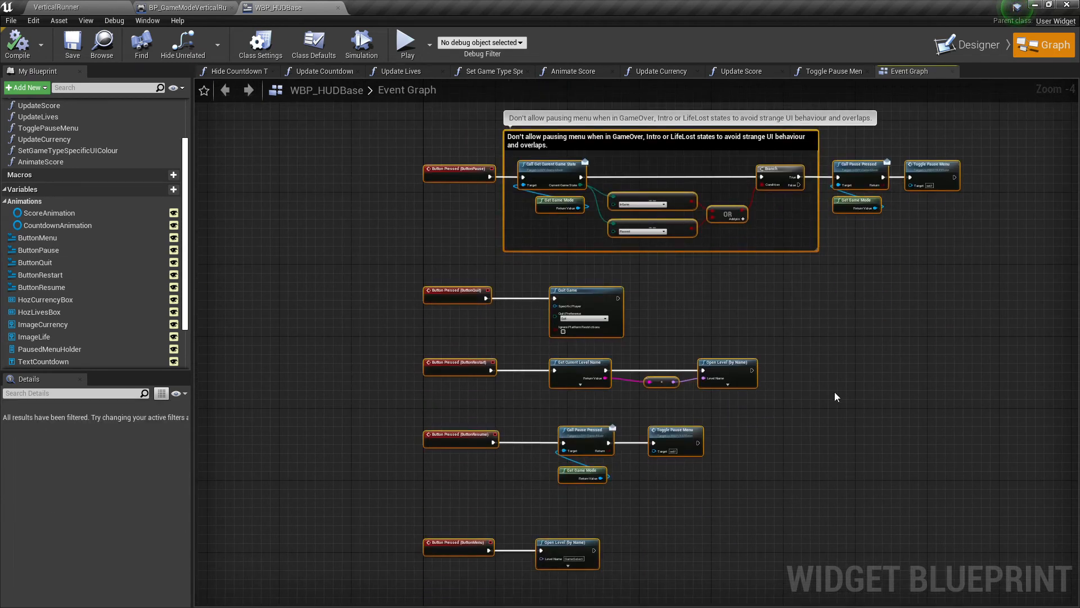
pyautogui.click(977, 45)
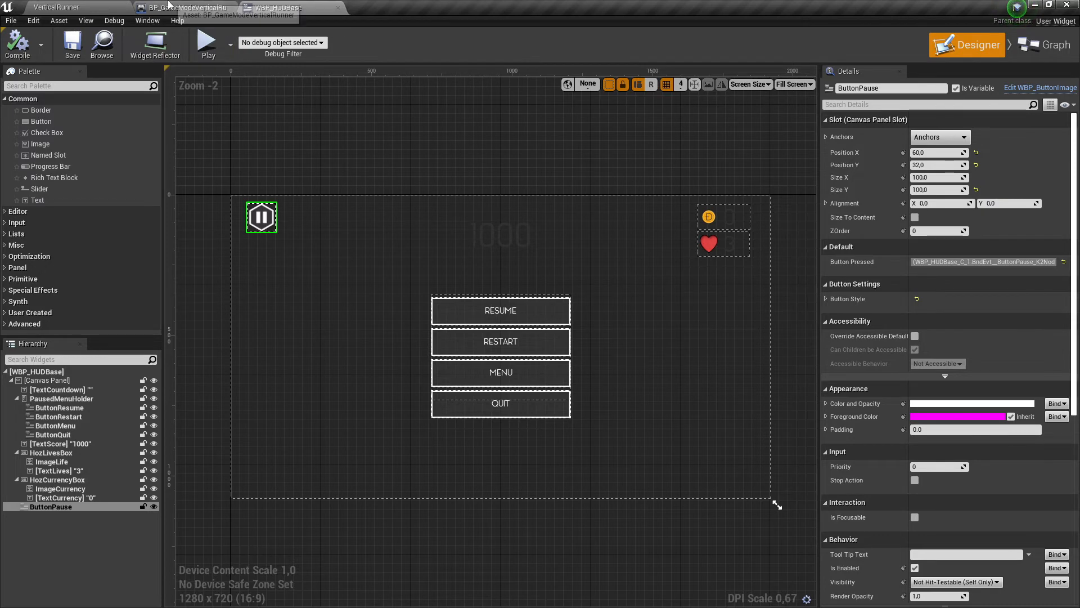
# - Review the list of assets that migrating WBP_HUDBase would include, and close the report without migrating
pyautogui.click(64, 5)
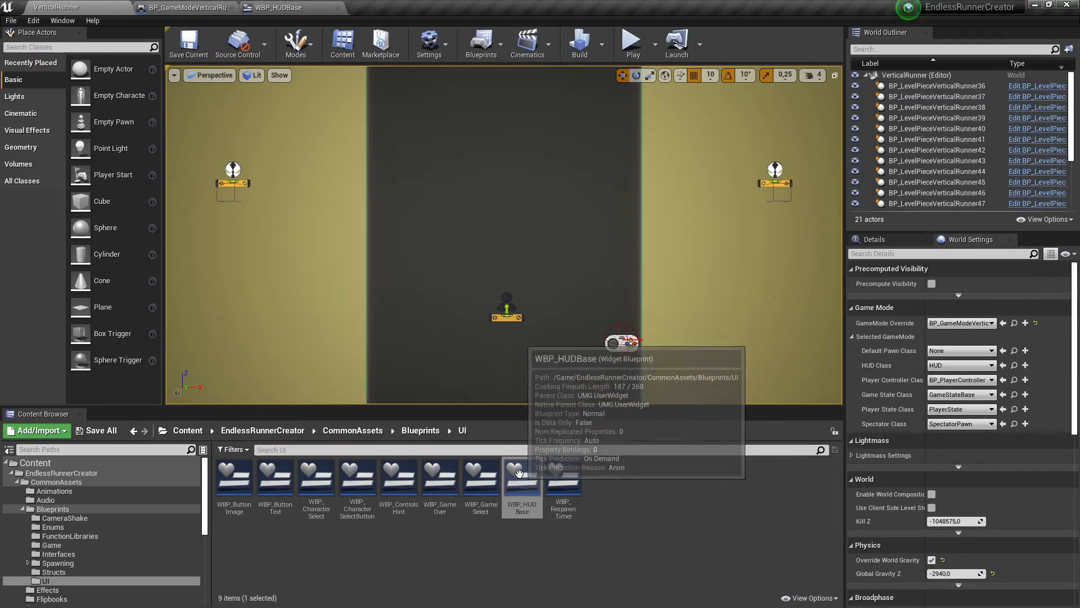
pyautogui.click(526, 525)
pyautogui.rightClick(528, 500)
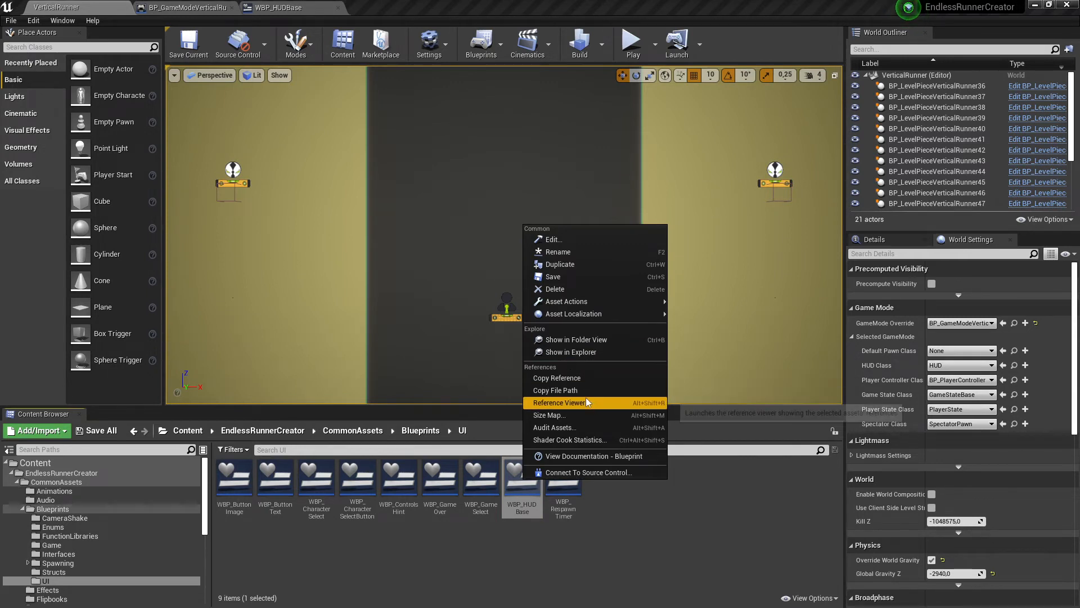
pyautogui.moveTo(587, 303)
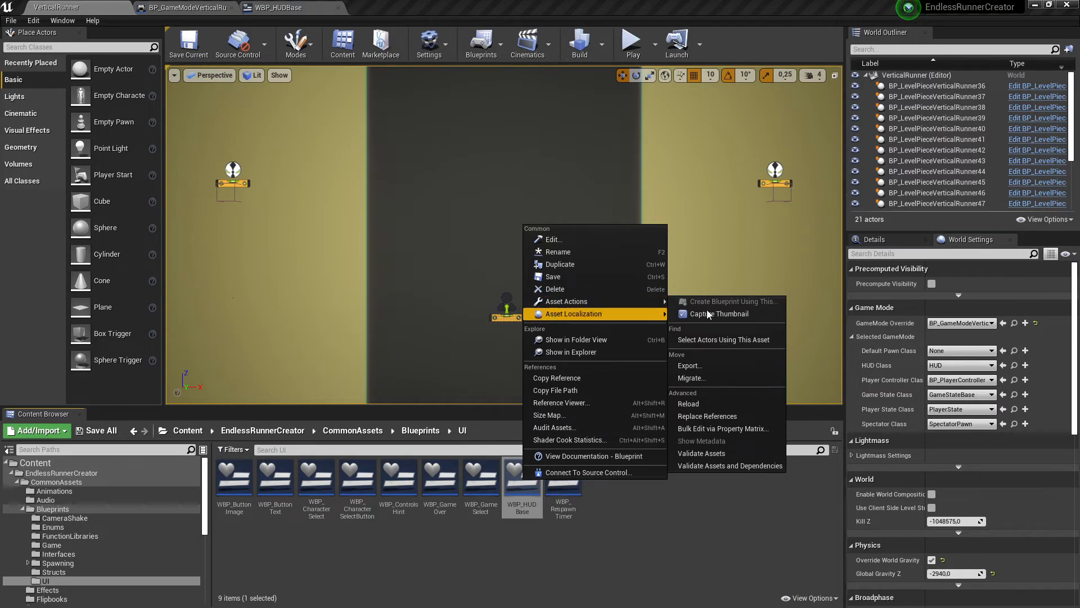
pyautogui.click(712, 381)
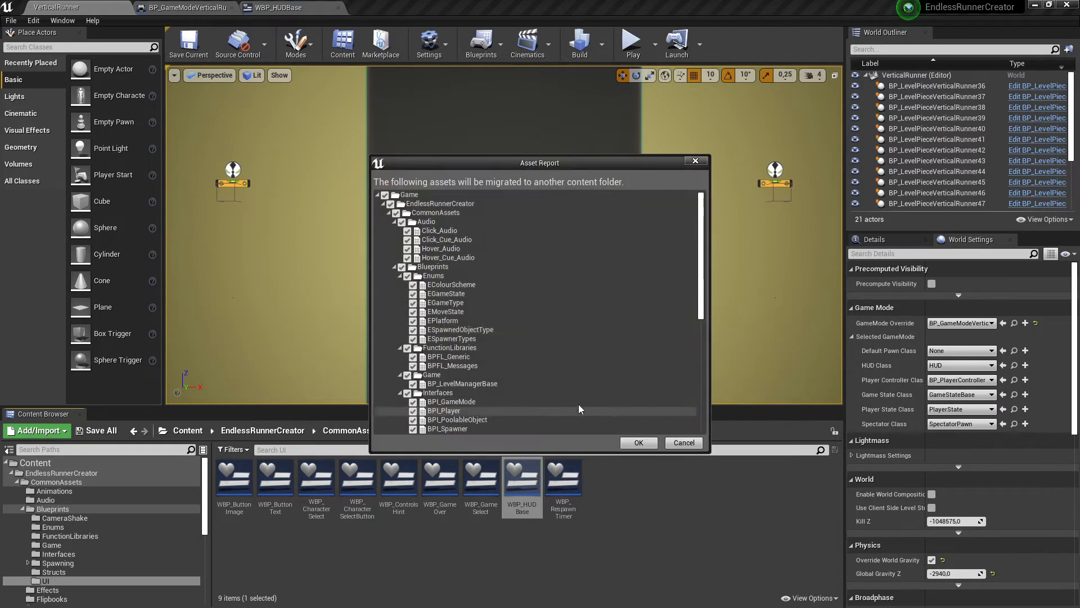
pyautogui.scroll(-10, 542, 326)
pyautogui.scroll(10, 542, 333)
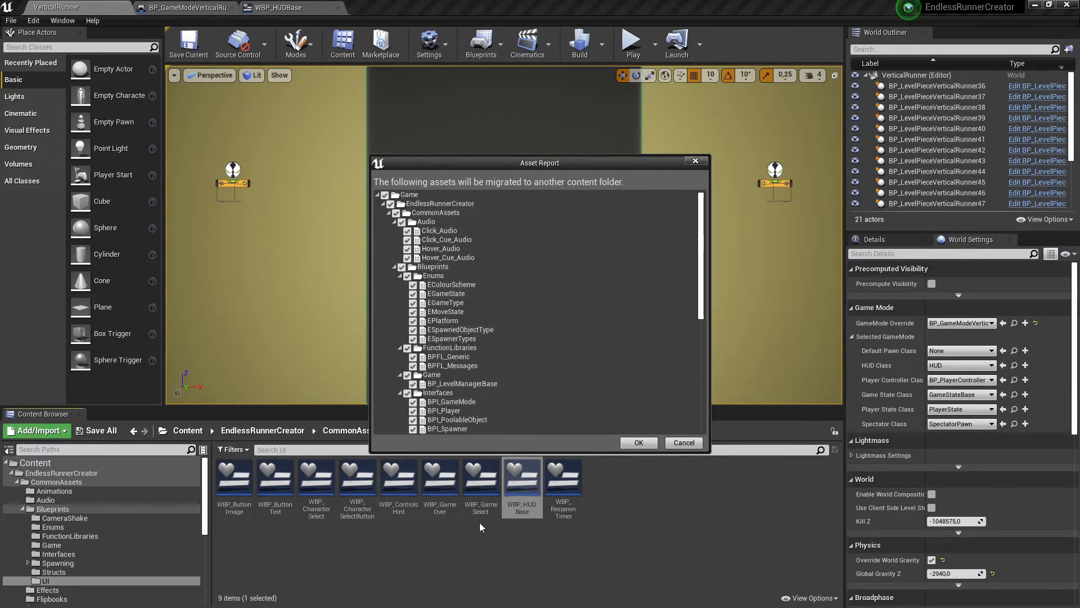
pyautogui.click(695, 161)
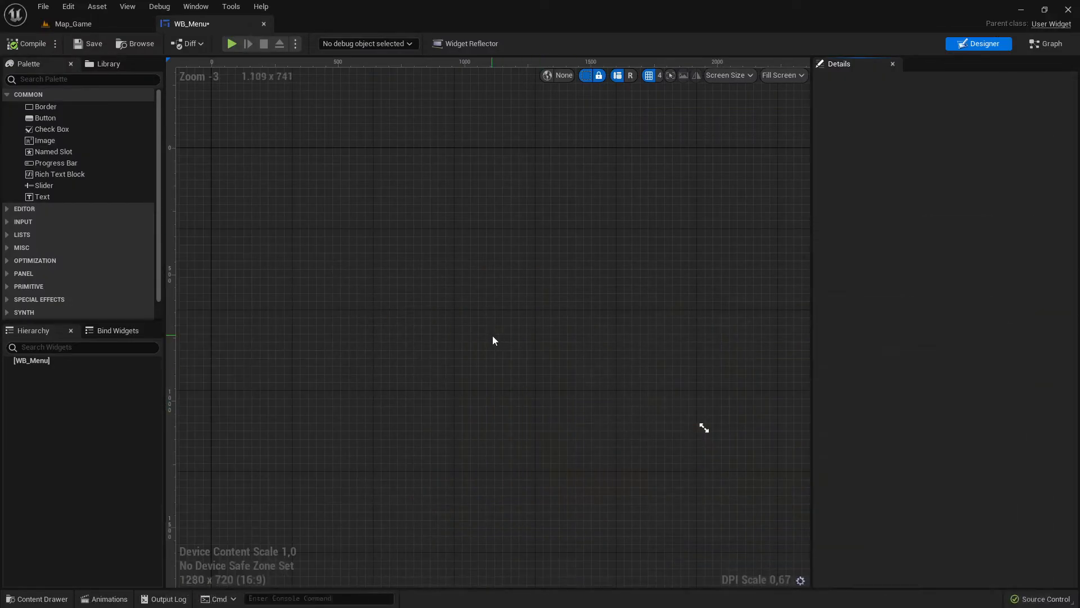
# - In the WB_Menu widget, add a Canvas Panel under the root, and compile and save the widget
pyautogui.scroll(-4, 482, 246)
pyautogui.scroll(7, 460, 207)
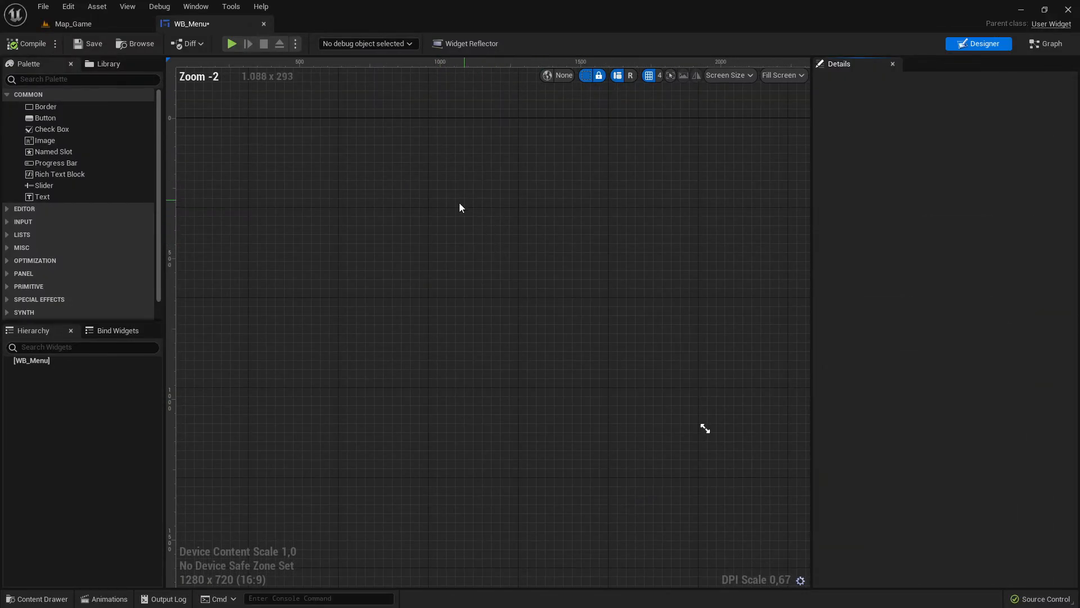
pyautogui.scroll(-2, 546, 319)
pyautogui.click(34, 360)
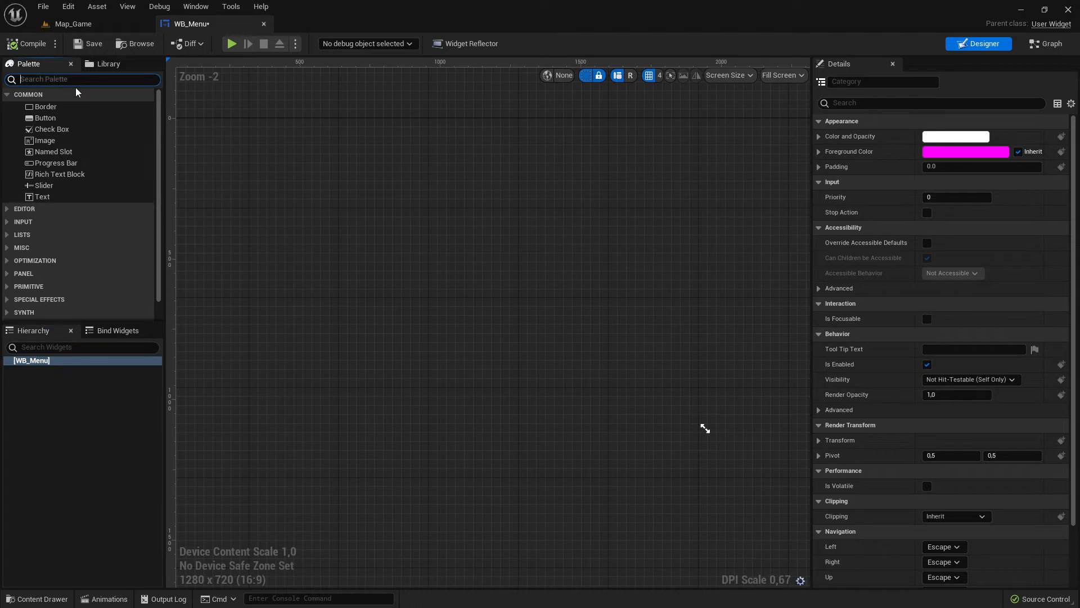
pyautogui.write('can')
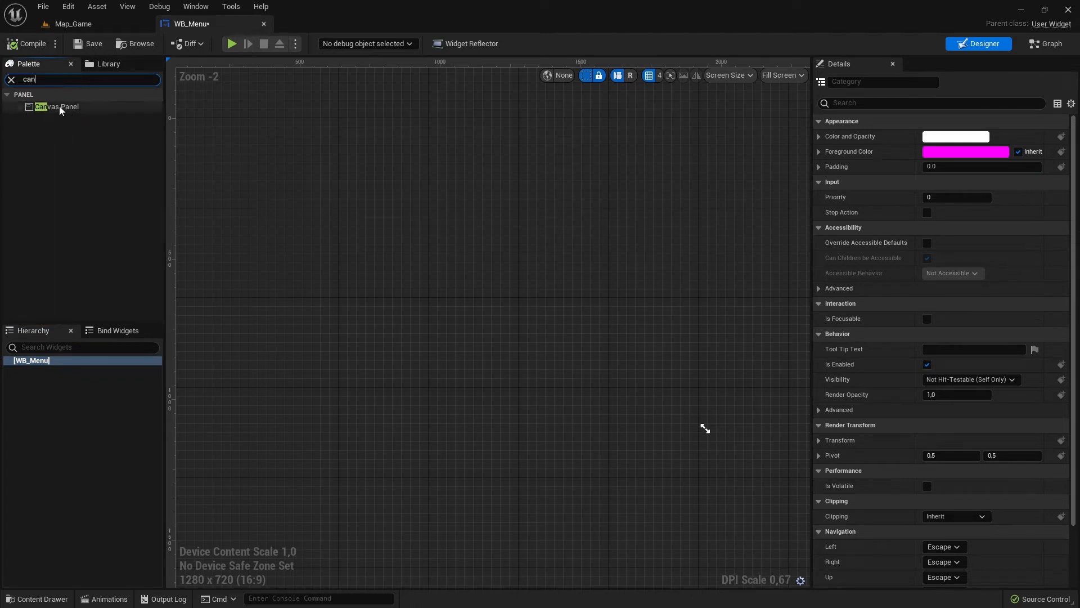
pyautogui.moveTo(61, 110); pyautogui.dragTo(66, 367)
pyautogui.click(74, 370)
pyautogui.scroll(-3, 456, 319)
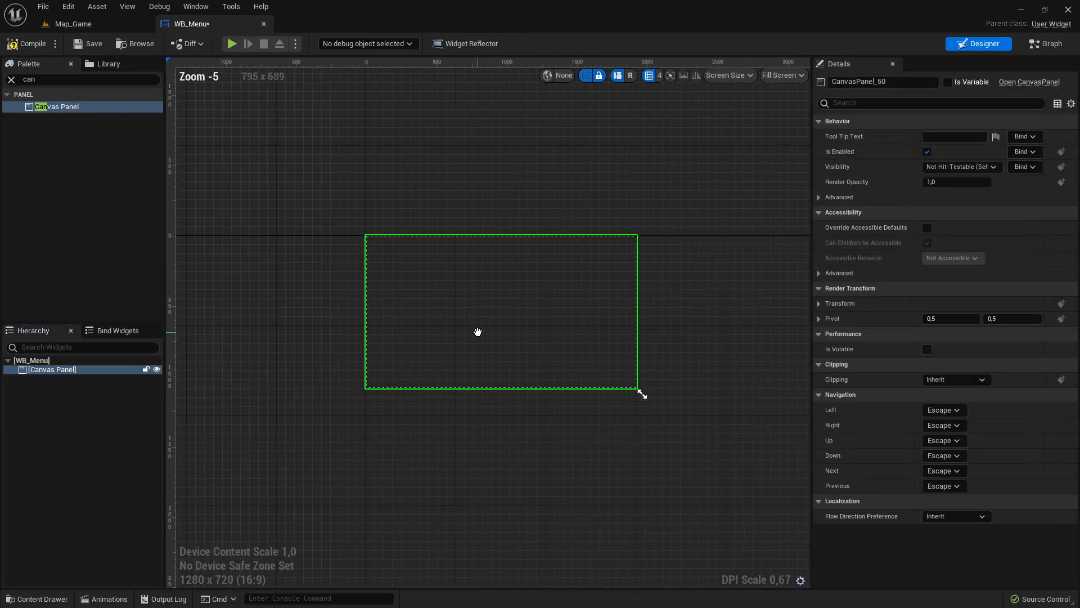
pyautogui.press('Home')
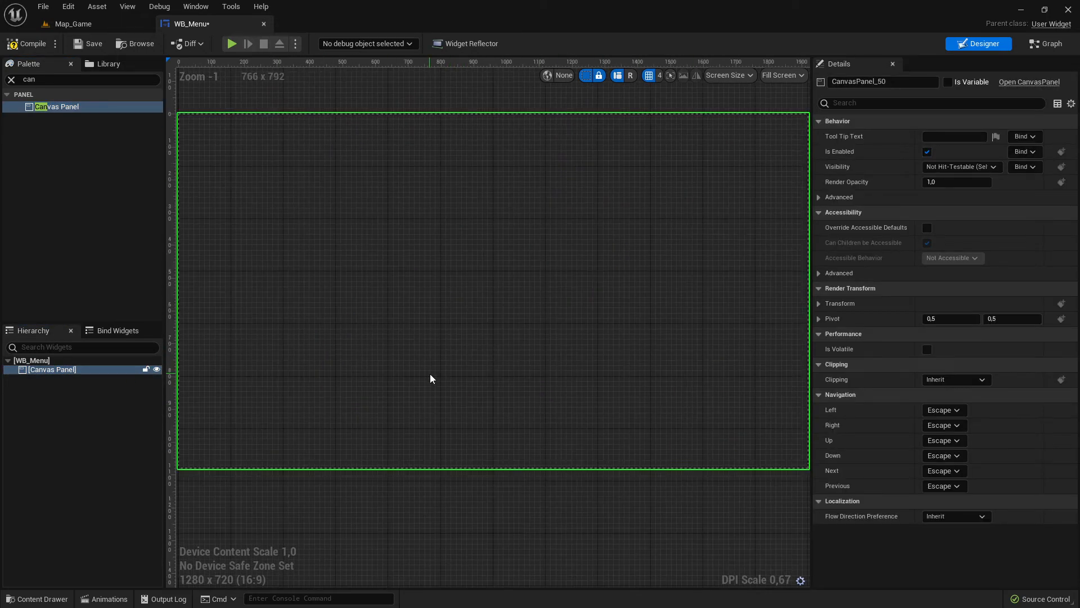
pyautogui.click(32, 44)
pyautogui.click(90, 45)
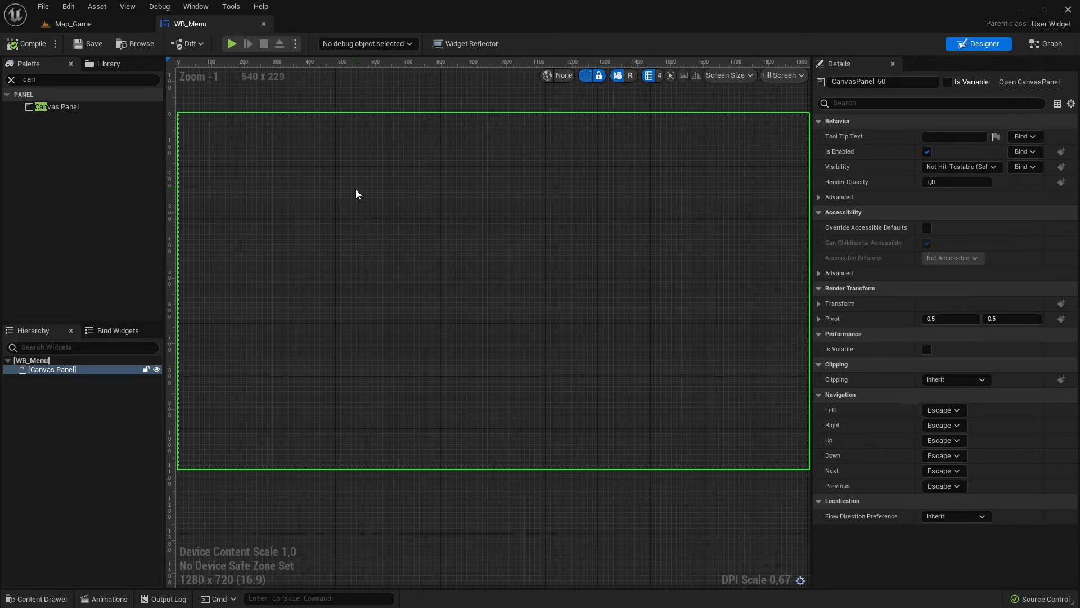
pyautogui.scroll(-2, 359, 198)
pyautogui.moveTo(359, 198); pyautogui.dragTo(368, 213, button='right')
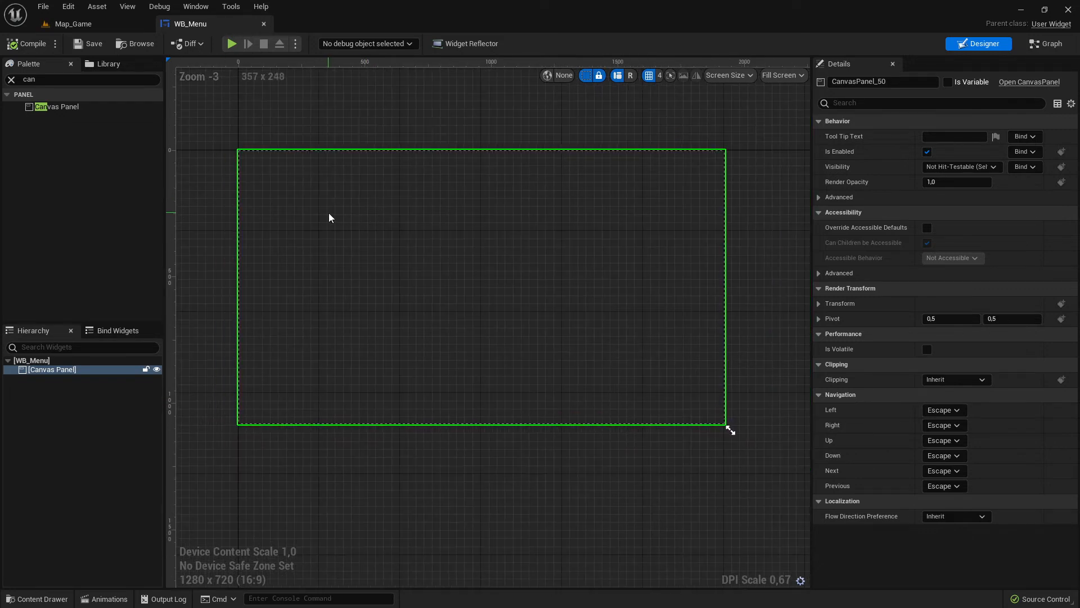
pyautogui.scroll(3, 319, 201)
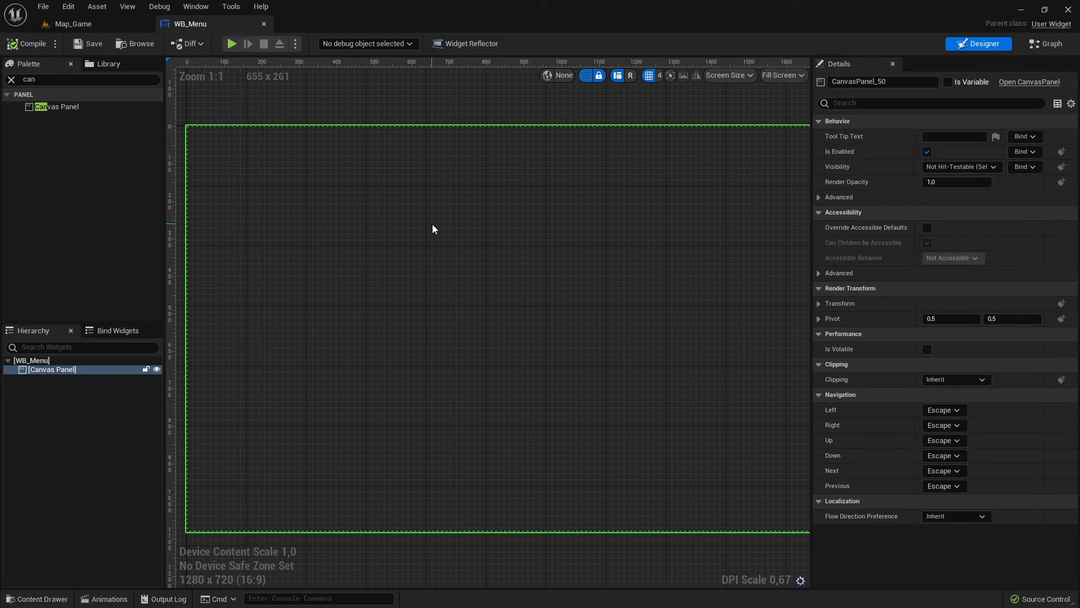
pyautogui.scroll(-2, 450, 228)
pyautogui.scroll(1, 466, 235)
pyautogui.moveTo(466, 235); pyautogui.dragTo(487, 231, button='right')
pyautogui.moveTo(402, 225)
pyautogui.mouseDown(button='right')
pyautogui.moveTo(458, 213)
pyautogui.moveTo(417, 216)
pyautogui.mouseUp(button='right')
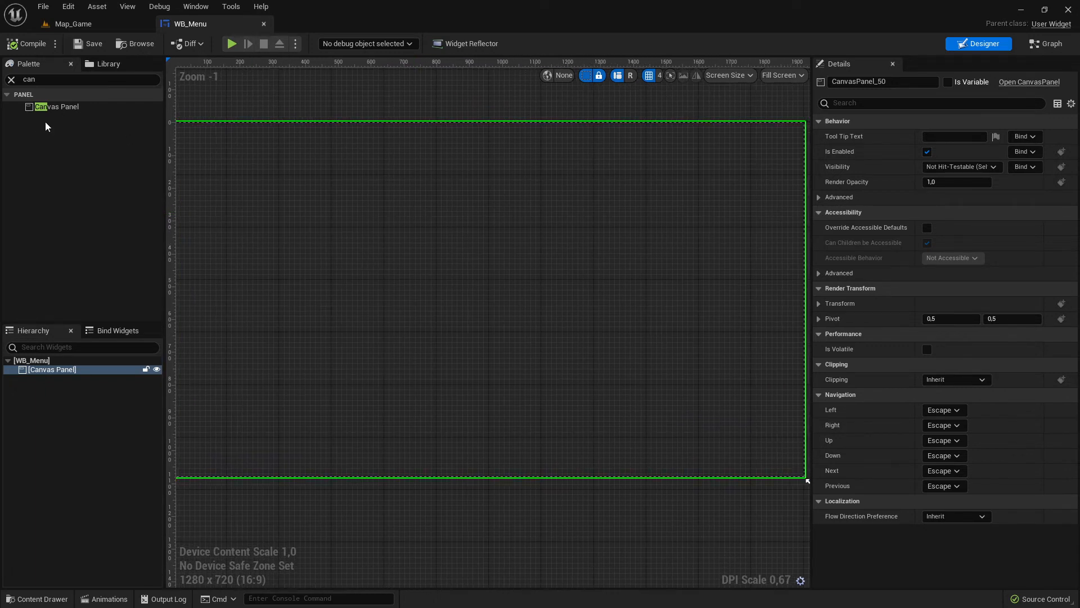
# - Place a Button near the canvas's upper-left corner at about X 124, Y 100, sized about 371 by 162
pyautogui.click(109, 64)
pyautogui.click(31, 64)
pyautogui.moveTo(38, 80); pyautogui.dragTo(2, 85)
pyautogui.press('BackSpace')
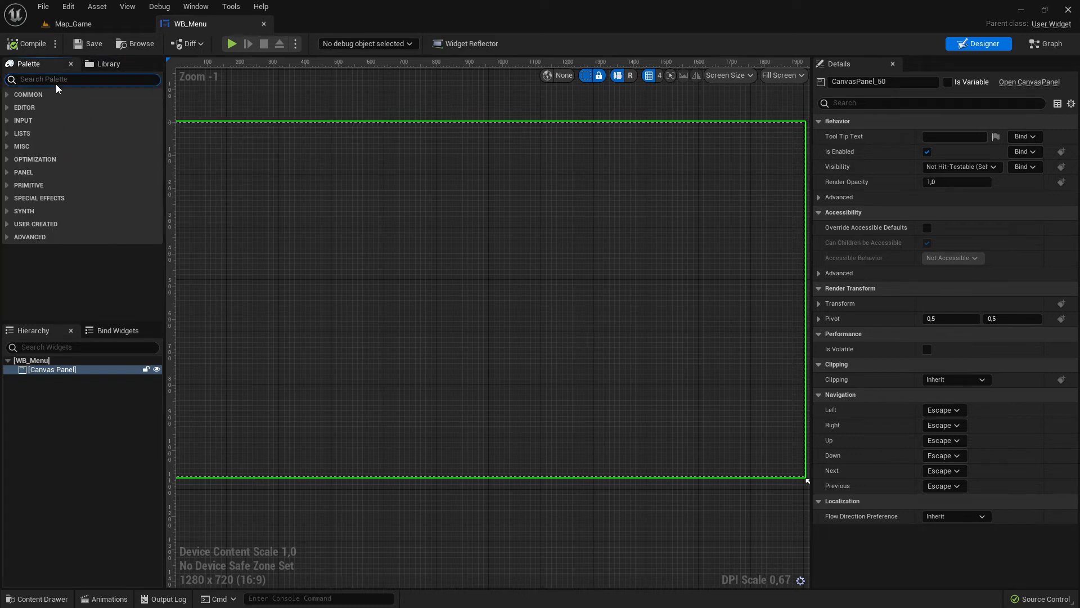
pyautogui.click(9, 96)
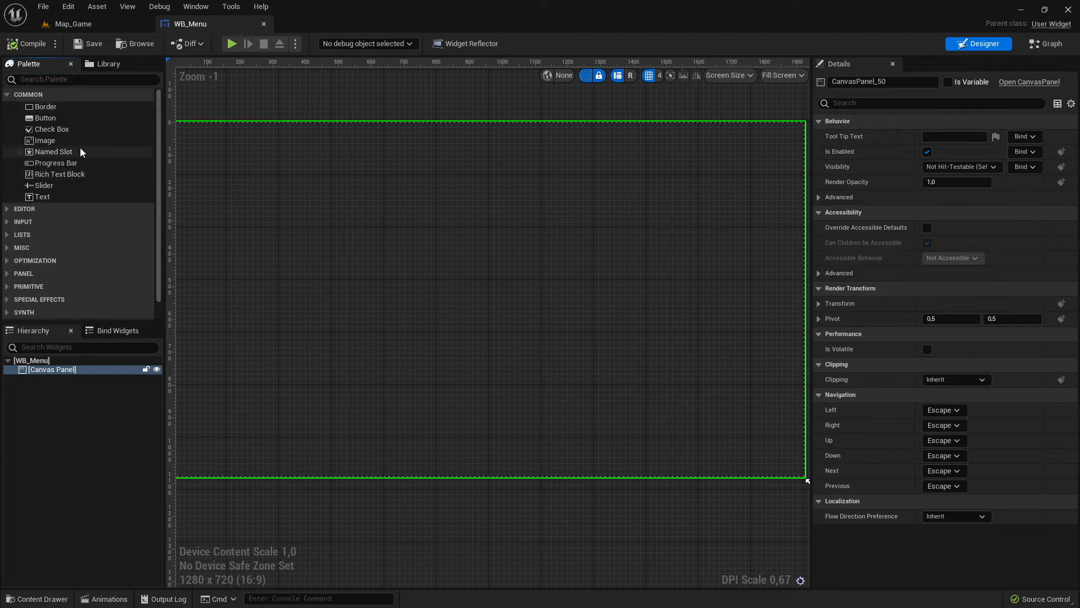
pyautogui.moveTo(45, 117); pyautogui.dragTo(265, 175)
pyautogui.moveTo(323, 174); pyautogui.dragTo(427, 202, button='right')
pyautogui.moveTo(397, 211); pyautogui.dragTo(364, 200)
pyautogui.moveTo(422, 205); pyautogui.dragTo(390, 188, button='right')
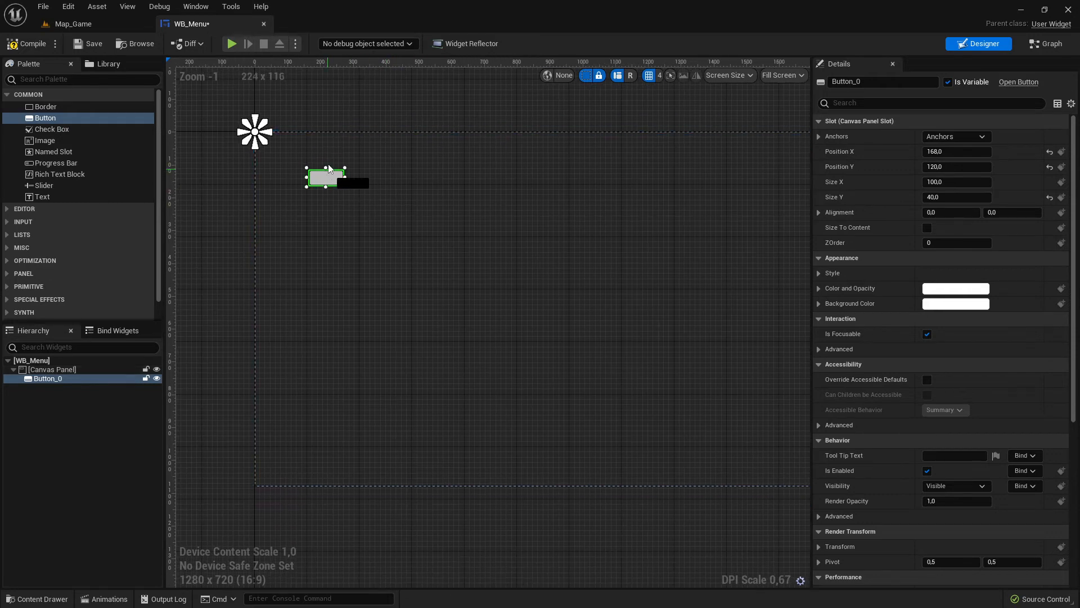
pyautogui.moveTo(348, 183); pyautogui.dragTo(419, 219)
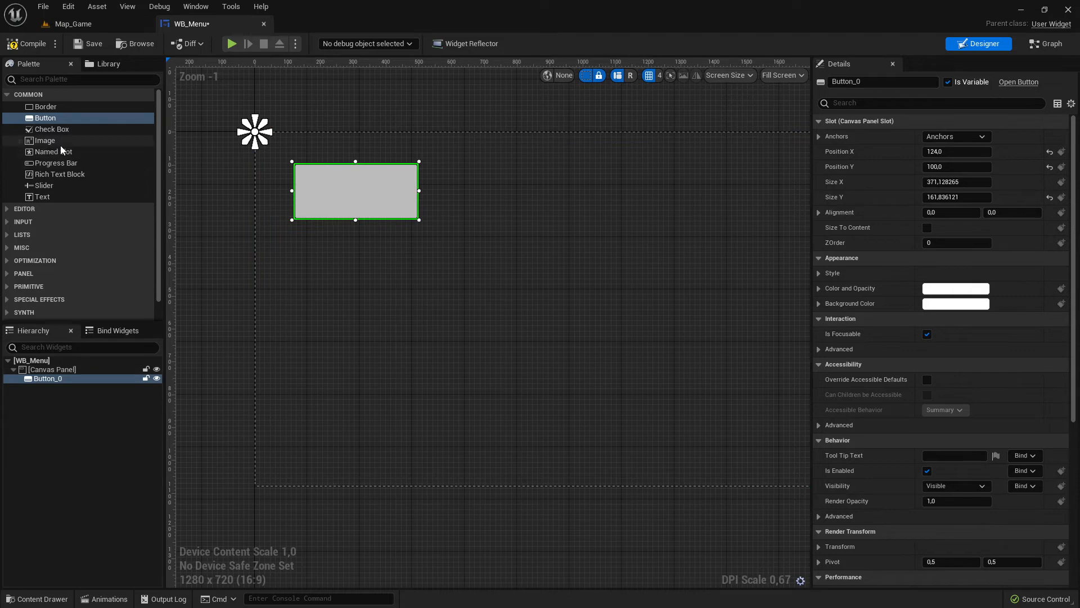
# - Add a Text widget inside the button and set its text to Quit
pyautogui.moveTo(53, 197); pyautogui.dragTo(345, 192)
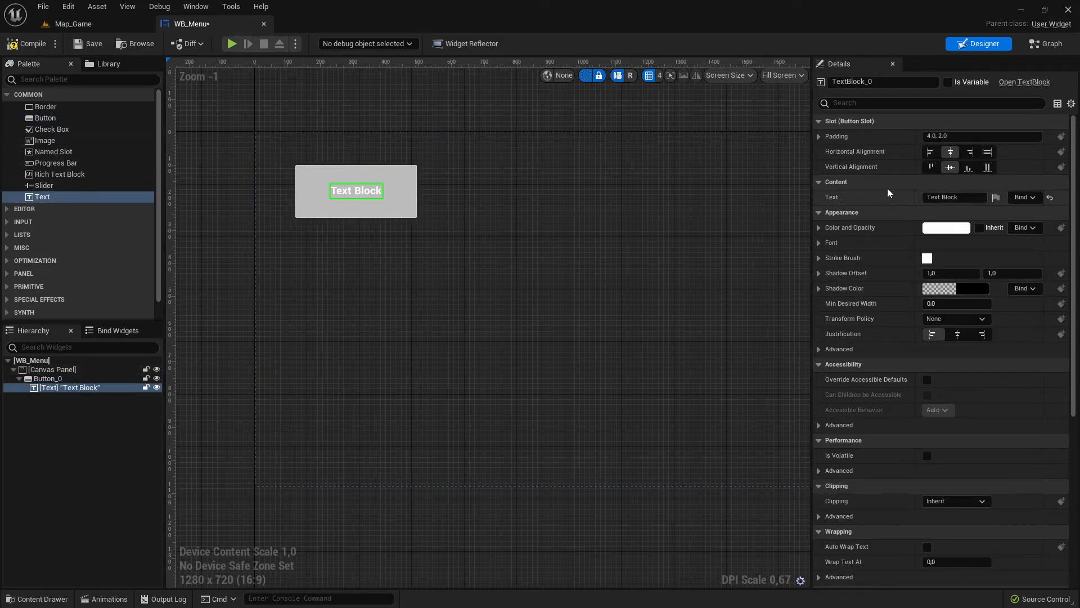
pyautogui.click(300, 179)
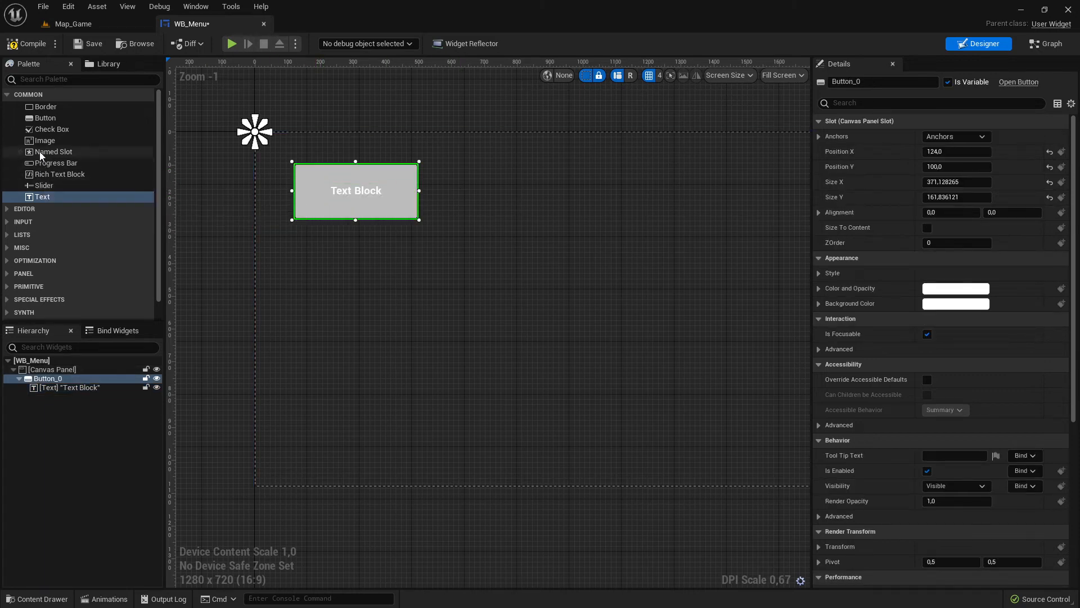
pyautogui.click(359, 195)
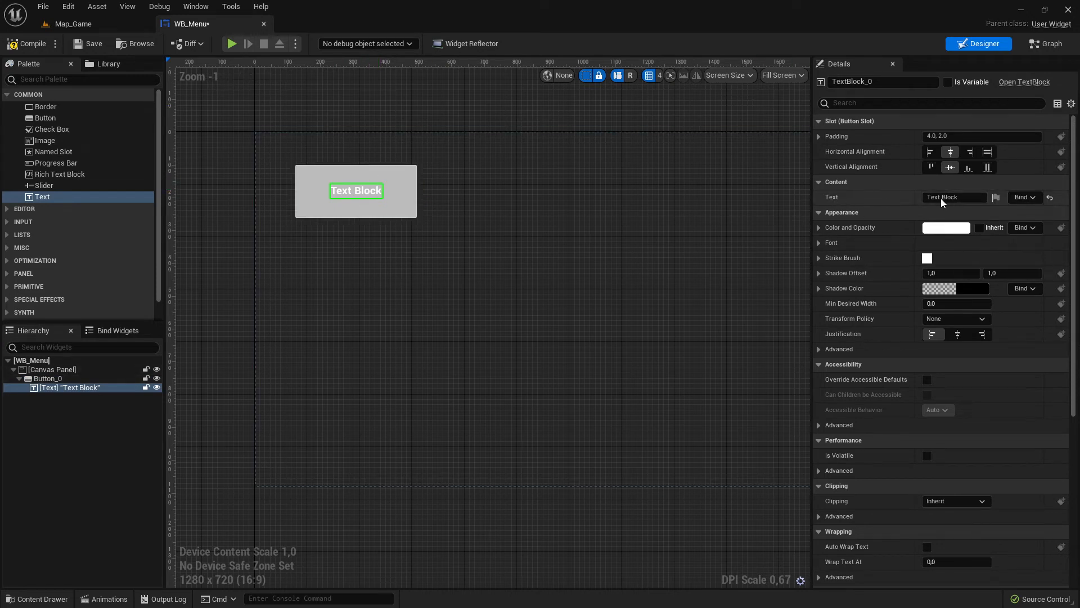
pyautogui.moveTo(969, 198); pyautogui.dragTo(883, 201)
pyautogui.write('Quit')
pyautogui.press('Return')
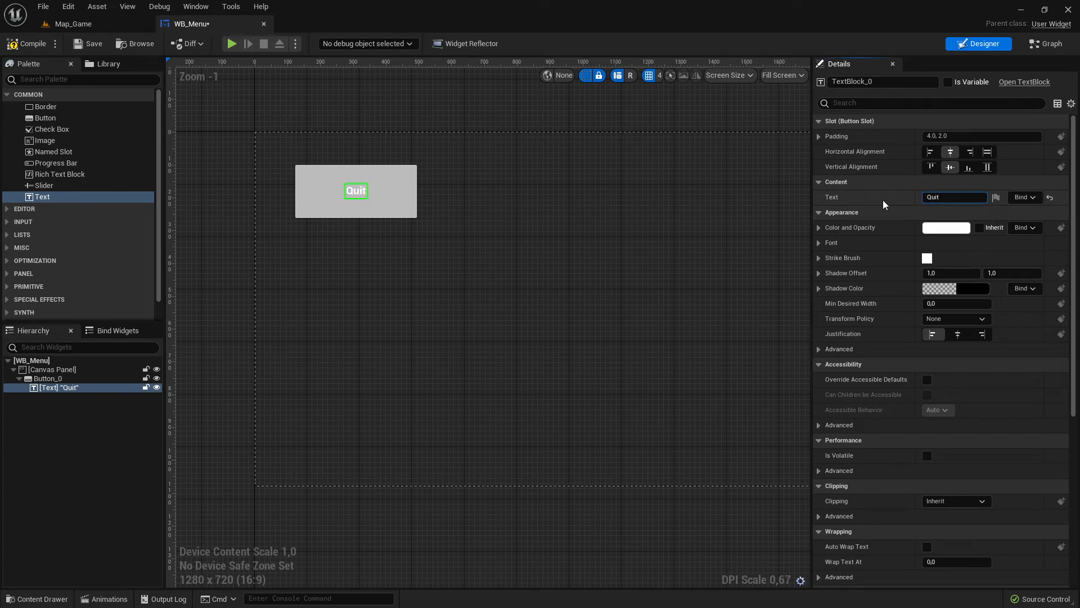
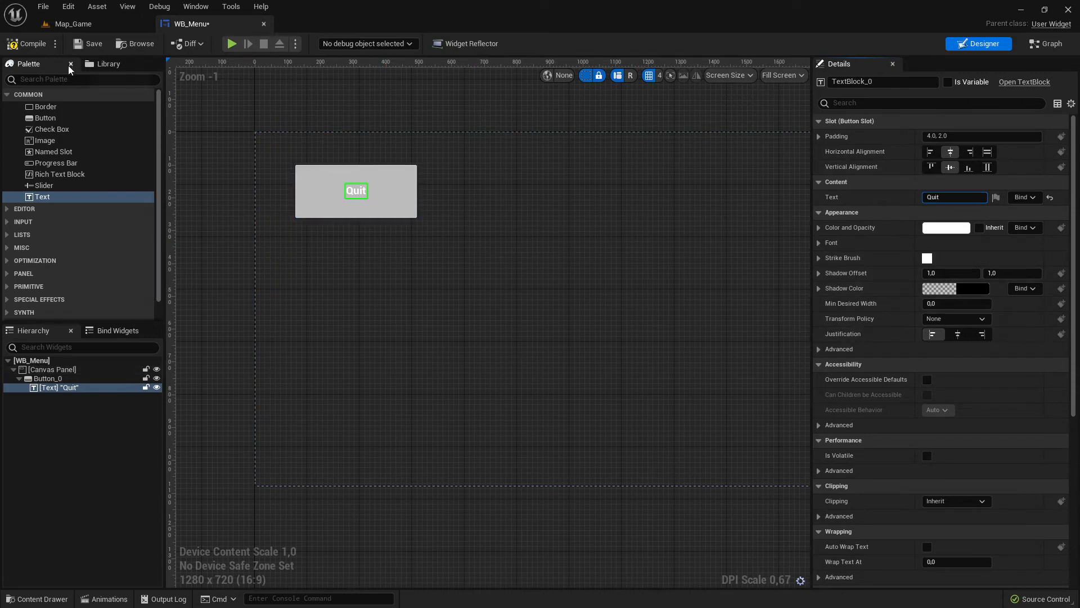
# - Compile the widget and move the Quit button closer to the canvas's upper-left corner, to about X 80, Y 56
pyautogui.click(24, 47)
pyautogui.scroll(-2, 470, 243)
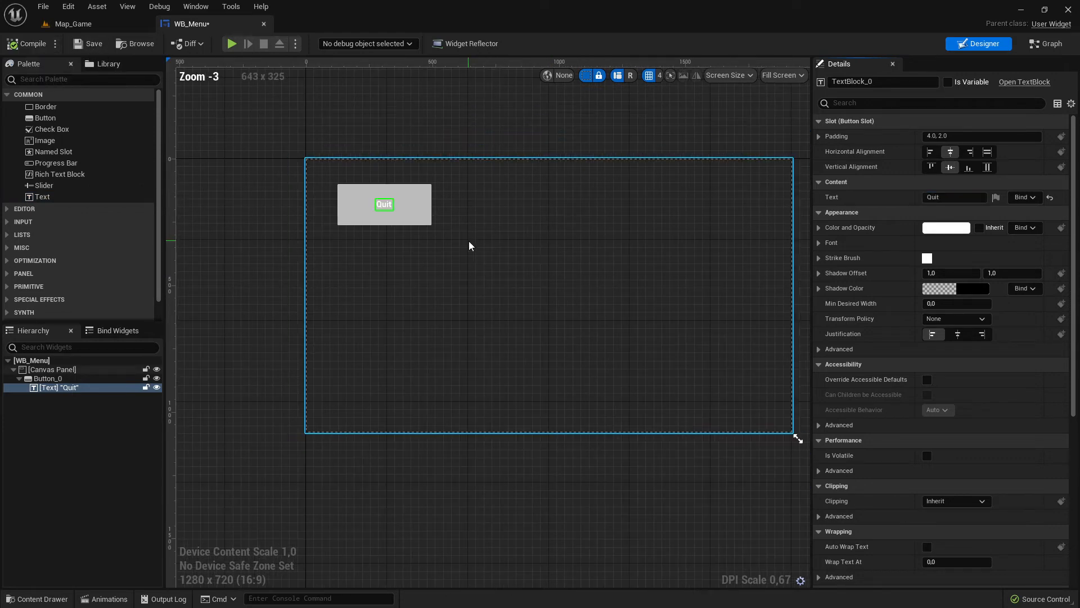
pyautogui.scroll(3, 477, 244)
pyautogui.click(401, 202)
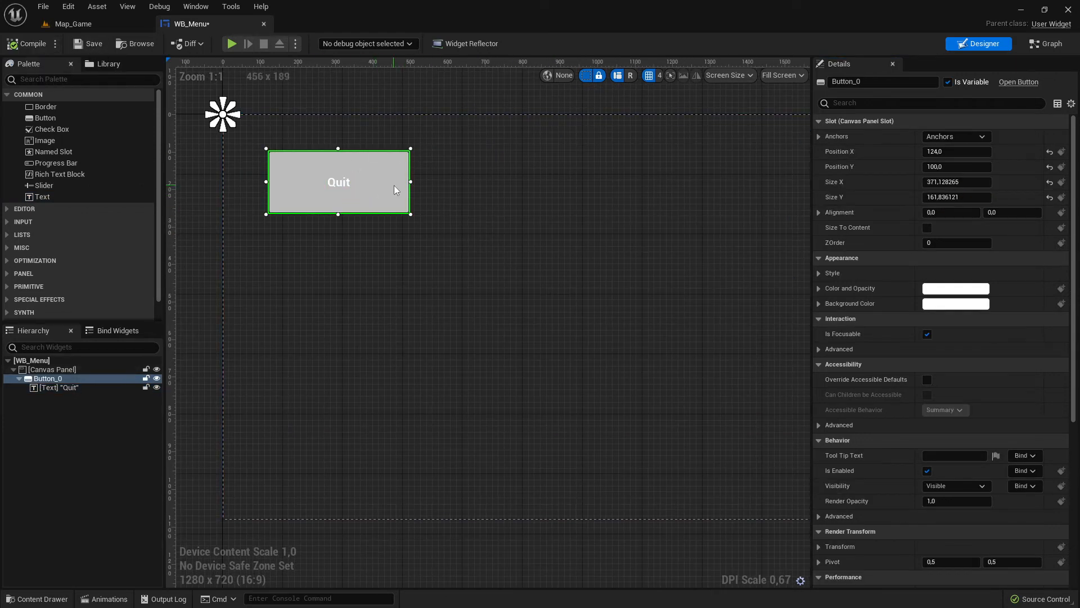
pyautogui.moveTo(377, 176); pyautogui.dragTo(372, 174)
pyautogui.scroll(-5, 931, 344)
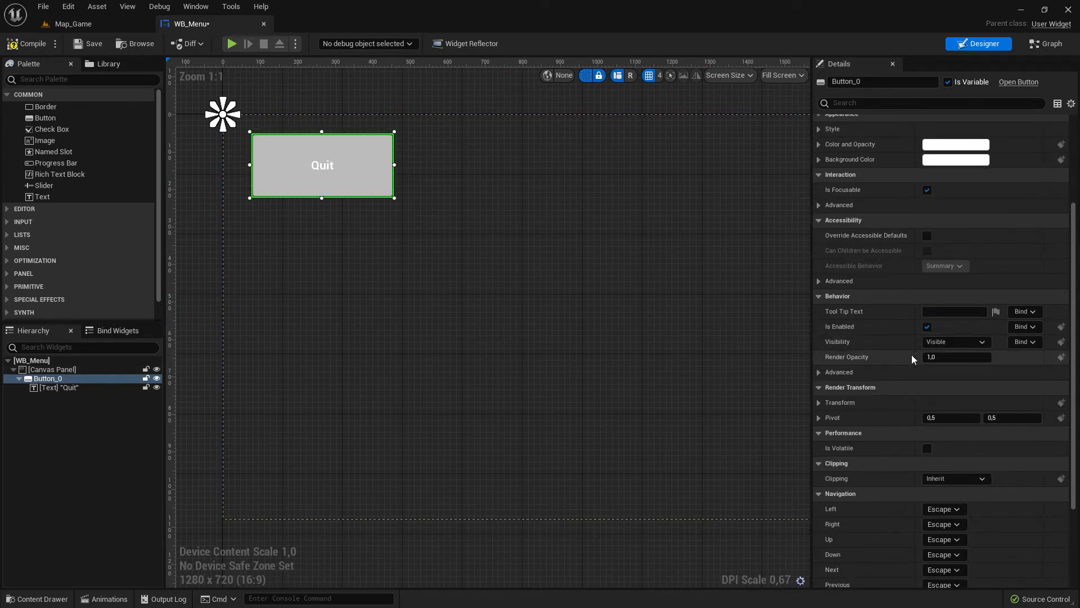
pyautogui.scroll(-4, 912, 354)
pyautogui.click(1046, 43)
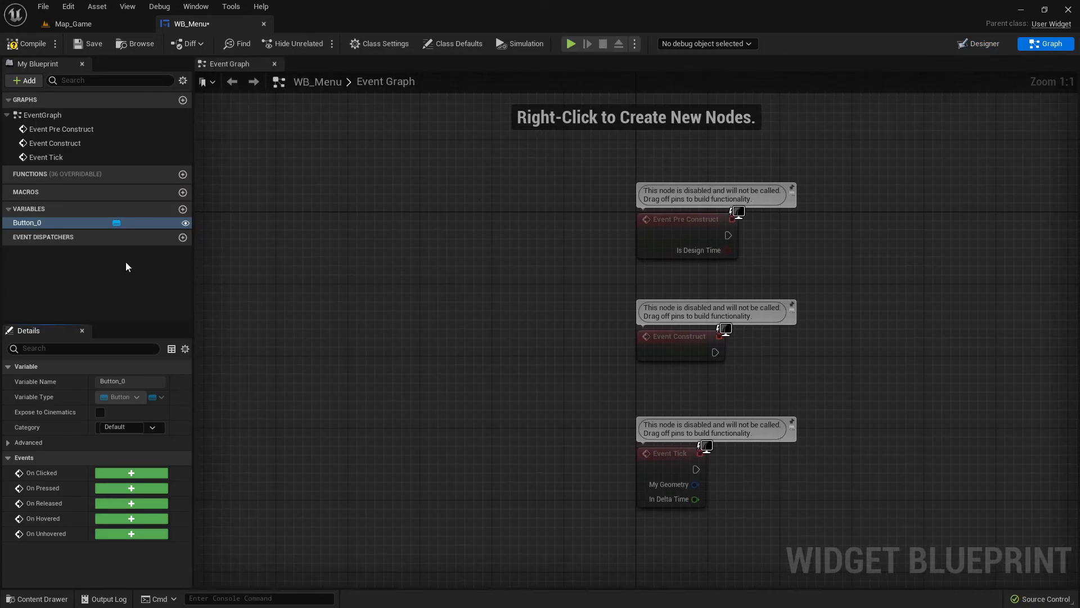
pyautogui.rightClick(50, 224)
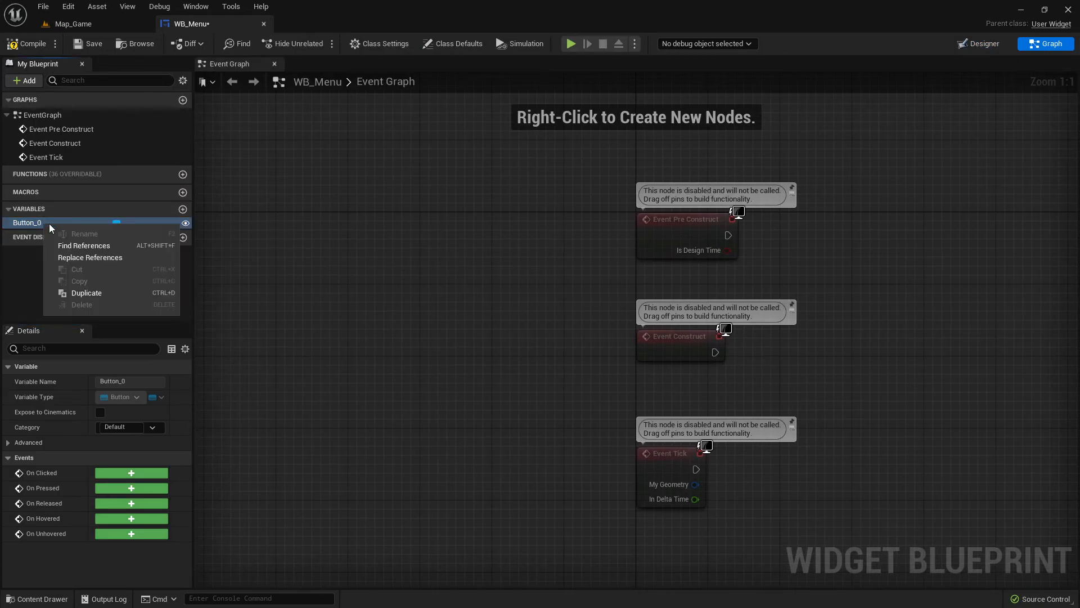
pyautogui.click(979, 43)
pyautogui.click(334, 228)
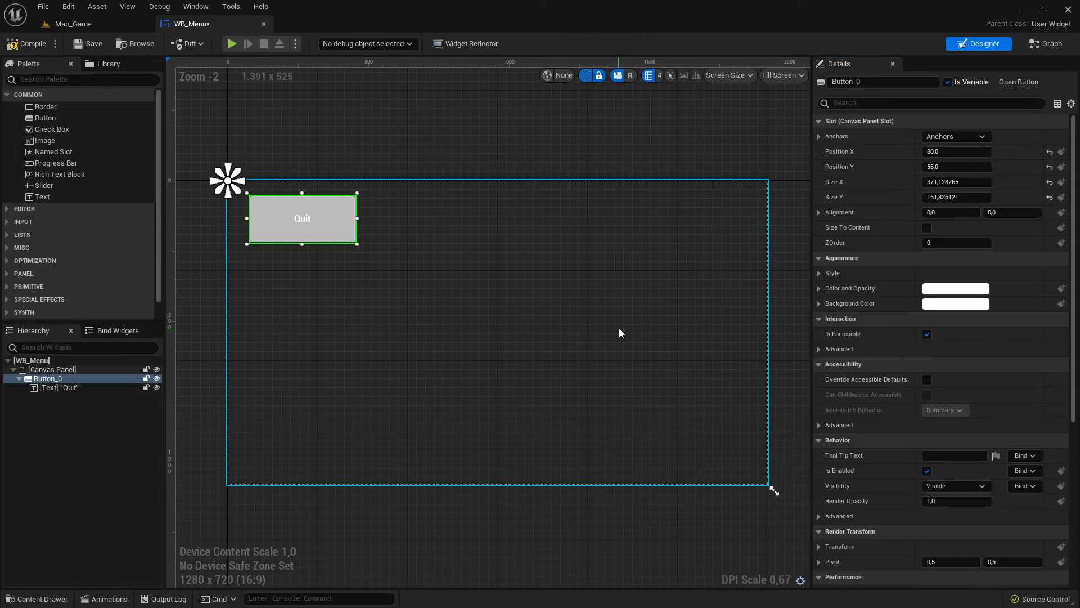
# - Add an On Clicked event for the Quit button, and delete the unused Pre Construct, Construct and Tick events
pyautogui.scroll(-5, 910, 386)
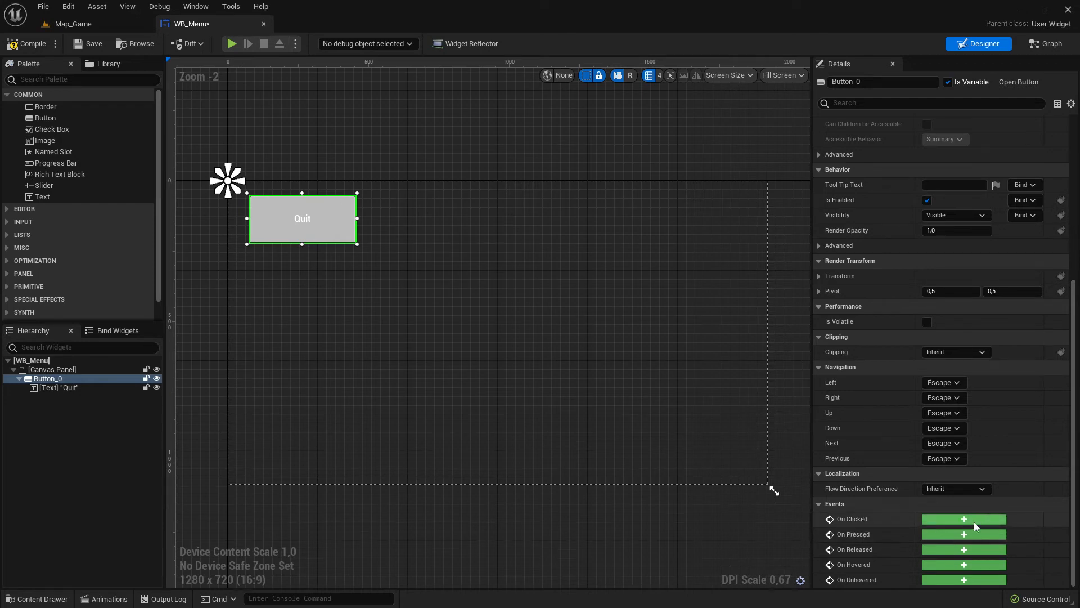
pyautogui.click(951, 519)
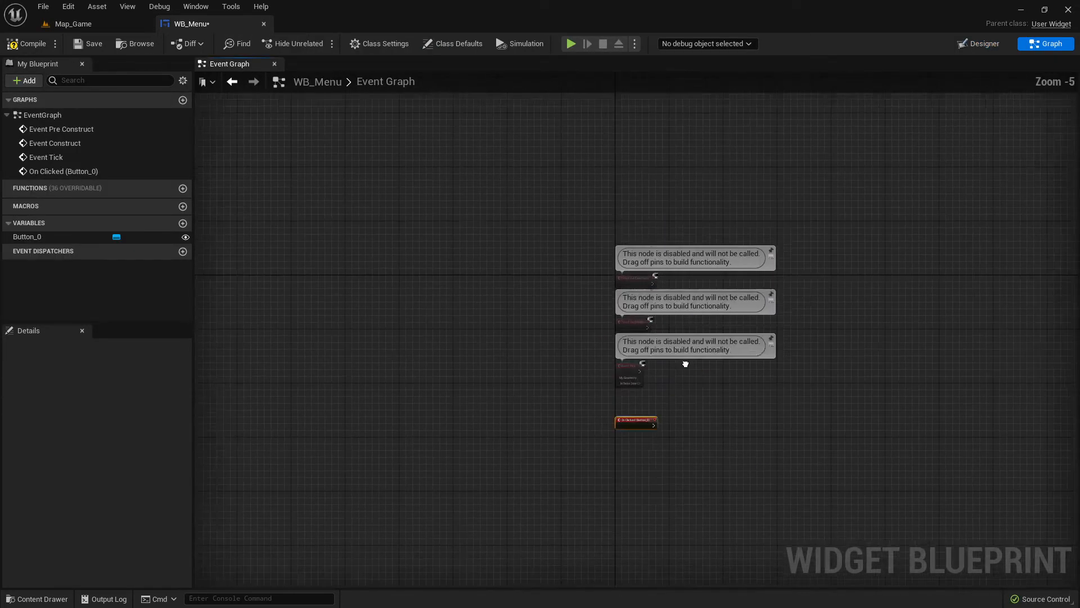
pyautogui.moveTo(373, 153); pyautogui.dragTo(589, 424)
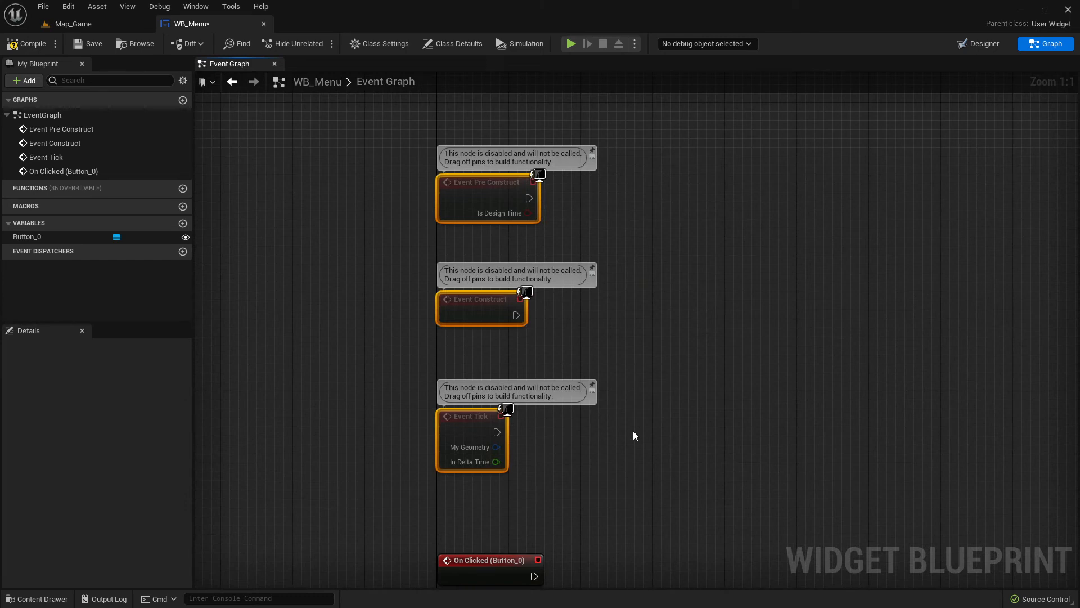
pyautogui.press('Delete')
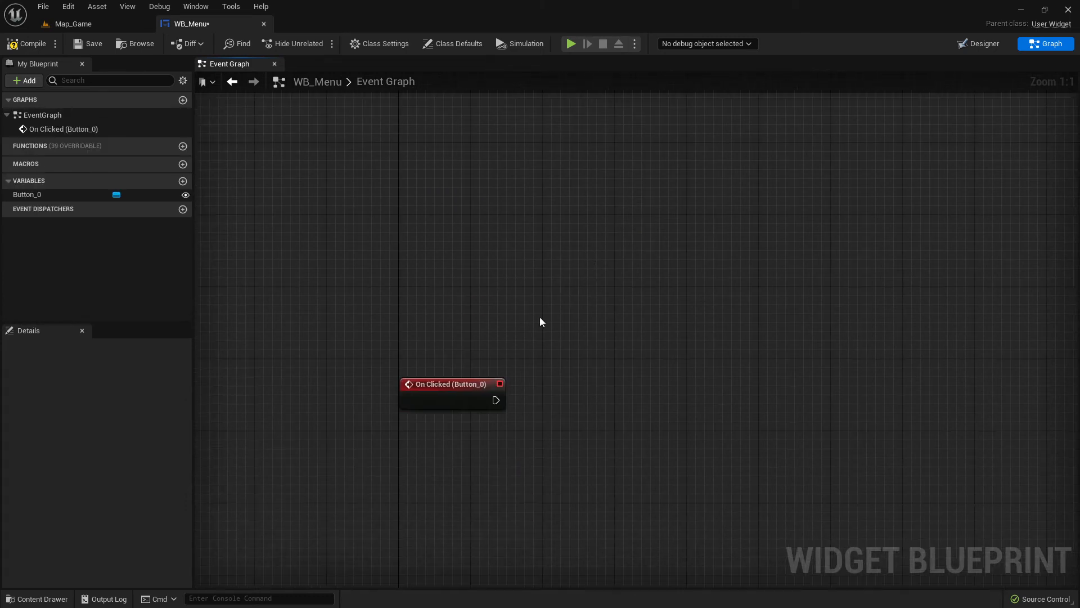
# - Connect an Execute Console Command node to the button's On Clicked event, with the command set to Quit
pyautogui.moveTo(425, 290); pyautogui.dragTo(523, 291)
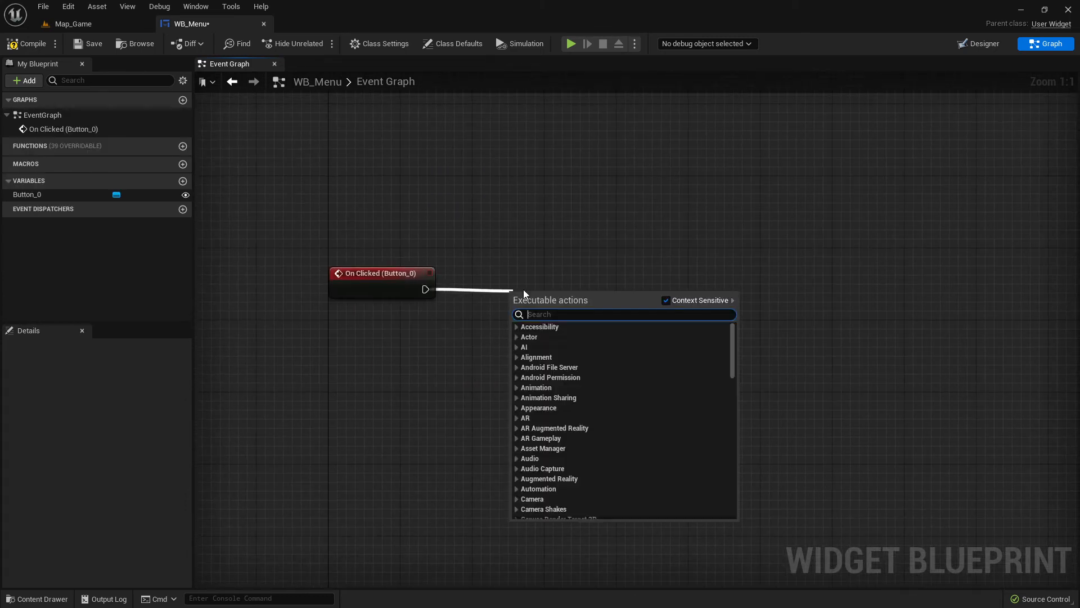
pyautogui.write('con')
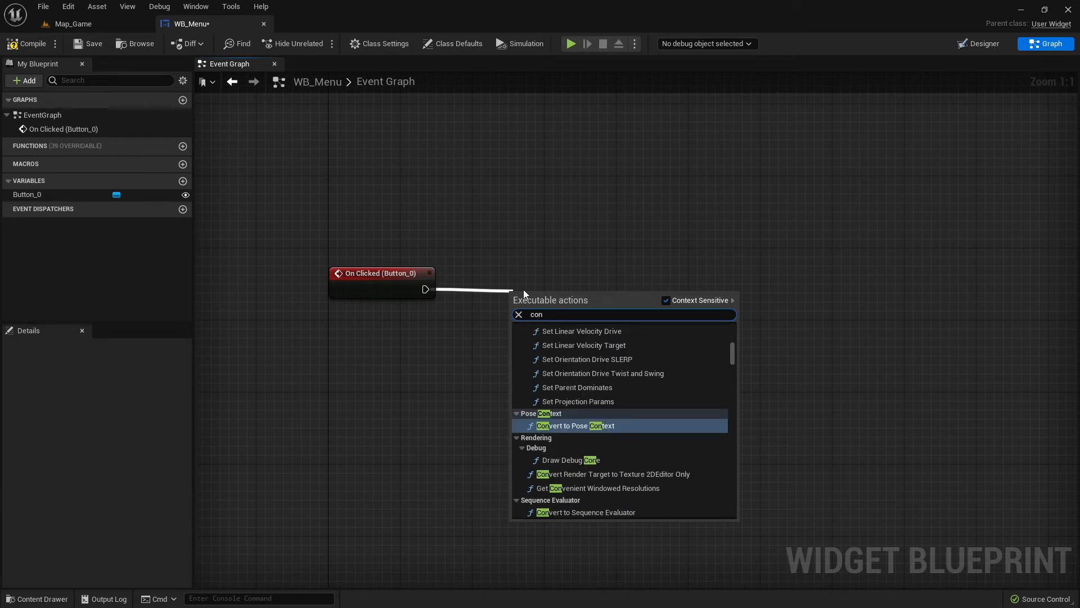
pyautogui.write('sol')
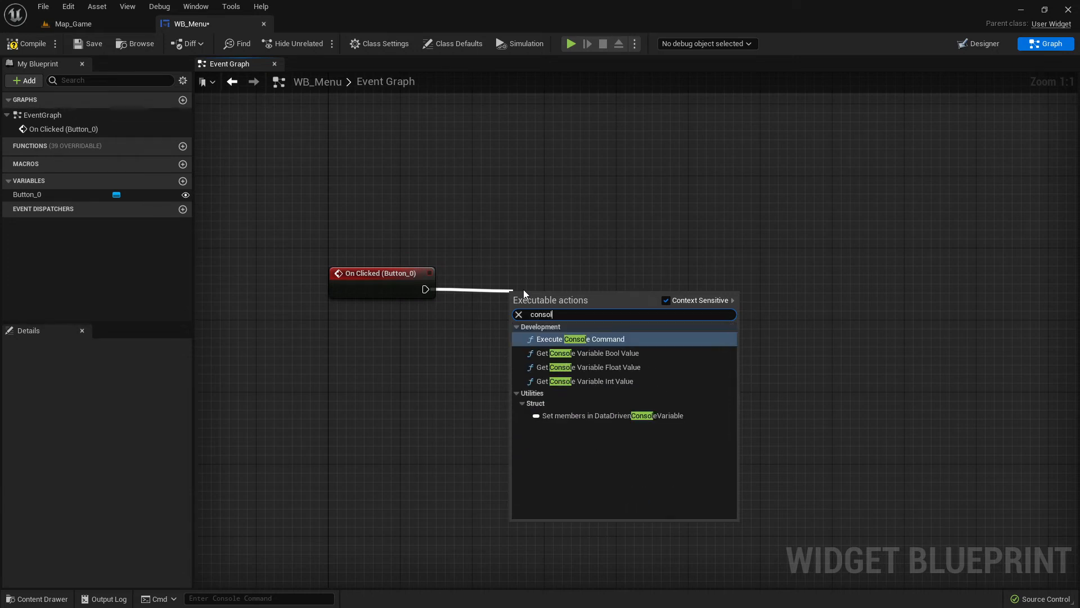
pyautogui.click(598, 338)
pyautogui.moveTo(586, 308); pyautogui.dragTo(641, 280)
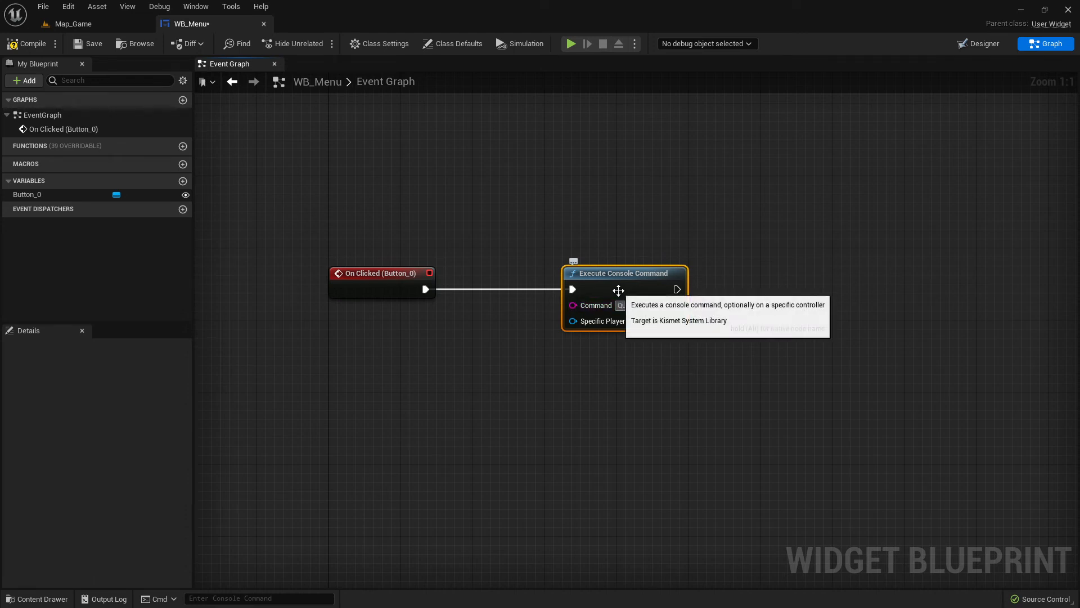
pyautogui.click(687, 255)
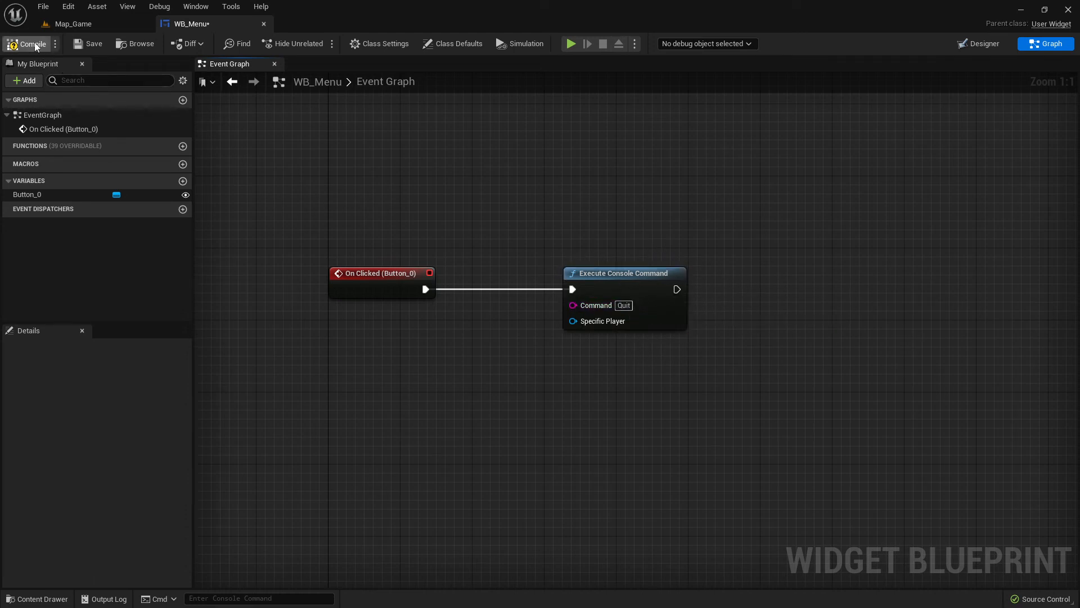
# - Compile and save WB_Menu, and return to its designer layout
pyautogui.click(87, 43)
pyautogui.click(104, 22)
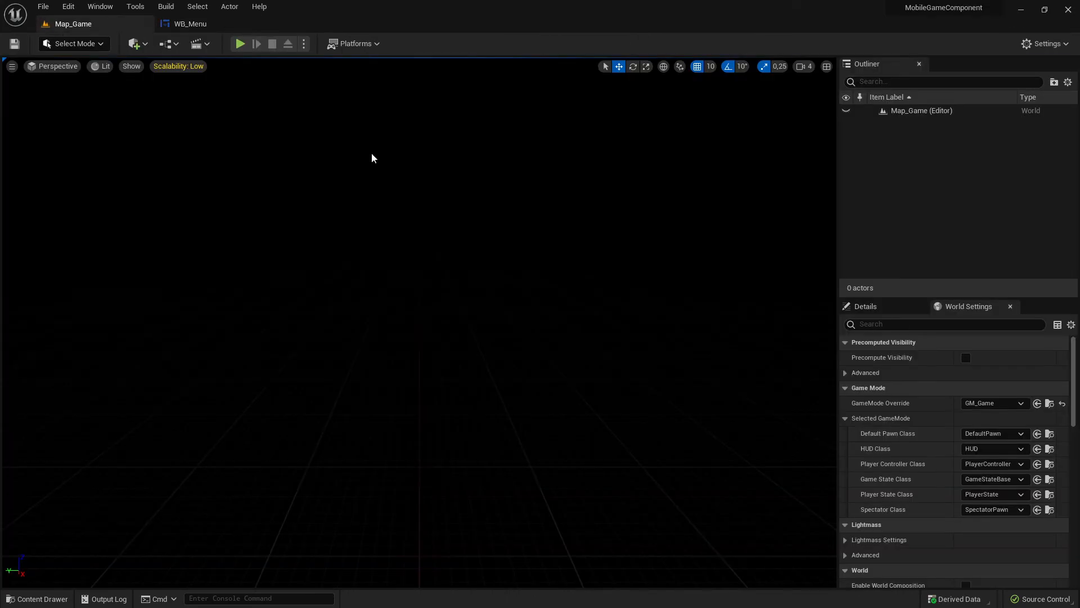
pyautogui.click(197, 23)
pyautogui.click(983, 44)
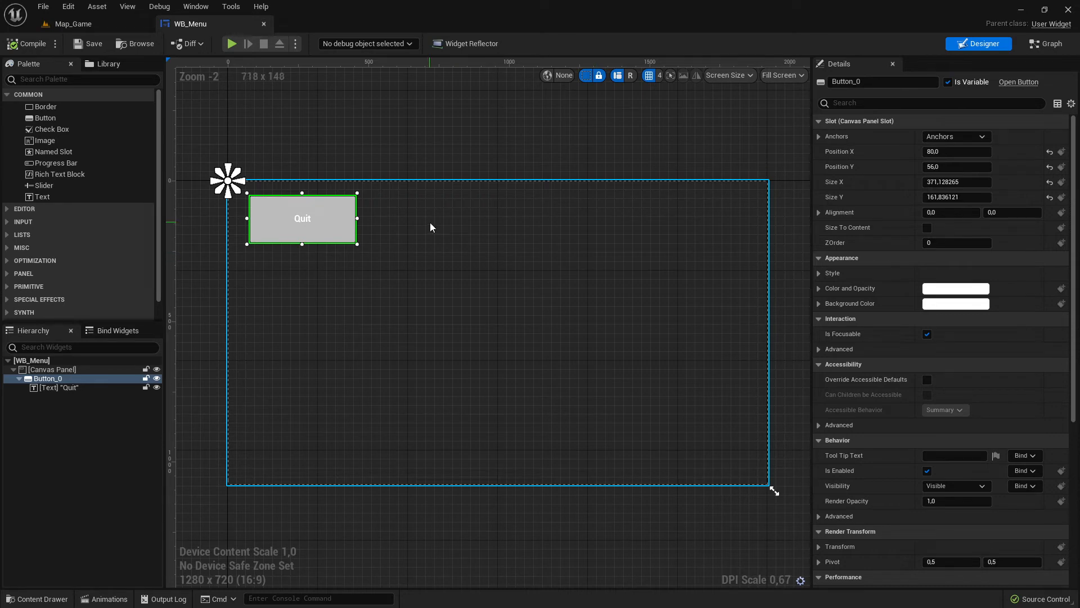
# - Review the Plan14DayGame.png layout and the untitled task list in Paint, and return to the WB_Menu designer
pyautogui.hotkey('alt', 'Tab')
pyautogui.hotkey('alt', 'Tab')
pyautogui.hotkey('alt', 'Tab')
pyautogui.hotkey('alt', 'Tab')
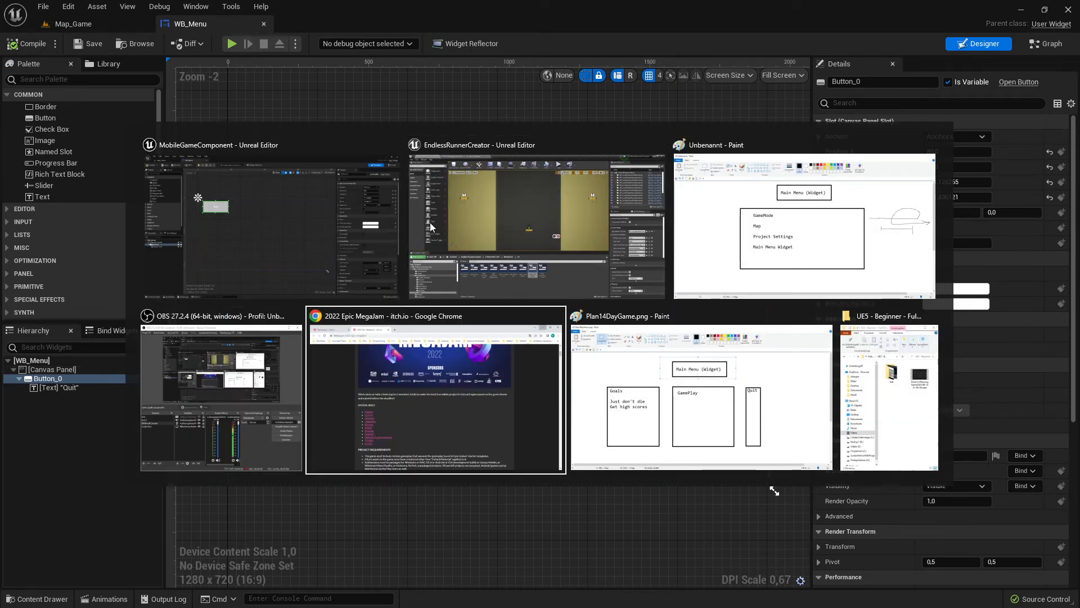
pyautogui.hotkey('alt', 'Tab')
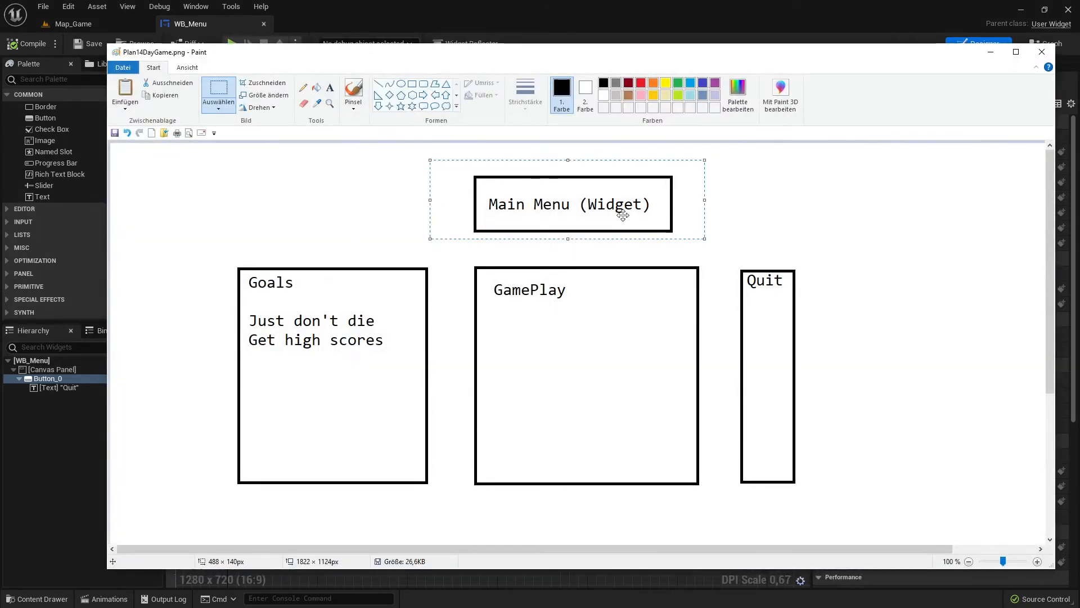
pyautogui.hotkey('alt', 'Tab')
pyautogui.hotkey('alt', 'Tab')
pyautogui.hotkey('alt', 'Tab')
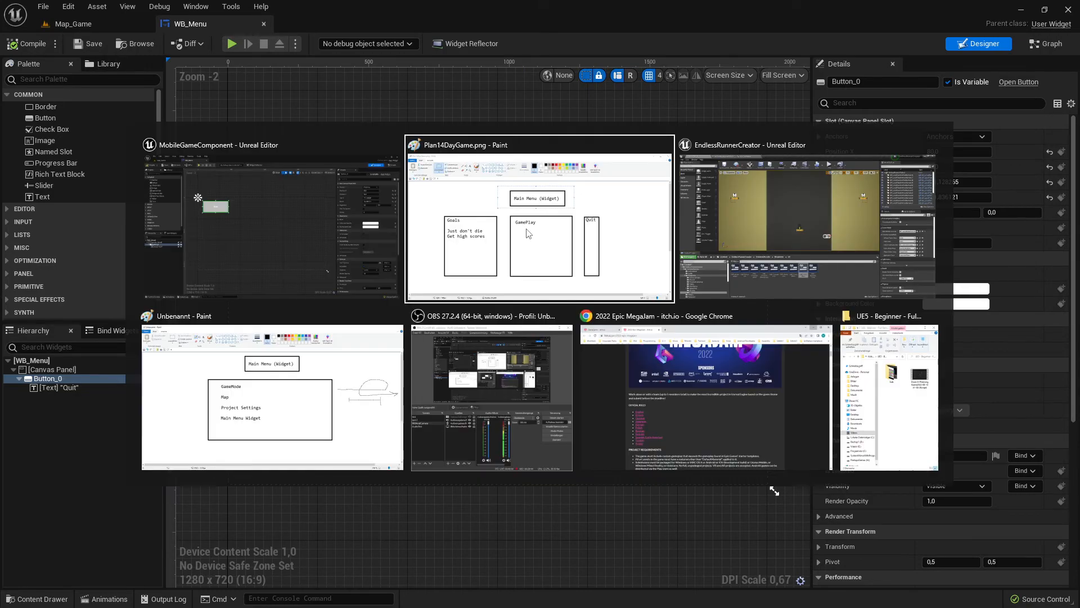
pyautogui.hotkey('alt', 'Tab')
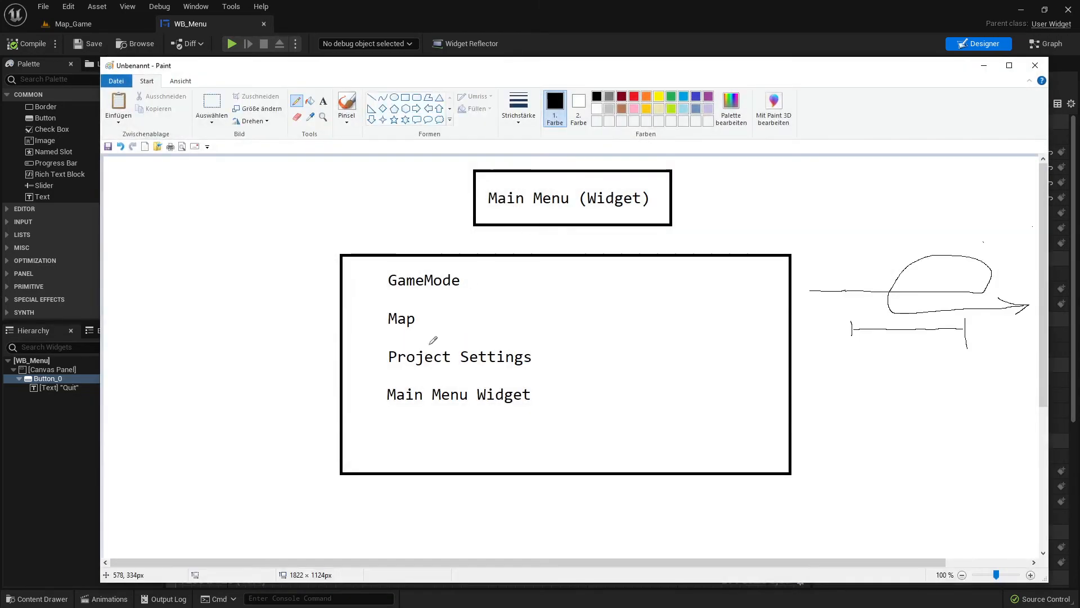
pyautogui.click(983, 65)
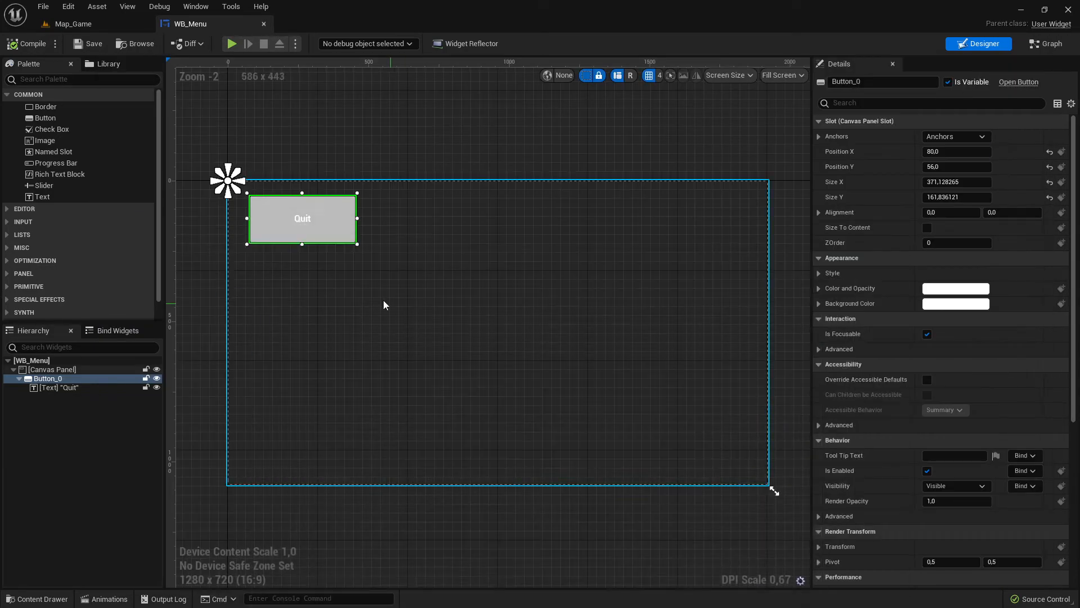
pyautogui.click(73, 23)
pyautogui.click(191, 24)
# - Switch to the untitled Paint task list and add the text "Add Widget" just below the large box
pyautogui.hotkey('alt', 'Tab')
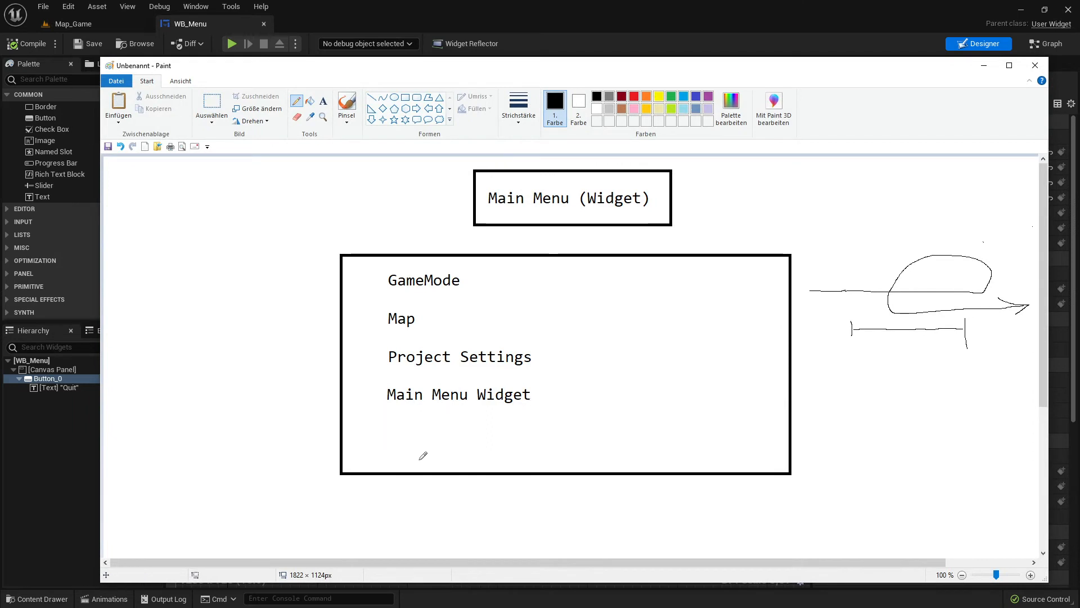
pyautogui.scroll(-3, 571, 376)
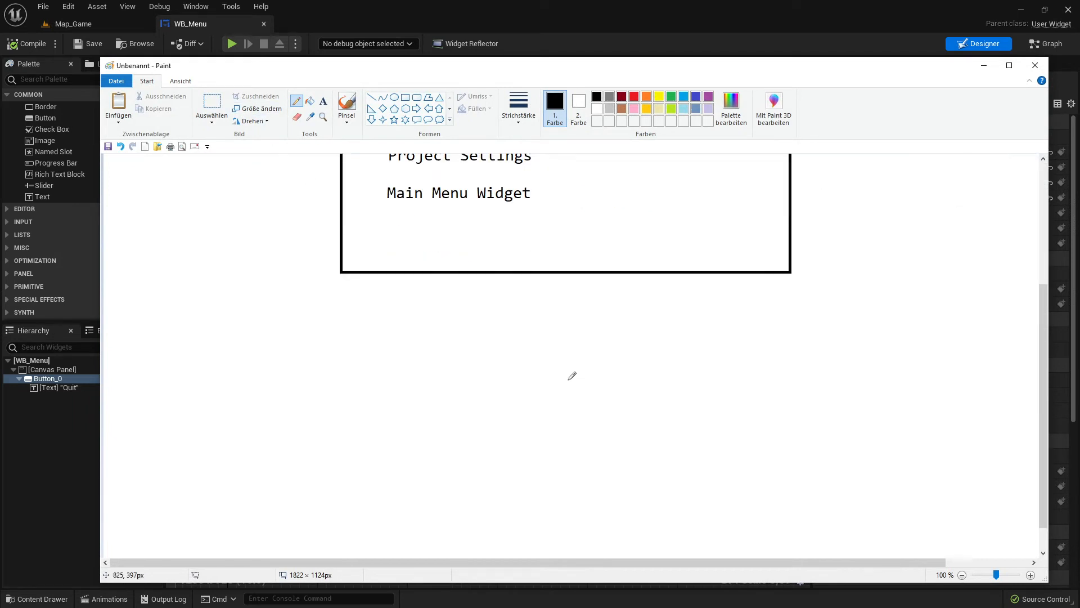
pyautogui.scroll(3, 572, 376)
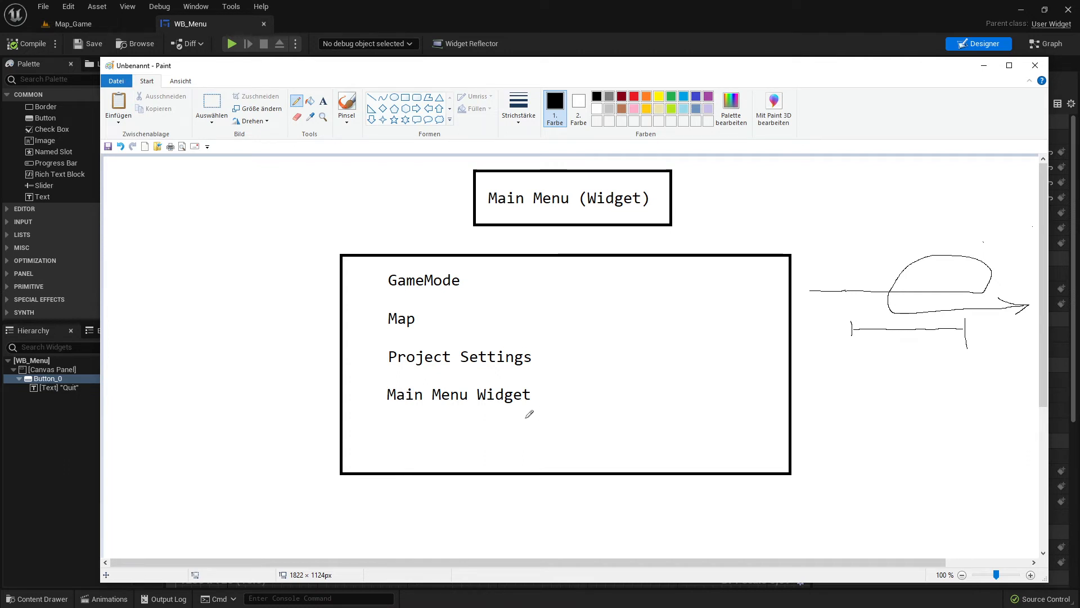
pyautogui.scroll(-3, 528, 412)
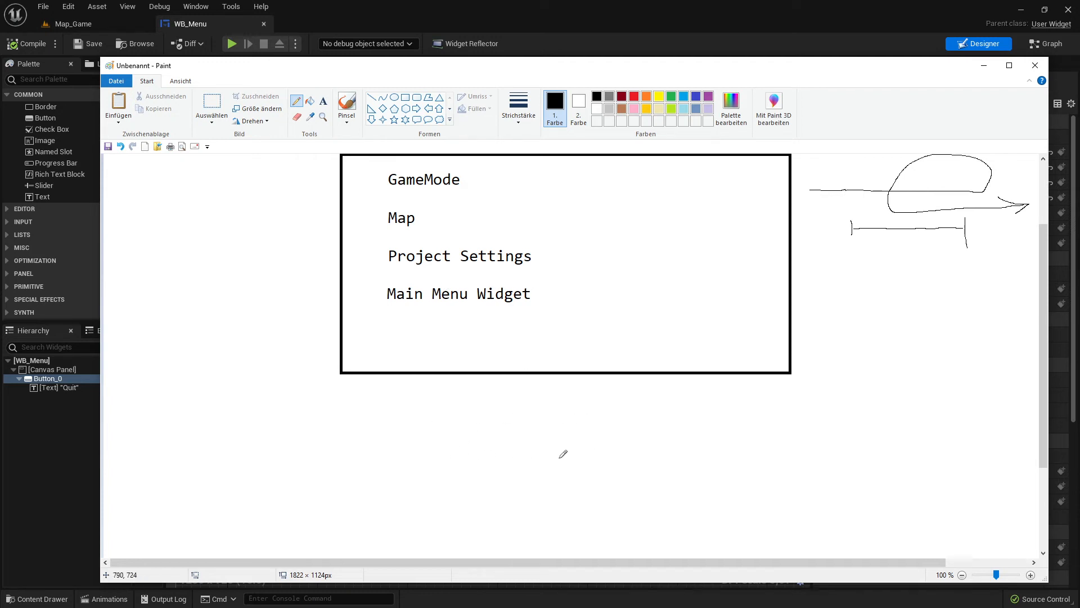
pyautogui.scroll(3, 560, 290)
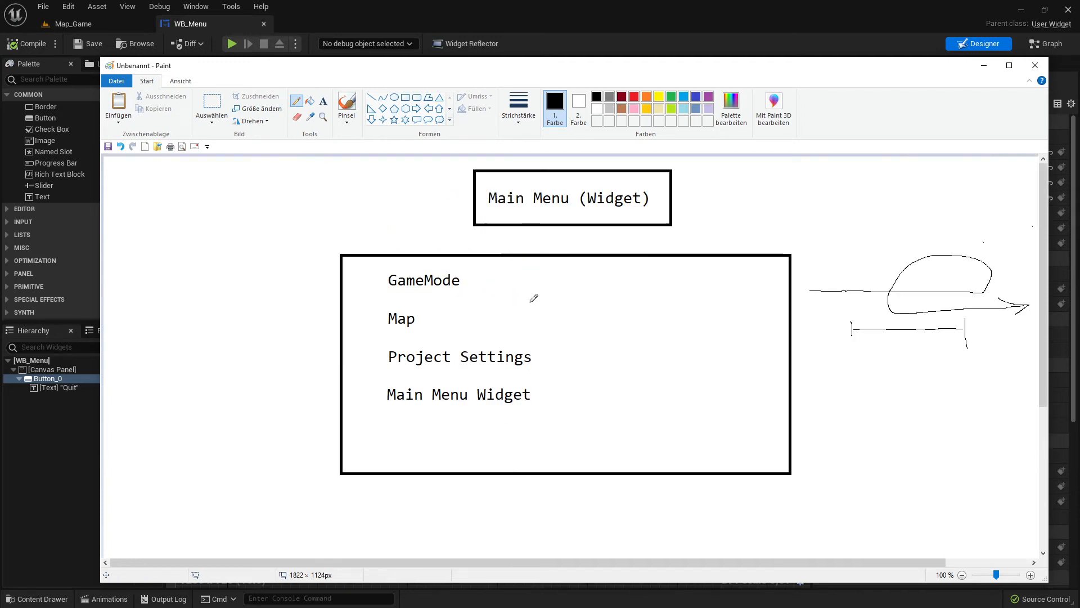
pyautogui.click(323, 101)
pyautogui.scroll(-3, 442, 397)
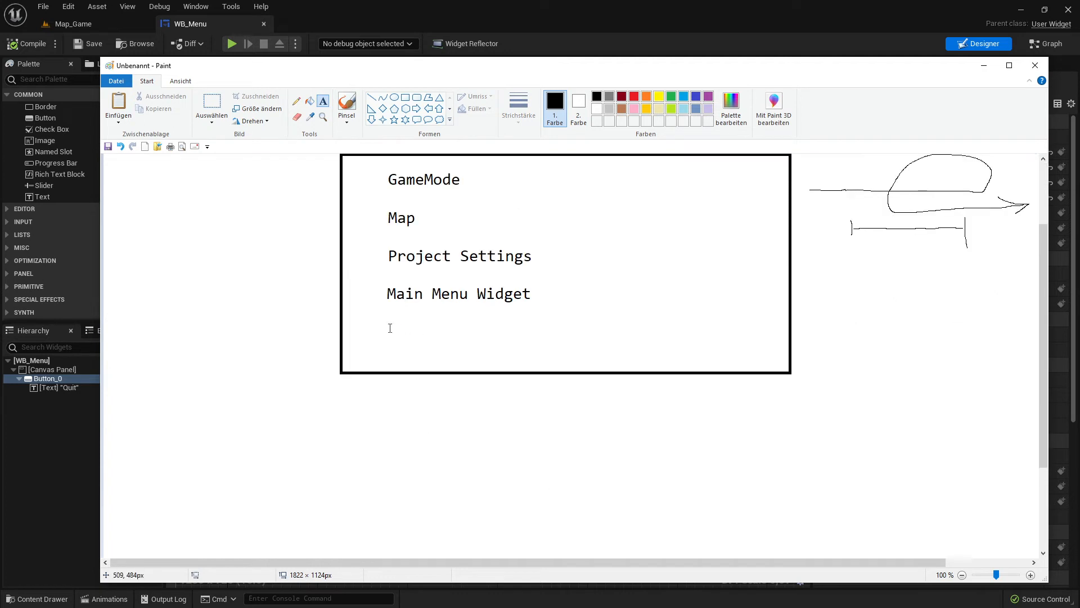
pyautogui.click(395, 428)
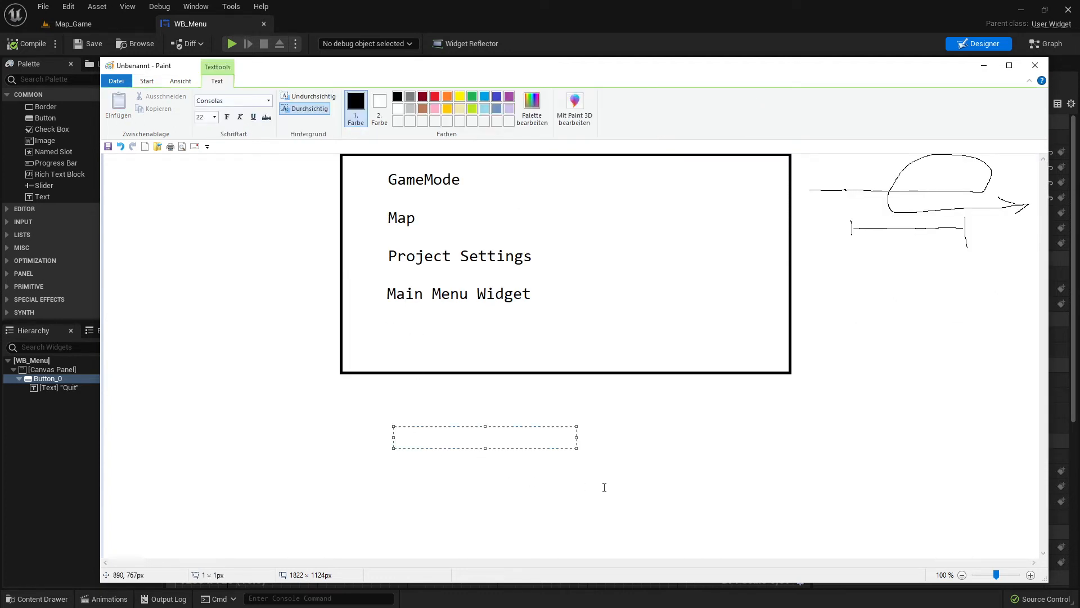
pyautogui.scroll(3, 531, 354)
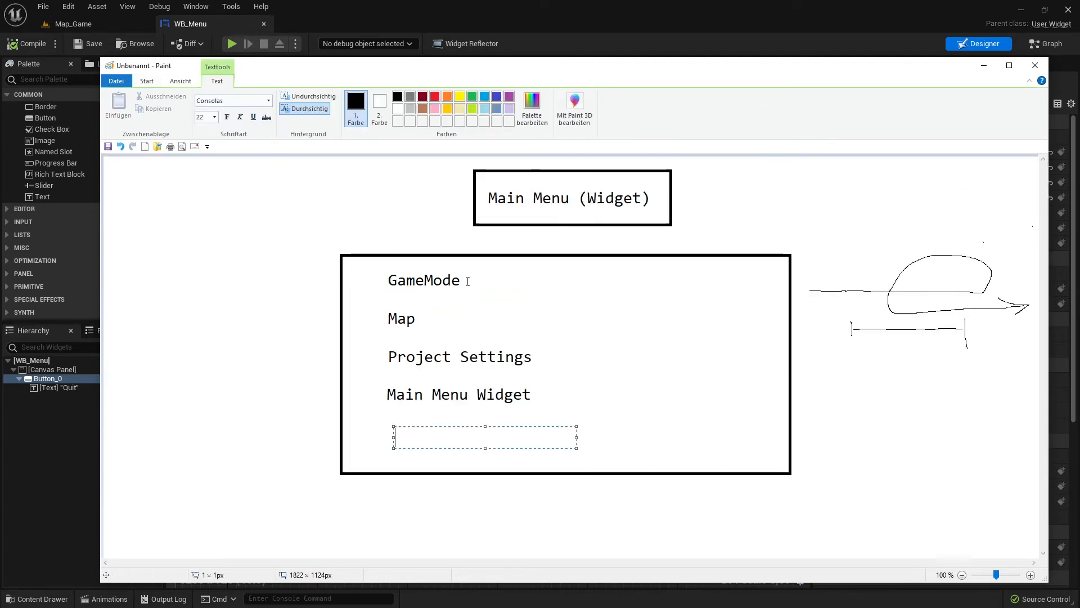
pyautogui.scroll(-7, 428, 470)
pyautogui.scroll(6, 418, 369)
pyautogui.scroll(-3, 447, 381)
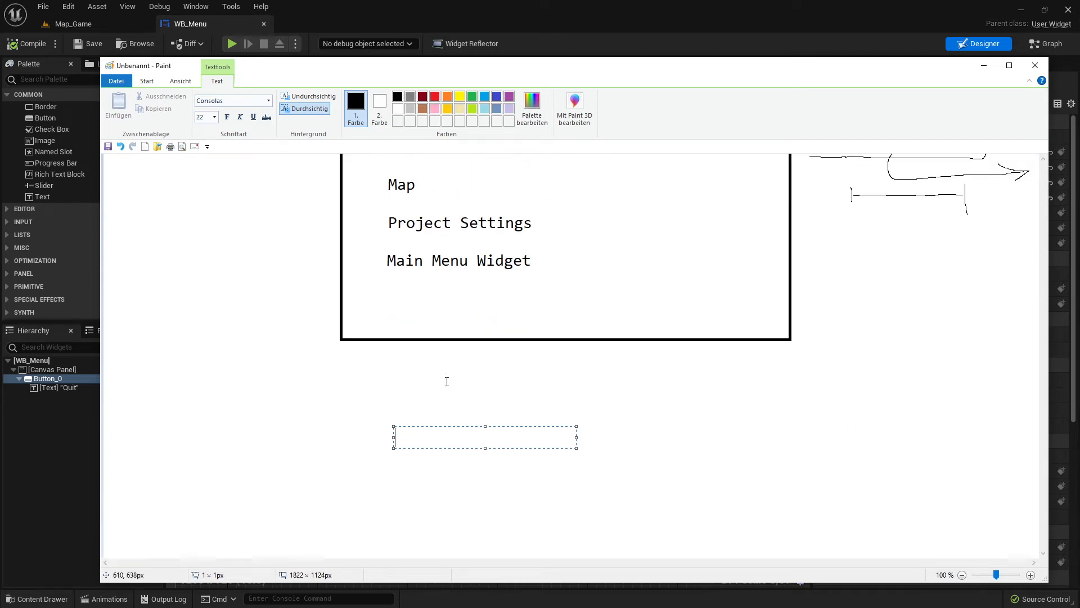
pyautogui.click(406, 398)
pyautogui.click(397, 362)
pyautogui.write('Add Widget')
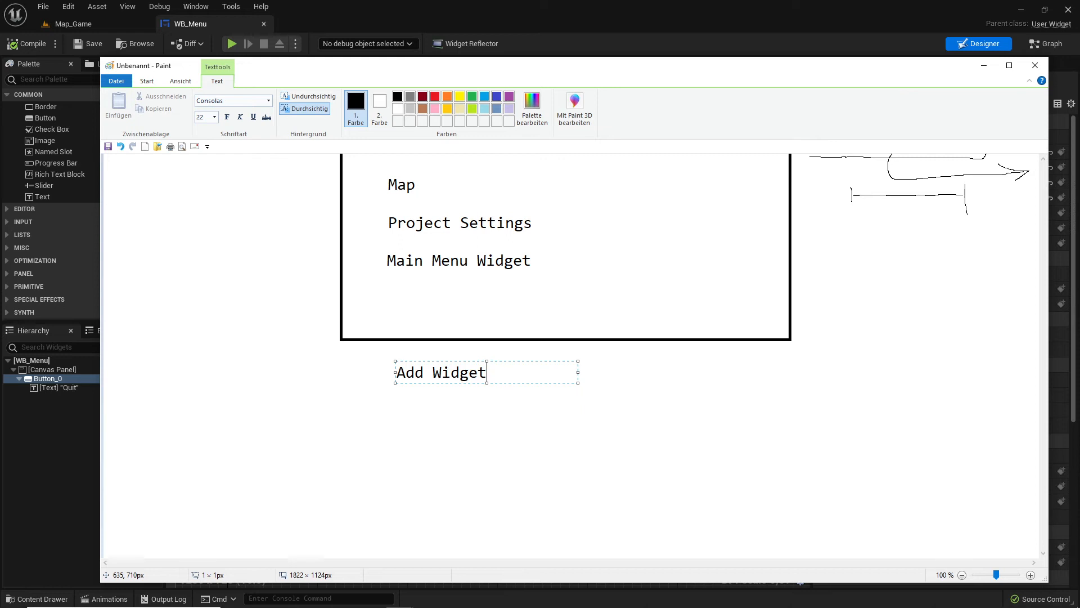
# - Replace the new text below the task box with "Widget To Viewport" and place it on the canvas
pyautogui.press('BackSpace')
pyautogui.press('BackSpace')
pyautogui.press('BackSpace')
pyautogui.press('BackSpace')
pyautogui.press('BackSpace')
pyautogui.press('BackSpace')
pyautogui.press('BackSpace')
pyautogui.press('BackSpace')
pyautogui.press('BackSpace')
pyautogui.press('BackSpace')
pyautogui.write('Widget To View')
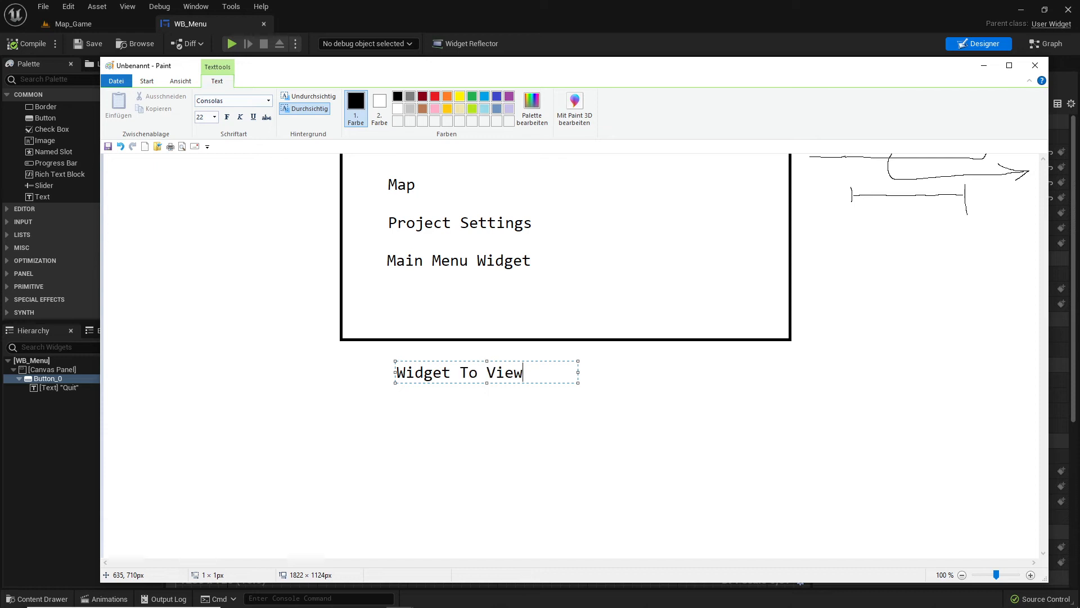
pyautogui.write('port ')
pyautogui.write('t')
pyautogui.press('BackSpace')
pyautogui.press('BackSpace')
pyautogui.click(651, 386)
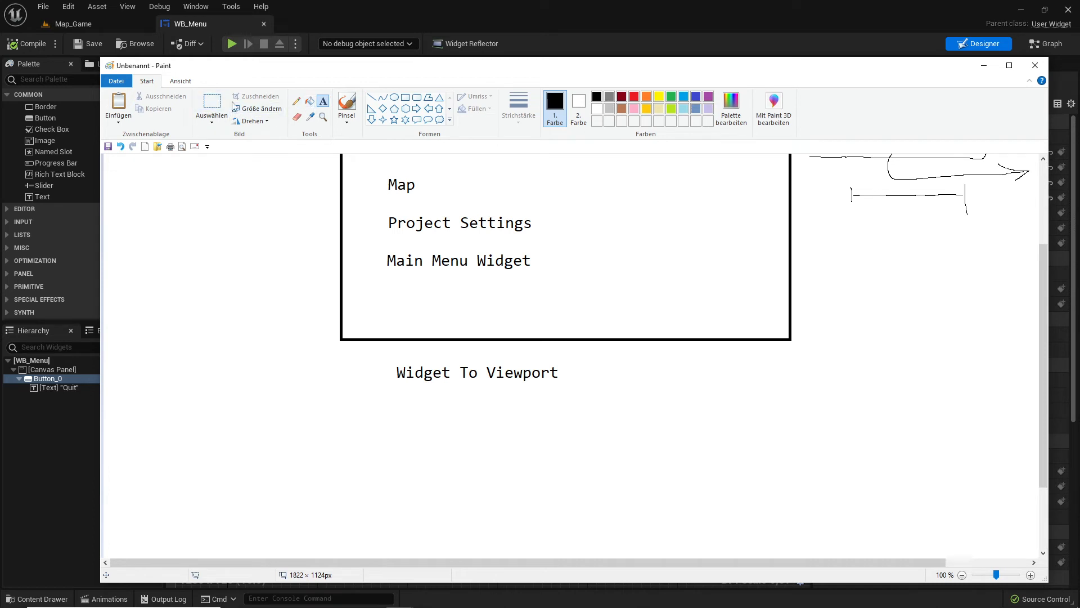
# - Shift the "Widget To Viewport" text slightly toward the left edge of the task box above it and deselect it
pyautogui.click(212, 104)
pyautogui.moveTo(379, 354)
pyautogui.mouseDown()
pyautogui.moveTo(591, 403)
pyautogui.moveTo(526, 387)
pyautogui.mouseUp()
pyautogui.click(653, 403)
# - Add the text "Widget finishing" on the canvas just below "Widget To Viewport"
pyautogui.scroll(-3, 617, 432)
pyautogui.scroll(7, 596, 417)
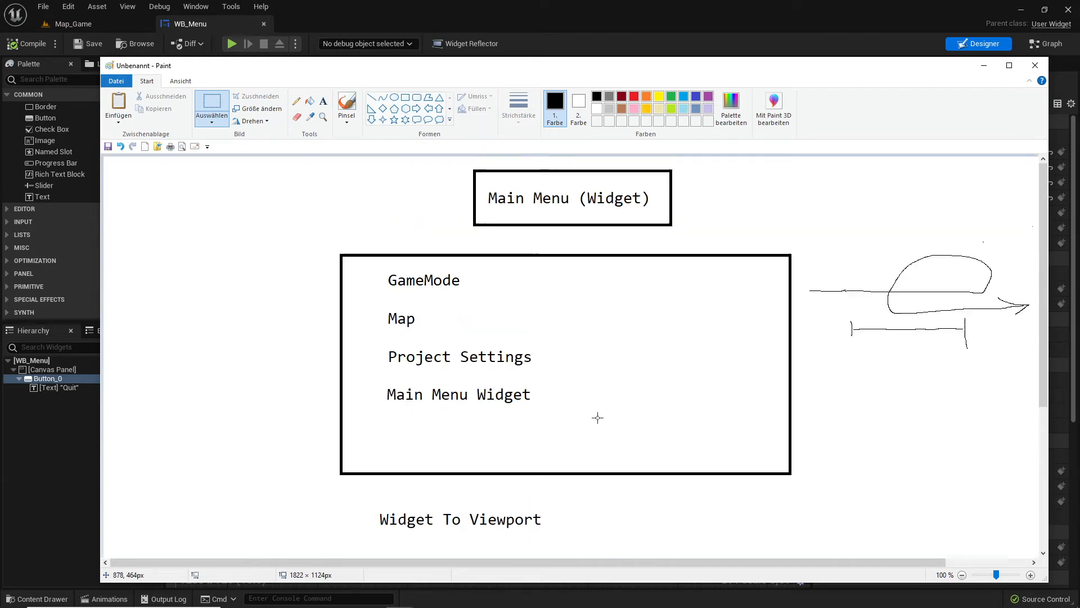
pyautogui.scroll(-3, 482, 339)
pyautogui.scroll(-3, 483, 339)
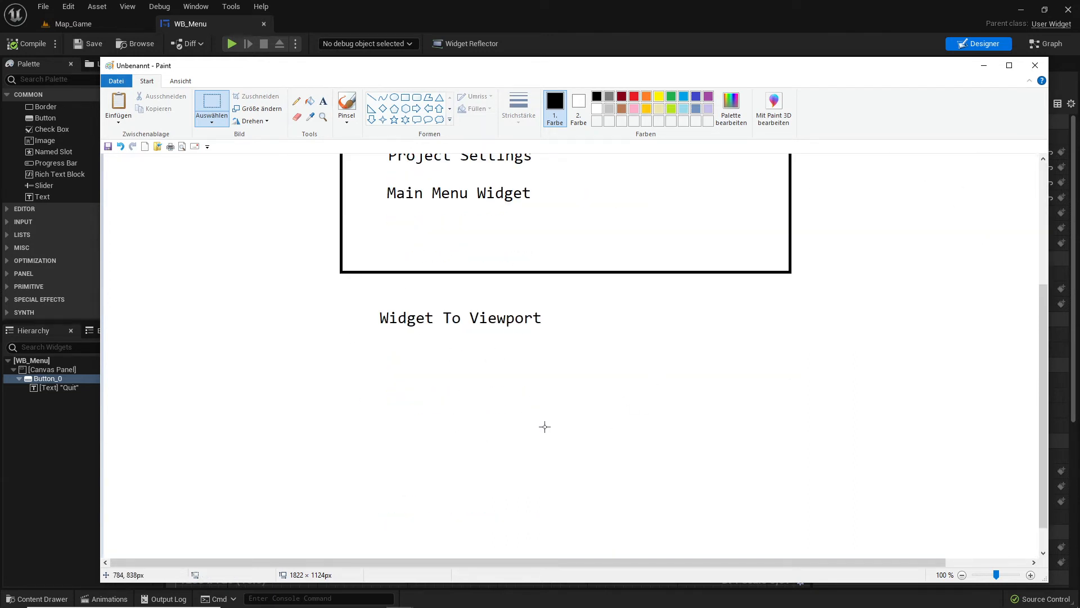
pyautogui.scroll(3, 545, 428)
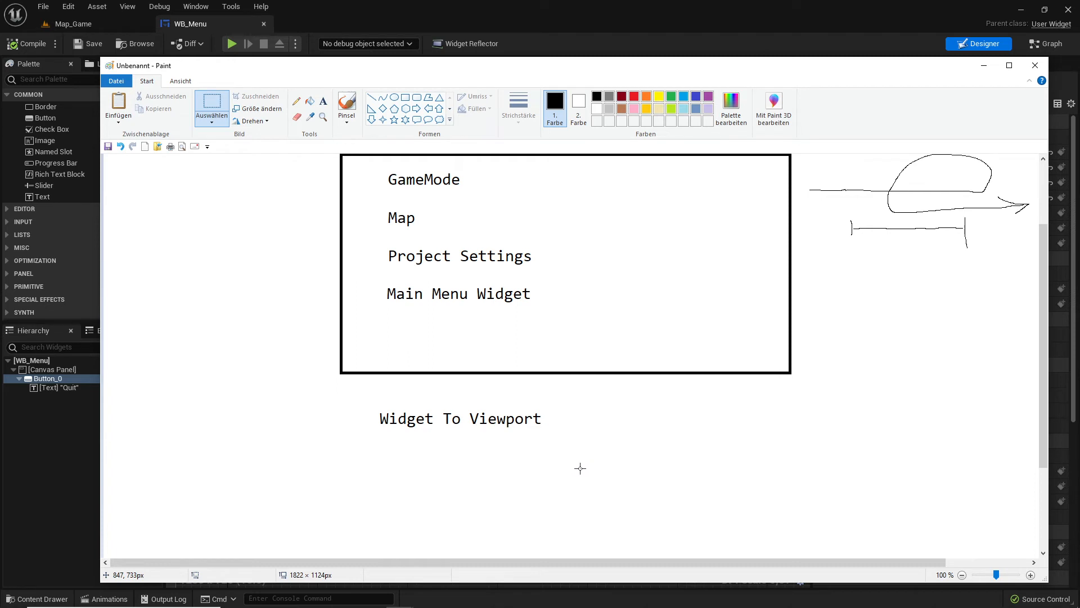
pyautogui.click(323, 101)
pyautogui.scroll(-3, 426, 392)
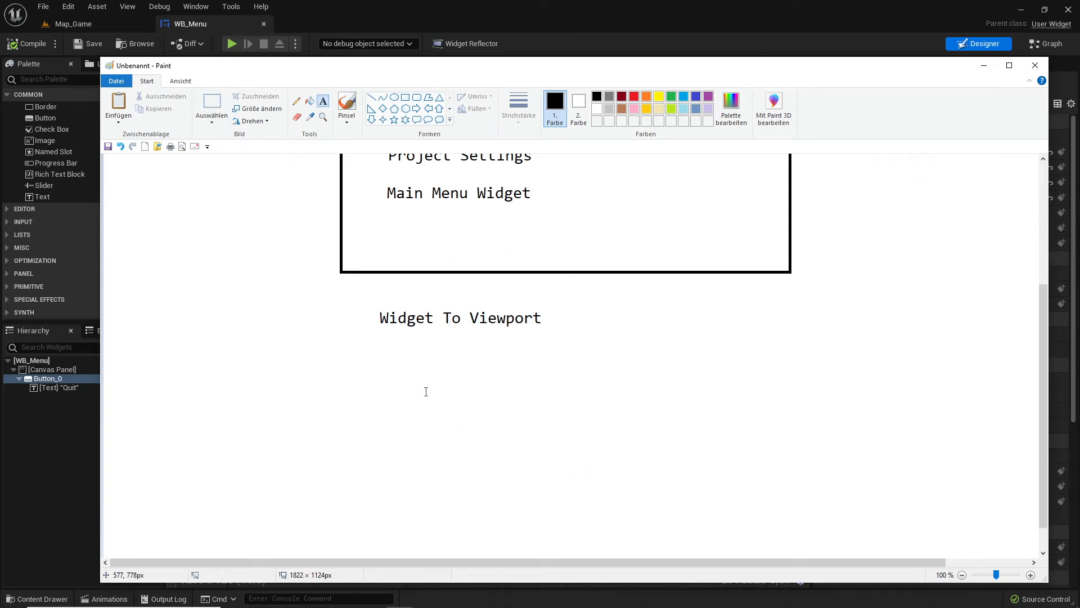
pyautogui.click(382, 356)
pyautogui.write('Widget')
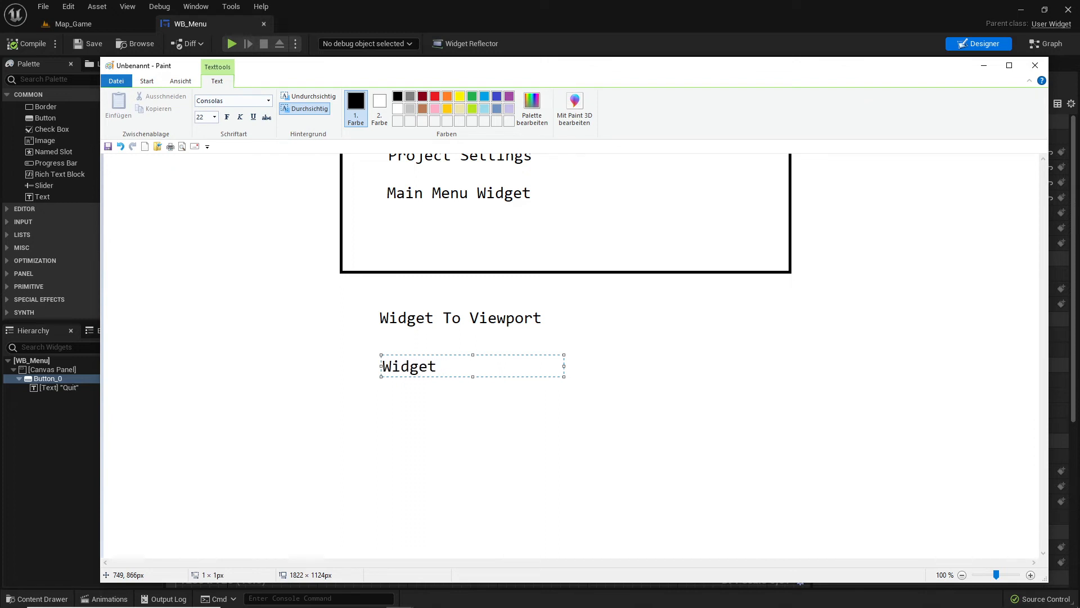
pyautogui.write(' finishing')
pyautogui.press('Return')
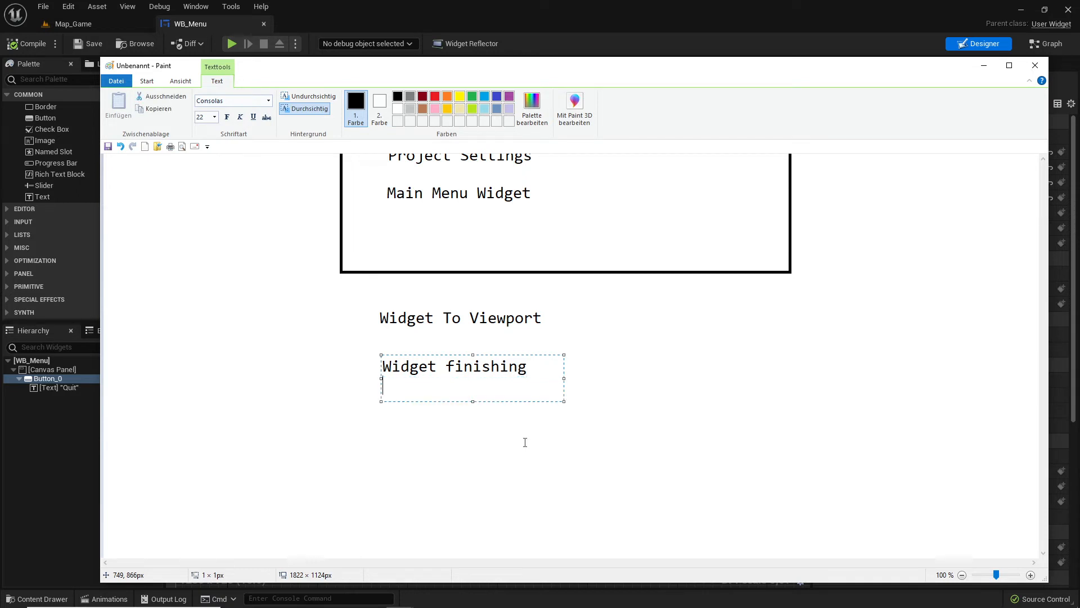
pyautogui.click(596, 298)
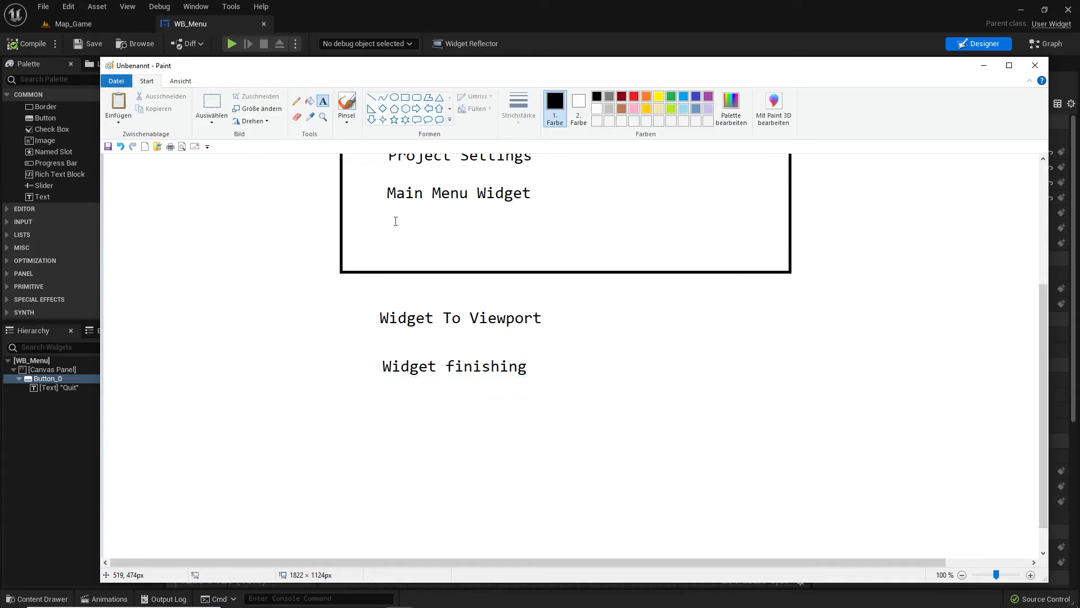
# - Move the "Widget finishing" text so it lines up with the left edge of "Widget To Viewport"
pyautogui.scroll(4, 448, 332)
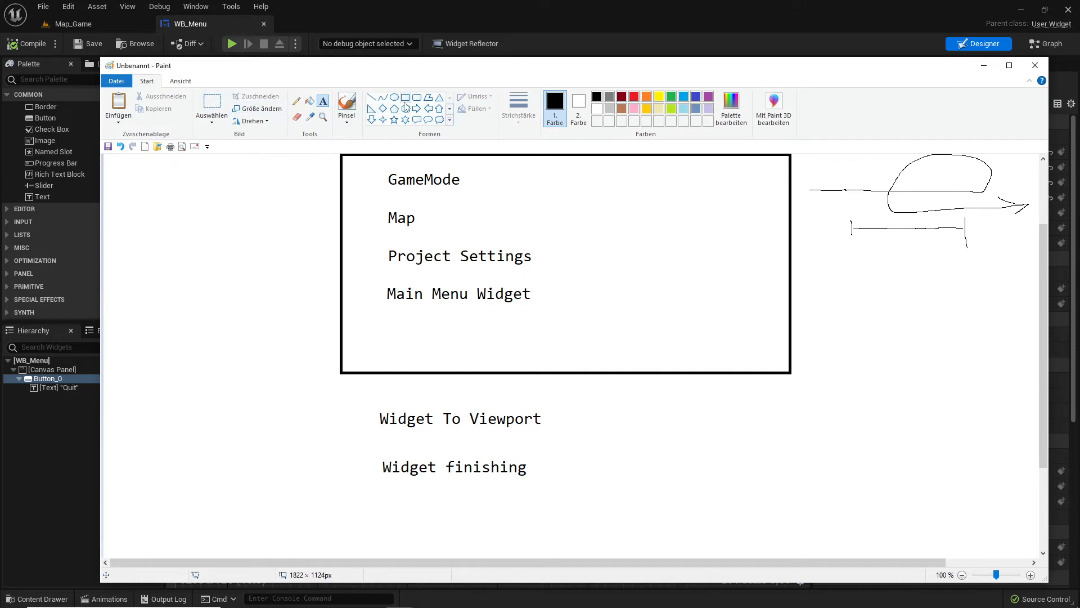
pyautogui.click(211, 103)
pyautogui.moveTo(374, 448)
pyautogui.mouseDown()
pyautogui.moveTo(429, 472)
pyautogui.moveTo(534, 487)
pyautogui.moveTo(508, 472)
pyautogui.mouseUp()
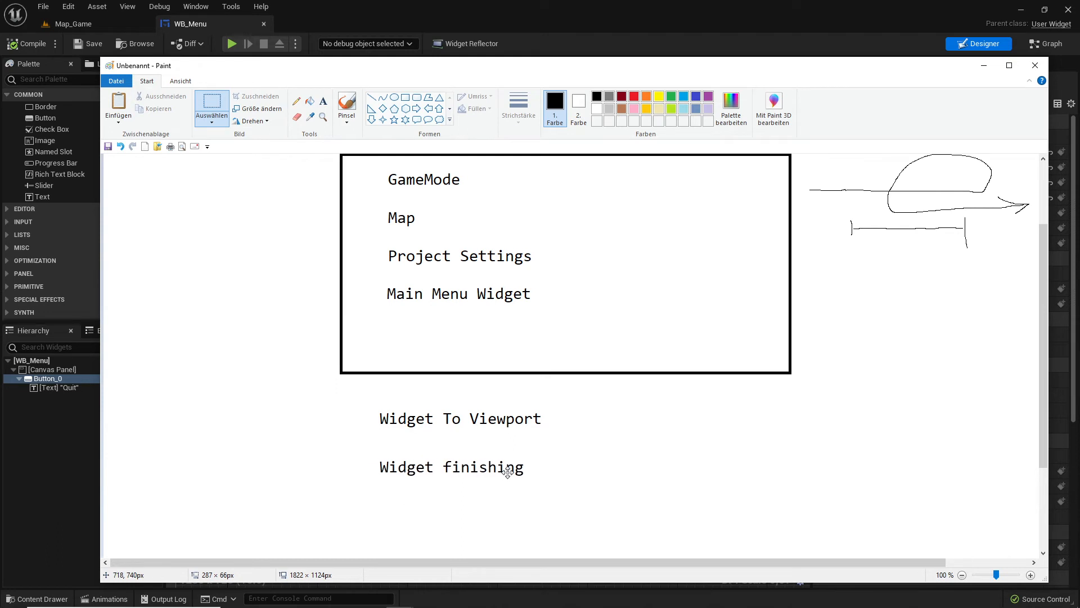
pyautogui.scroll(3, 571, 414)
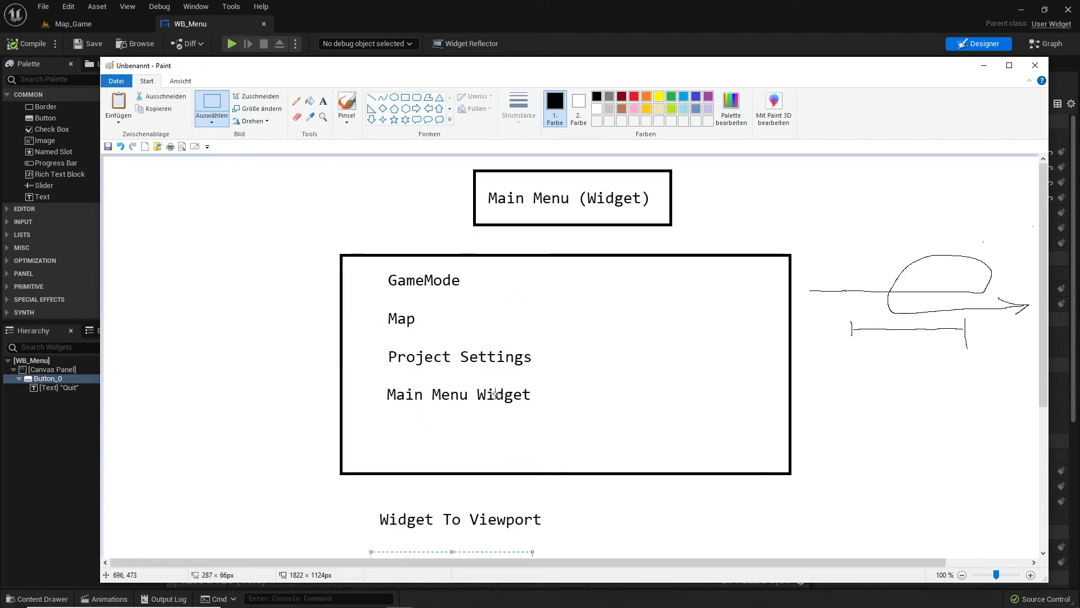
pyautogui.scroll(-6, 508, 345)
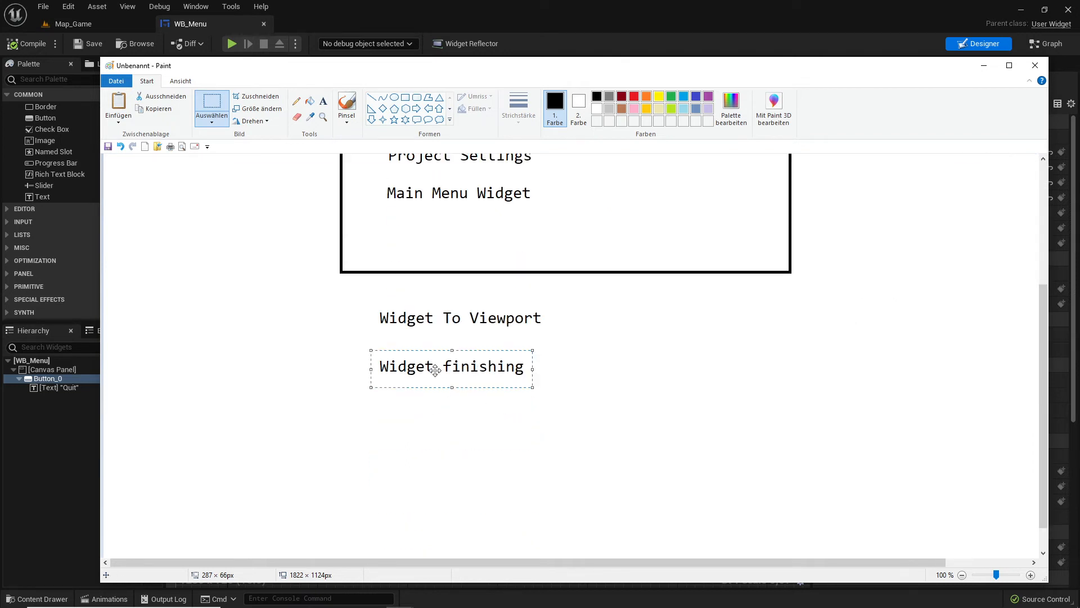
pyautogui.scroll(3, 524, 377)
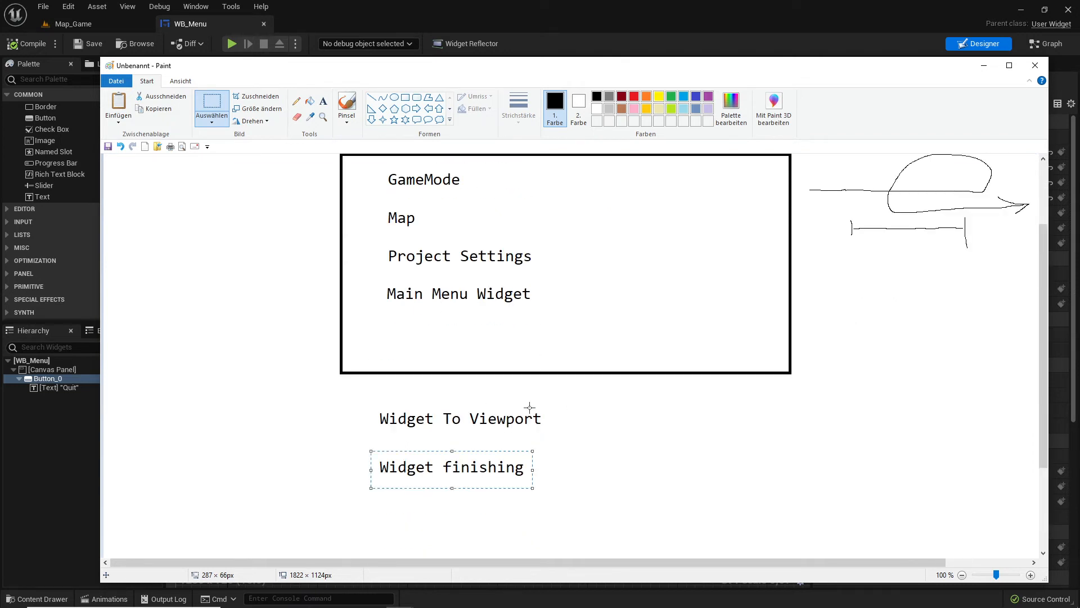
pyautogui.click(594, 461)
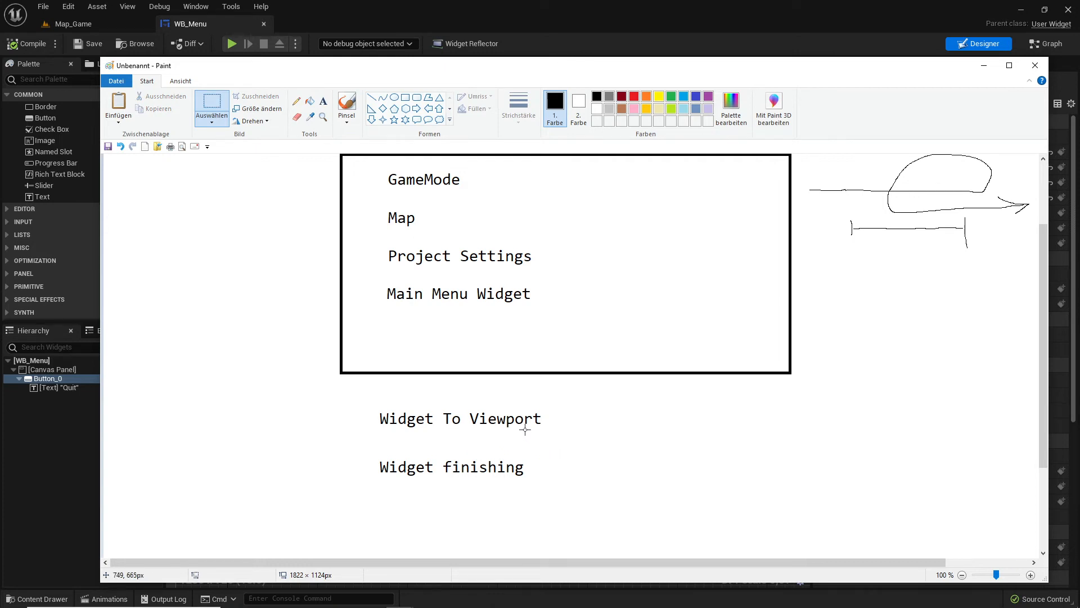
# - Draw a rectangle around "Widget To Viewport" and "Widget finishing", about as wide as the task box above
pyautogui.scroll(5, 519, 352)
pyautogui.scroll(-5, 513, 349)
pyautogui.click(323, 101)
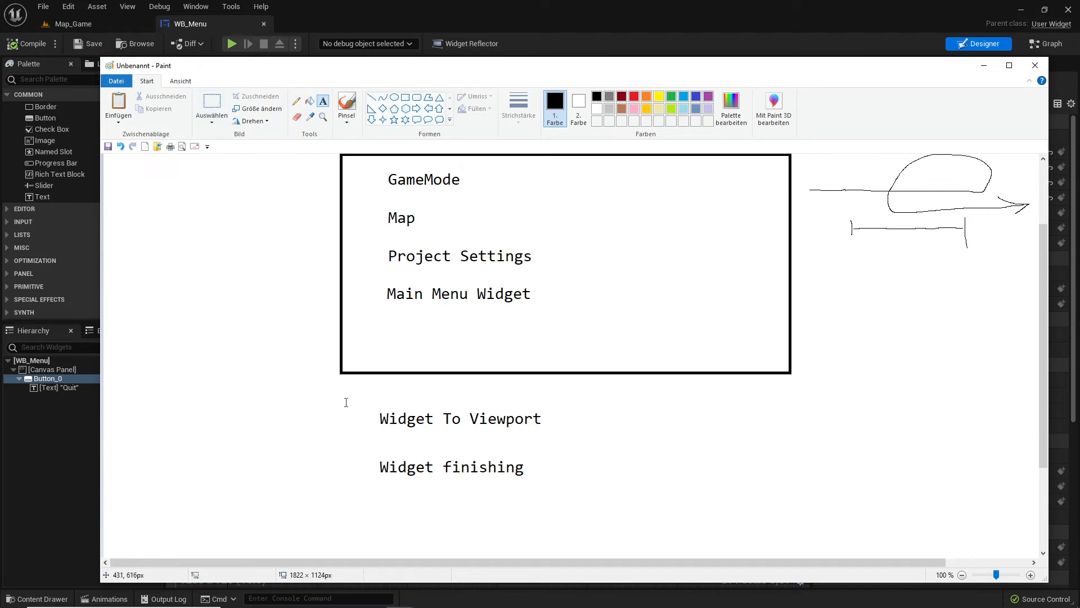
pyautogui.click(405, 97)
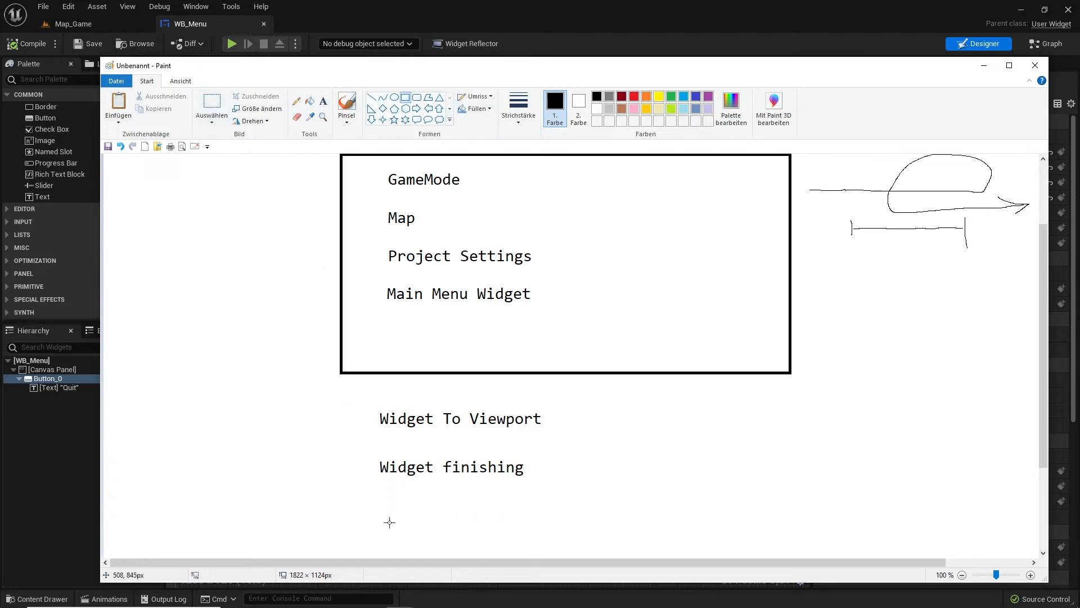
pyautogui.moveTo(343, 395); pyautogui.dragTo(793, 532)
pyautogui.click(863, 379)
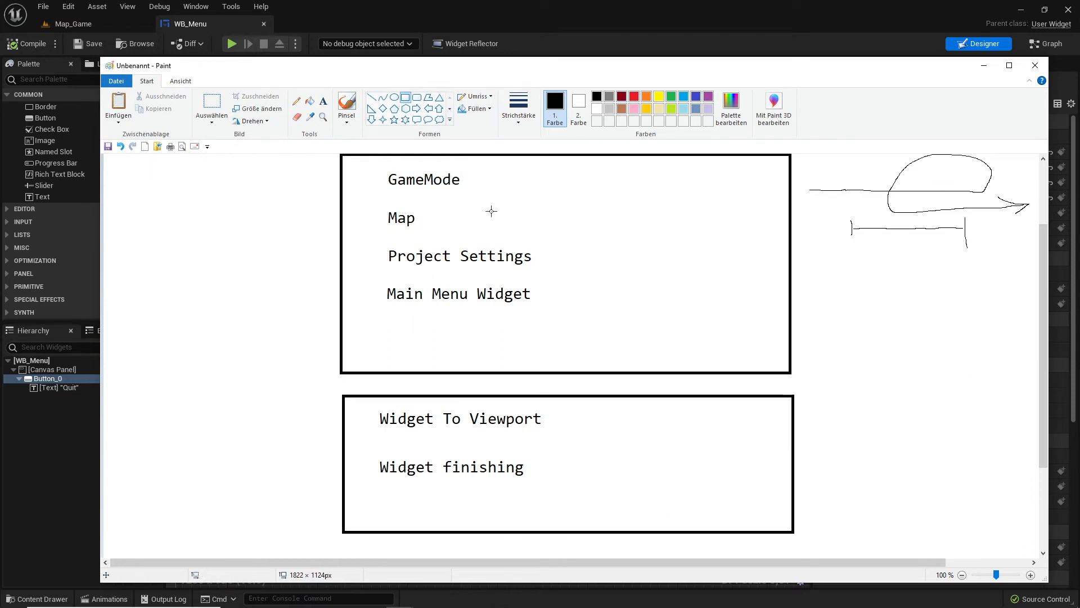
pyautogui.scroll(3, 516, 375)
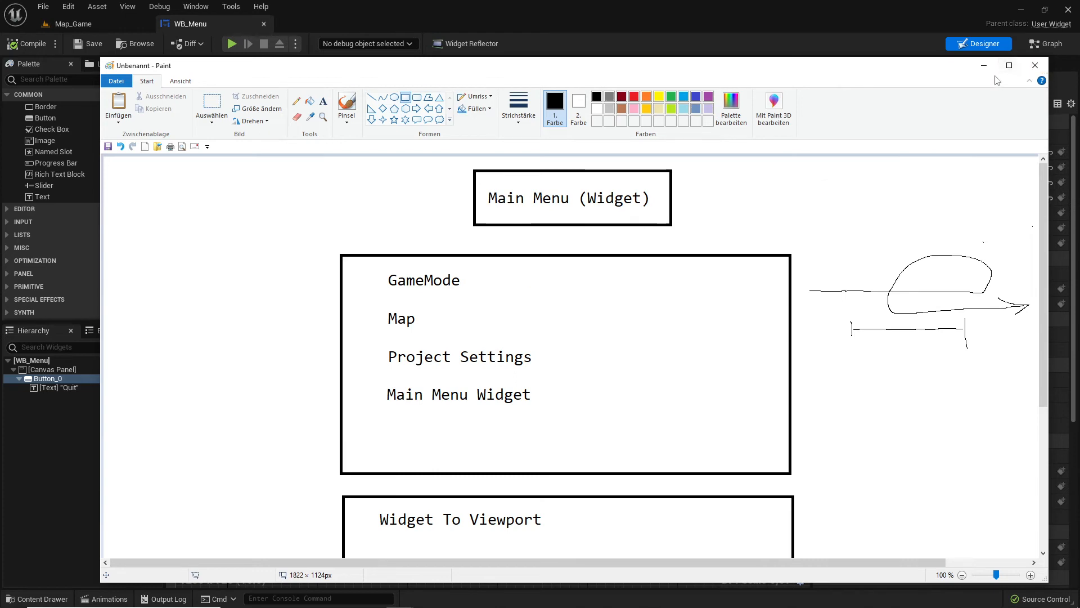
# - Switch back to Unreal Editor and open the GM_Game blueprint used as Map_Game's GameMode override
pyautogui.click(984, 65)
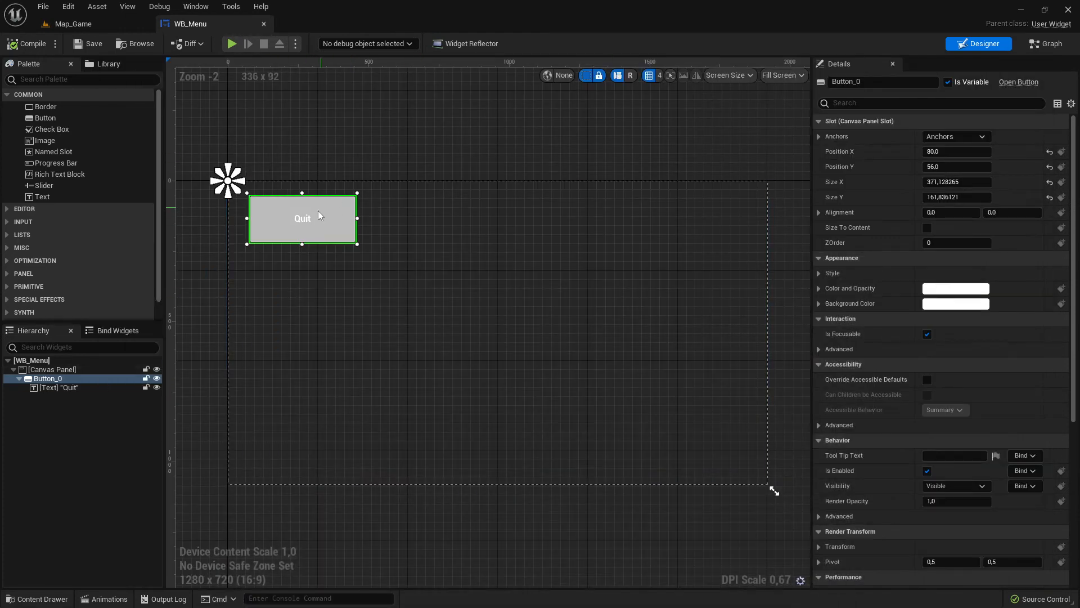
pyautogui.click(94, 27)
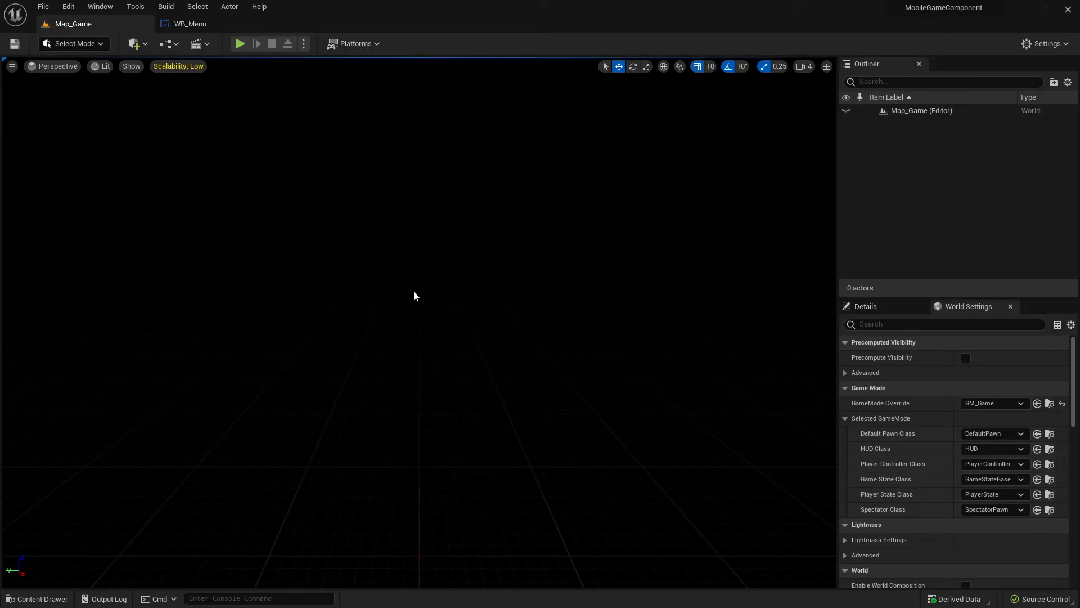
pyautogui.click(186, 25)
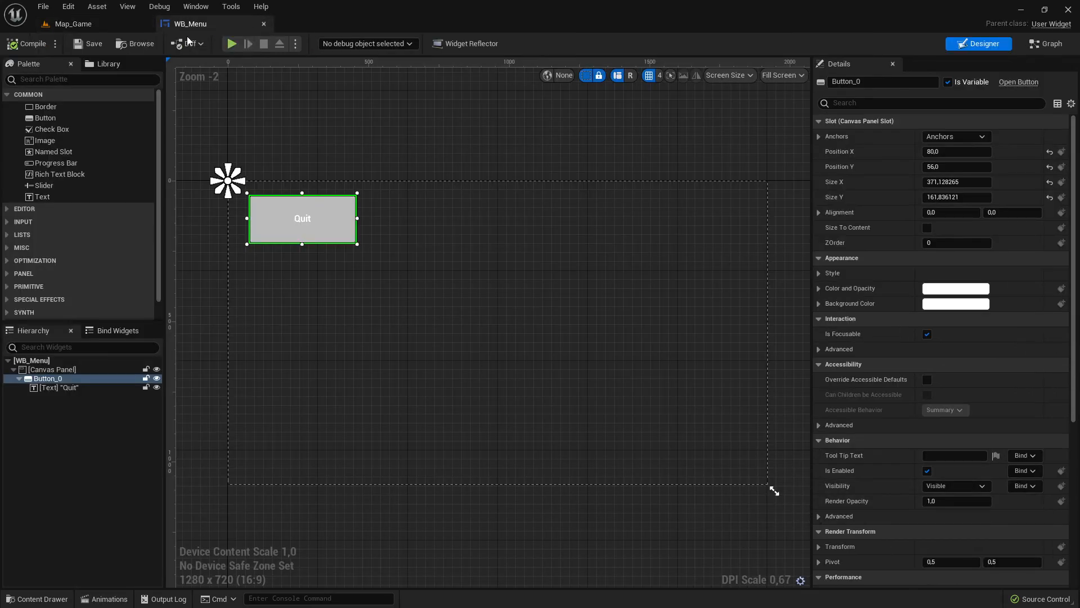
pyautogui.click(76, 25)
pyautogui.click(189, 29)
pyautogui.click(85, 23)
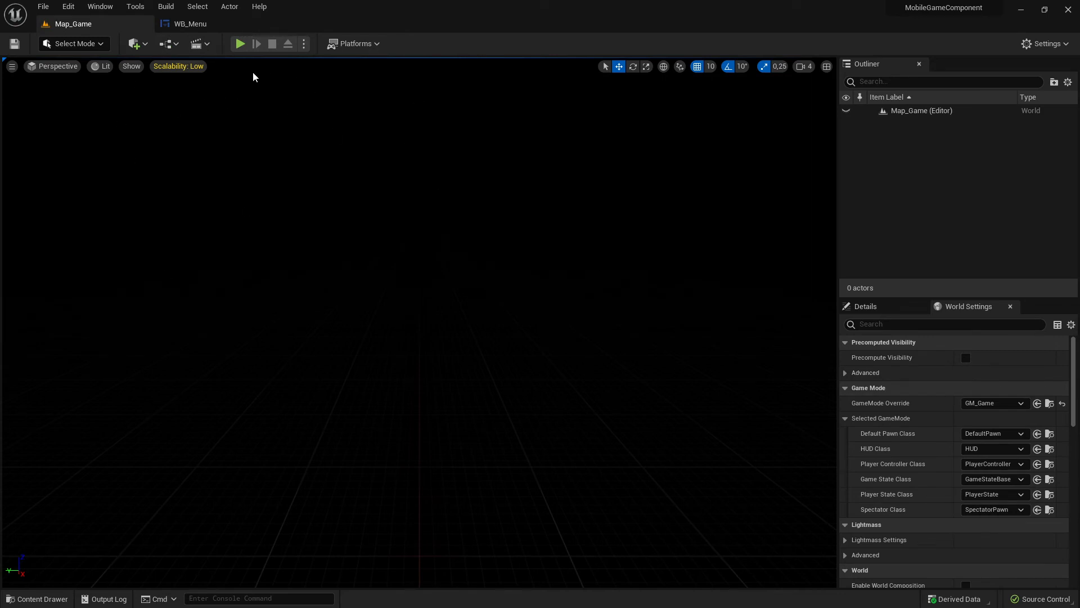
pyautogui.click(896, 309)
pyautogui.click(957, 306)
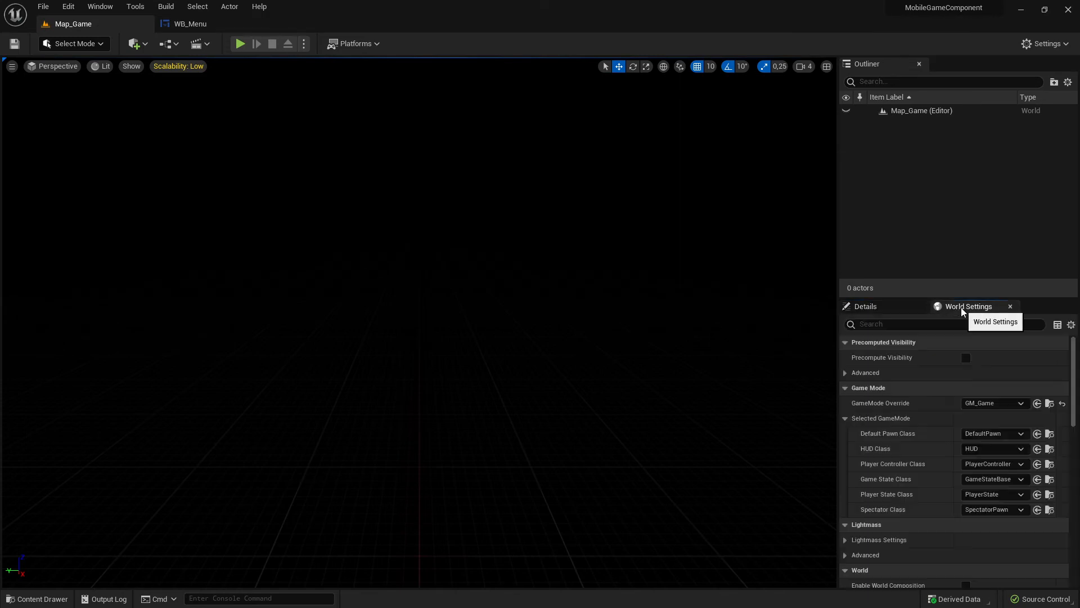
pyautogui.click(1049, 404)
pyautogui.doubleClick(214, 503)
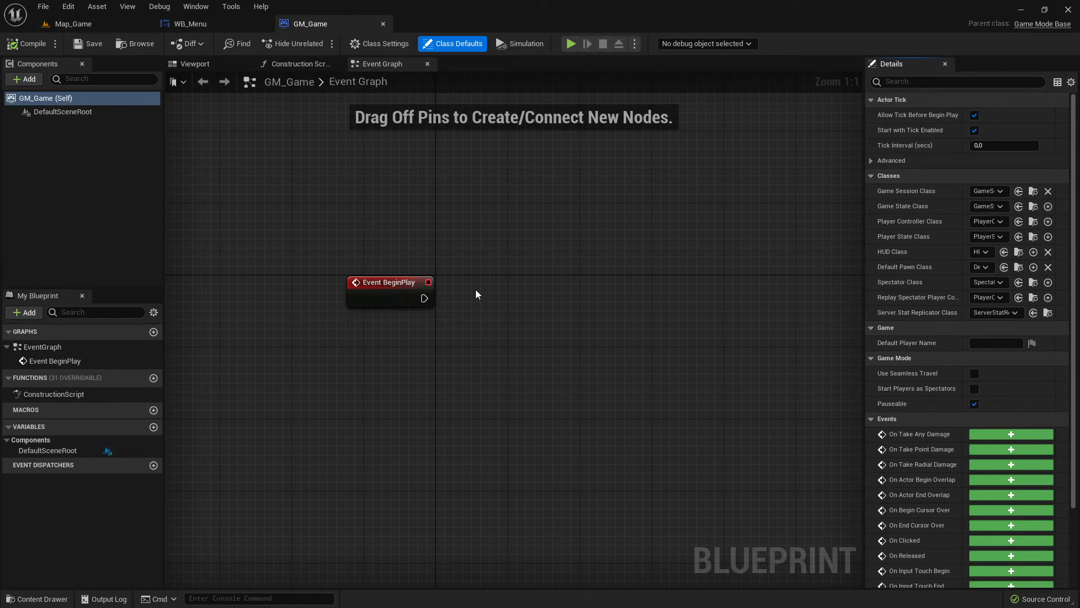
# - Add a Create Widget node executed by Event BeginPlay in GM_Game's event graph and place it in line with the event
pyautogui.moveTo(474, 293); pyautogui.dragTo(403, 296, button='right')
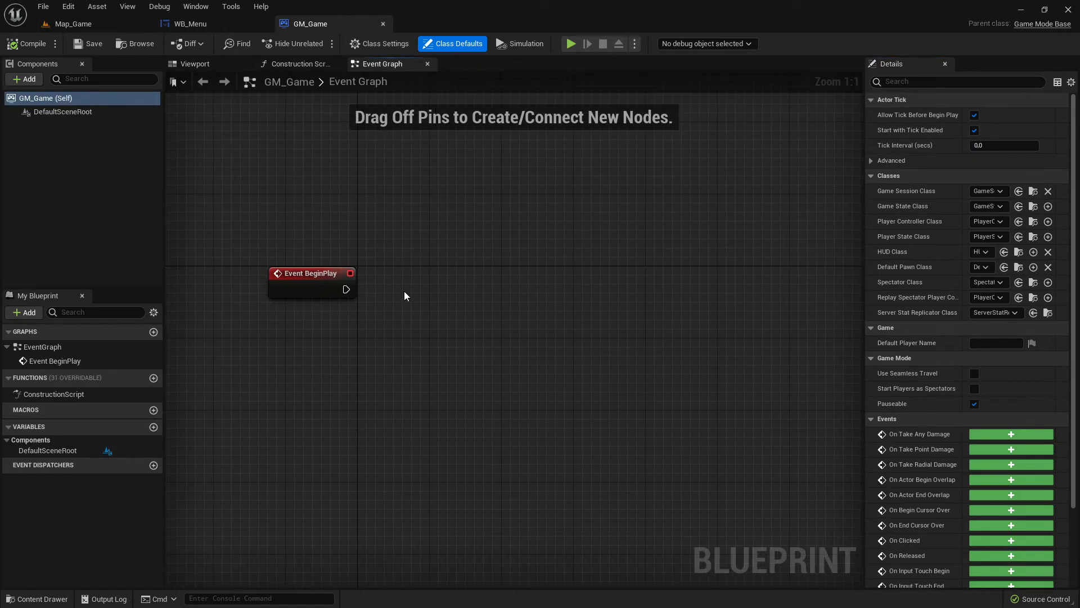
pyautogui.moveTo(349, 289); pyautogui.dragTo(443, 275)
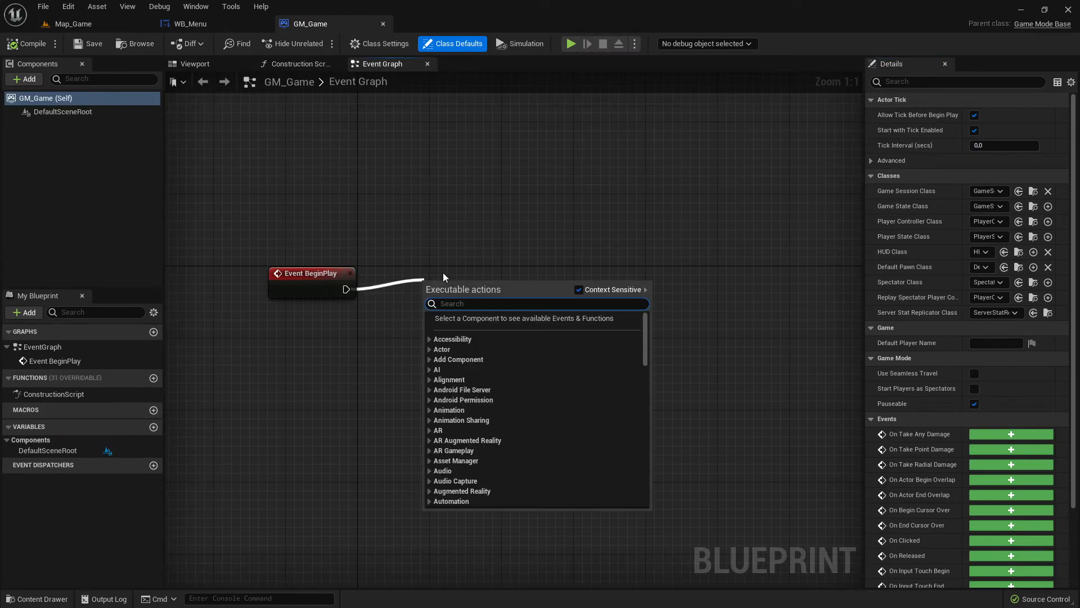
pyautogui.write('create wid')
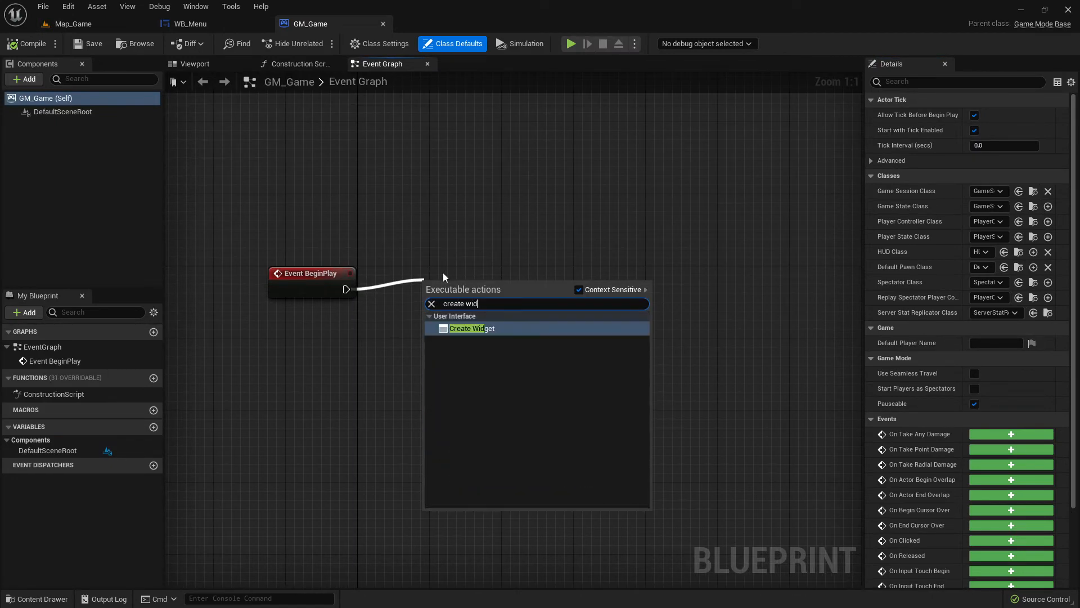
pyautogui.press('Return')
pyautogui.moveTo(485, 307); pyautogui.dragTo(528, 281)
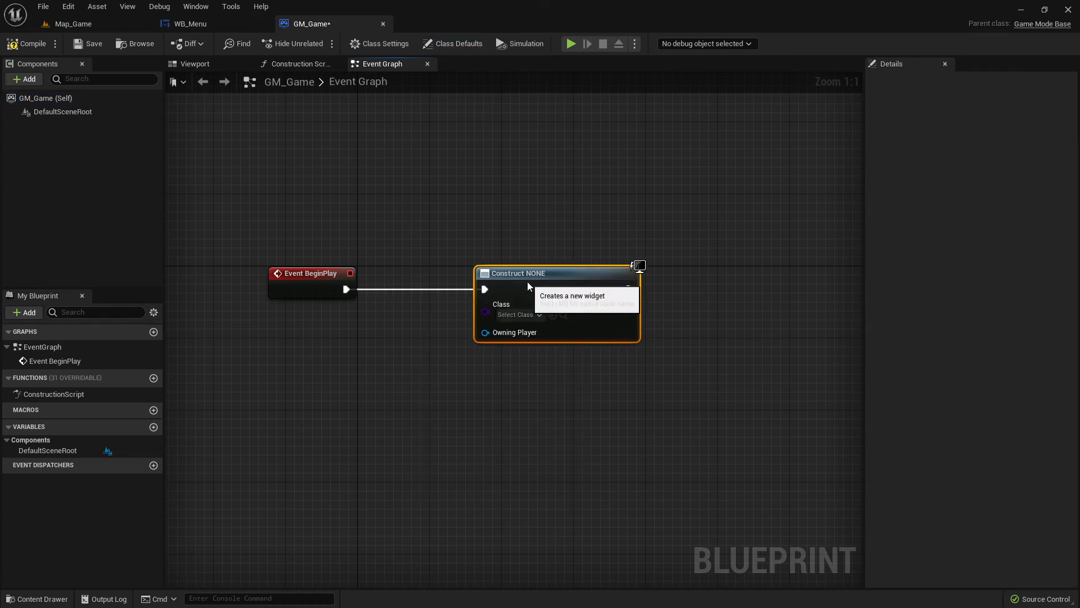
# - Set the Create Widget node's class to WB_Menu, and compile and save GM_Game
pyautogui.click(517, 315)
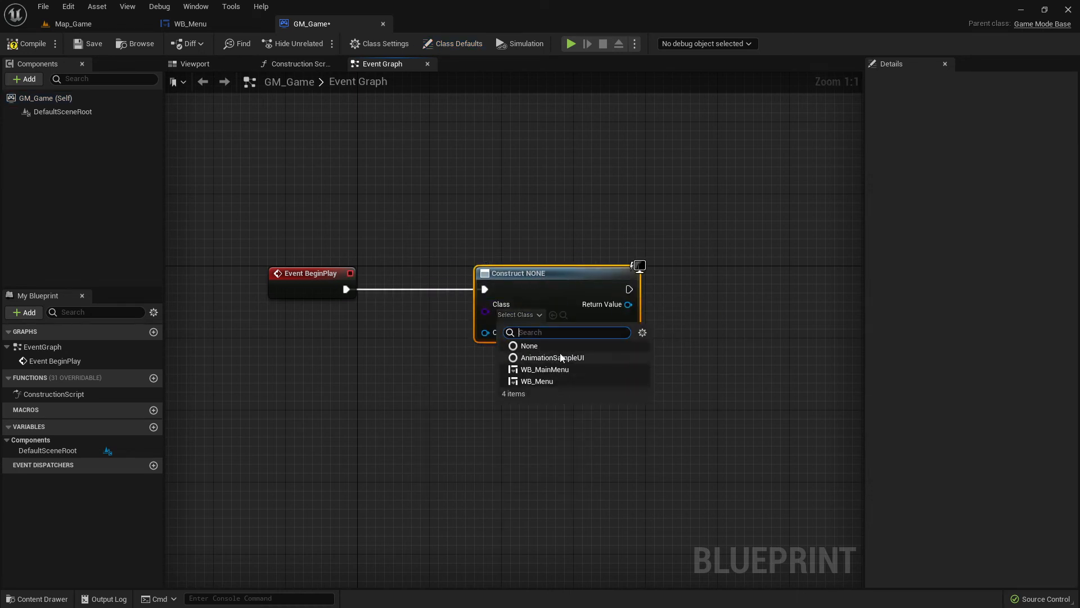
pyautogui.click(549, 382)
pyautogui.scroll(-2, 583, 348)
pyautogui.scroll(2, 583, 352)
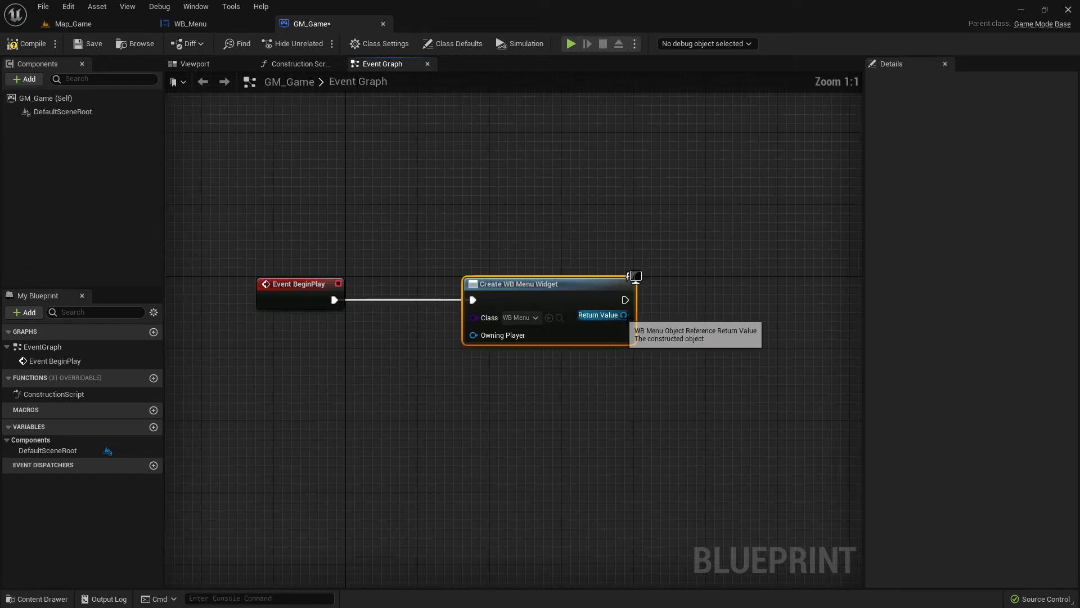
pyautogui.moveTo(687, 355); pyautogui.dragTo(588, 332, button='right')
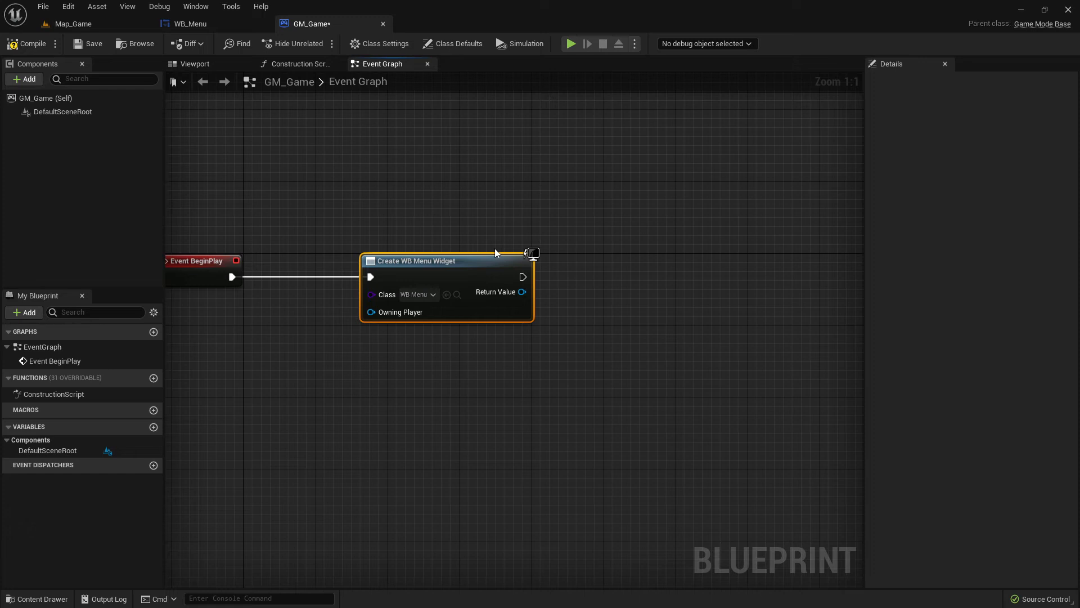
pyautogui.moveTo(495, 253); pyautogui.dragTo(576, 321, button='right')
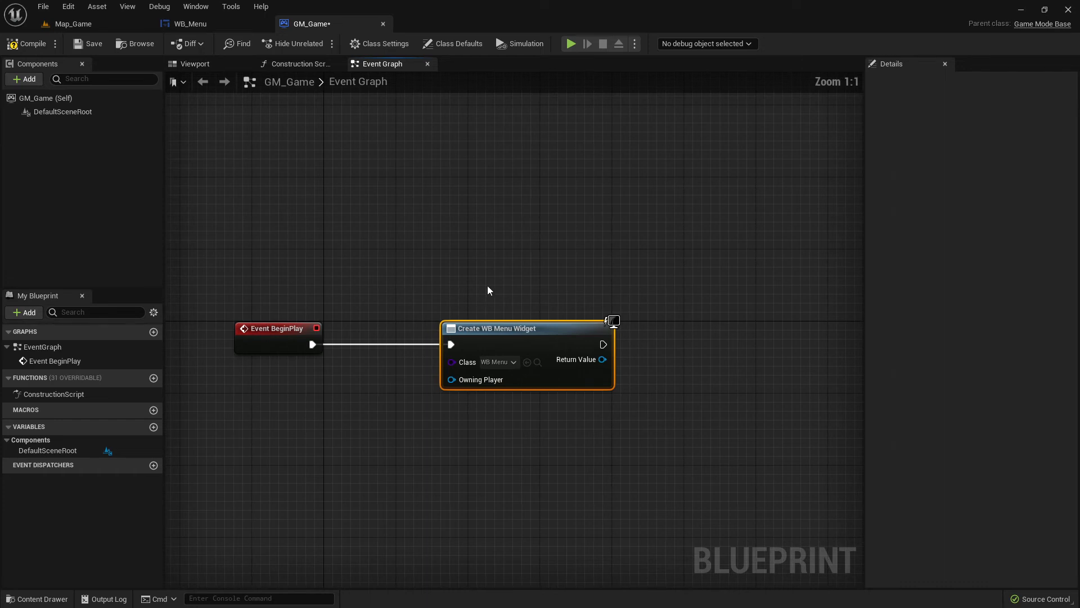
pyautogui.moveTo(487, 285); pyautogui.dragTo(466, 247, button='right')
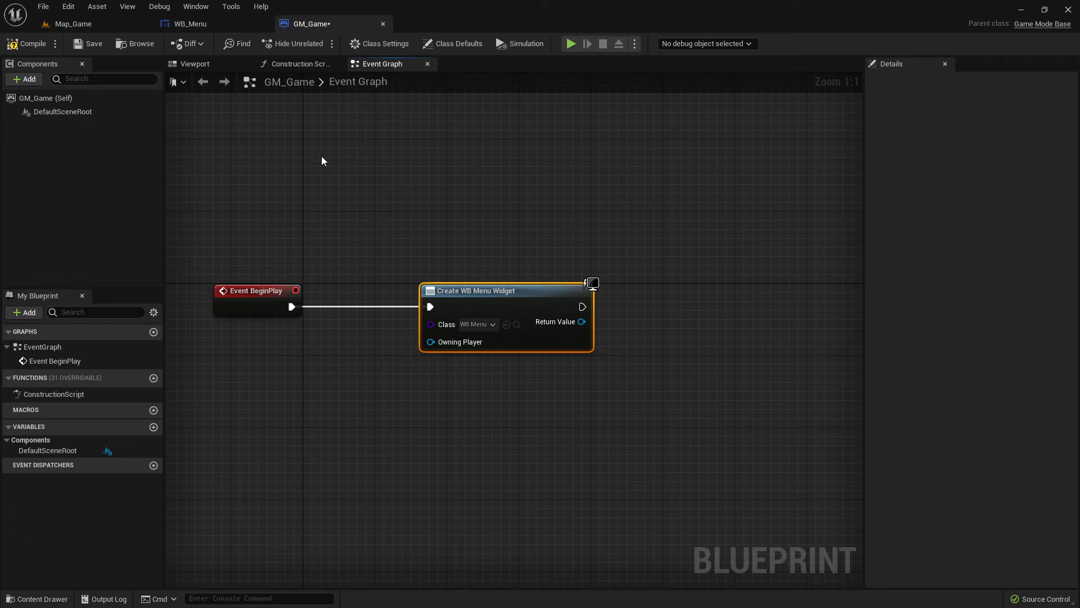
pyautogui.click(29, 43)
pyautogui.click(90, 44)
pyautogui.moveTo(699, 307); pyautogui.dragTo(560, 279, button='right')
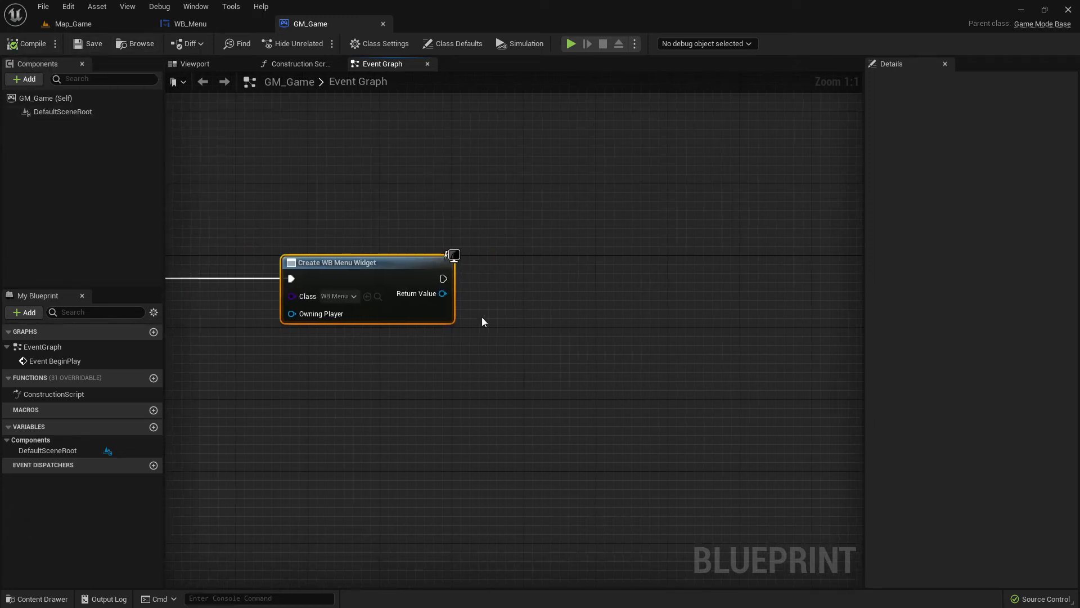
pyautogui.moveTo(473, 338); pyautogui.dragTo(654, 463, button='right')
pyautogui.moveTo(557, 398); pyautogui.dragTo(535, 309, button='right')
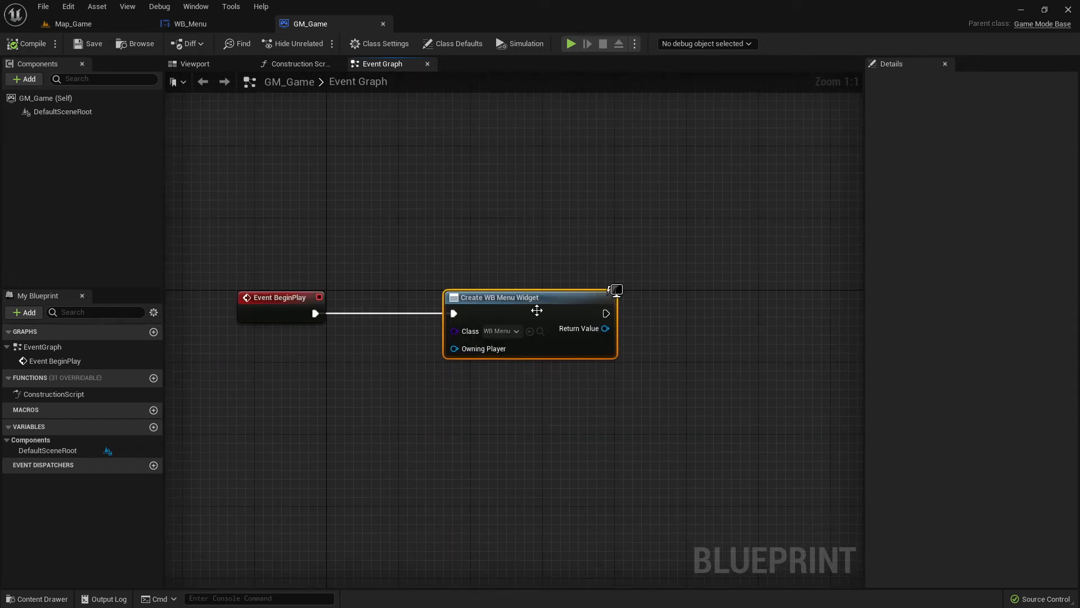
pyautogui.click(500, 336)
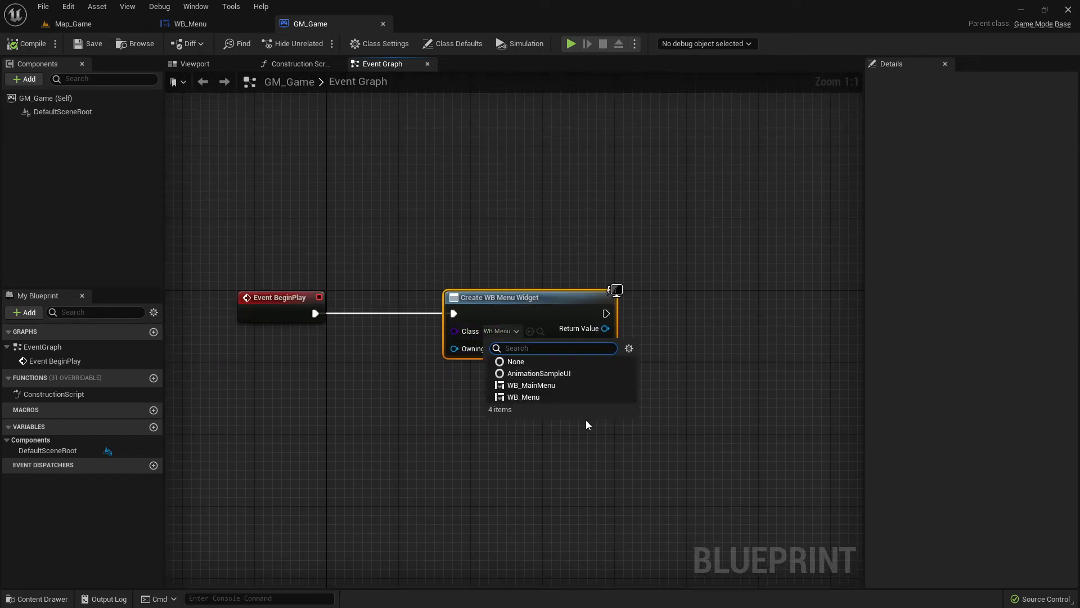
pyautogui.click(672, 451)
# - Add an Add to Viewport node from the Create WB Menu Widget node's return value and place it in line with that node
pyautogui.moveTo(694, 328); pyautogui.dragTo(539, 356, button='right')
pyautogui.moveTo(450, 356); pyautogui.dragTo(568, 349)
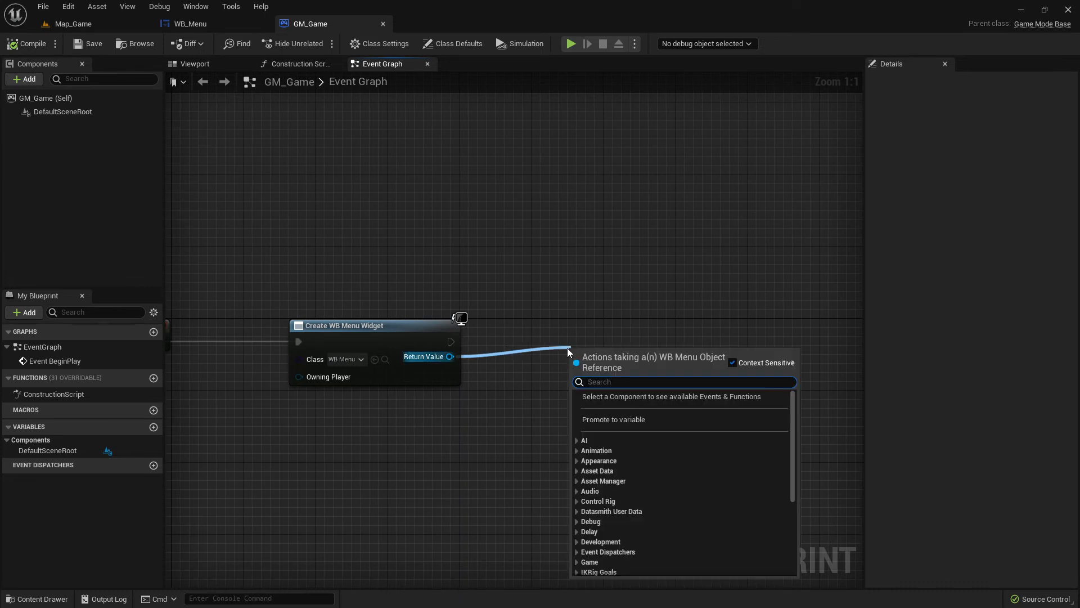
pyautogui.write('add')
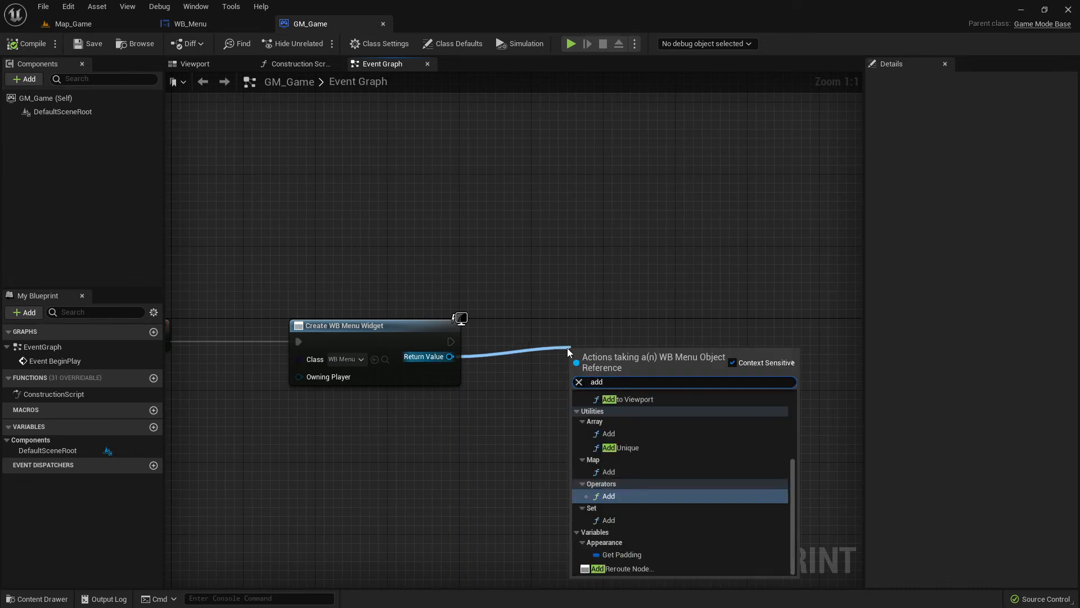
pyautogui.write(' to')
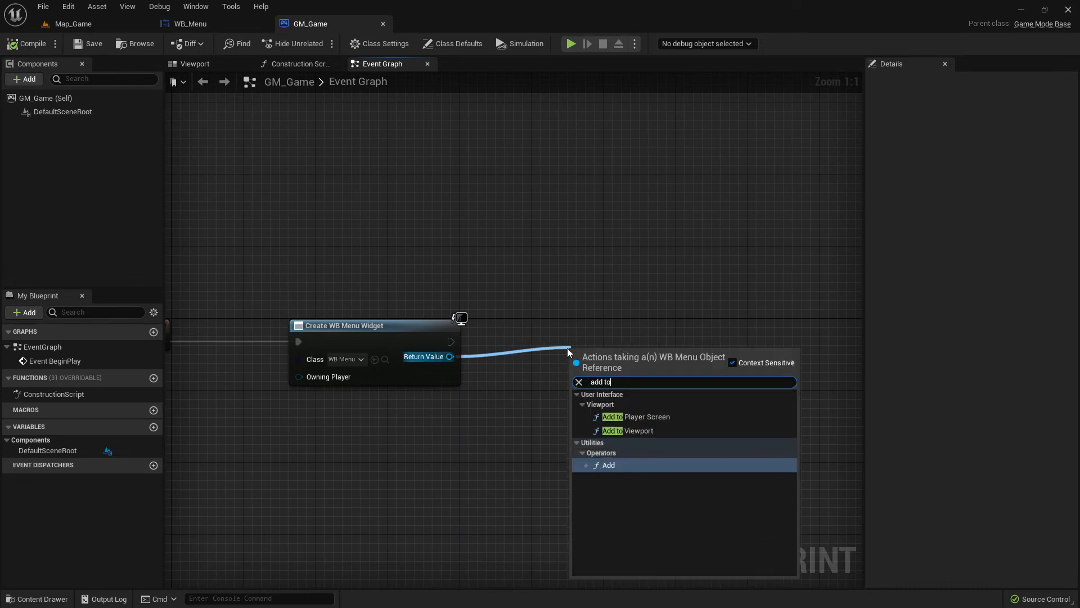
pyautogui.click(642, 430)
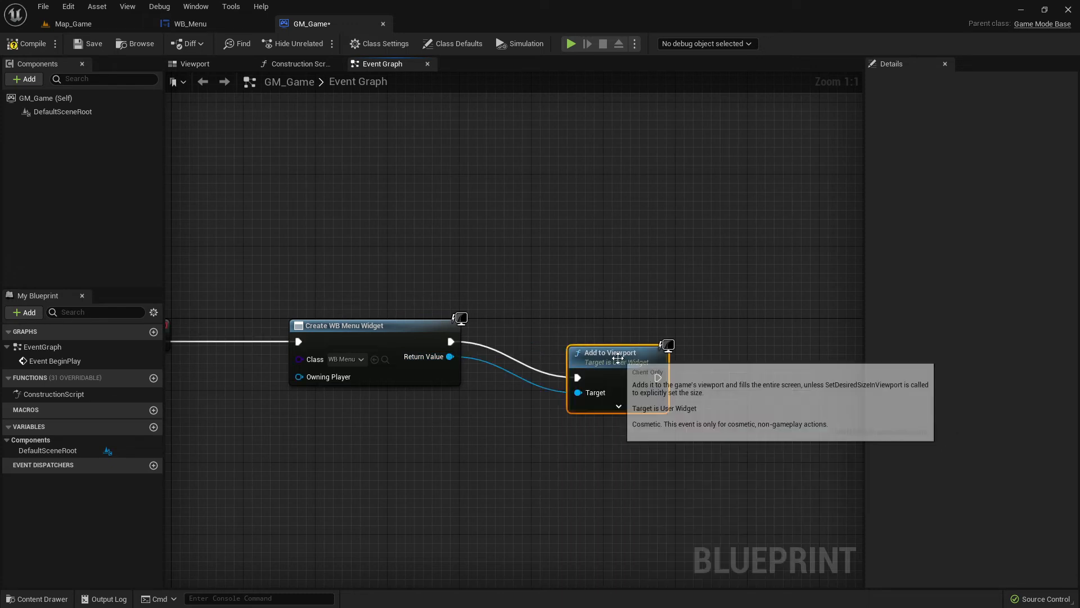
pyautogui.moveTo(596, 354); pyautogui.dragTo(673, 318)
# - Move the Event BeginPlay node farther from the Create WB Menu Widget node while keeping their execution pins level
pyautogui.scroll(-1, 449, 378)
pyautogui.scroll(-1, 449, 378)
pyautogui.moveTo(449, 378); pyautogui.dragTo(574, 354, button='right')
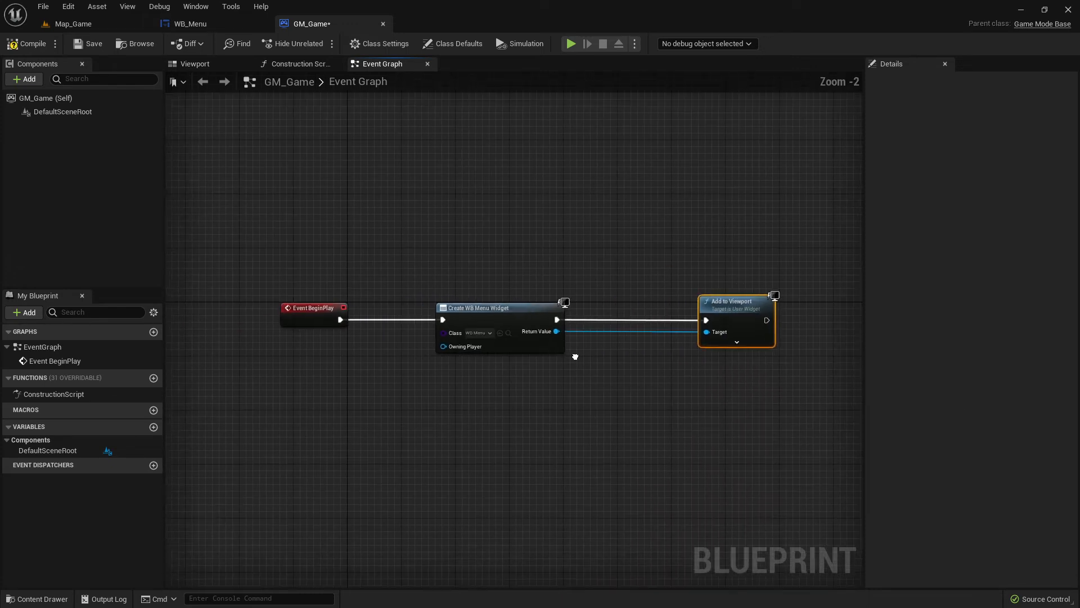
pyautogui.moveTo(241, 242); pyautogui.dragTo(772, 402)
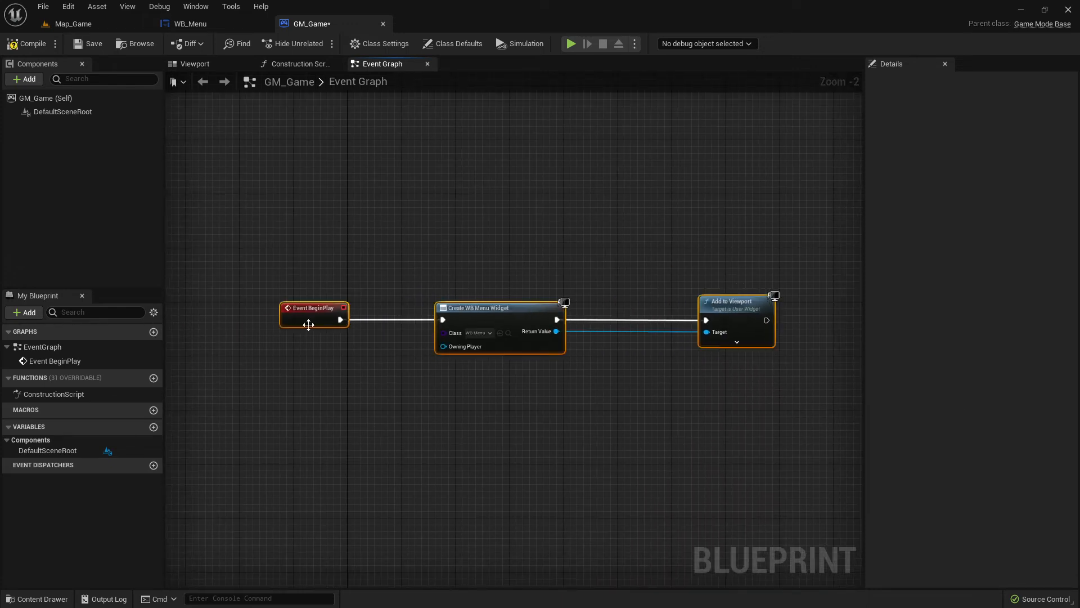
pyautogui.click(309, 373)
pyautogui.moveTo(309, 314); pyautogui.dragTo(224, 305)
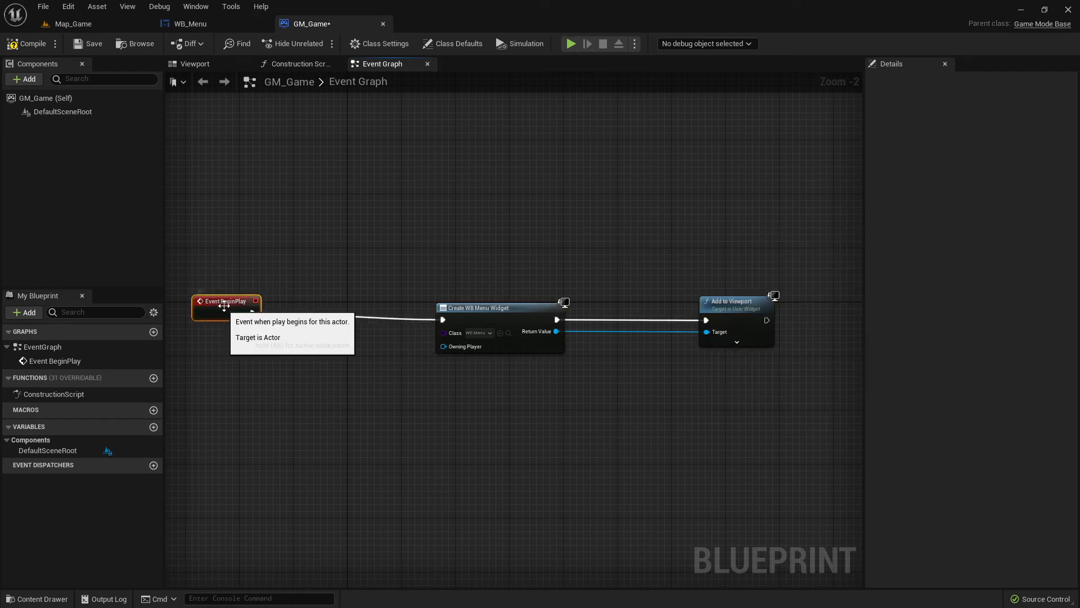
pyautogui.moveTo(492, 377); pyautogui.dragTo(395, 376, button='right')
# - Group the Create WB Menu Widget and Add to Viewport nodes in a comment titled "Widget Add To Viewport"
pyautogui.moveTo(306, 248); pyautogui.dragTo(723, 372)
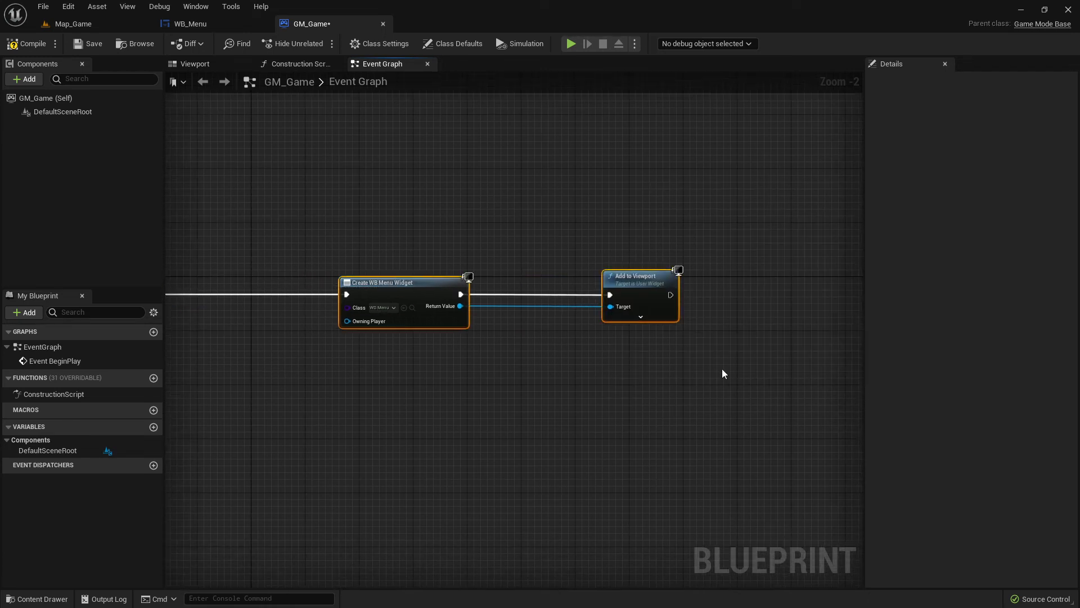
pyautogui.press('c')
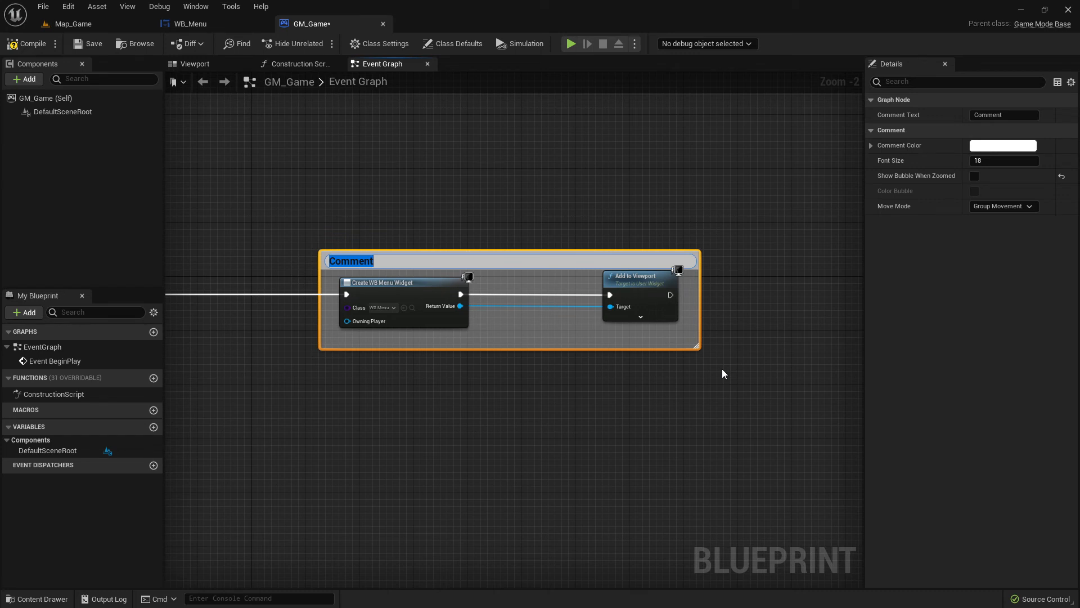
pyautogui.write('Widget Add To Viewport')
pyautogui.press('Return')
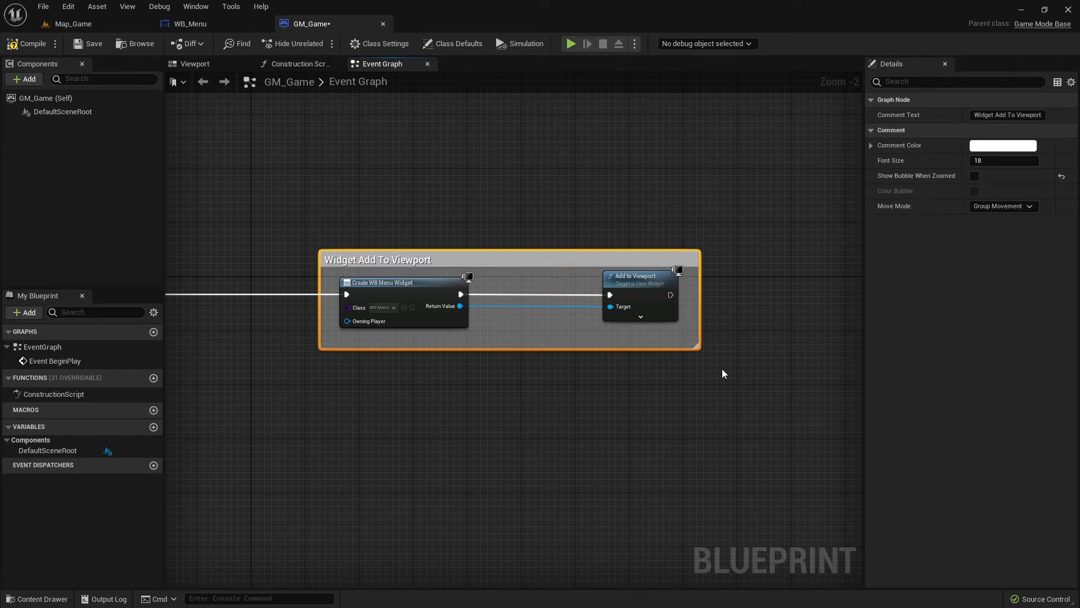
# - Set the "Widget Add To Viewport" comment's color to black and save GM_Game
pyautogui.click(1004, 147)
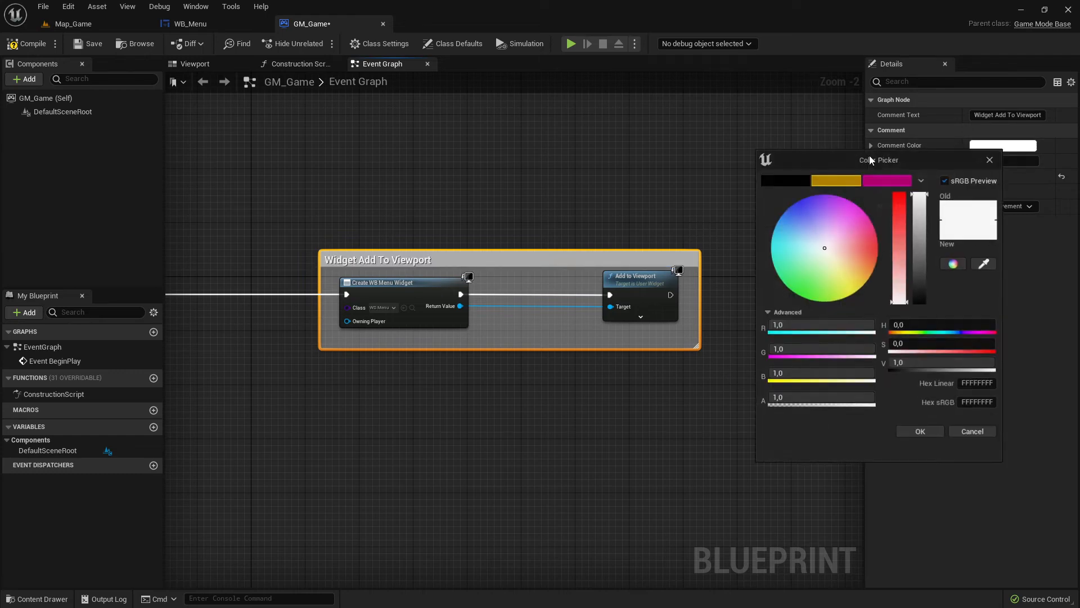
pyautogui.click(777, 181)
pyautogui.click(920, 431)
pyautogui.moveTo(403, 428); pyautogui.dragTo(456, 429, button='right')
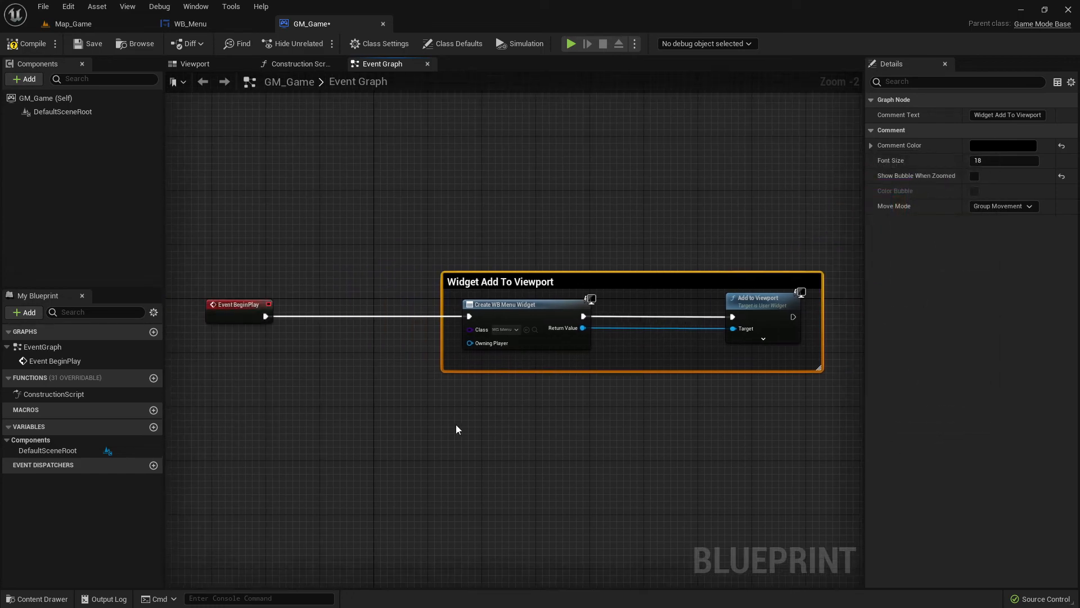
pyautogui.scroll(-1, 497, 448)
pyautogui.scroll(3, 497, 448)
pyautogui.scroll(-1, 487, 429)
pyautogui.scroll(-2, 486, 429)
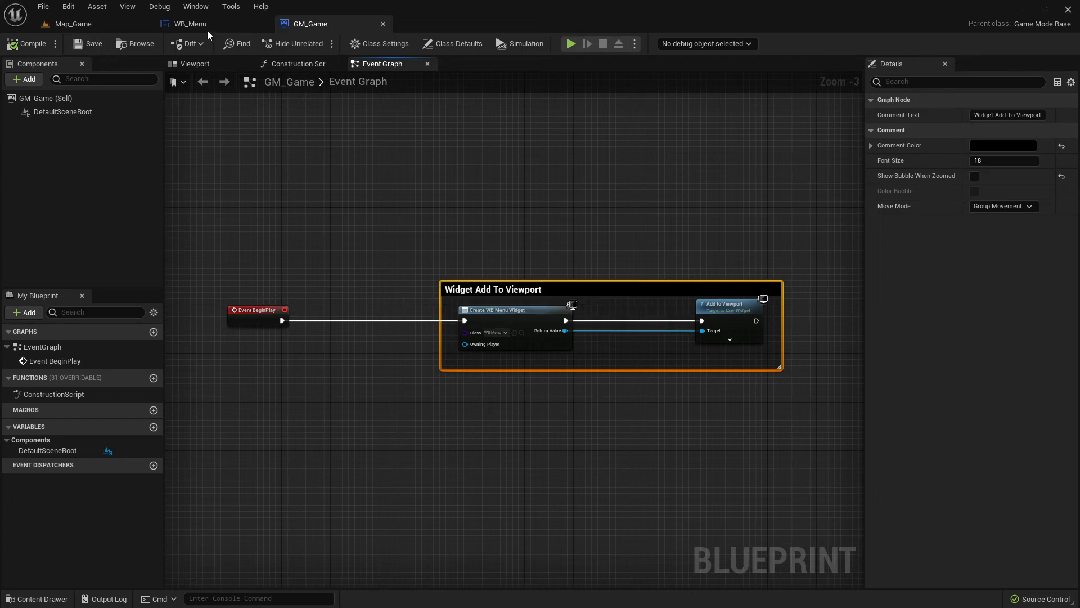
# - Play Map_Game in the editor to check the displayed menu widget, and stop the simulation
pyautogui.click(191, 24)
pyautogui.click(73, 24)
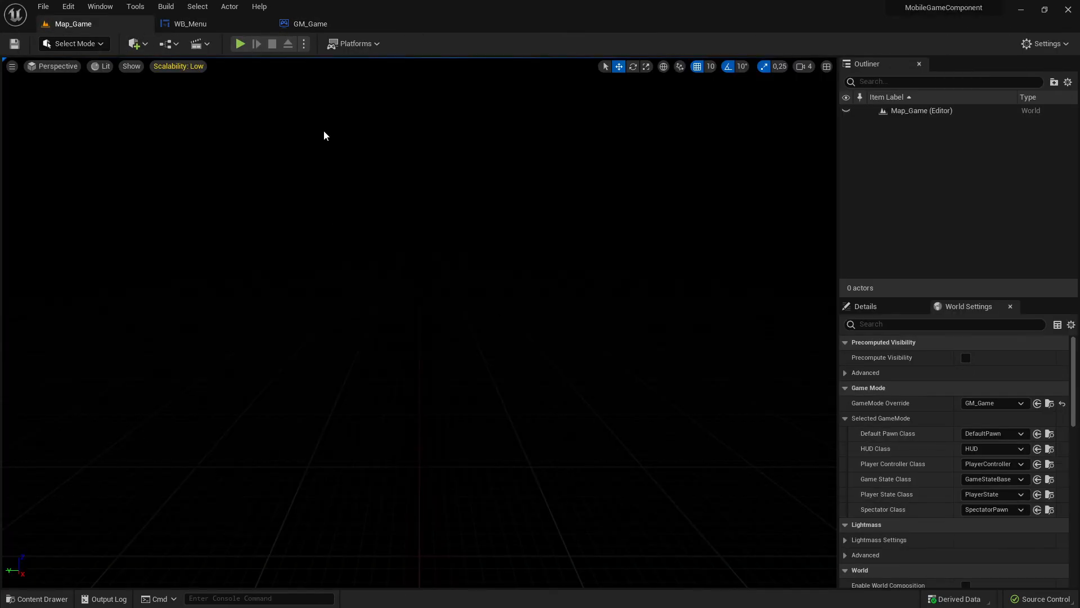
pyautogui.click(245, 46)
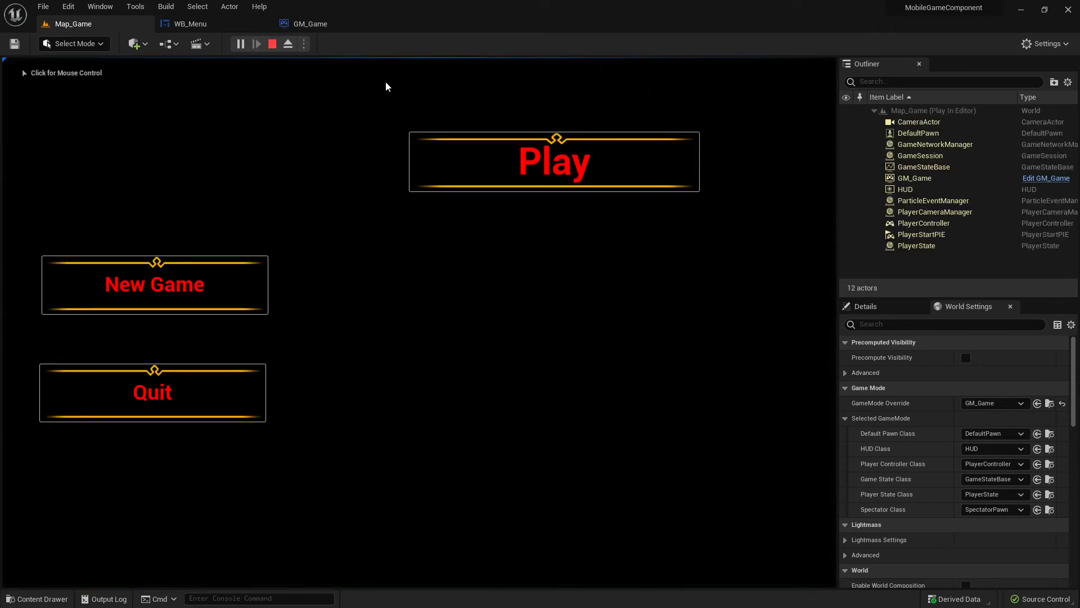
pyautogui.click(273, 44)
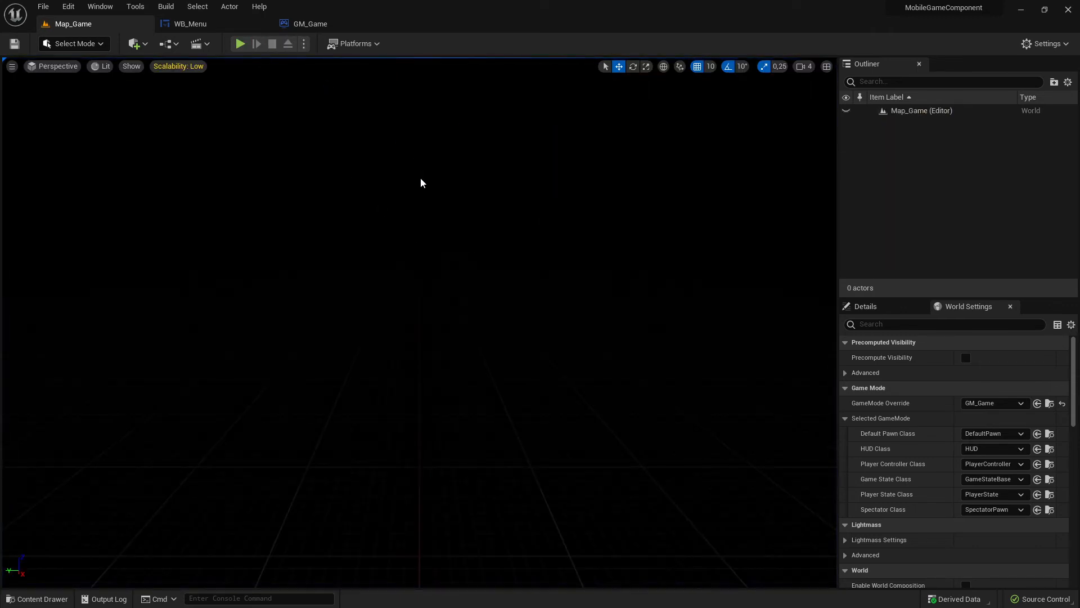
# - Check the widget class assigned to GM_Game's Create Widget node and locate its WB_Menu asset in the project content
pyautogui.click(196, 25)
pyautogui.click(294, 25)
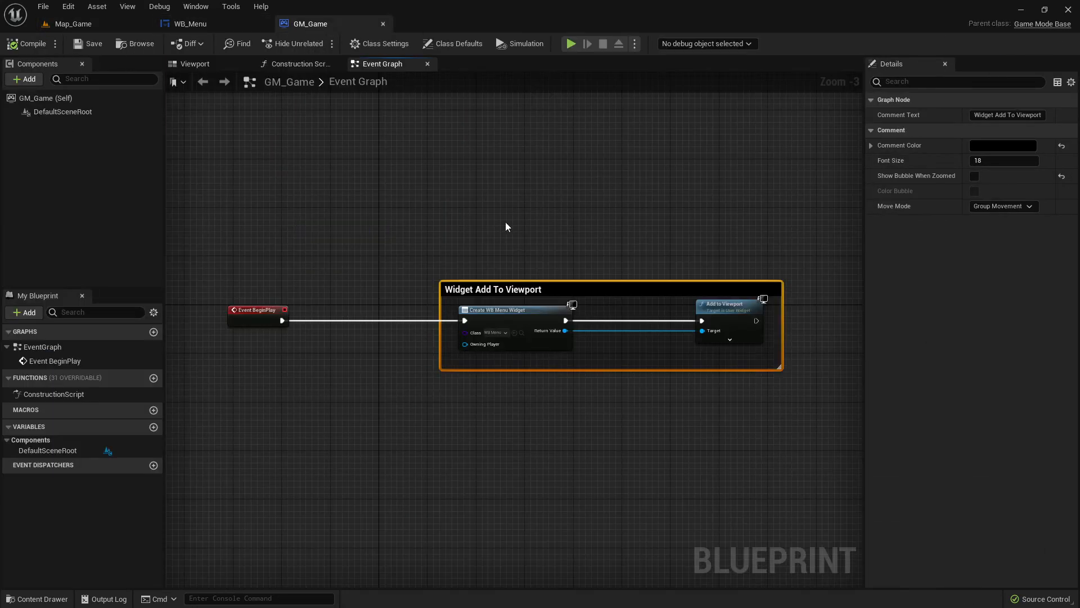
pyautogui.scroll(3, 548, 347)
pyautogui.click(500, 332)
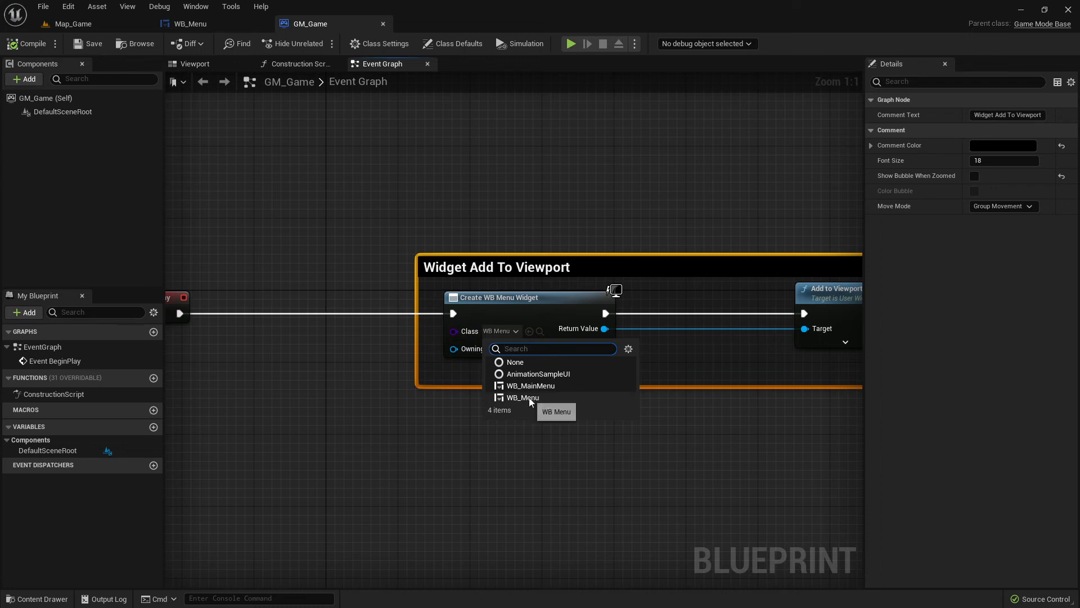
pyautogui.click(369, 389)
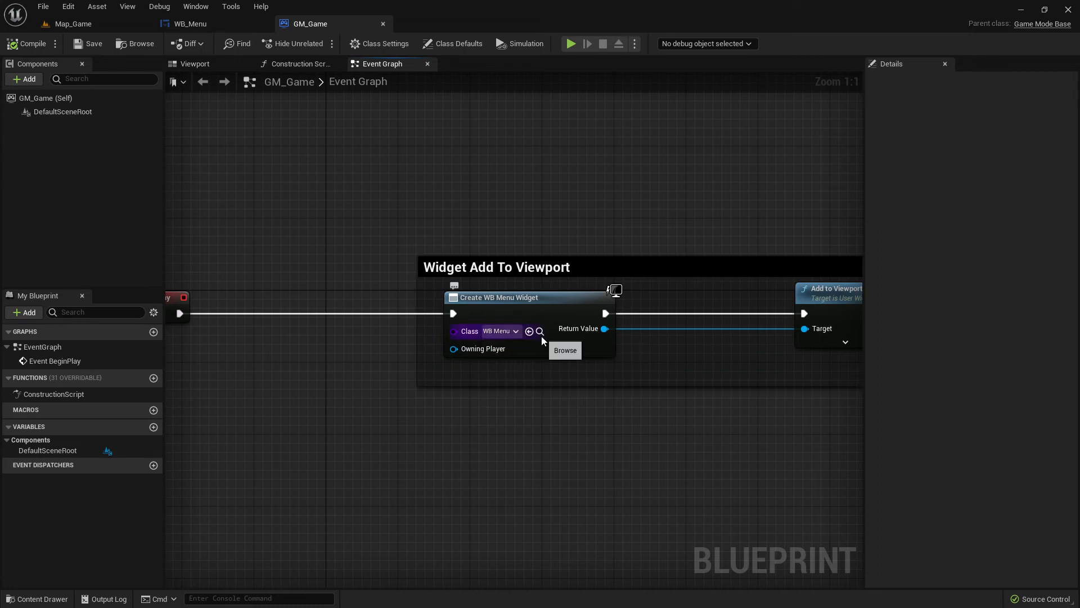
pyautogui.click(539, 331)
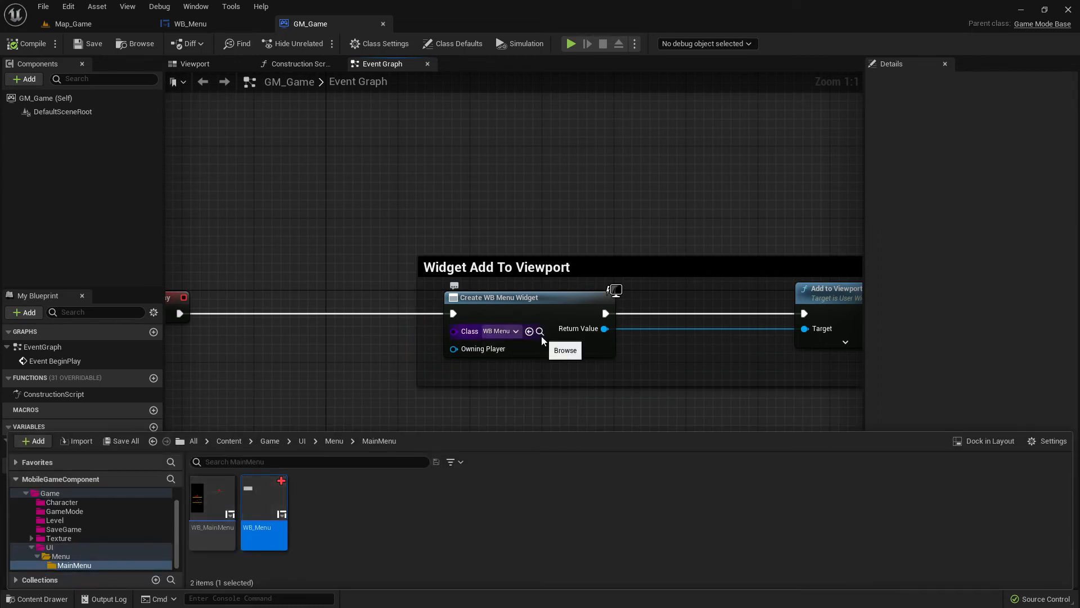
pyautogui.click(415, 394)
# - Review the Quit button layout in WB_Menu's designer and return to GM_Game's event graph
pyautogui.scroll(-3, 479, 267)
pyautogui.scroll(3, 478, 267)
pyautogui.scroll(-2, 479, 267)
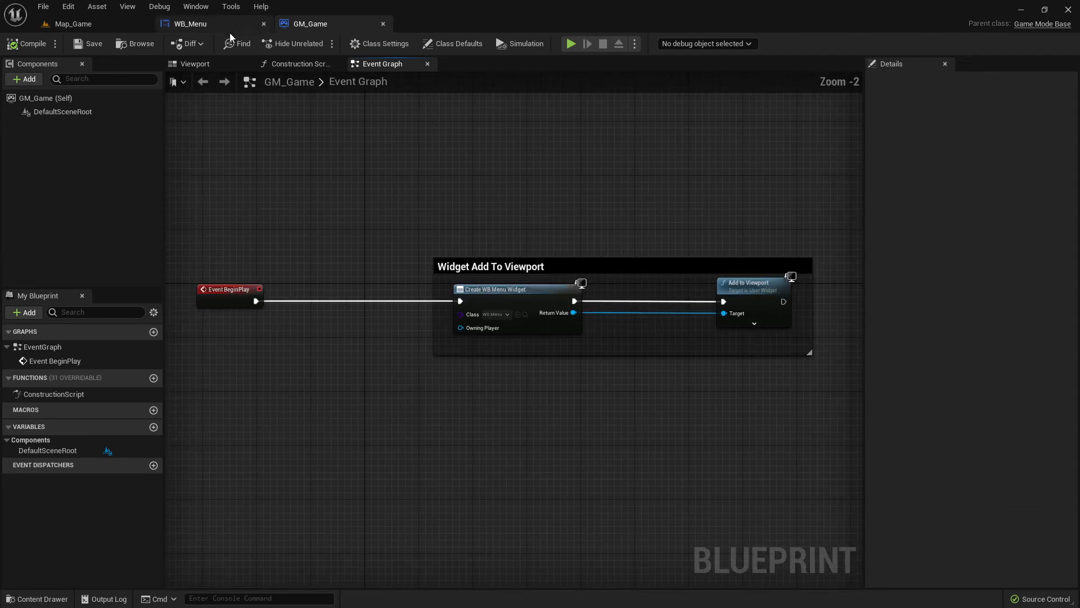
pyautogui.scroll(-2, 387, 235)
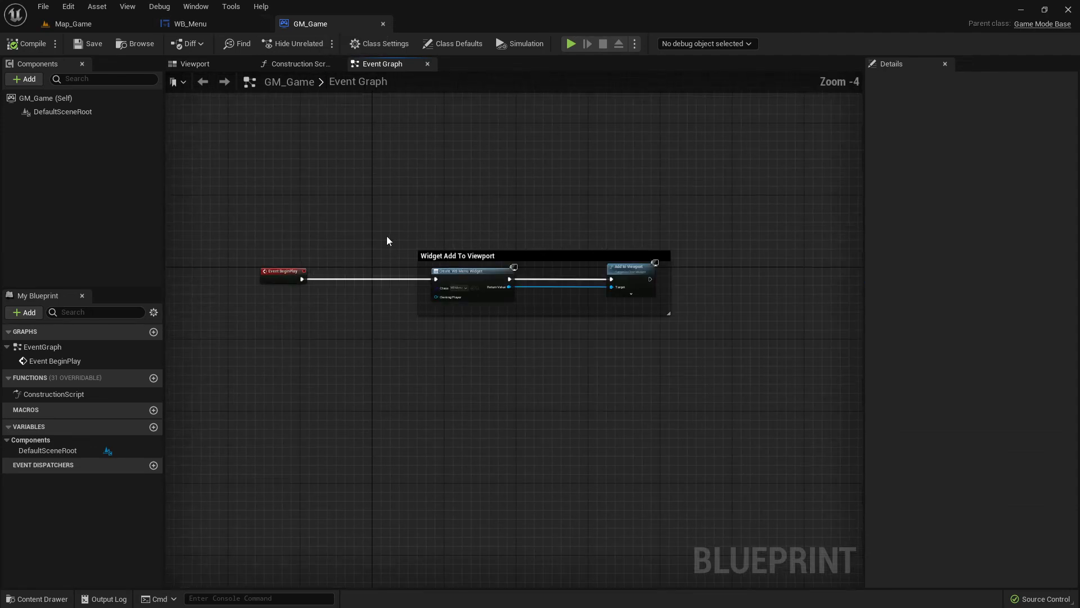
pyautogui.scroll(3, 386, 235)
pyautogui.click(211, 23)
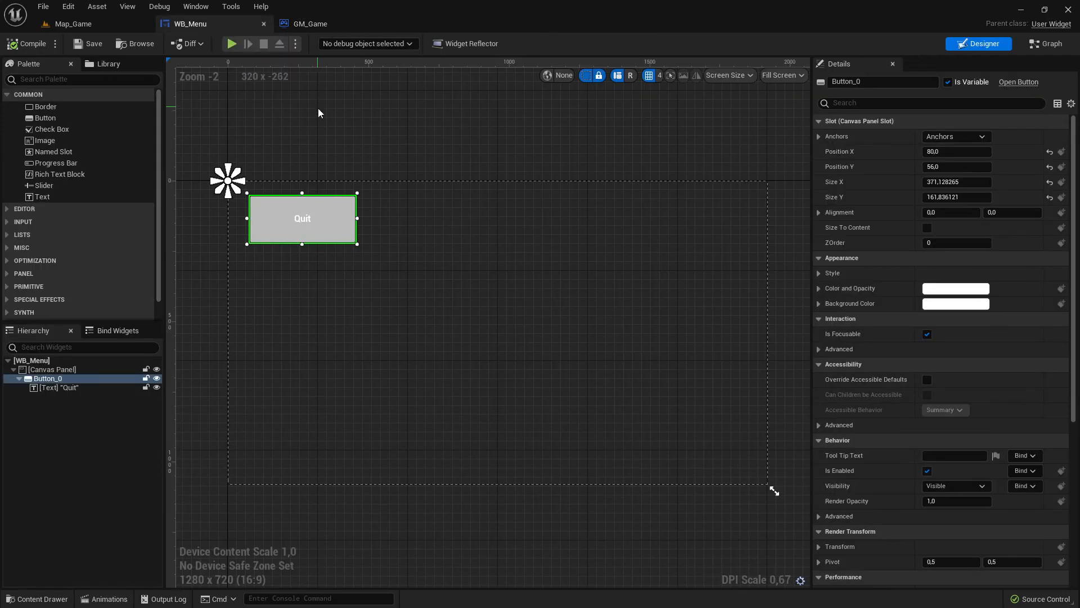
pyautogui.click(307, 24)
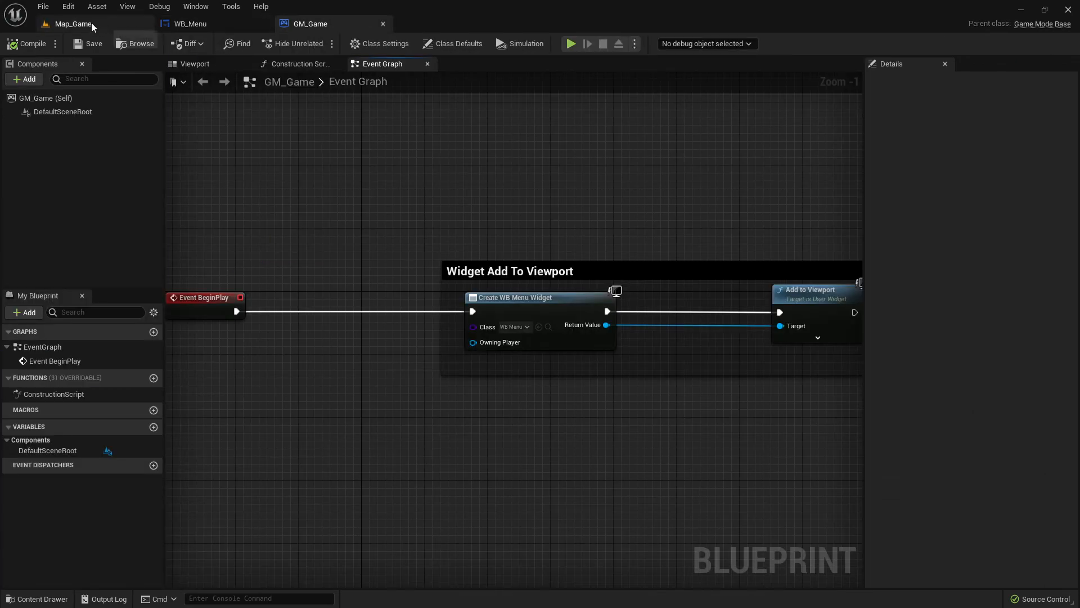
# - Locate the asset used as Map_Game's GameMode Override and open it to verify its event graph
pyautogui.click(74, 24)
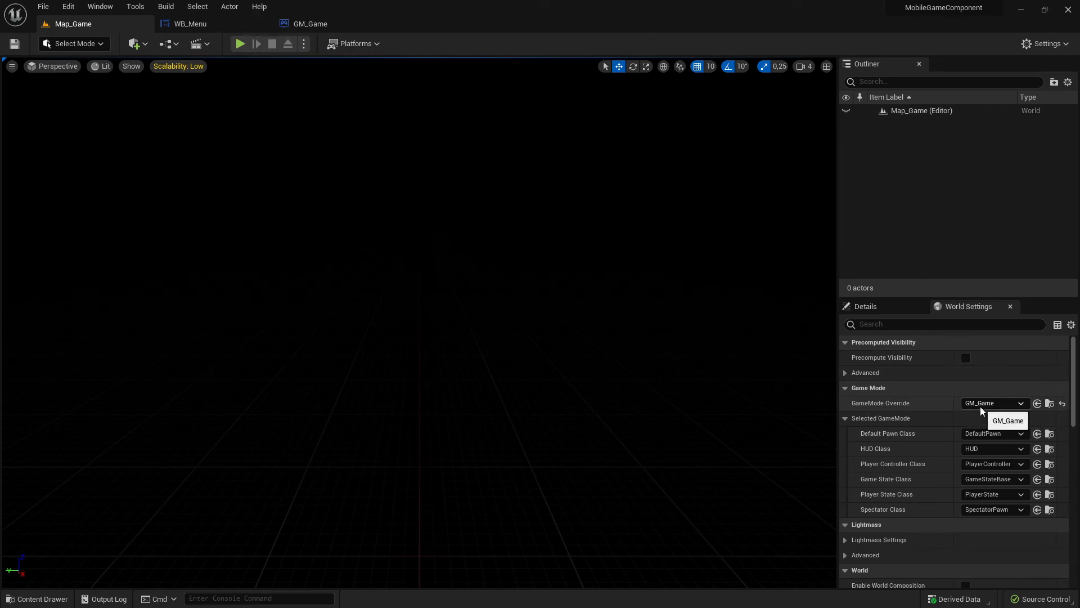
pyautogui.click(1049, 404)
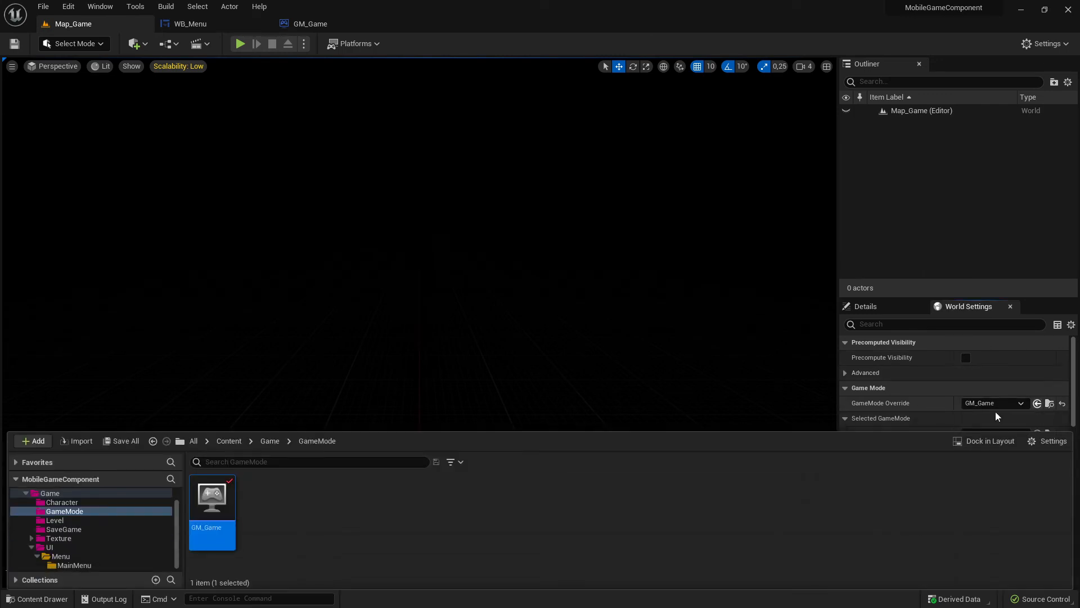
pyautogui.doubleClick(210, 520)
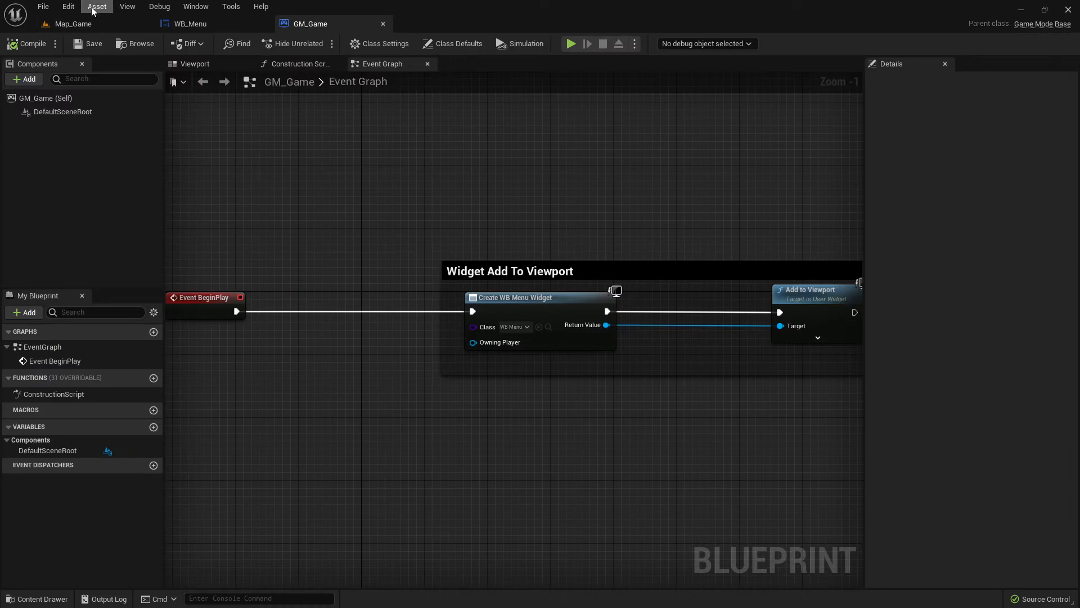
# - Run Map_Game again to recheck which menu the game mode shows, and stop the simulation
pyautogui.click(76, 24)
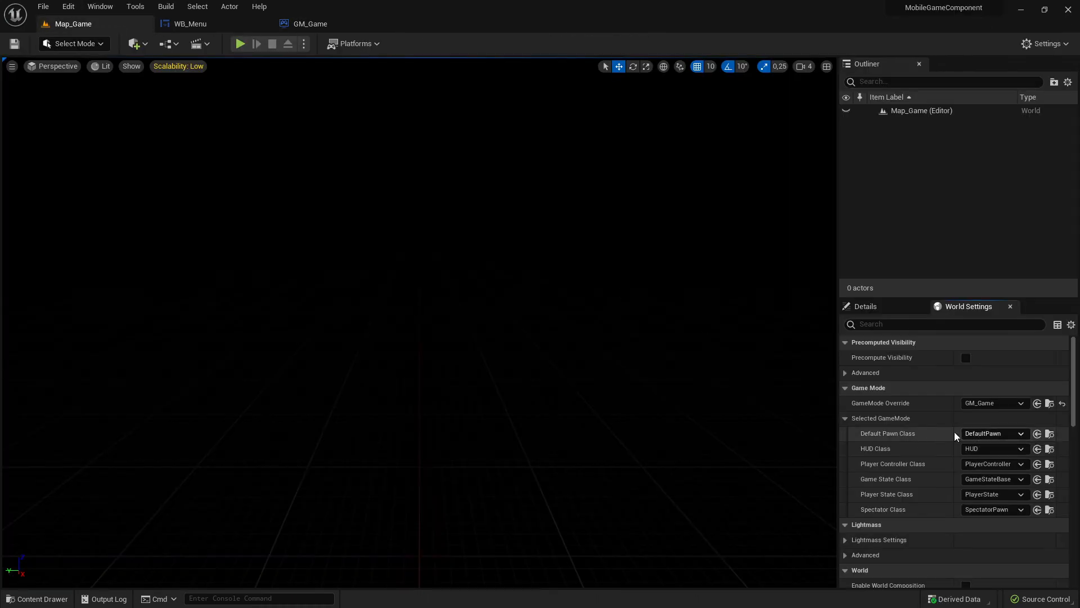
pyautogui.click(240, 44)
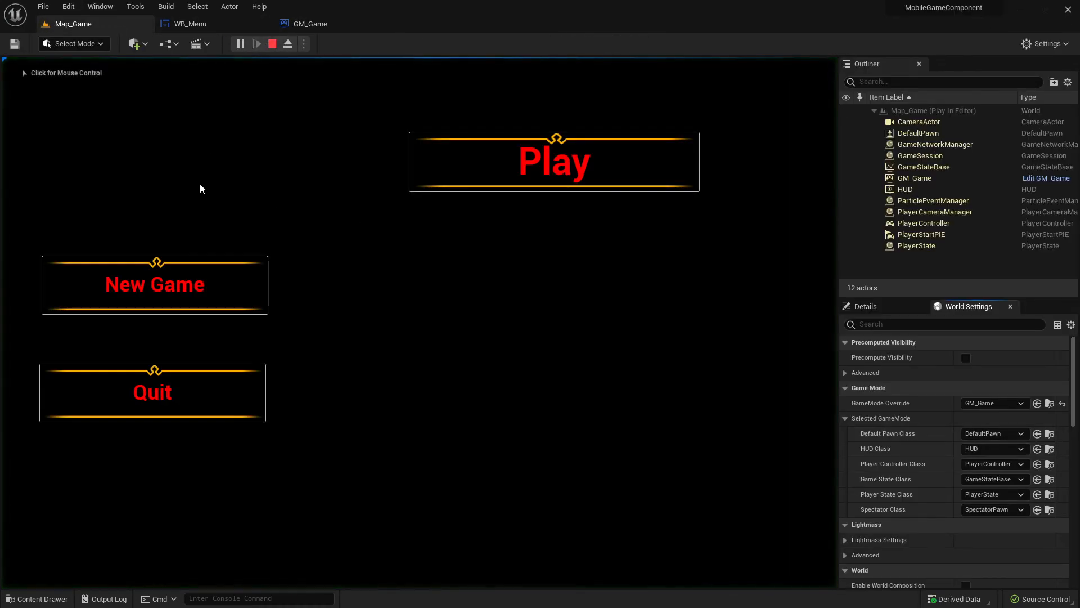
pyautogui.click(274, 46)
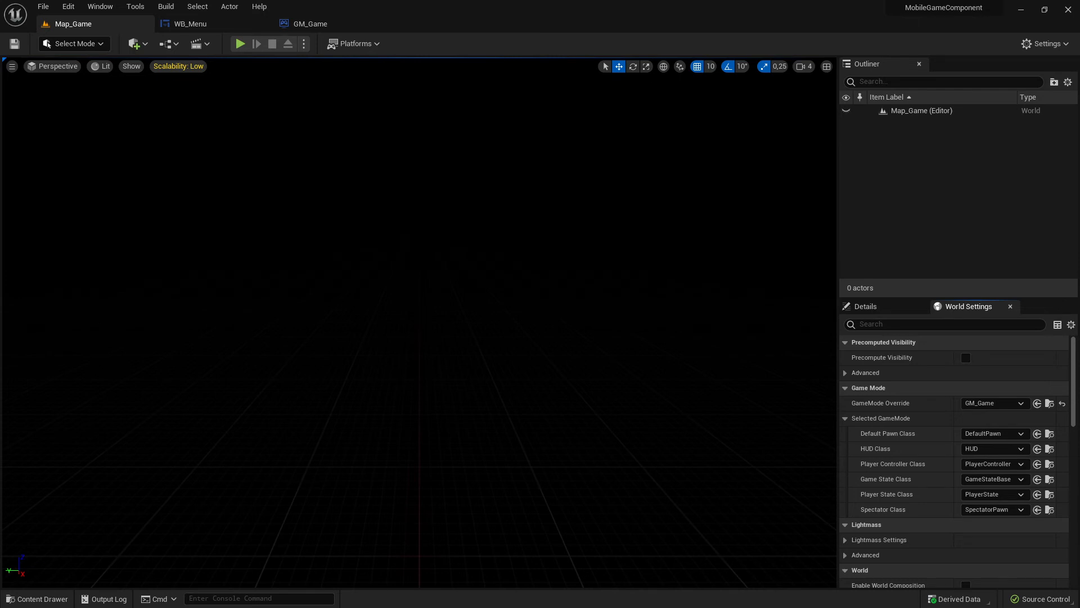
# - Recheck Map_Game's world settings and open GM_Game from the Game/GameMode content folder
pyautogui.click(72, 599)
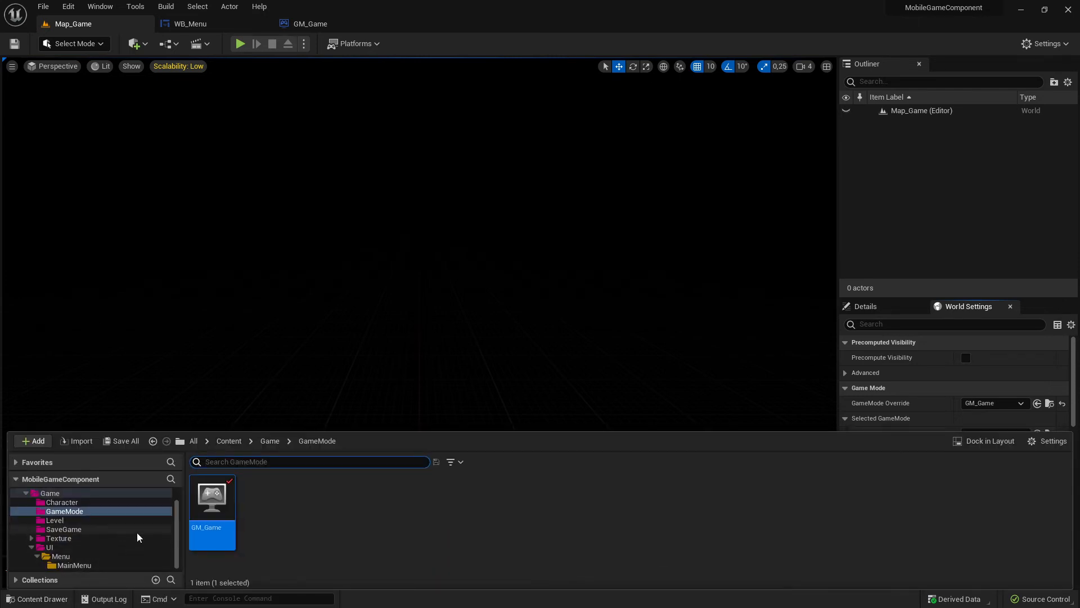
pyautogui.click(362, 521)
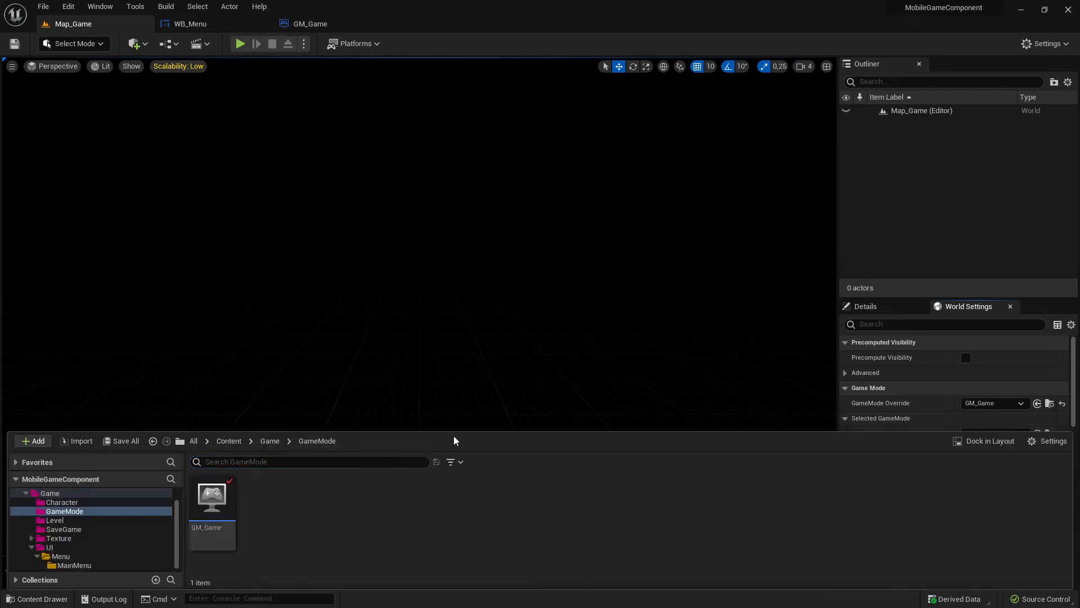
pyautogui.click(880, 306)
pyautogui.click(947, 309)
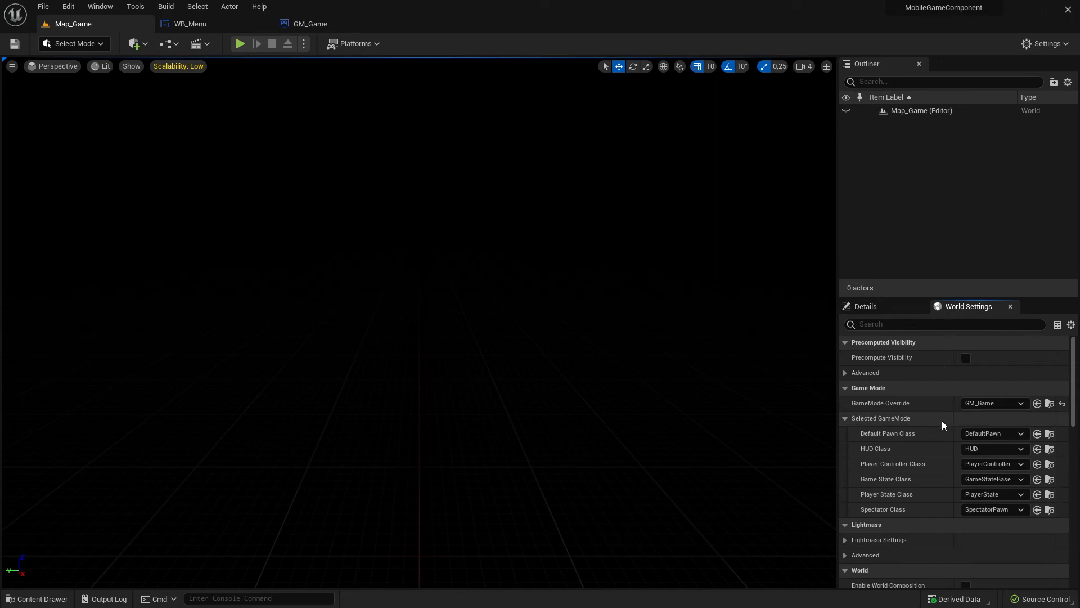
pyautogui.click(45, 598)
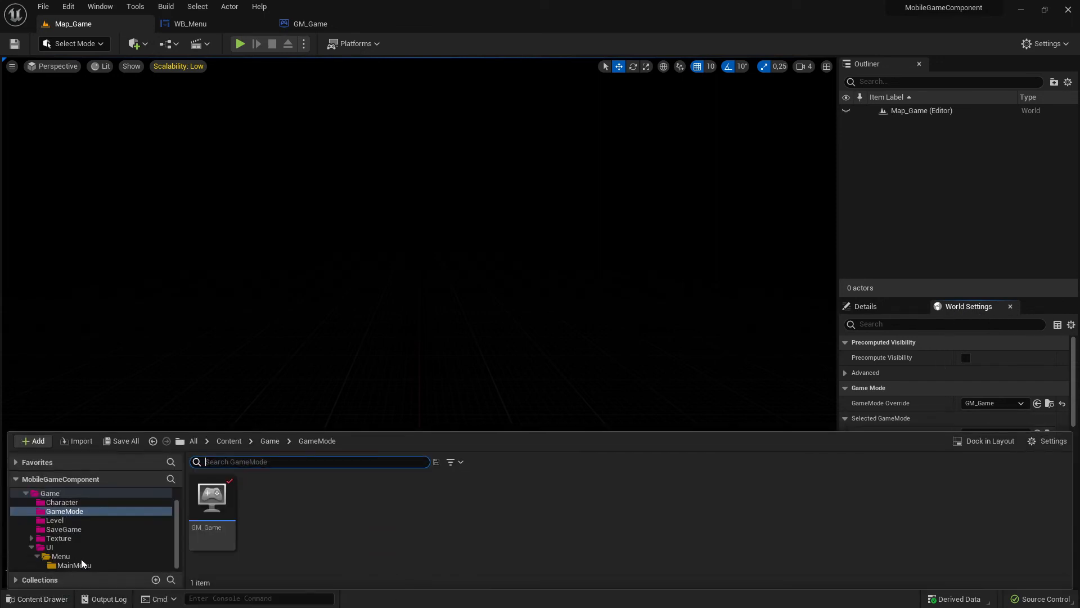
pyautogui.scroll(2, 104, 534)
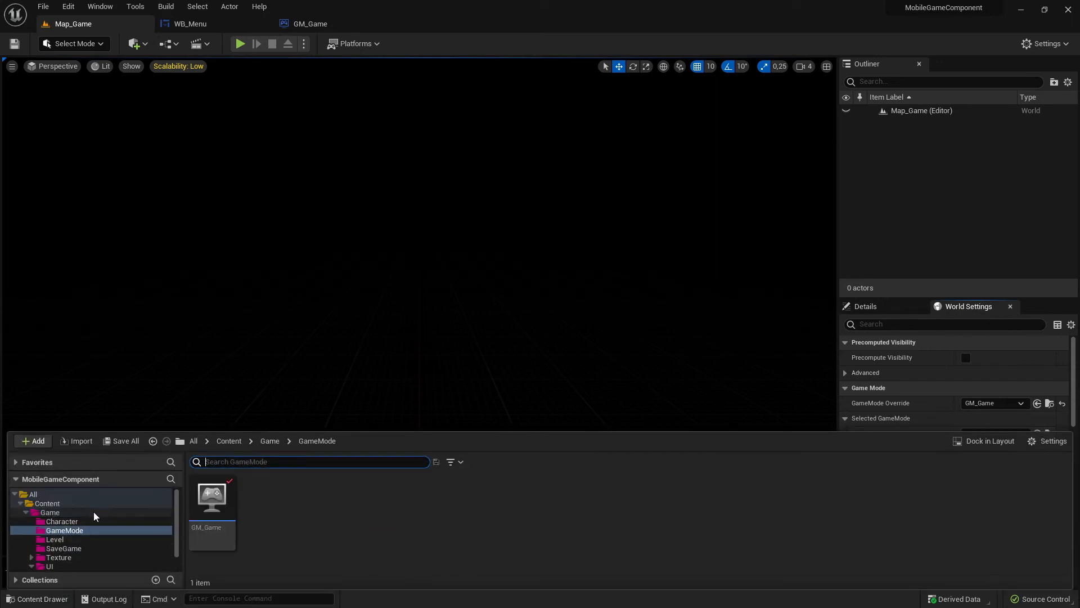
pyautogui.click(81, 512)
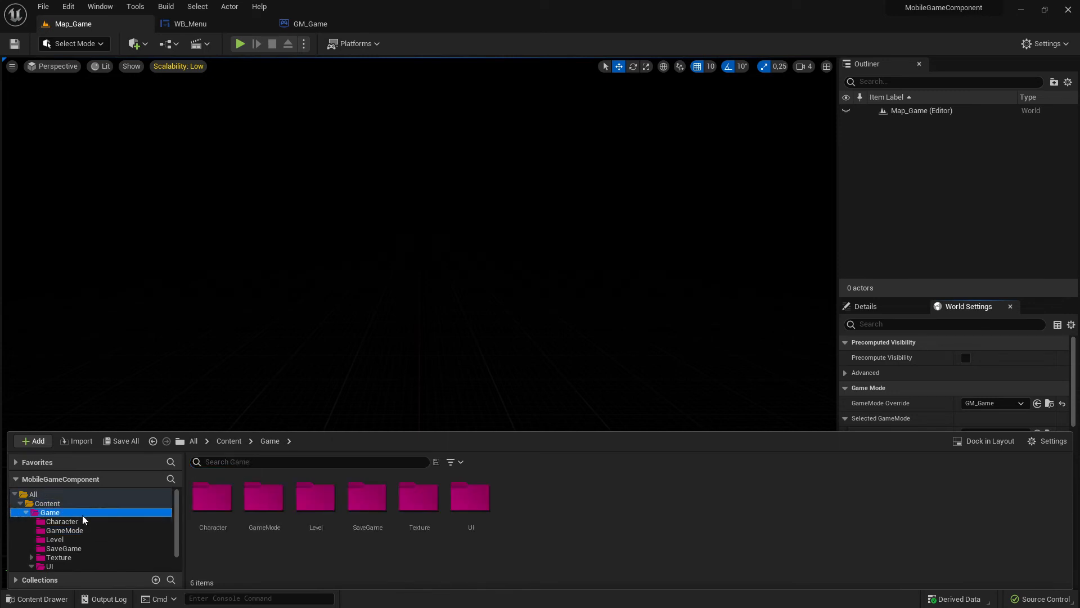
pyautogui.doubleClick(273, 509)
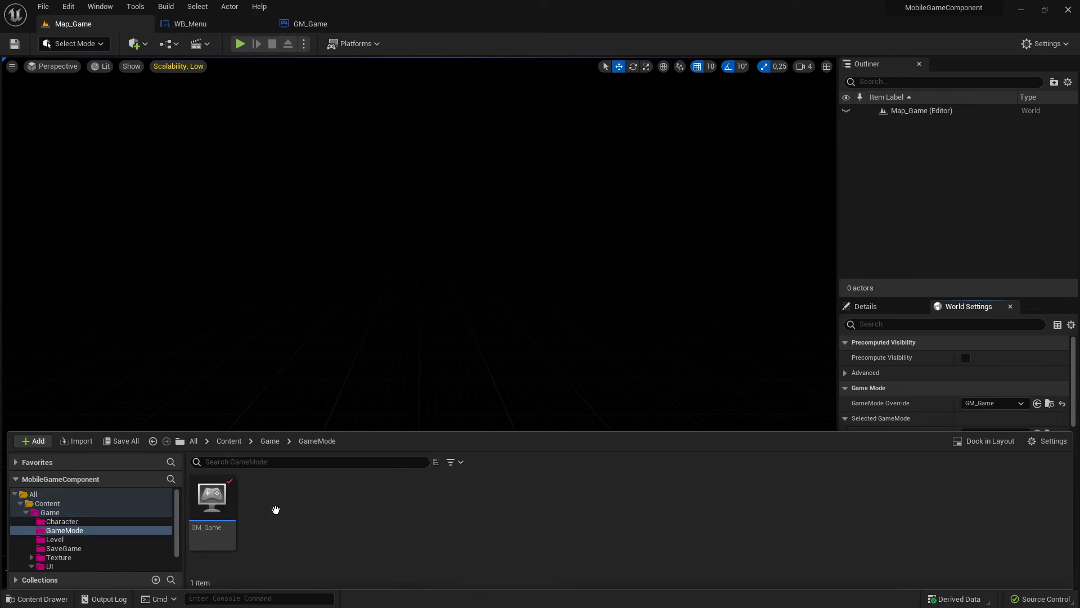
pyautogui.doubleClick(222, 548)
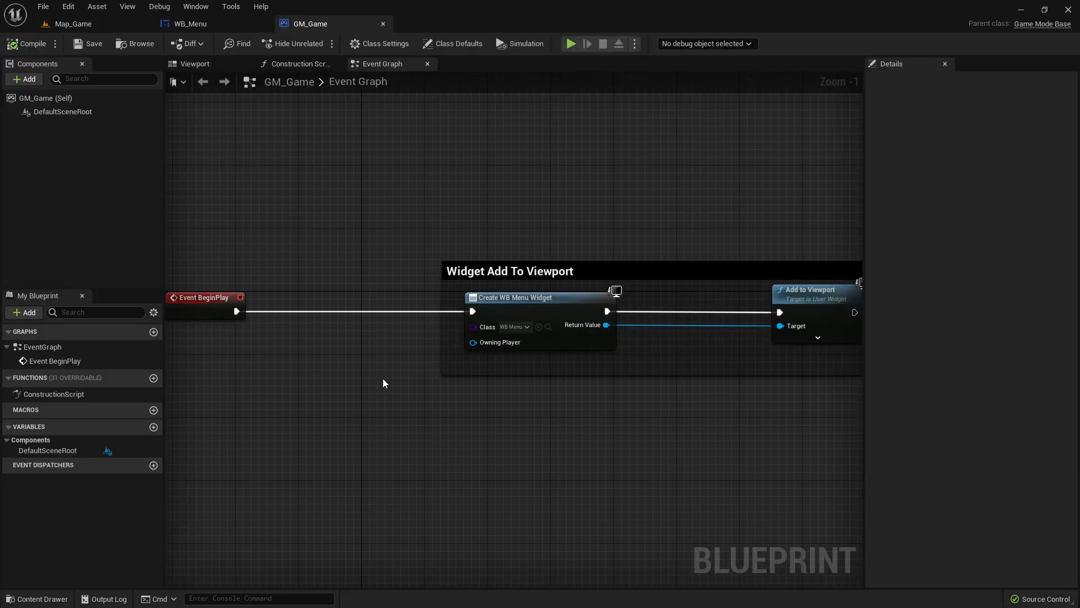
# - Locate the WB_Menu asset assigned to GM_Game's Create Widget node in the project content and return to Map_Game
pyautogui.click(548, 327)
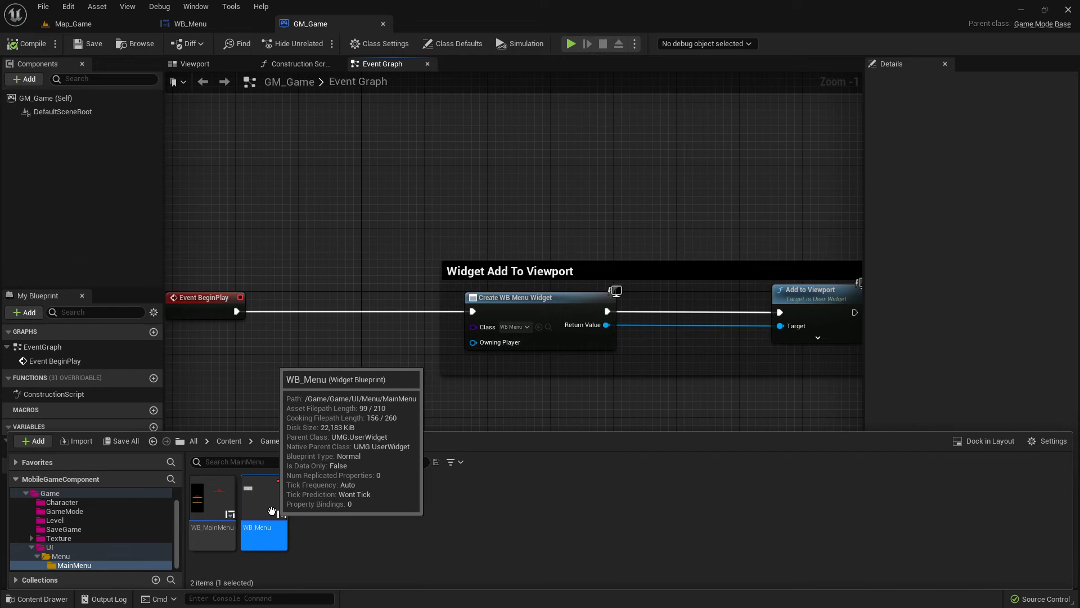
pyautogui.click(209, 29)
pyautogui.click(78, 25)
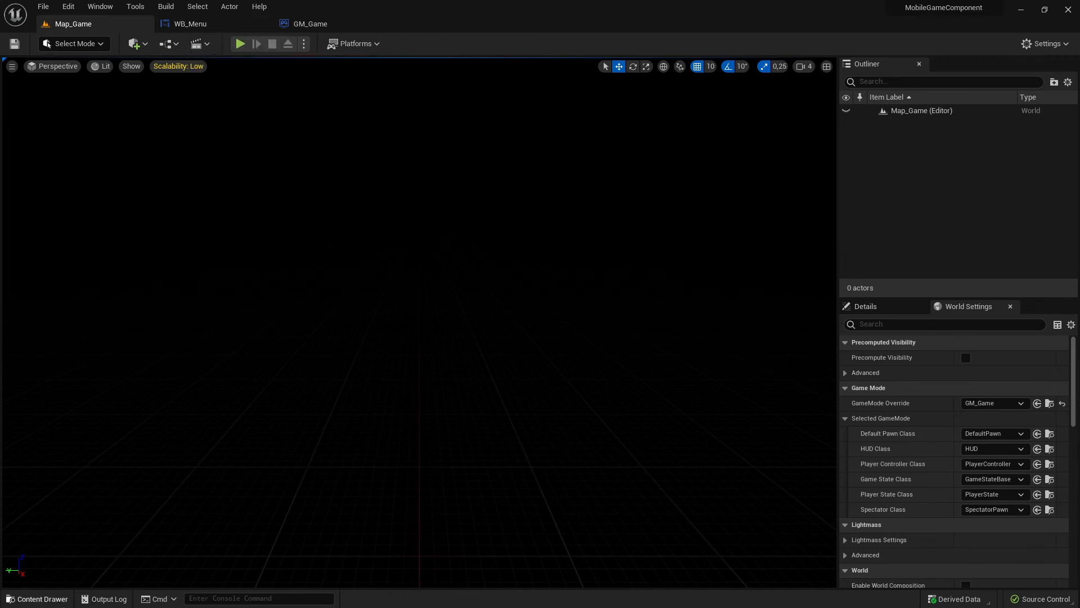
# - Open the Reference Viewer for WB_MainMenu, examine which assets reference the widget, and close the viewer
pyautogui.click(62, 605)
pyautogui.click(226, 507)
pyautogui.rightClick(229, 508)
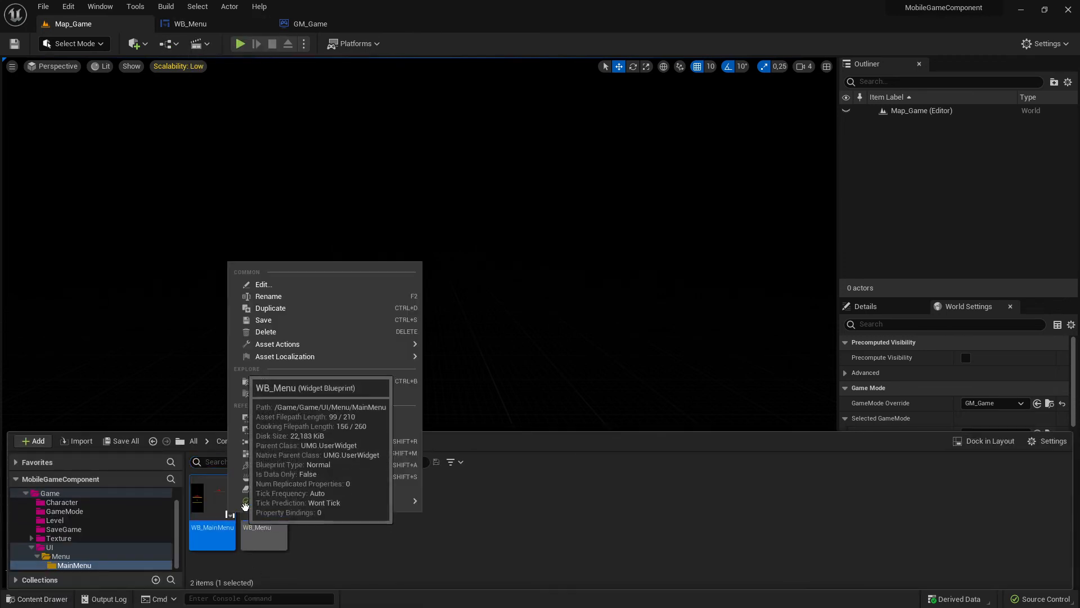
pyautogui.click(293, 442)
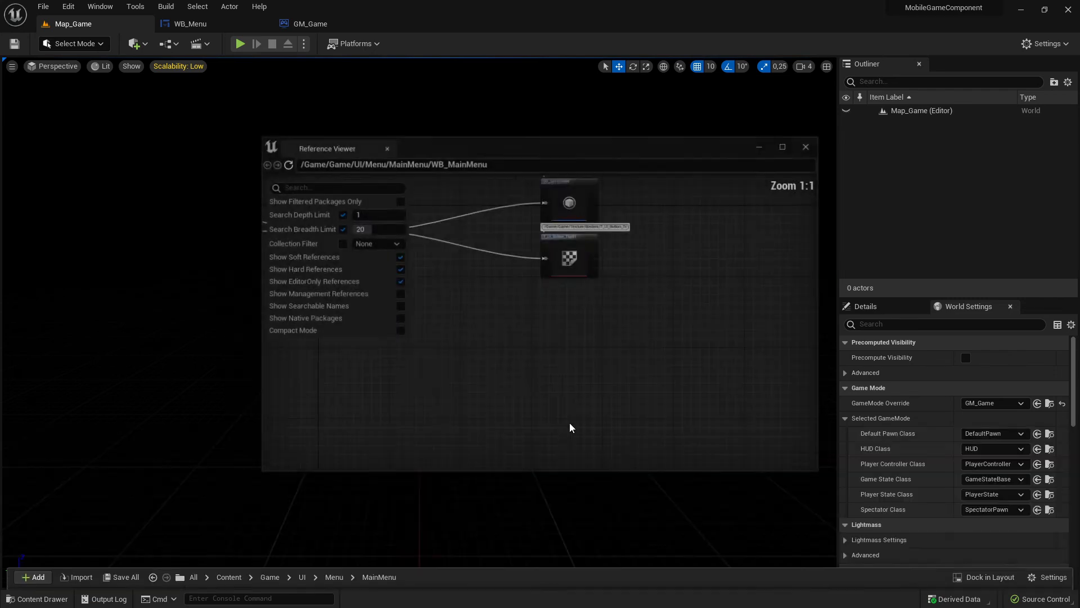
pyautogui.scroll(4, 519, 358)
pyautogui.moveTo(519, 358); pyautogui.dragTo(687, 444, button='right')
pyautogui.moveTo(464, 416); pyautogui.dragTo(682, 363, button='right')
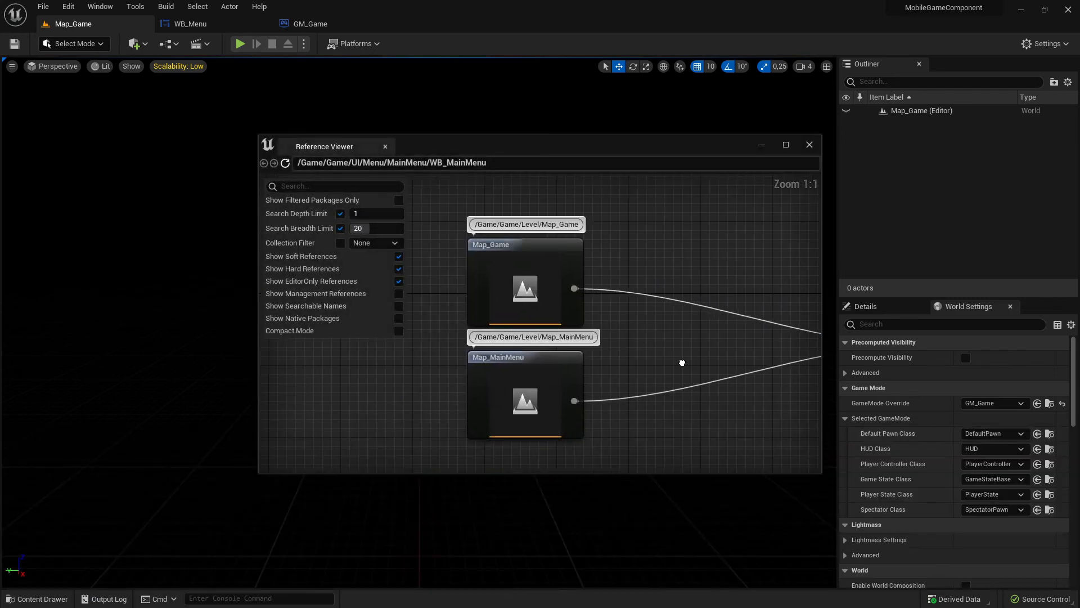
pyautogui.moveTo(656, 328); pyautogui.dragTo(507, 328, button='right')
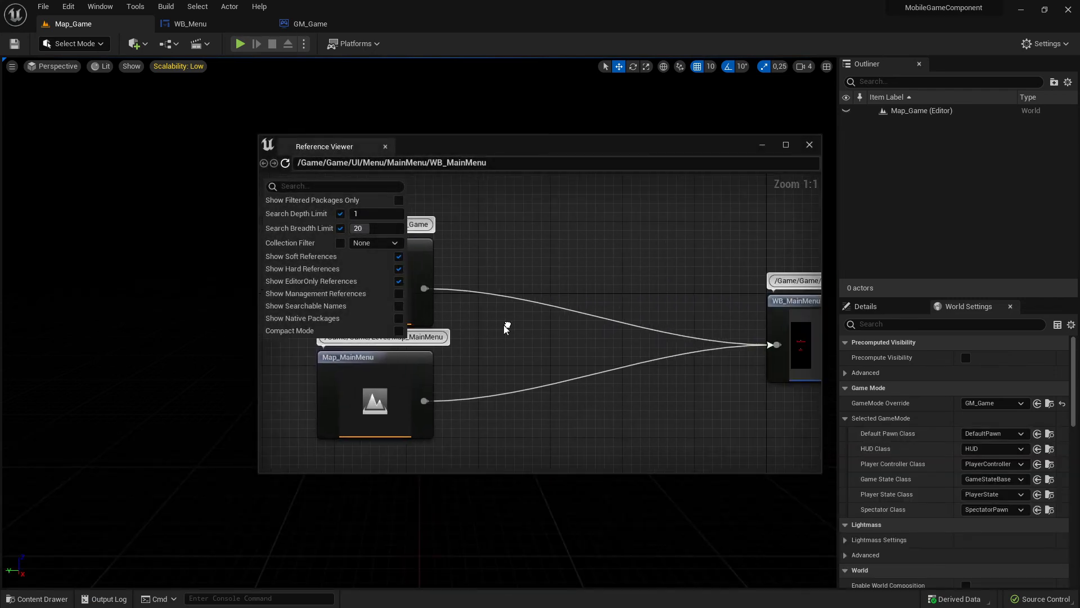
pyautogui.moveTo(619, 353); pyautogui.dragTo(657, 383, button='right')
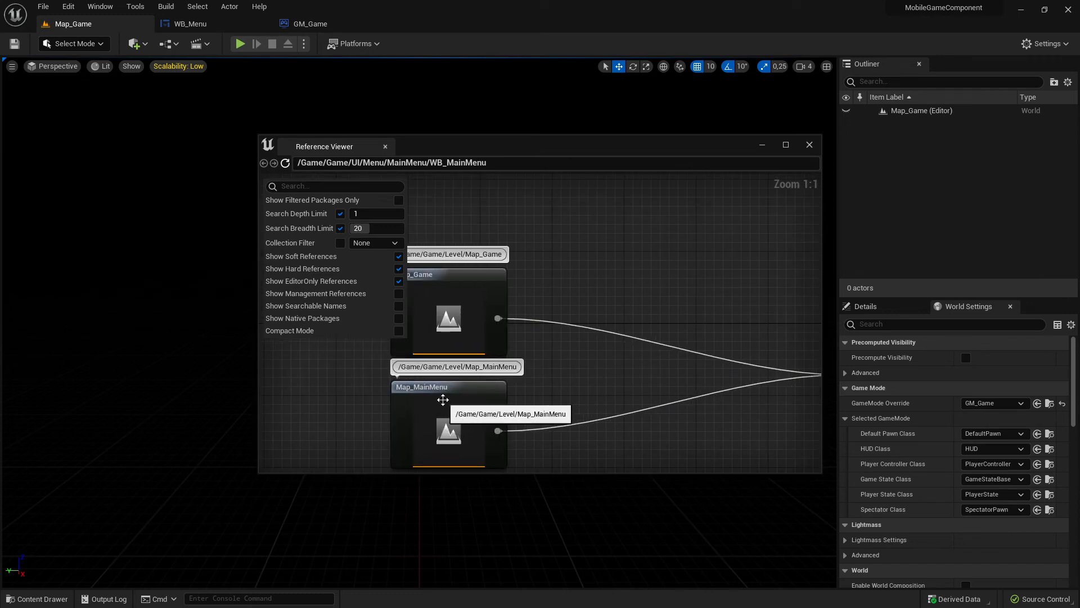
pyautogui.moveTo(454, 398); pyautogui.dragTo(539, 403, button='right')
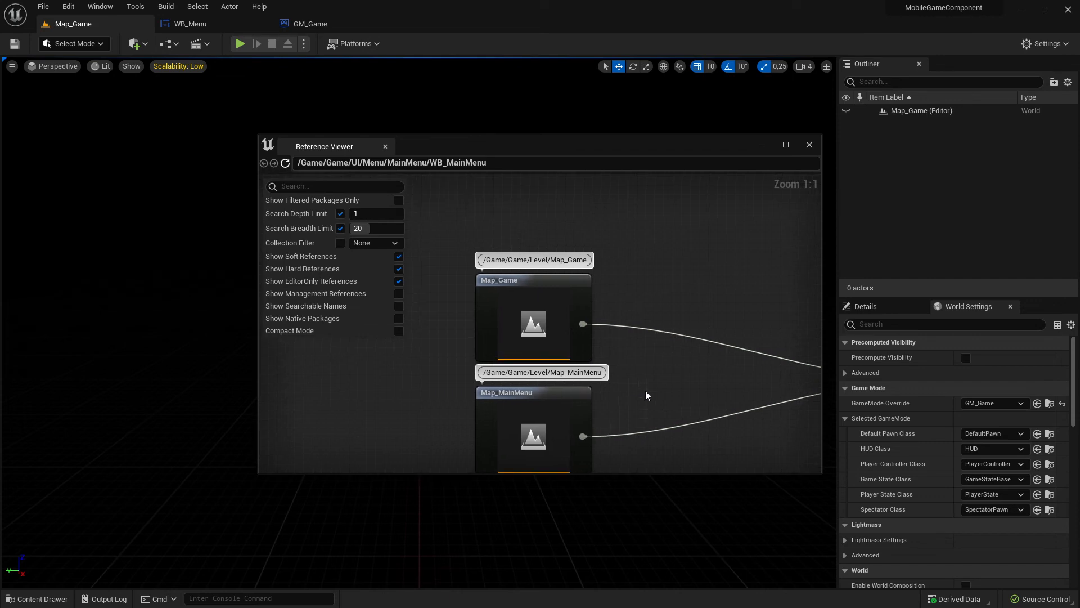
pyautogui.moveTo(661, 385); pyautogui.dragTo(485, 342, button='right')
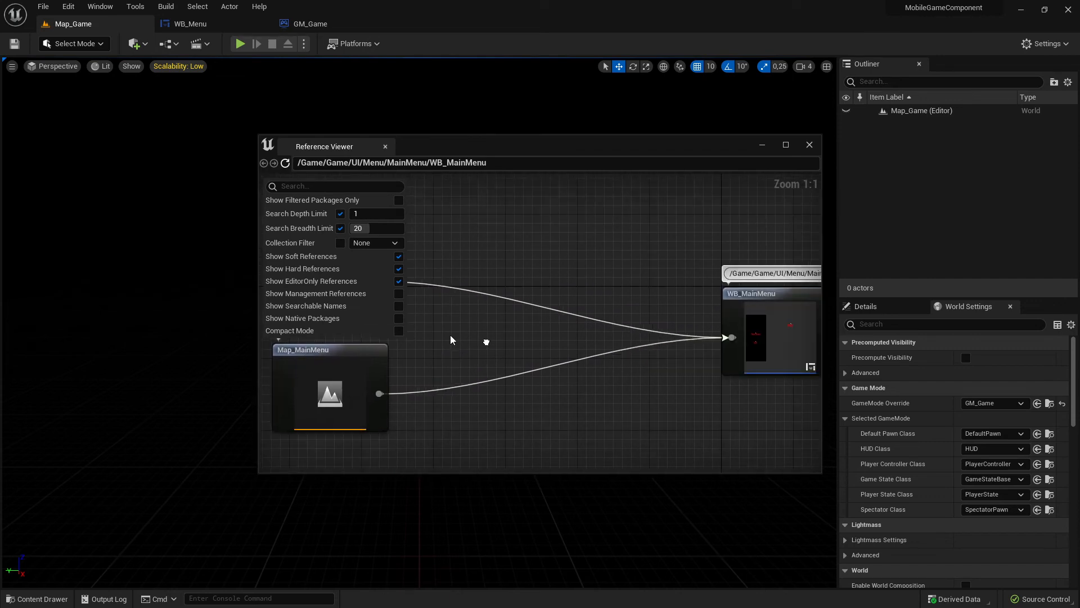
pyautogui.moveTo(638, 339); pyautogui.dragTo(471, 341, button='right')
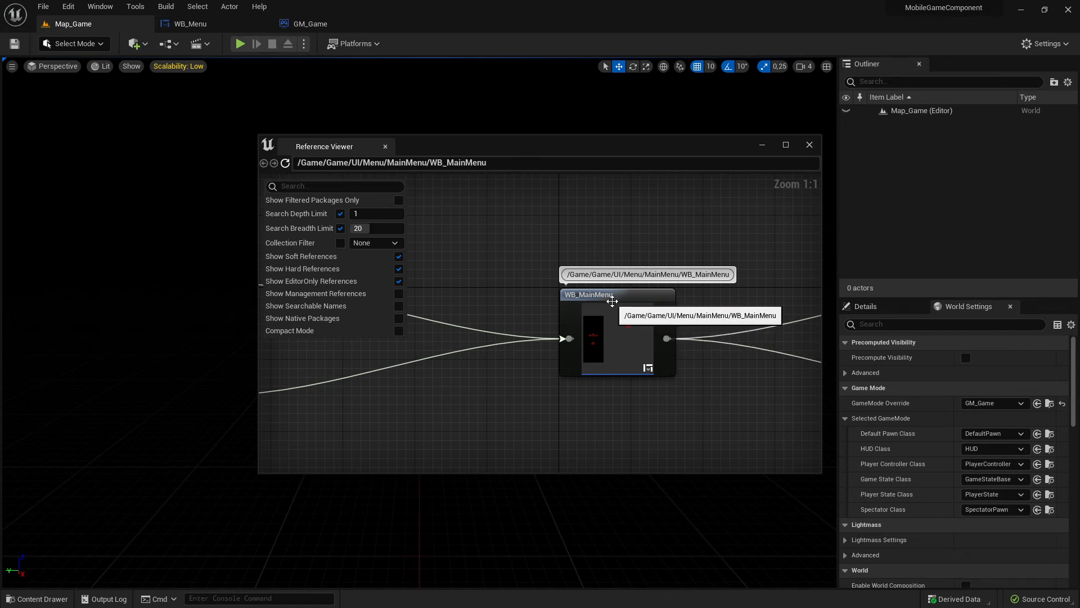
pyautogui.click(385, 146)
# - Inspect GM_Game's event graph and viewport for anything else that could show a menu
pyautogui.click(307, 24)
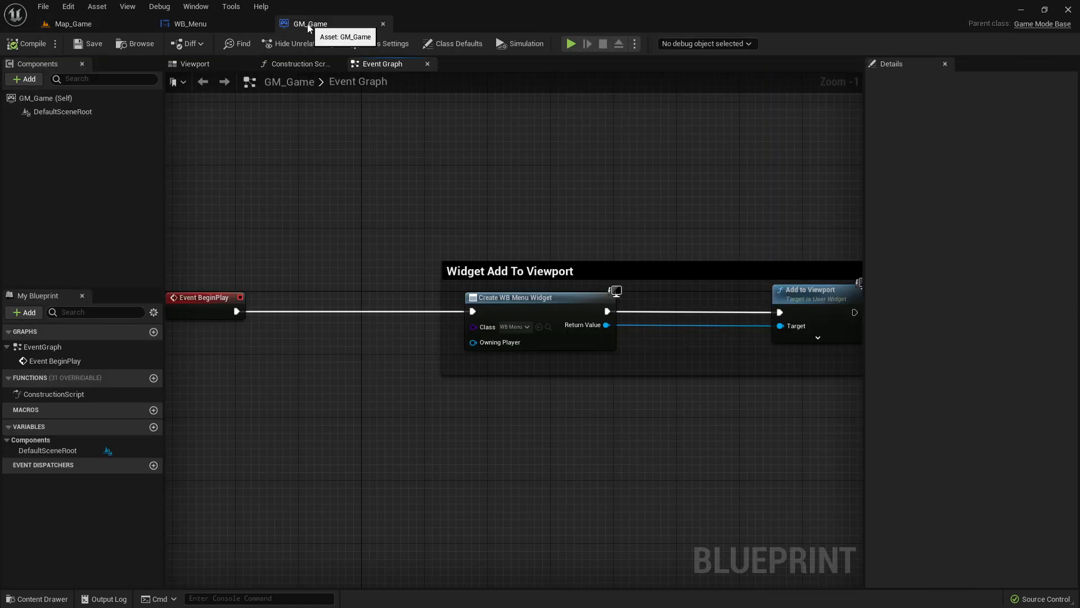
pyautogui.scroll(-8, 380, 288)
pyautogui.scroll(2, 380, 288)
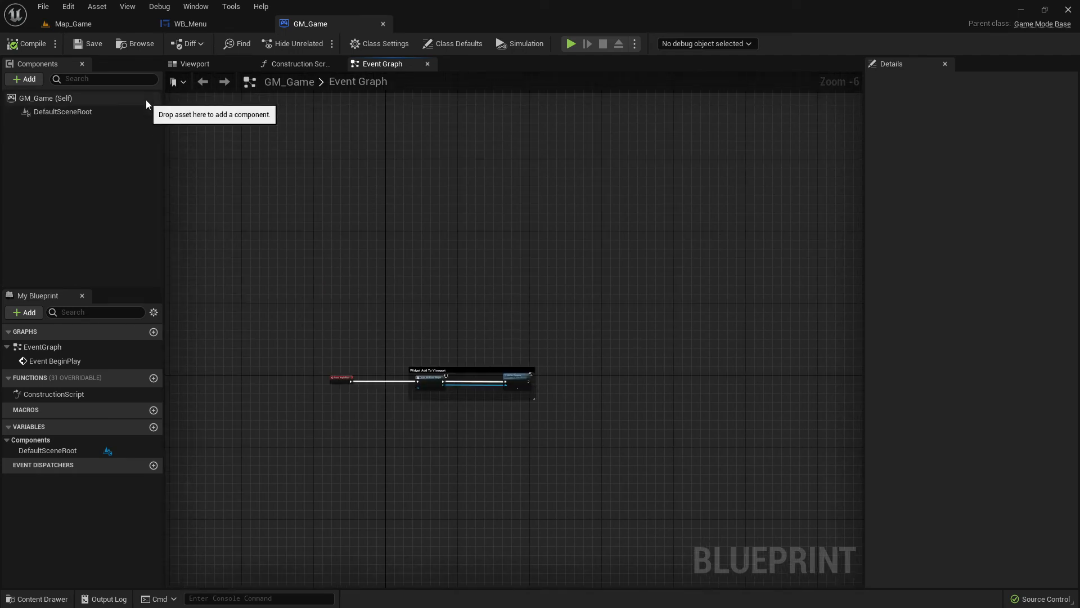
pyautogui.click(264, 67)
pyautogui.click(197, 64)
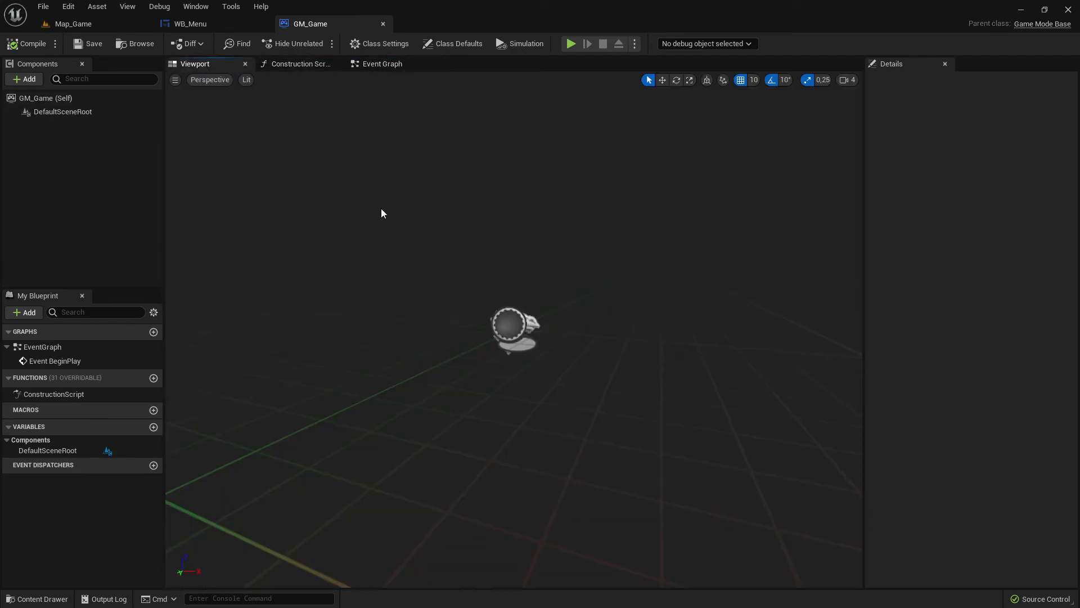
pyautogui.click(379, 65)
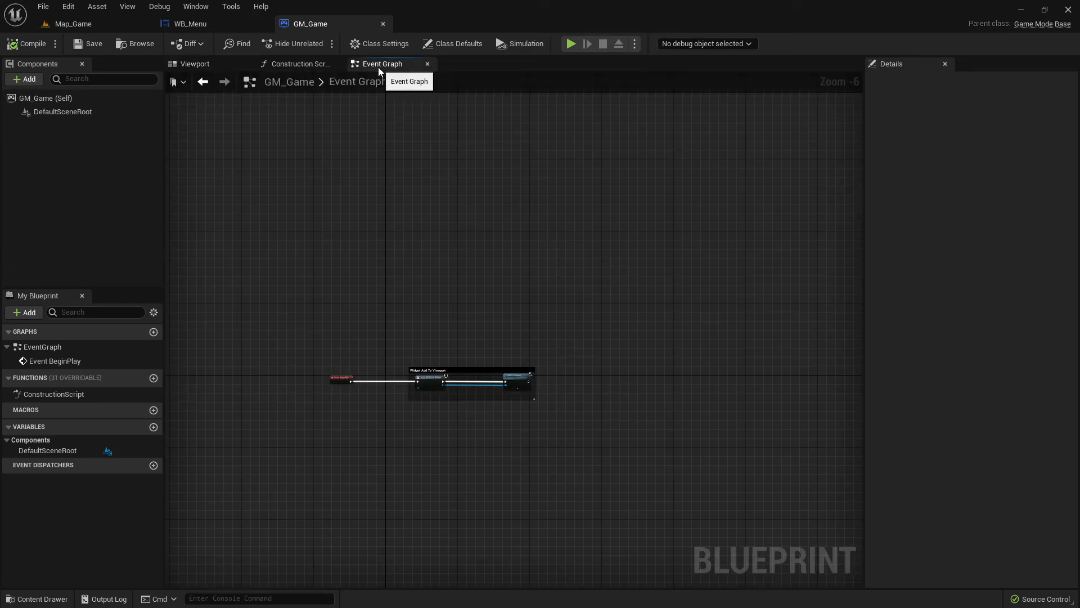
pyautogui.scroll(6, 465, 400)
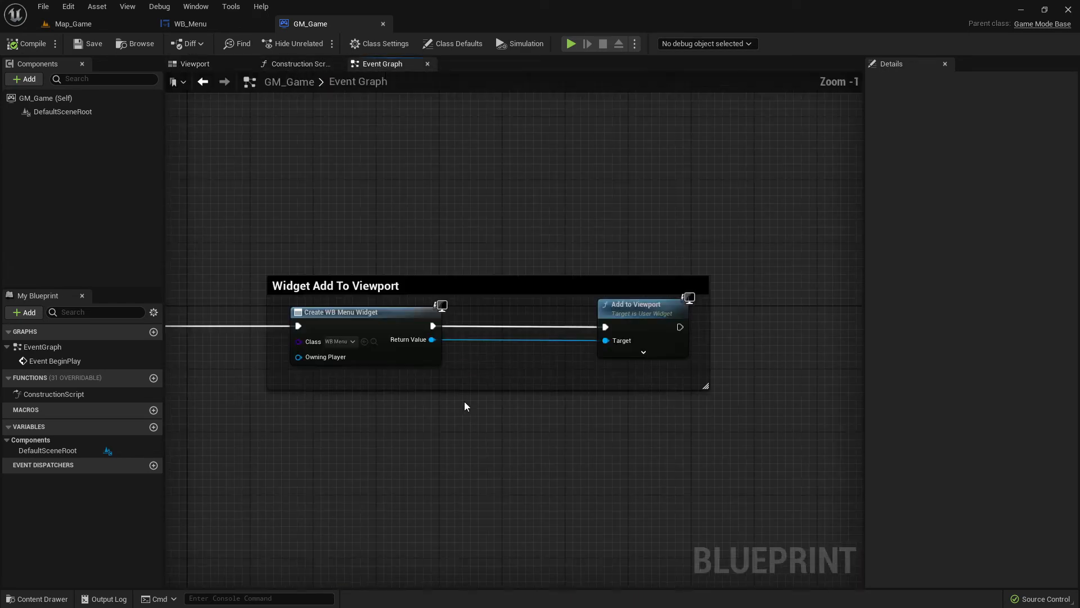
# - Reselect WB_Menu as the class of GM_Game's Create Widget node
pyautogui.click(324, 336)
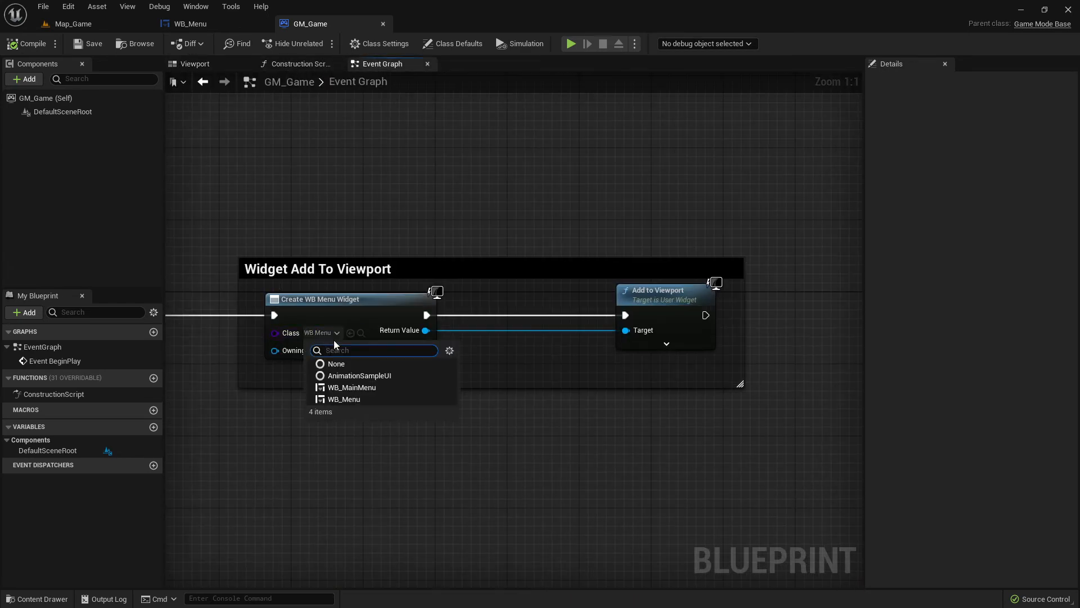
pyautogui.click(354, 400)
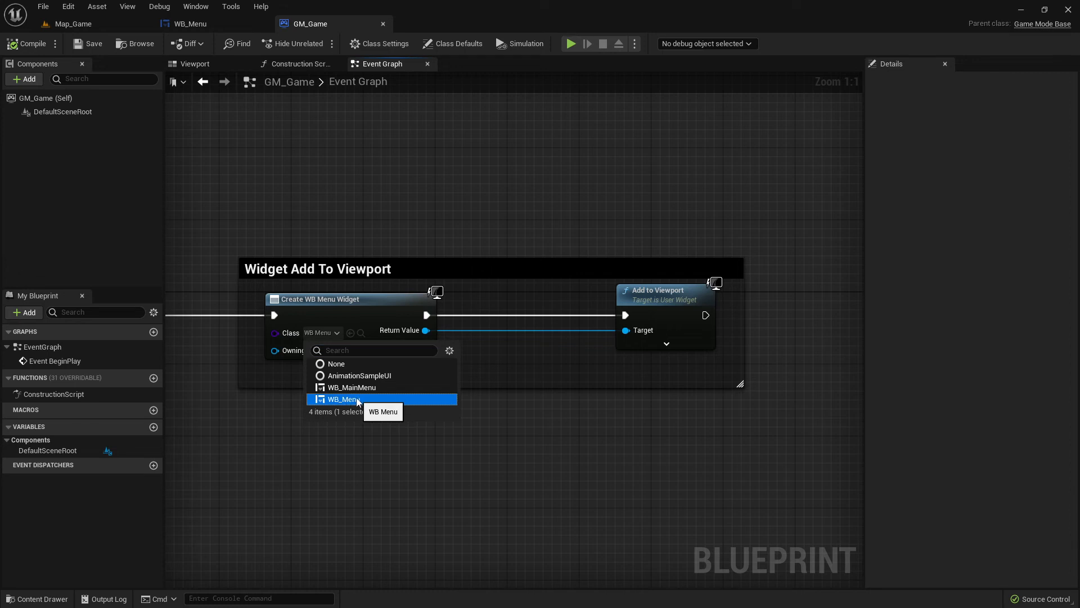
pyautogui.click(257, 386)
pyautogui.moveTo(270, 384); pyautogui.dragTo(414, 377, button='right')
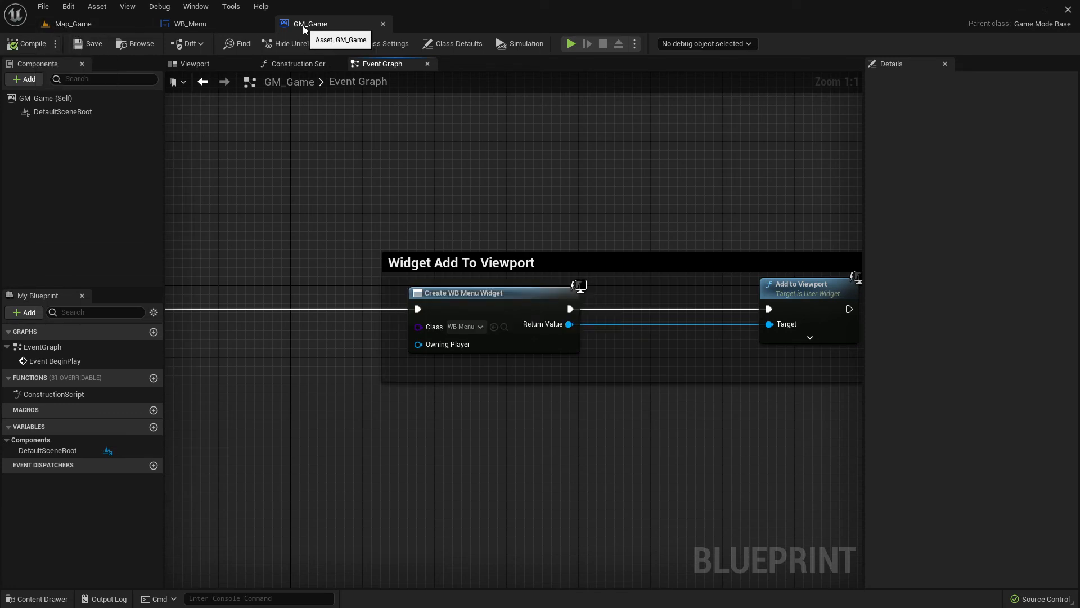
# - Check WB_Menu's designer and reorder the open editors so that GM_Game comes before WB_Menu
pyautogui.click(200, 24)
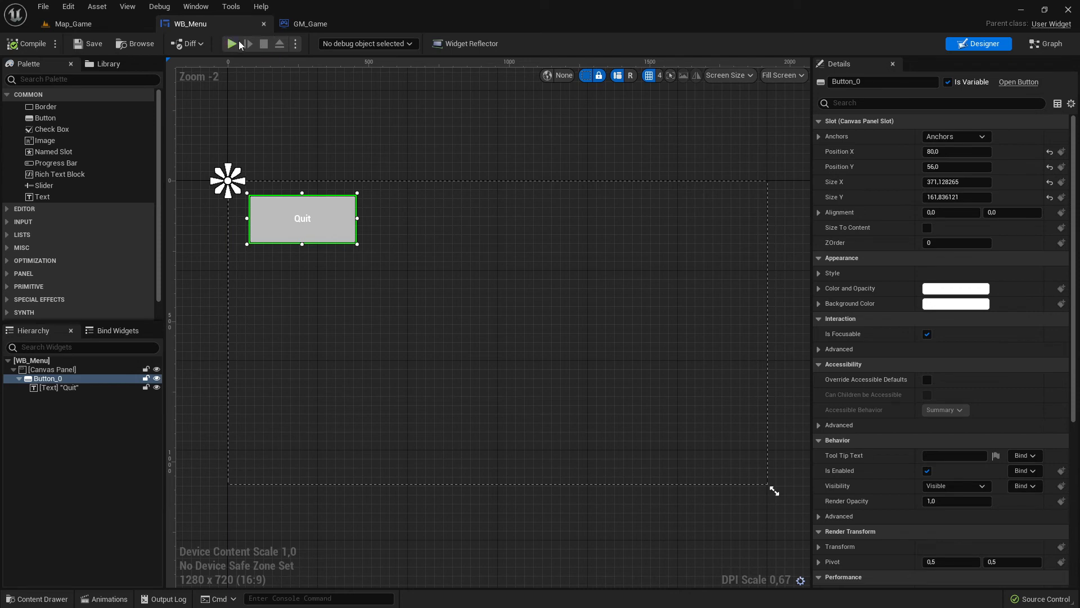
pyautogui.click(307, 25)
pyautogui.moveTo(307, 25); pyautogui.dragTo(214, 21)
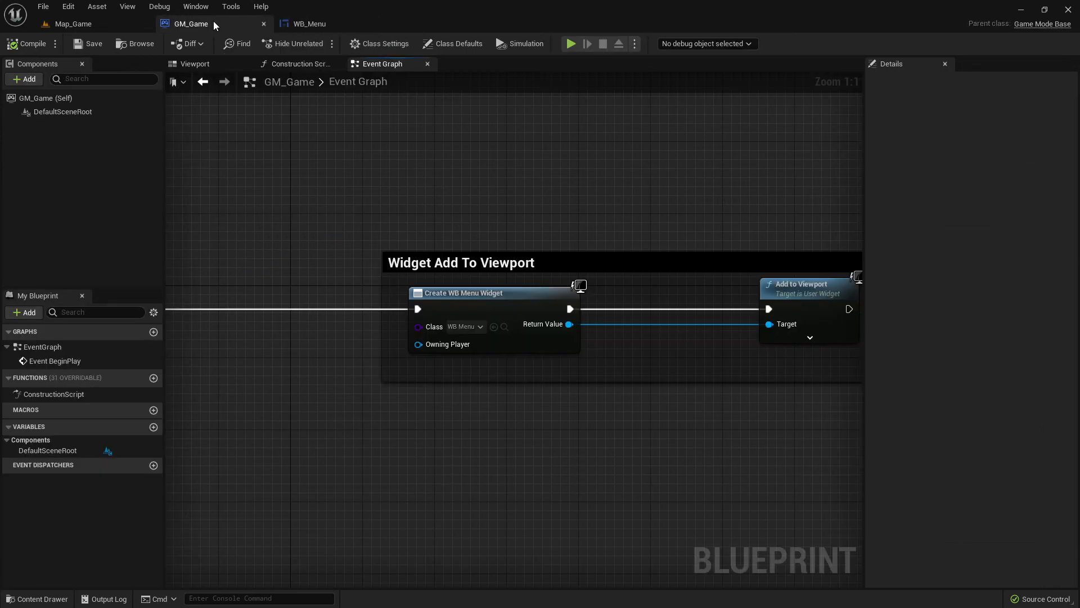
# - Play Map_Game with the GM_Game override to check which menu appears, and stop the simulation
pyautogui.click(70, 24)
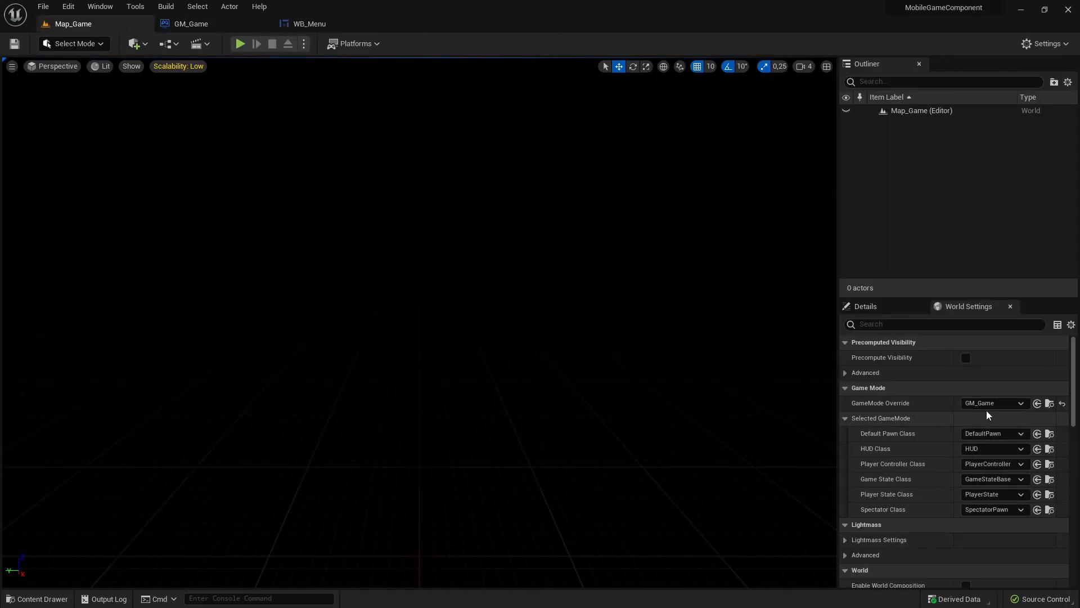
pyautogui.click(240, 43)
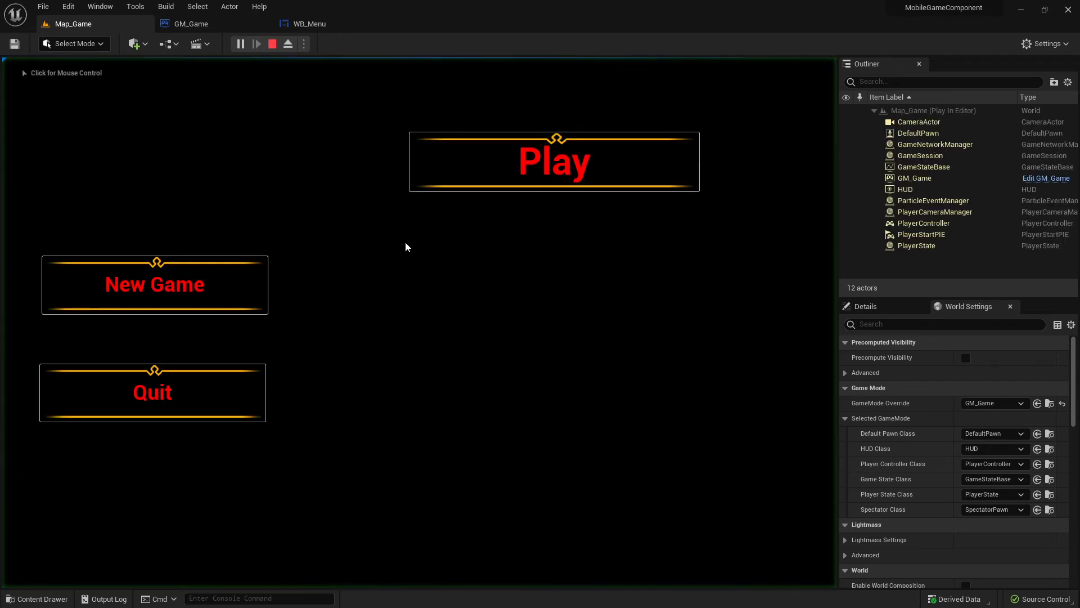
pyautogui.click(272, 45)
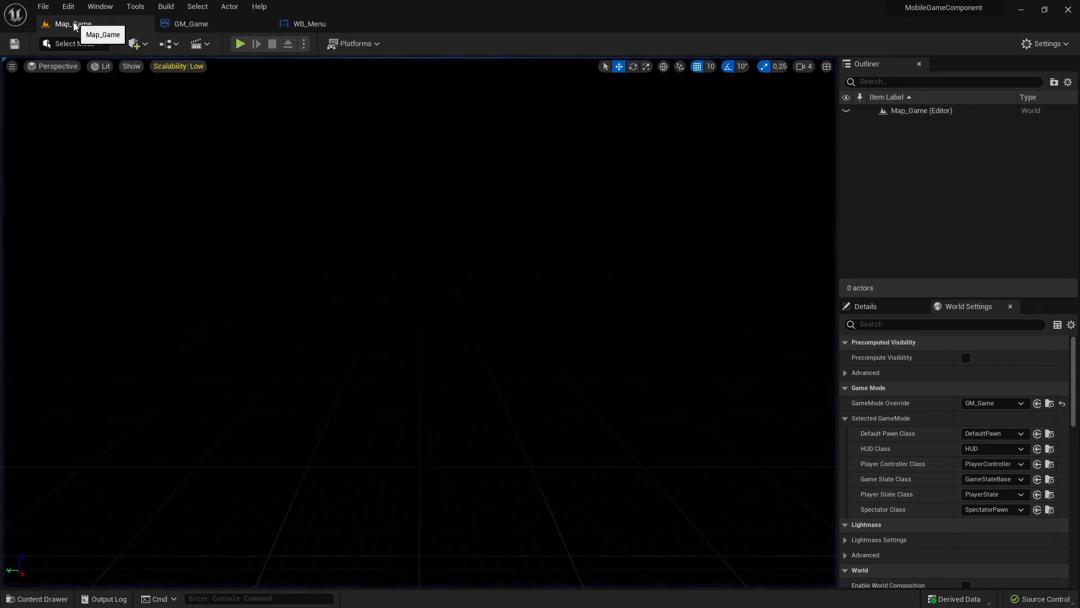
# - Delete WB_MainMenu from the MainMenu folder, replacing its references with WB_Menu, and save Map_Game and WB_MainMenu
pyautogui.click(61, 598)
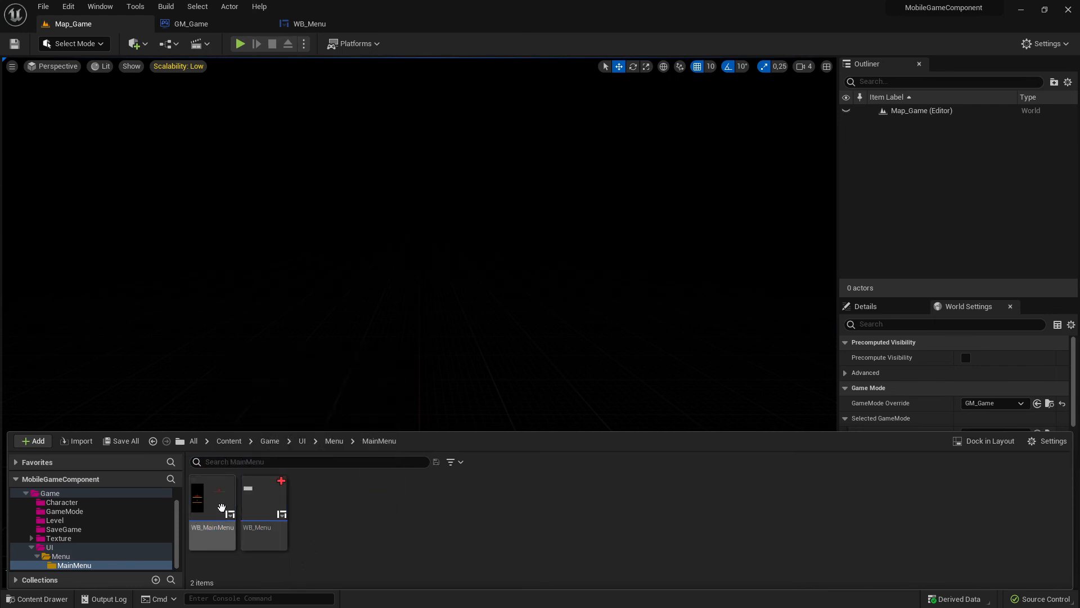
pyautogui.press('Delete')
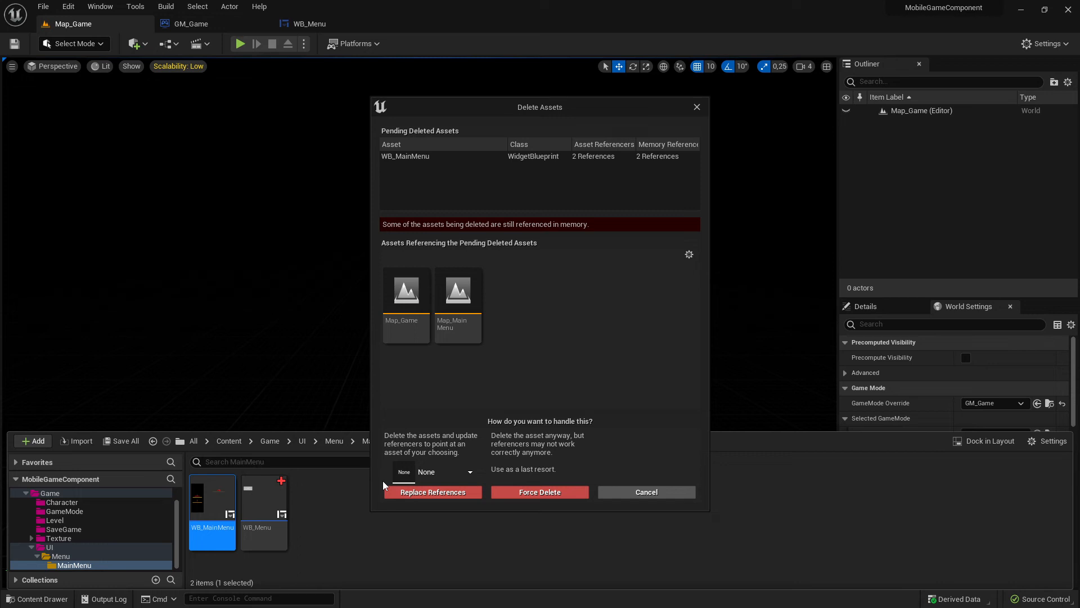
pyautogui.click(461, 476)
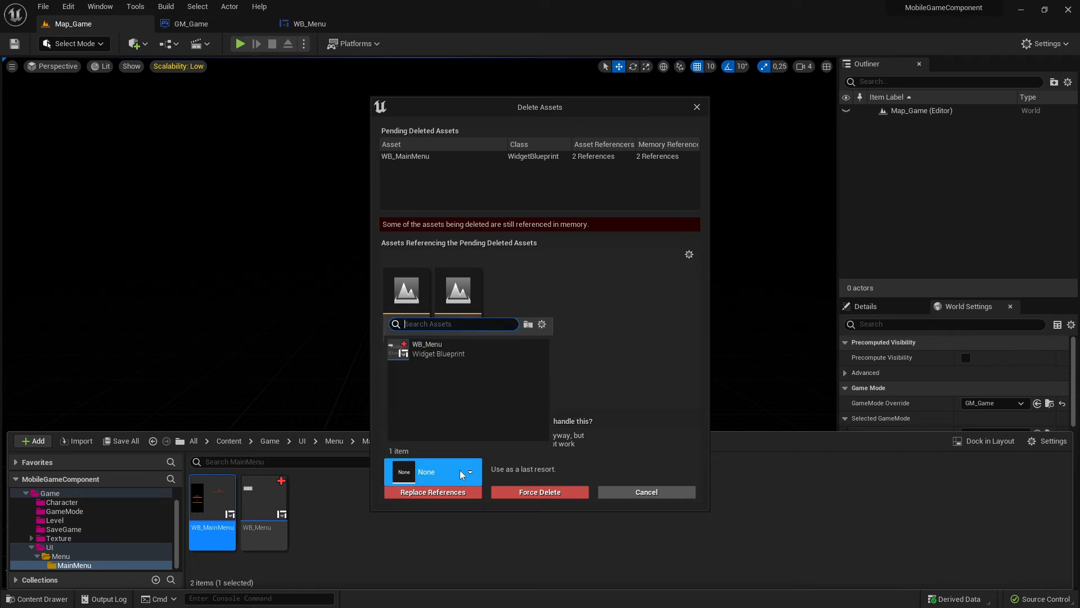
pyautogui.click(427, 351)
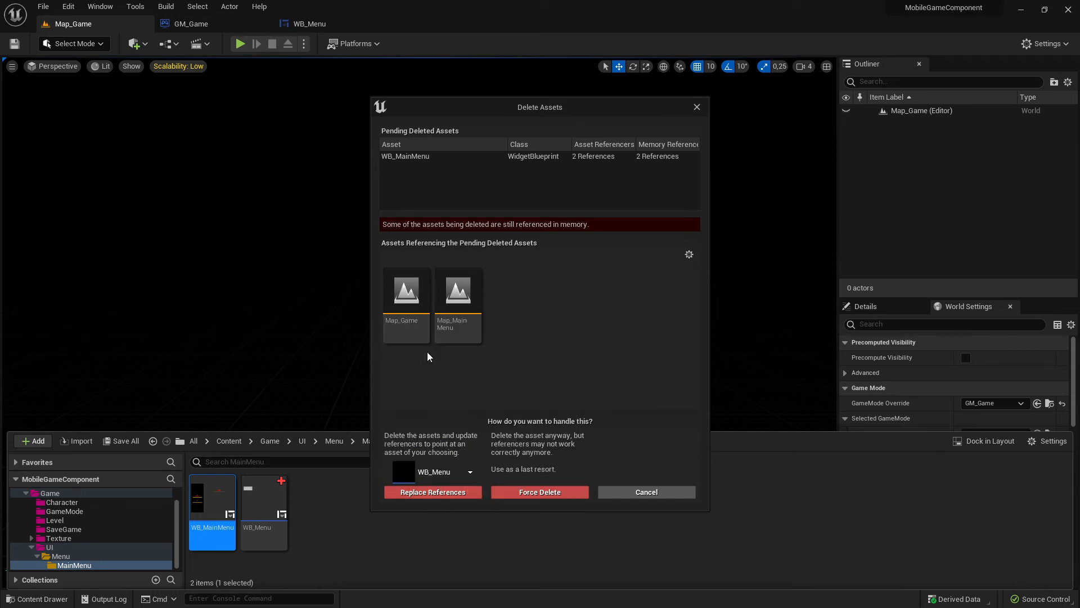
pyautogui.click(447, 493)
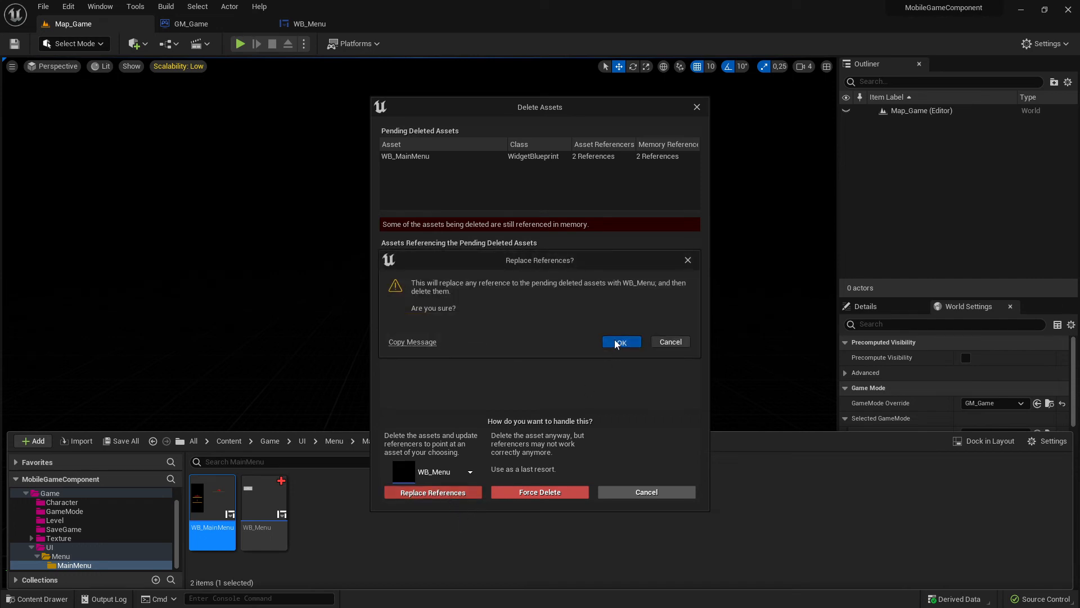
pyautogui.click(619, 342)
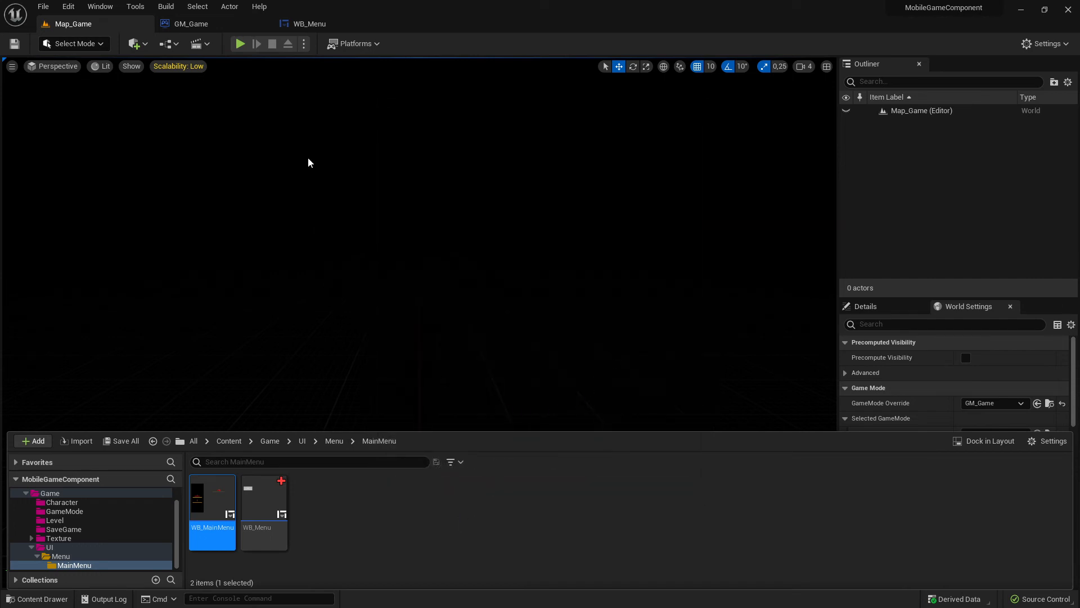
pyautogui.click(240, 45)
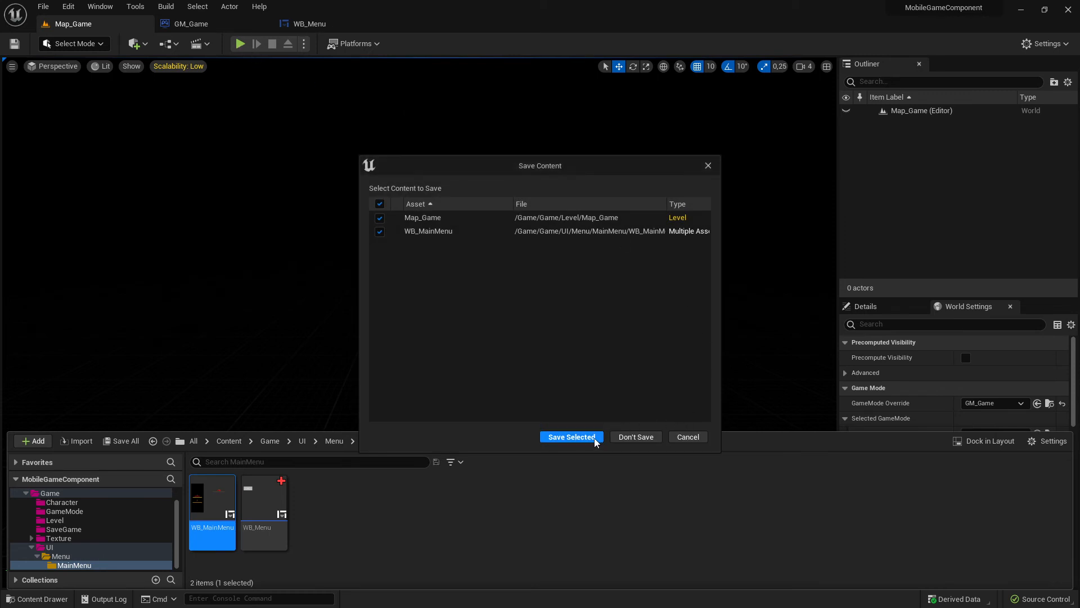
pyautogui.click(570, 437)
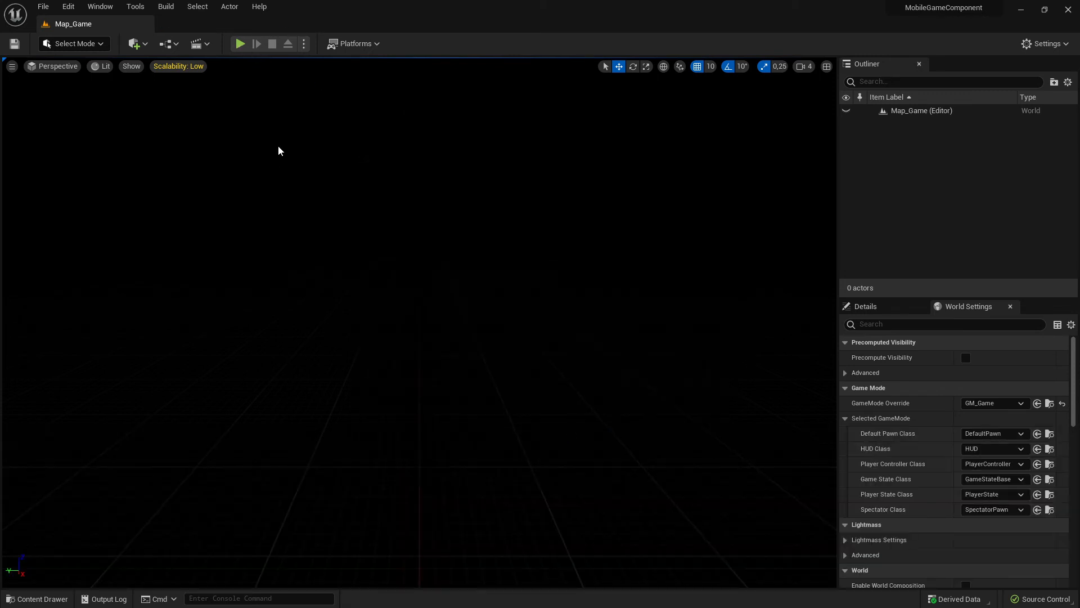
# - Play Map_Game to check its menu, stop the simulation and save the level
pyautogui.click(240, 45)
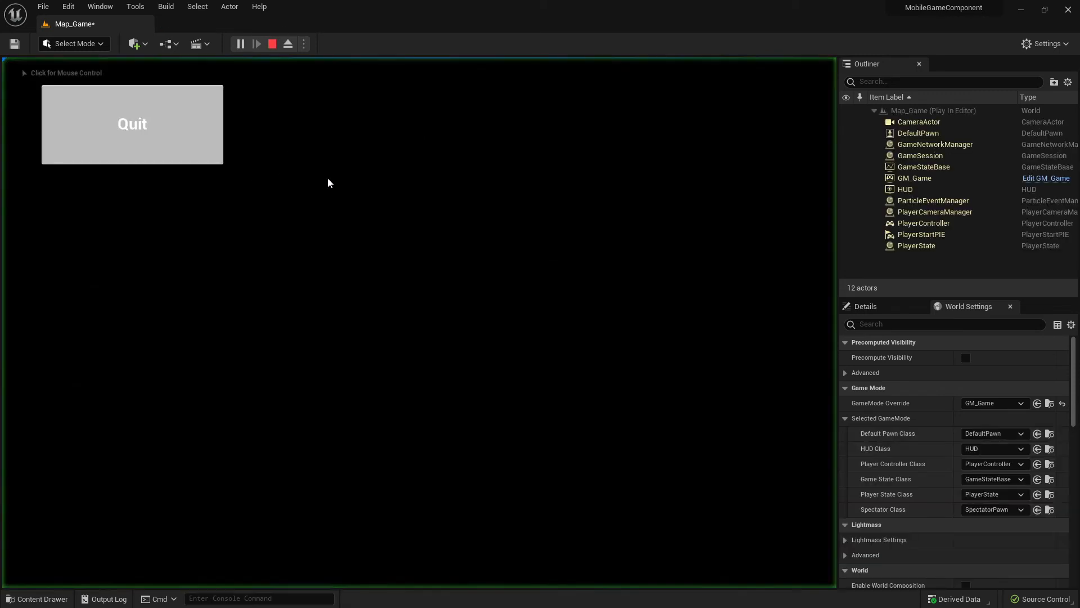
pyautogui.click(272, 44)
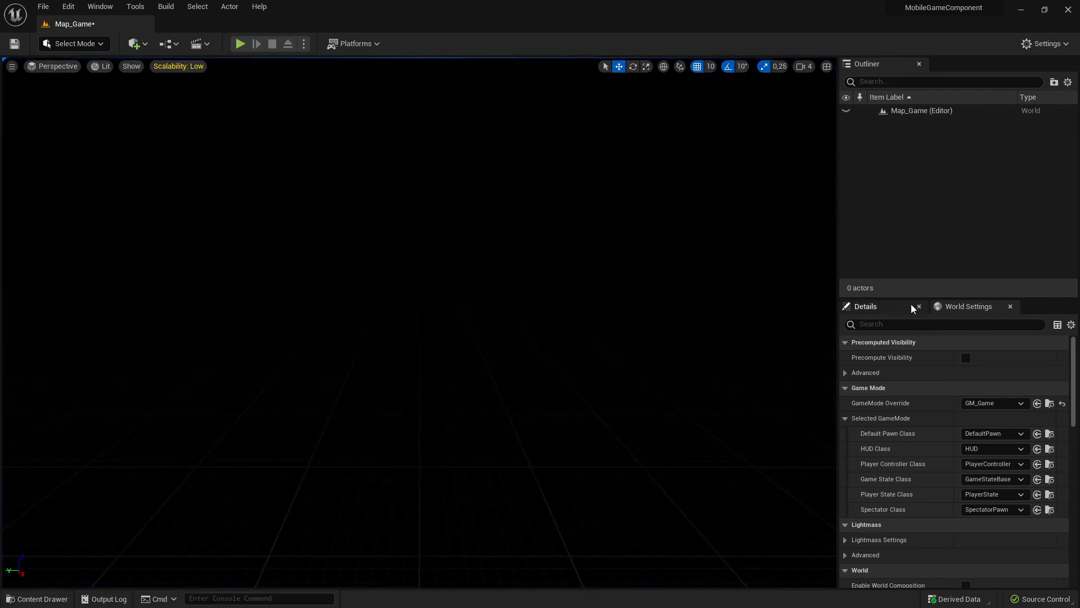
pyautogui.click(960, 312)
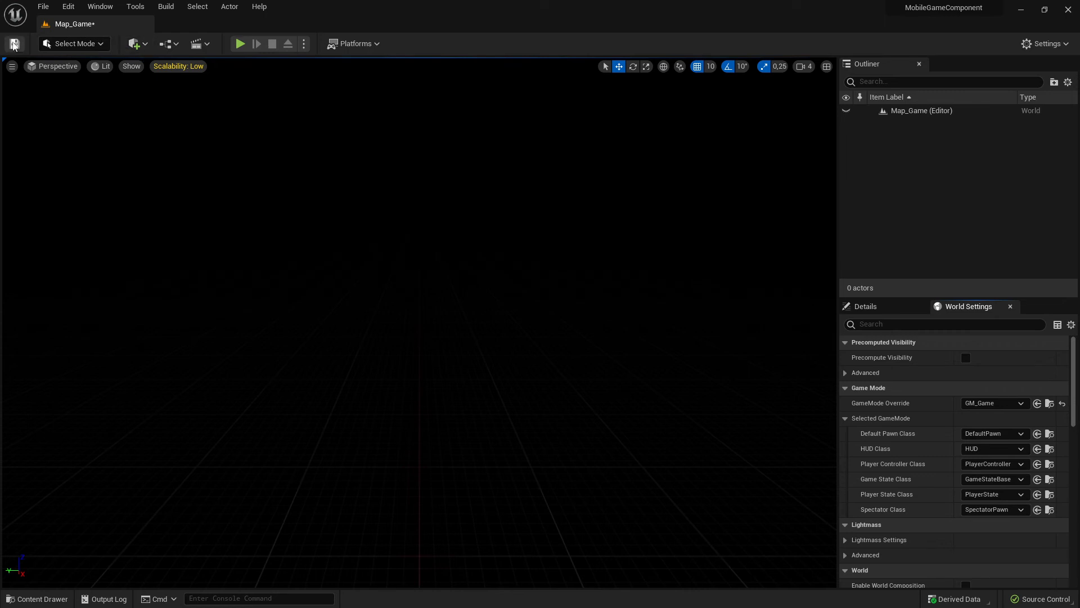
pyautogui.click(14, 43)
# - Check the Menu and MainMenu folders under UI for leftover widgets
pyautogui.click(38, 599)
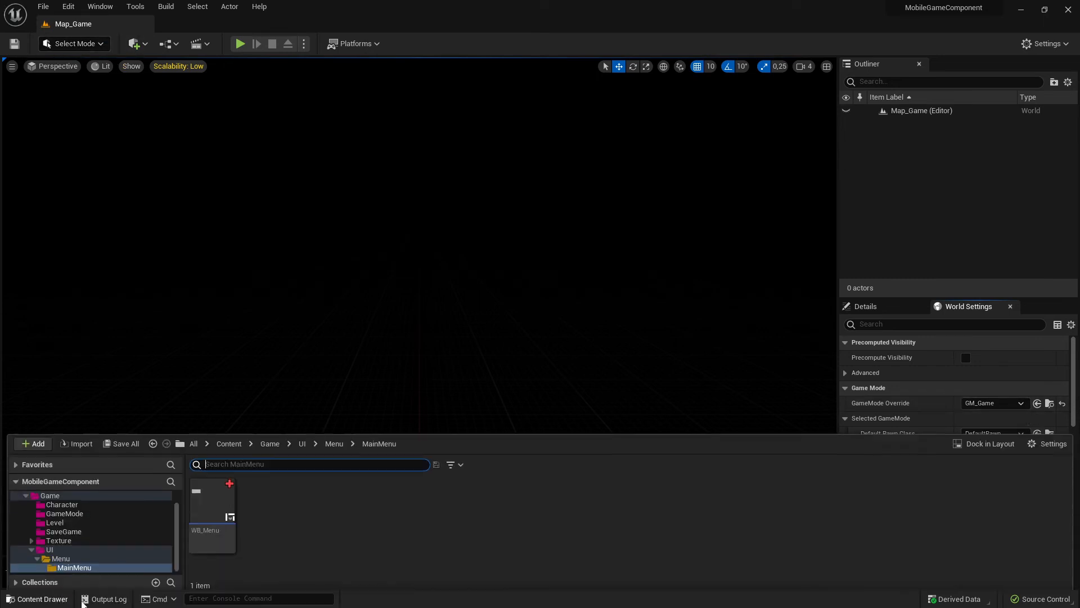
pyautogui.click(101, 557)
pyautogui.click(89, 565)
pyautogui.click(73, 557)
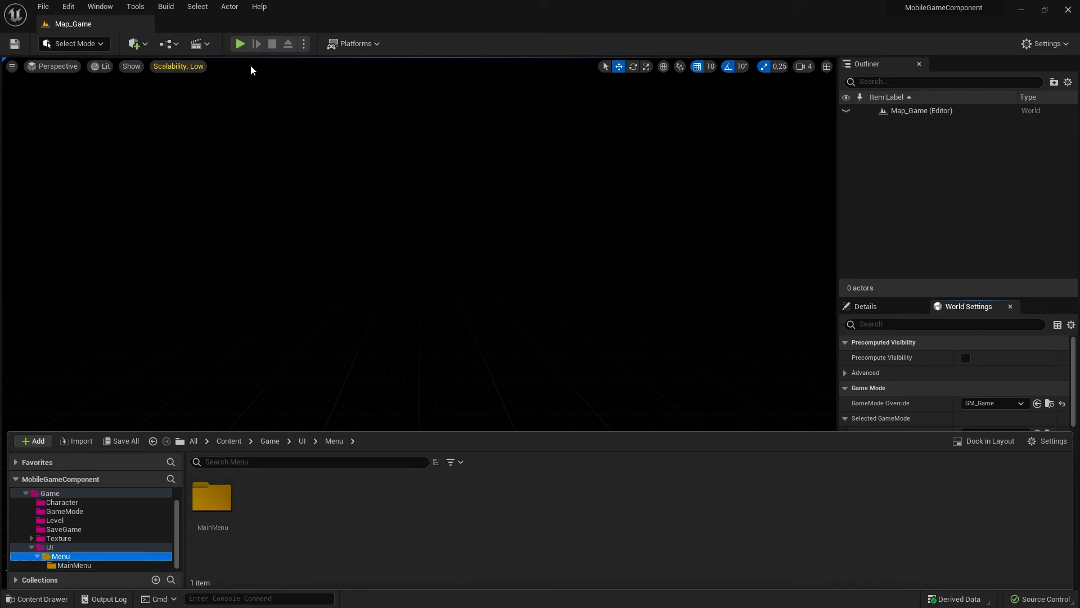
# - Play Map_Game to test the Quit button, replay and stop the level, and collapse the UI folder in the content browser
pyautogui.click(240, 44)
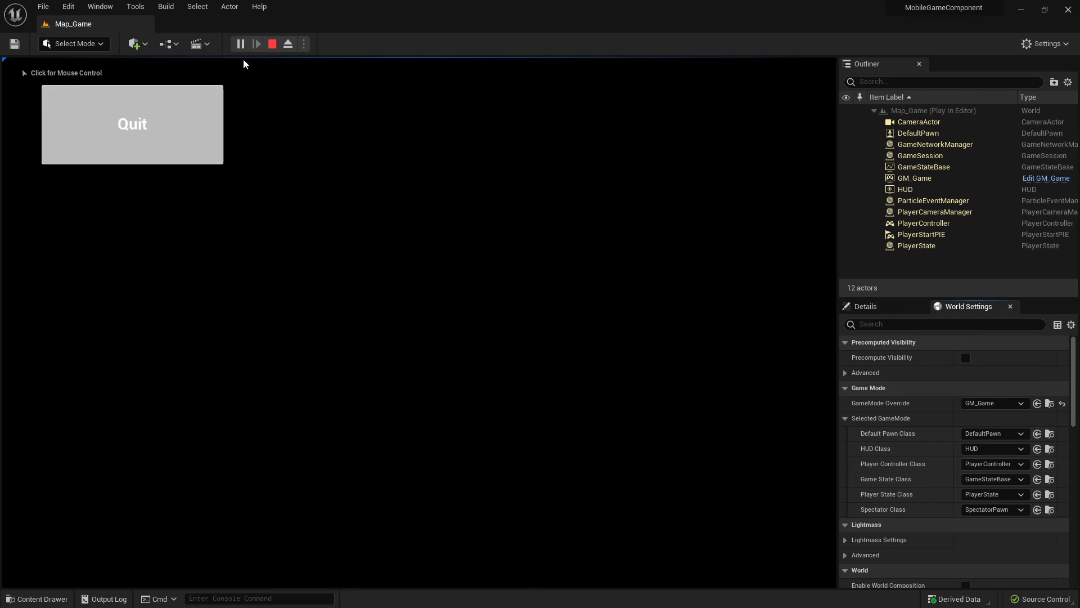
pyautogui.click(148, 135)
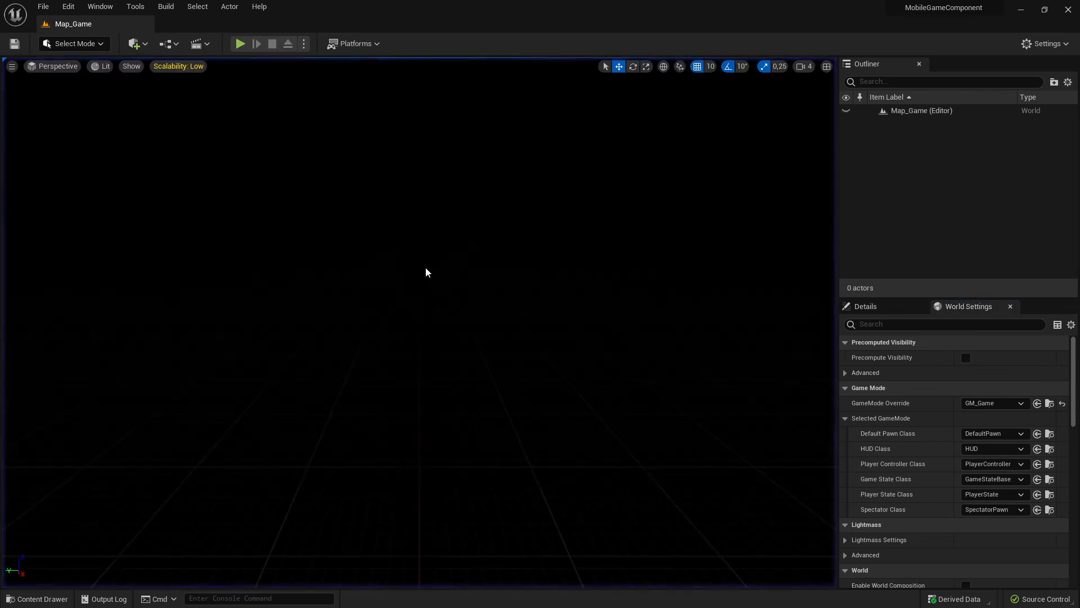
pyautogui.click(239, 44)
pyautogui.click(272, 44)
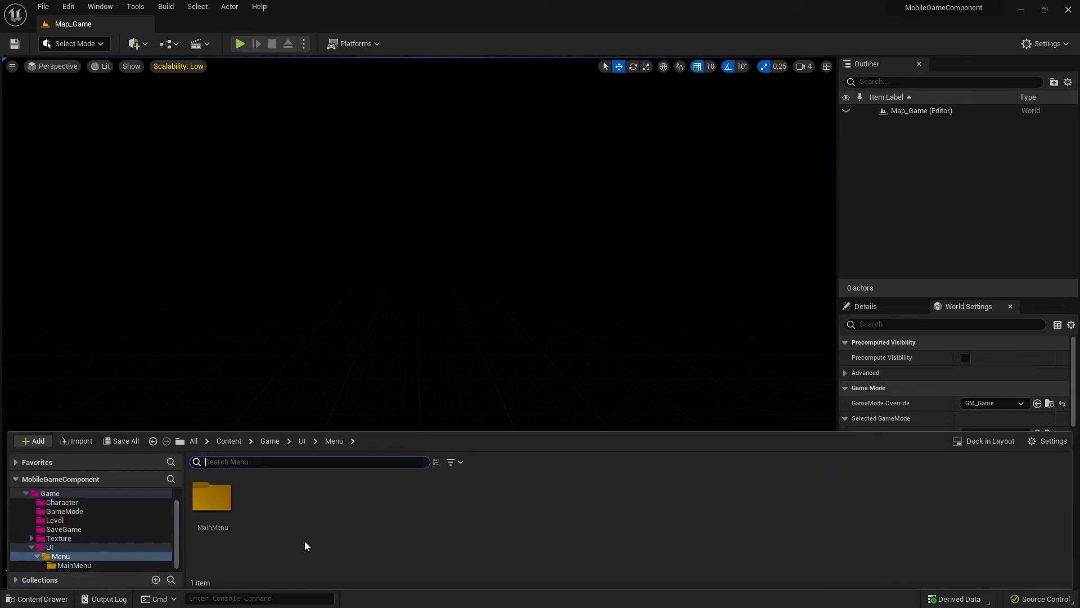
pyautogui.click(31, 547)
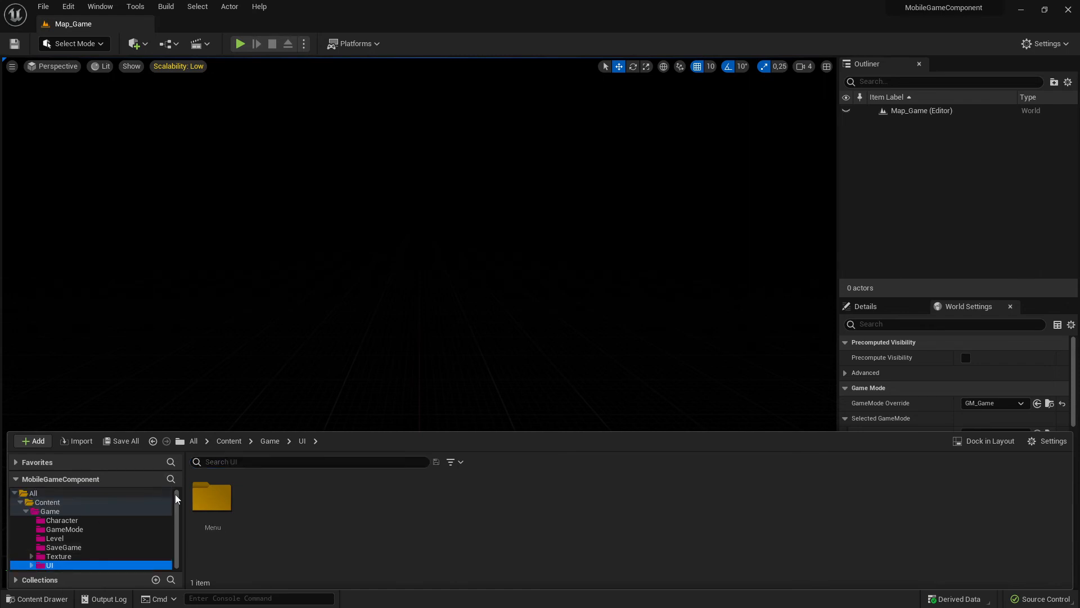
# - Submit the changed assets to source control with the two-line description "Created Widget" and "Added to viewport in GM_Game"
pyautogui.click(1041, 599)
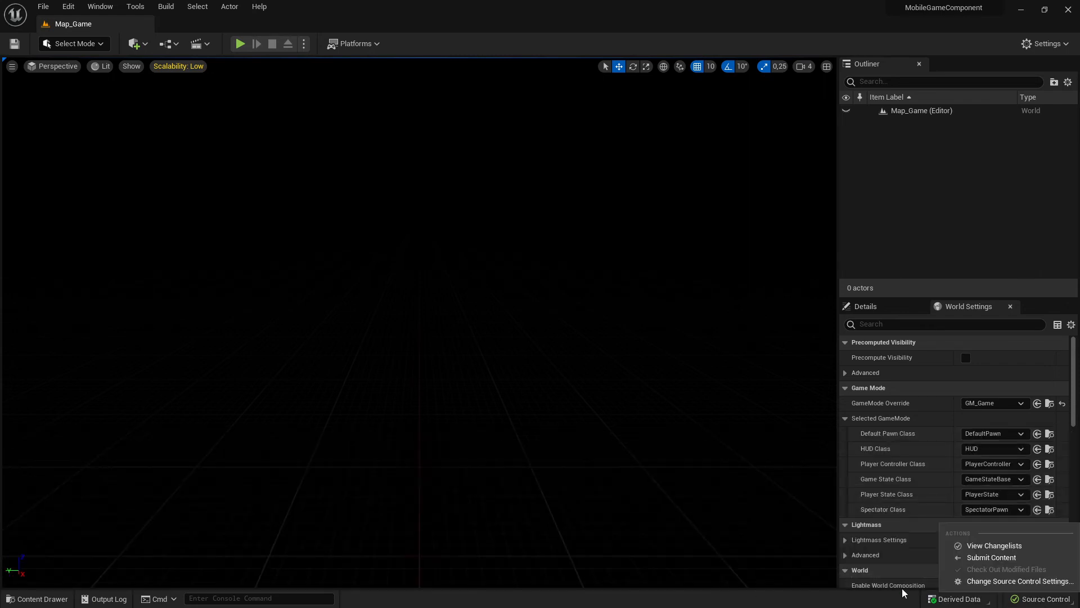
pyautogui.click(984, 557)
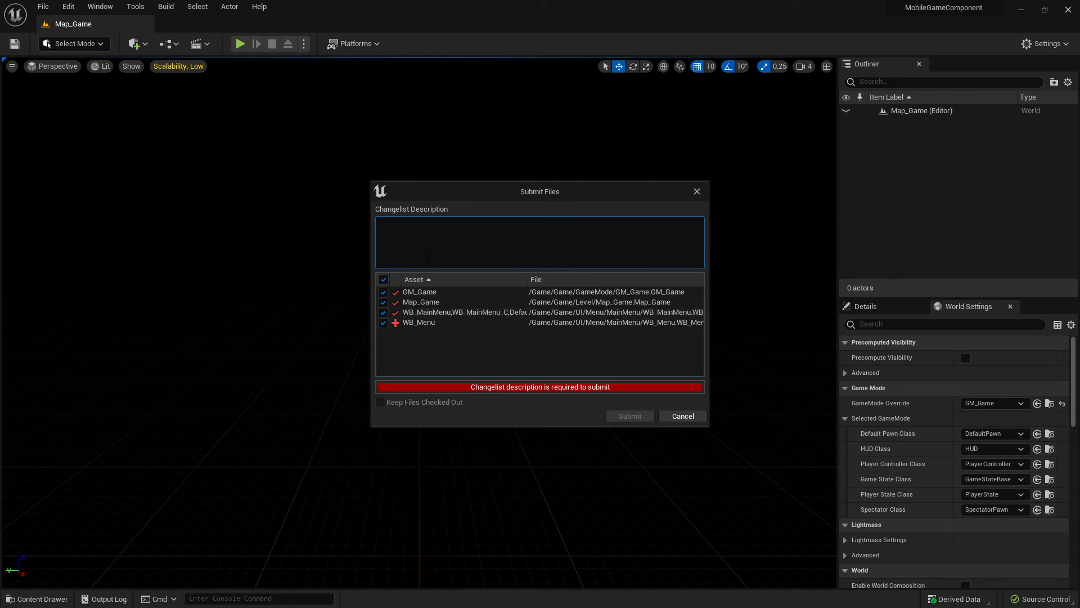
pyautogui.write('Created Widget')
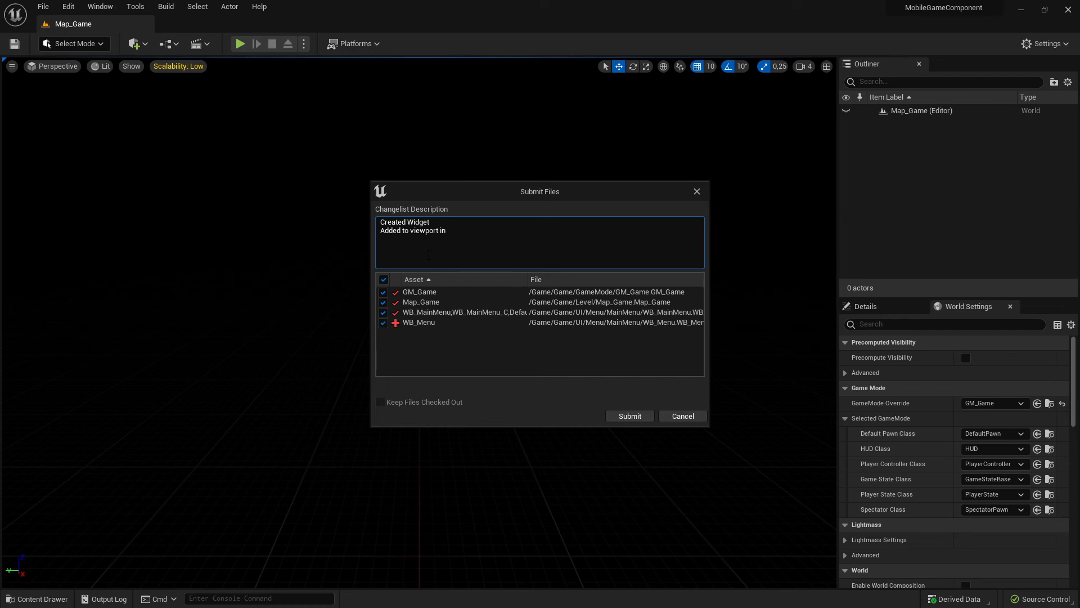
pyautogui.write('game')
pyautogui.press('BackSpace')
pyautogui.press('BackSpace')
pyautogui.write('GM_Game')
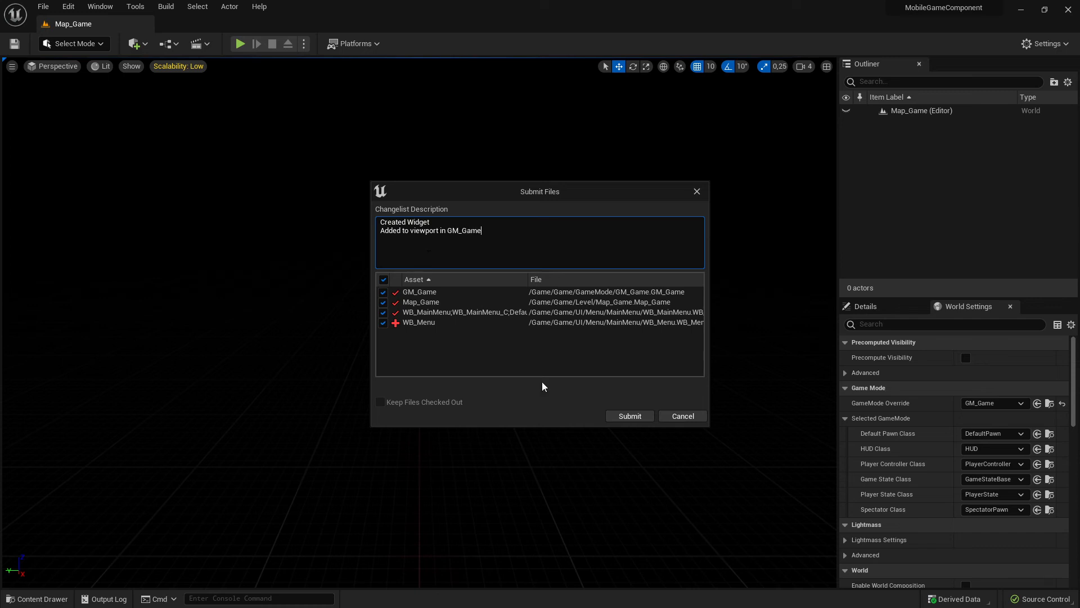
pyautogui.click(631, 416)
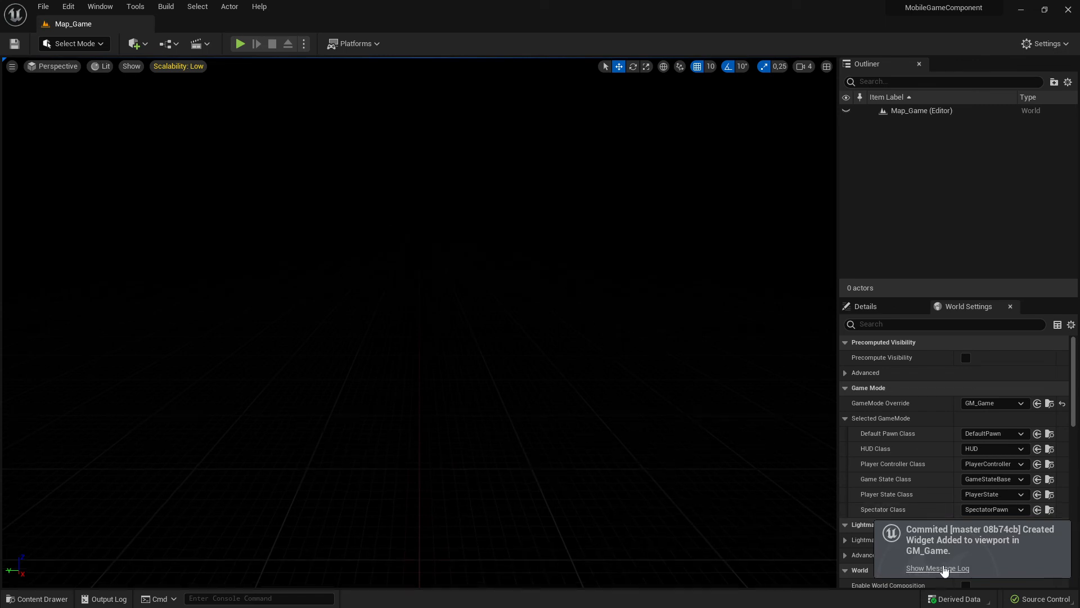
# - Browse the Game folder down to UI/Menu/MainMenu to check the submitted widget's location
pyautogui.click(38, 598)
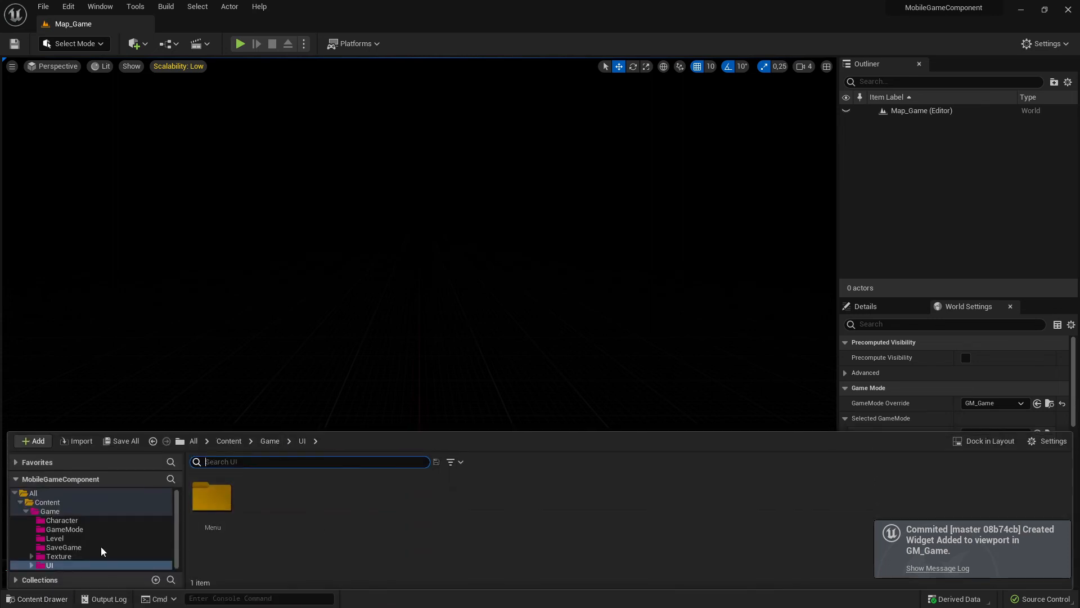
pyautogui.click(50, 511)
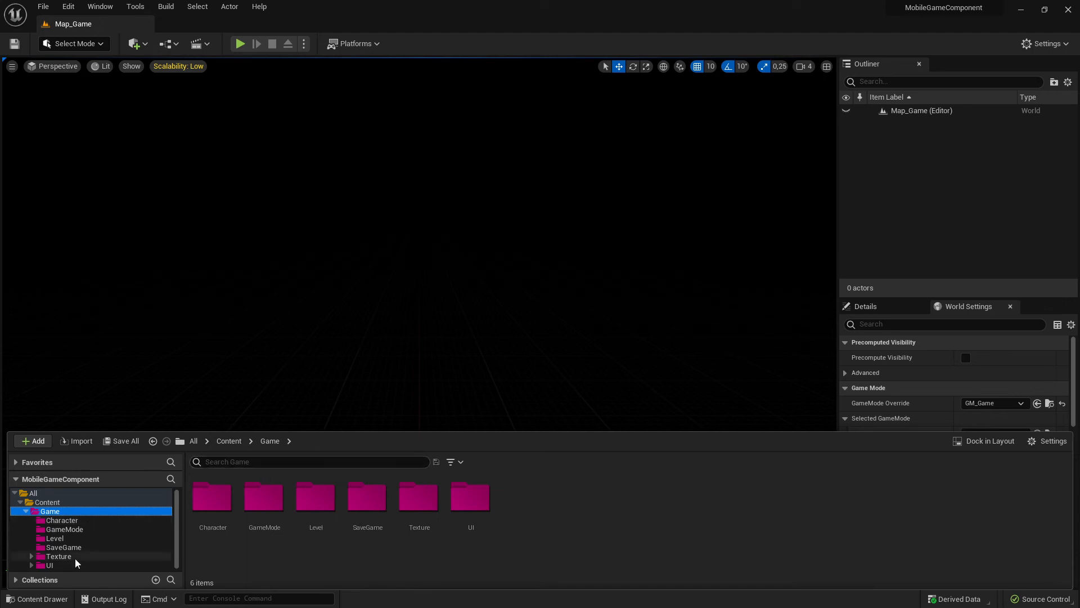
pyautogui.click(90, 555)
pyautogui.click(60, 565)
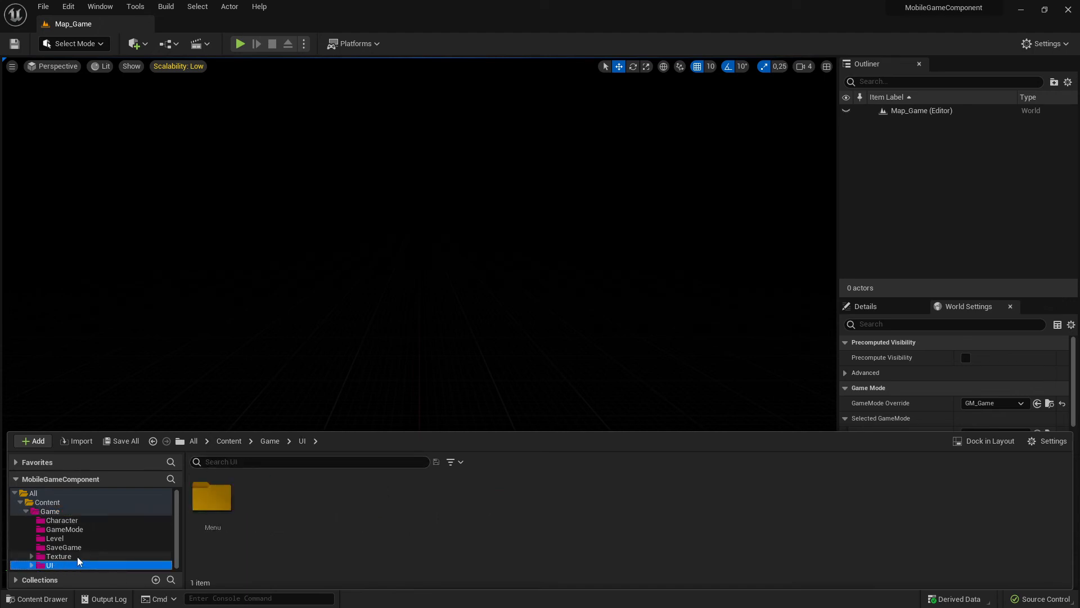
pyautogui.doubleClick(212, 497)
pyautogui.doubleClick(212, 496)
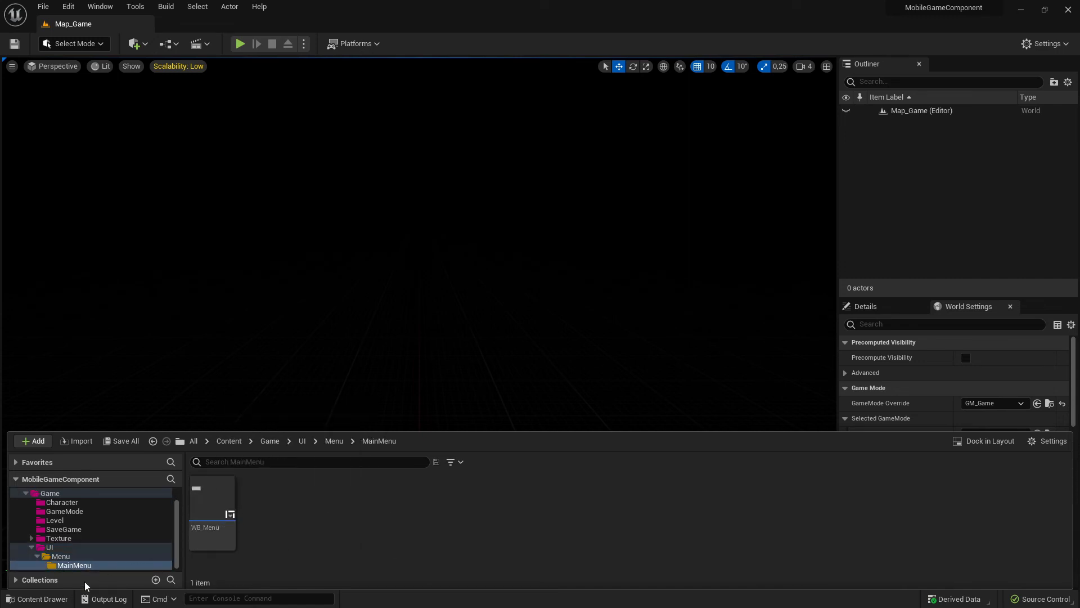
# - Examine the contents of the Texture, Level, GameMode, Character and UI folders, and collapse the UI folder
pyautogui.click(50, 547)
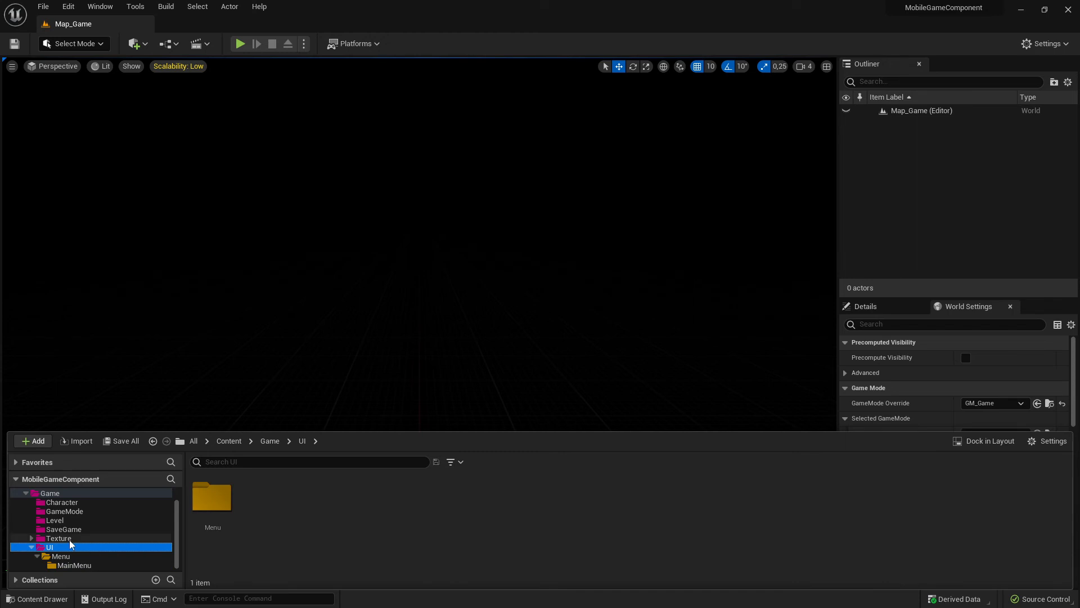
pyautogui.click(113, 529)
pyautogui.click(114, 538)
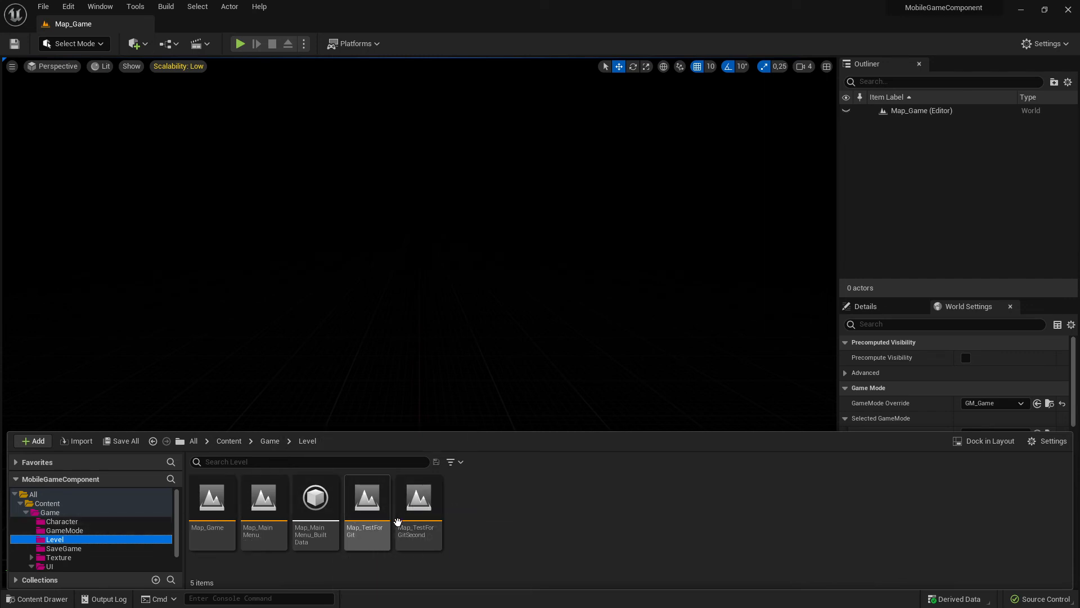
pyautogui.click(62, 530)
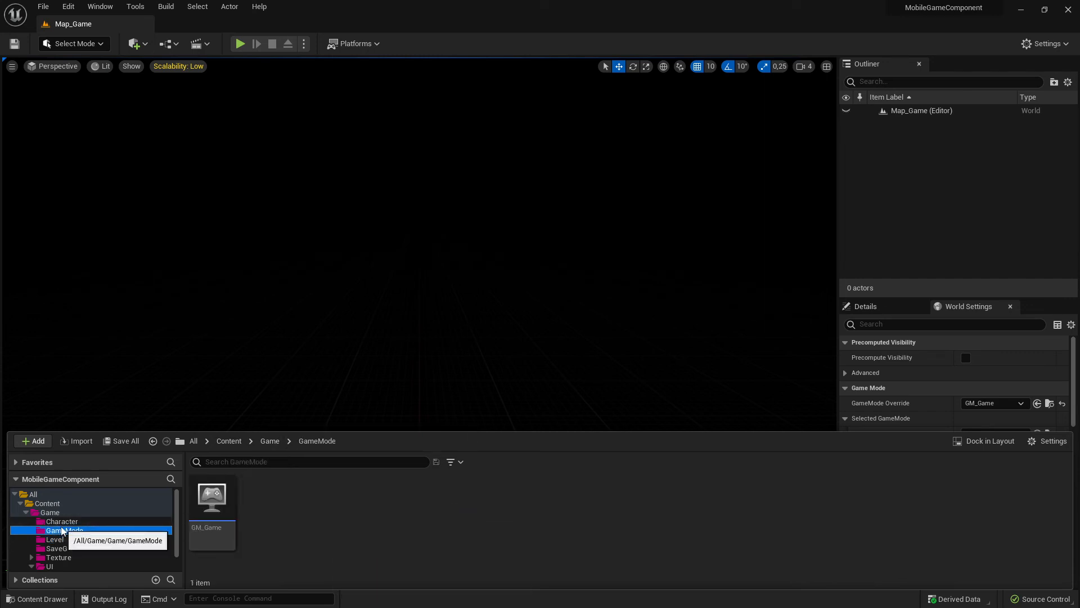
pyautogui.click(82, 521)
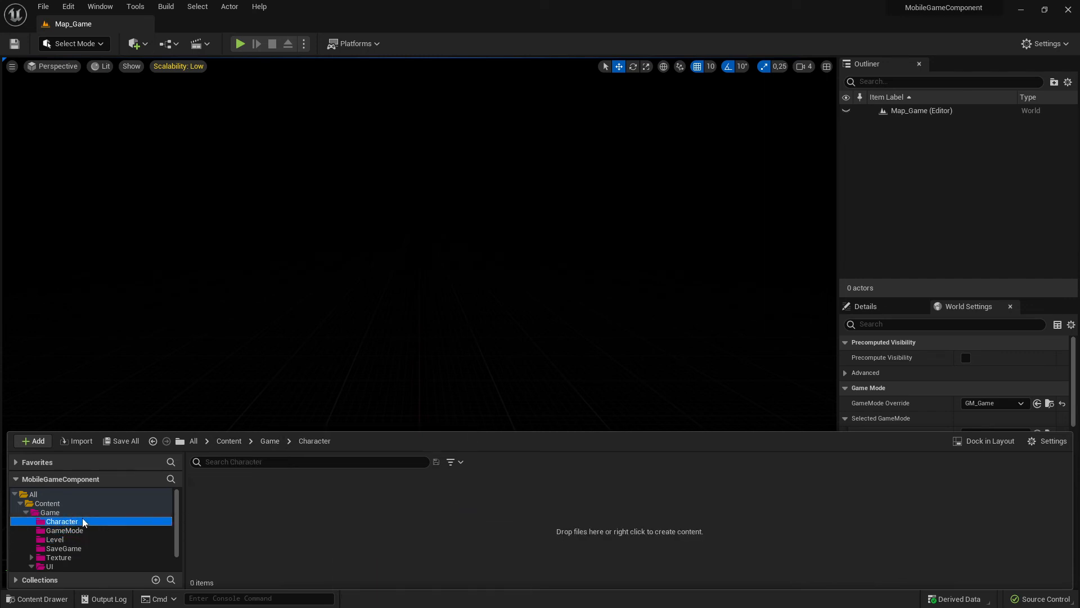
pyautogui.scroll(-2, 83, 541)
pyautogui.click(76, 548)
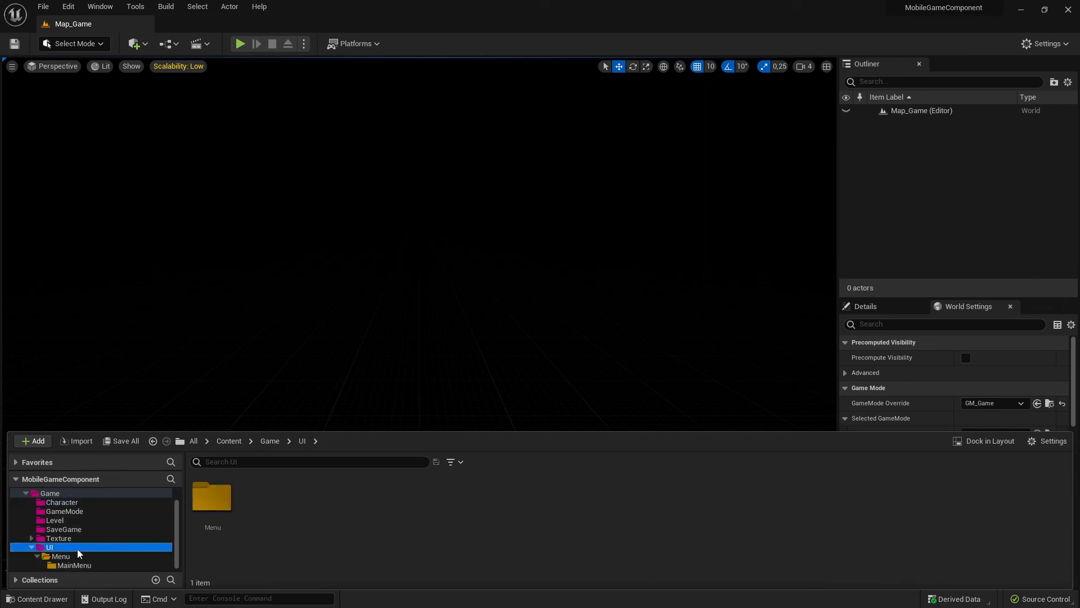
pyautogui.click(32, 548)
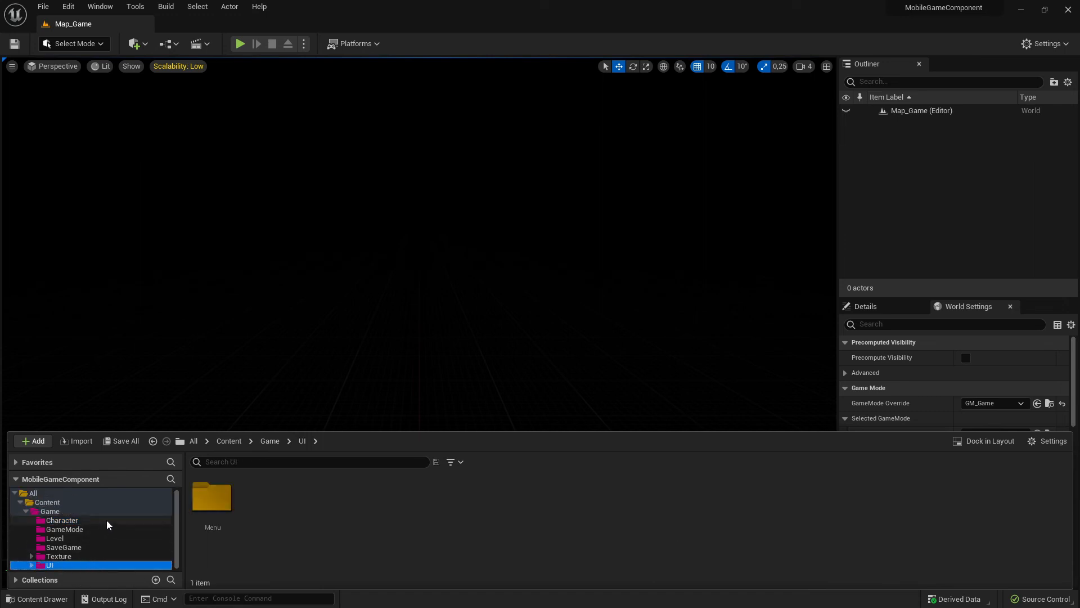
# - Delete Map_MainMenu, Map_MainMenu_BuiltData, Map_TestForGit and Map_TestForGitSecond from the Level folder
pyautogui.click(77, 520)
pyautogui.click(75, 529)
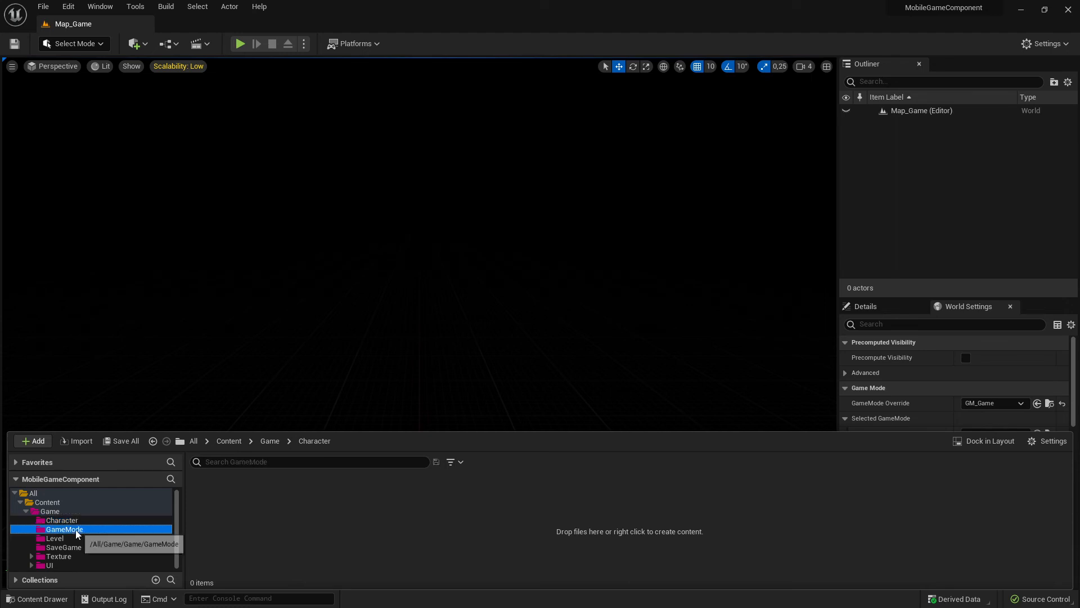
pyautogui.click(96, 539)
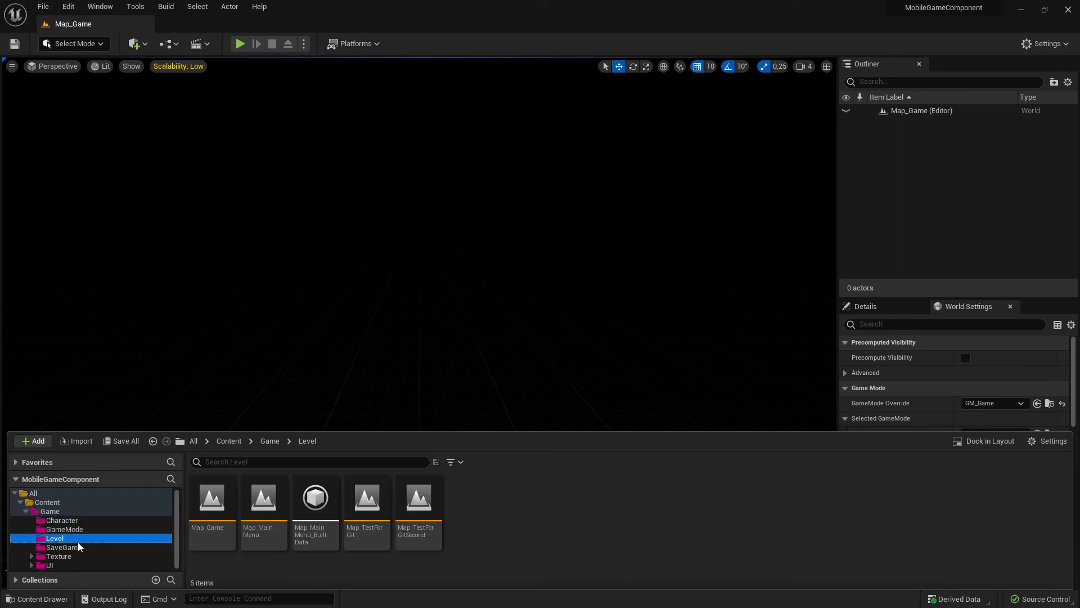
pyautogui.click(264, 506)
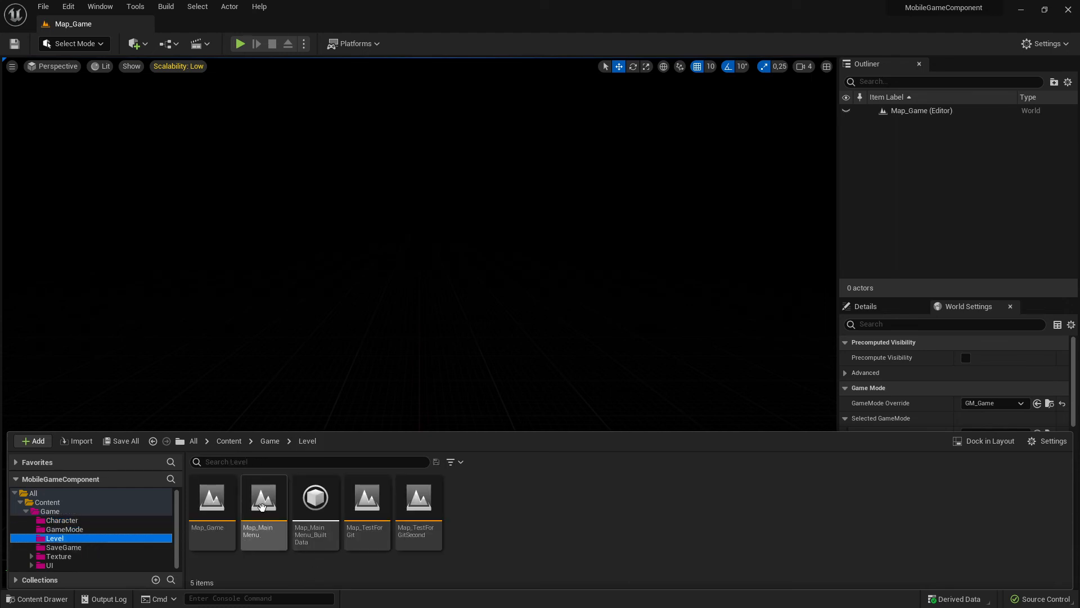
pyautogui.keyDown('shift'); pyautogui.click(419, 537); pyautogui.keyUp('shift')
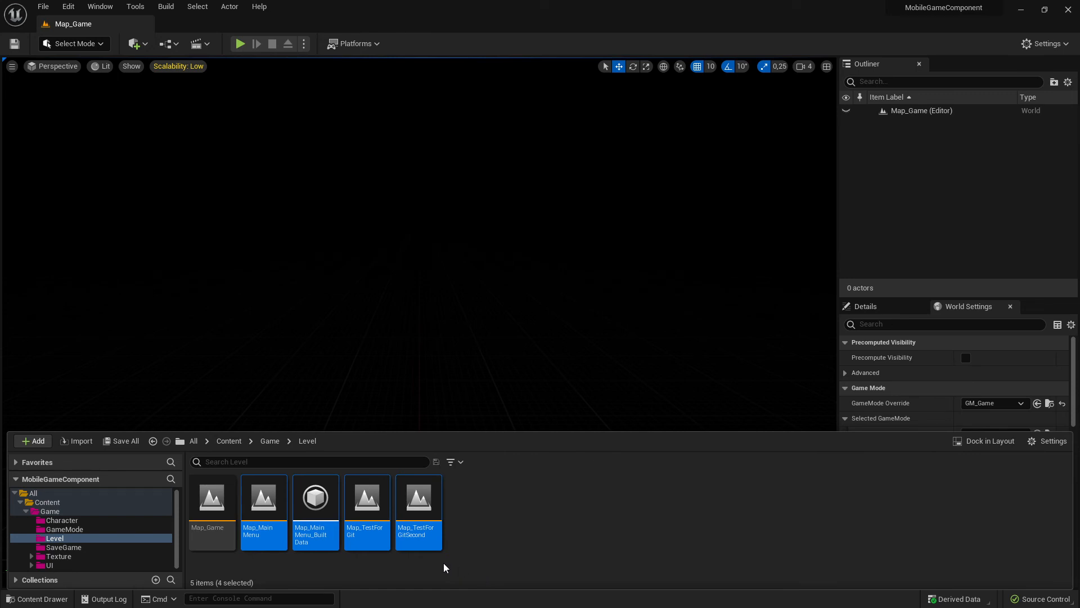
pyautogui.press('Delete')
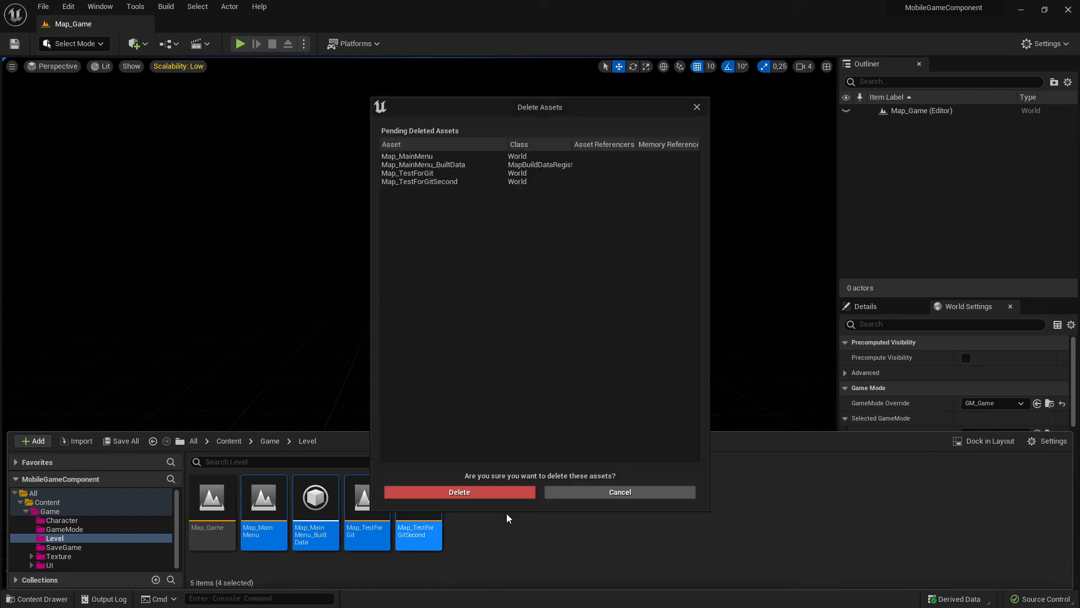
pyautogui.click(509, 493)
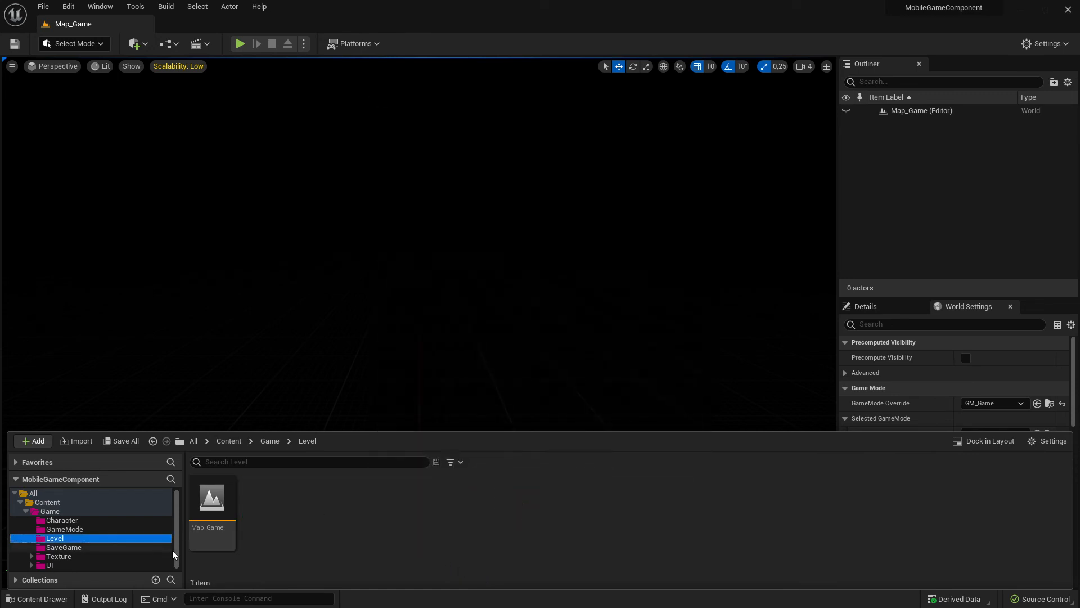
# - Delete the SG_SaveGame blueprint together with its SaveGame folder
pyautogui.click(73, 547)
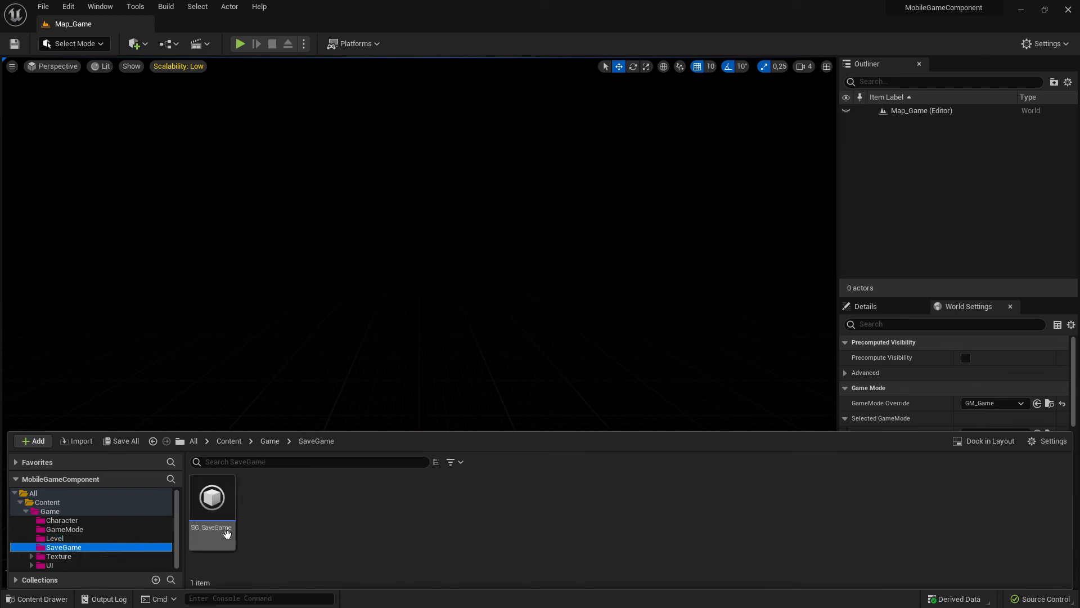
pyautogui.click(225, 509)
pyautogui.press('Delete')
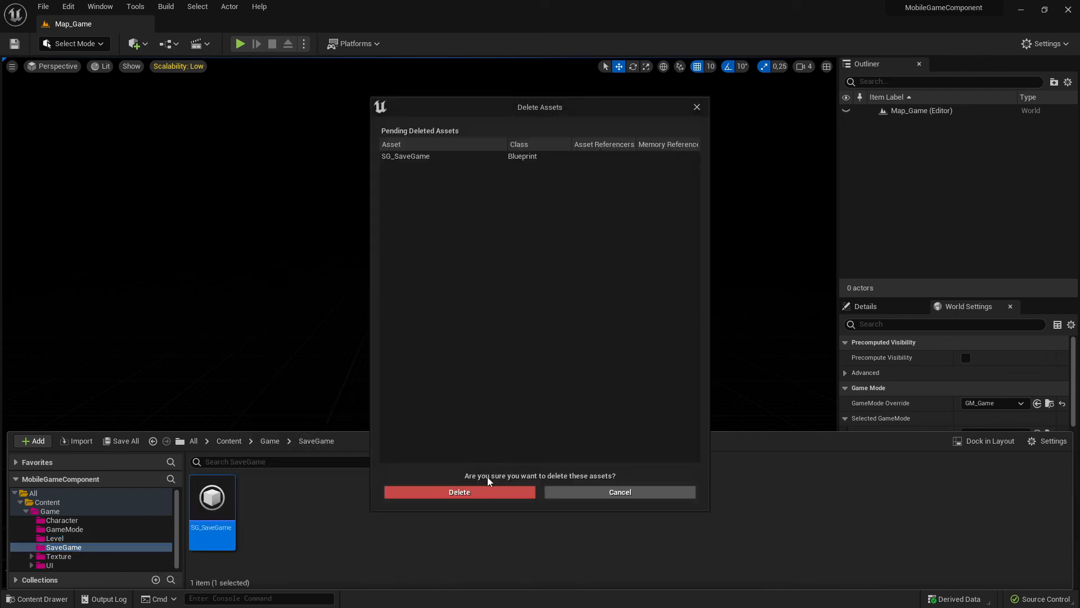
pyautogui.click(425, 488)
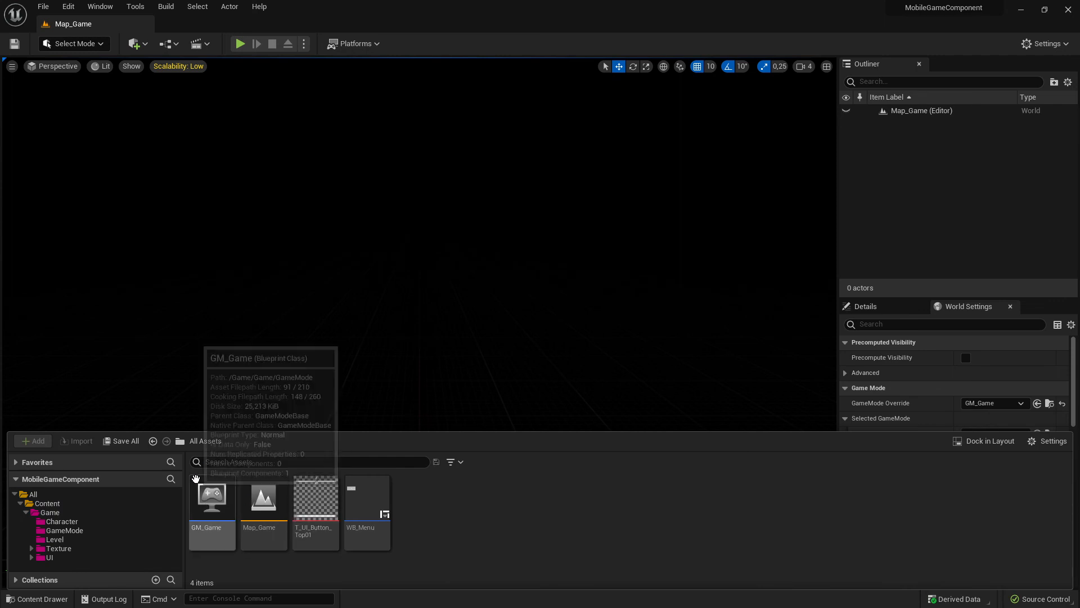
# - Check the remaining contents of the Game, Content, GameMode, Level and Texture folders
pyautogui.click(92, 521)
pyautogui.click(58, 512)
pyautogui.click(57, 504)
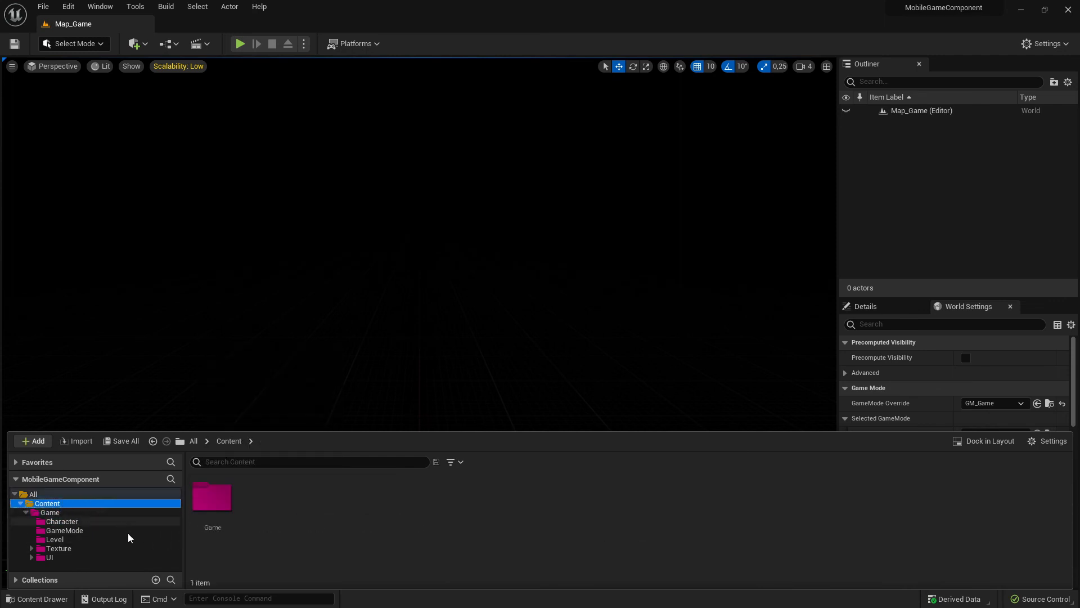
pyautogui.click(84, 530)
pyautogui.click(74, 539)
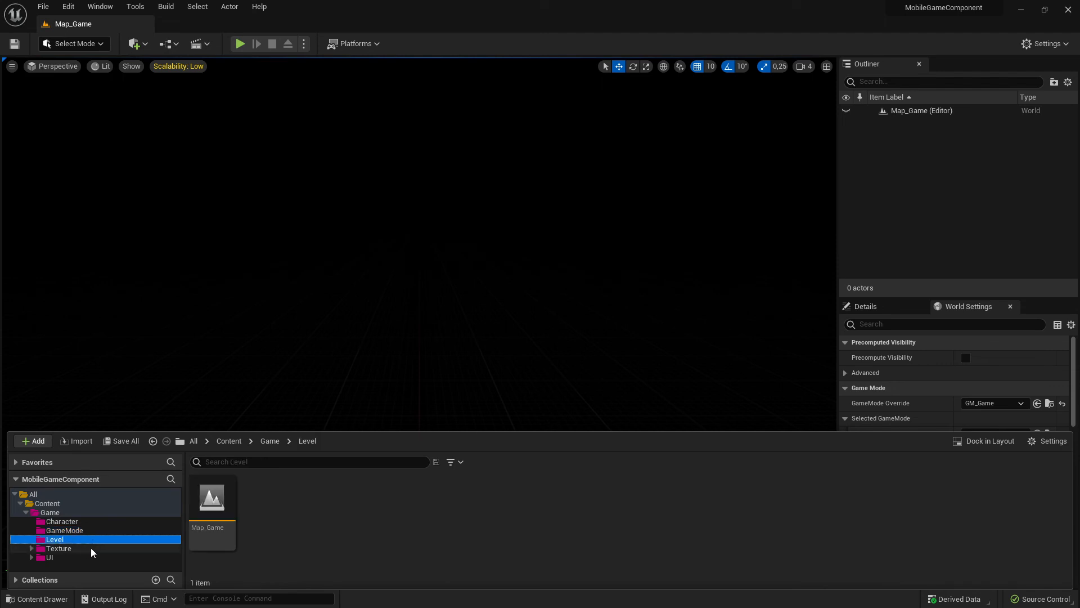
pyautogui.click(82, 549)
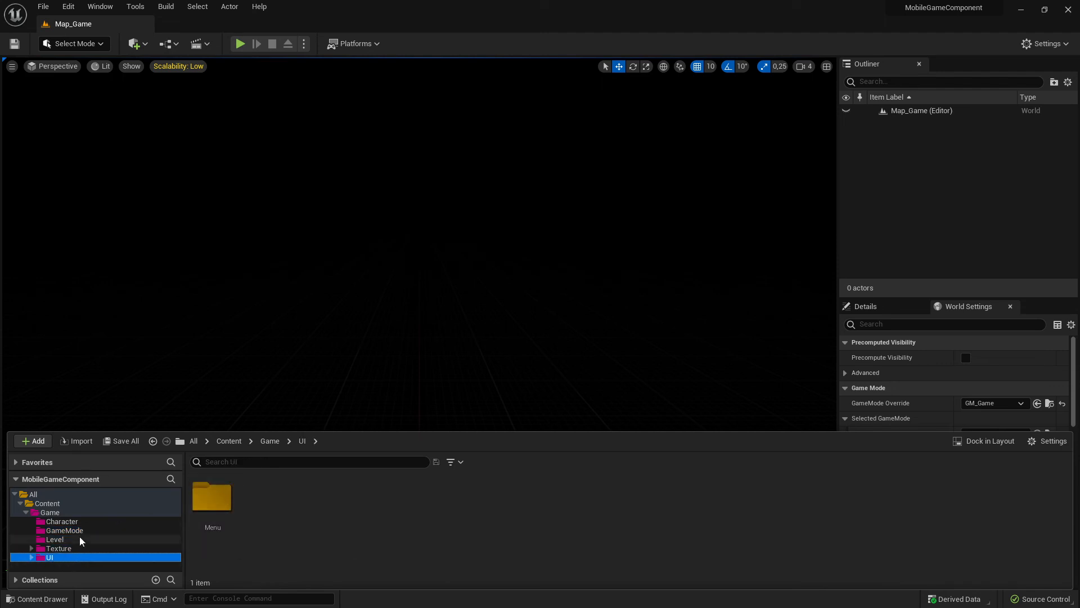
# - Delete the Texture folder and its Borders subfolder, including the T_UI_Button_Top01 texture
pyautogui.doubleClick(212, 498)
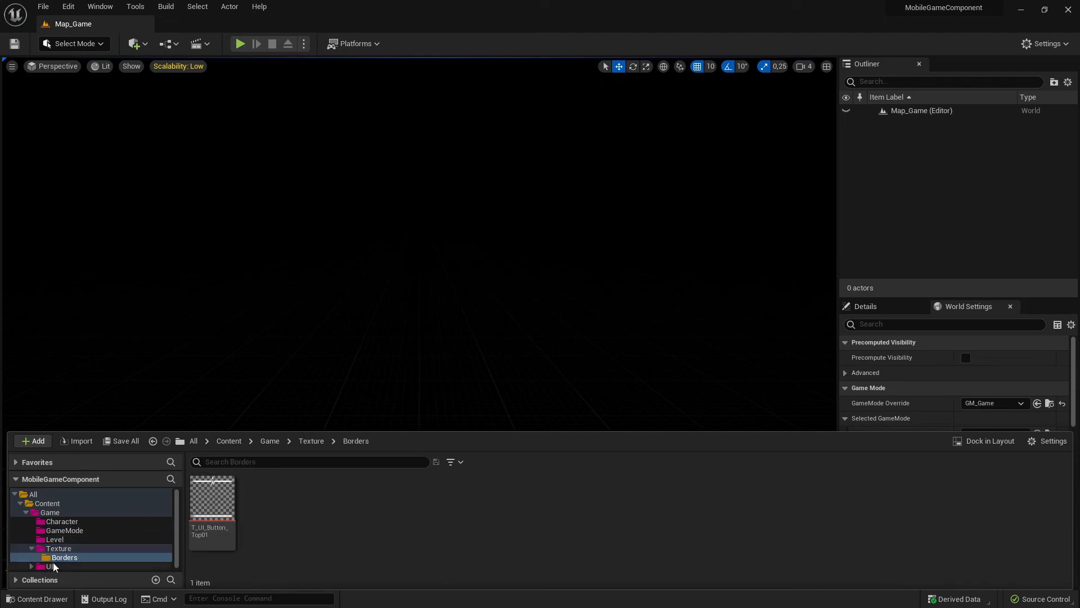
pyautogui.click(66, 550)
pyautogui.click(86, 556)
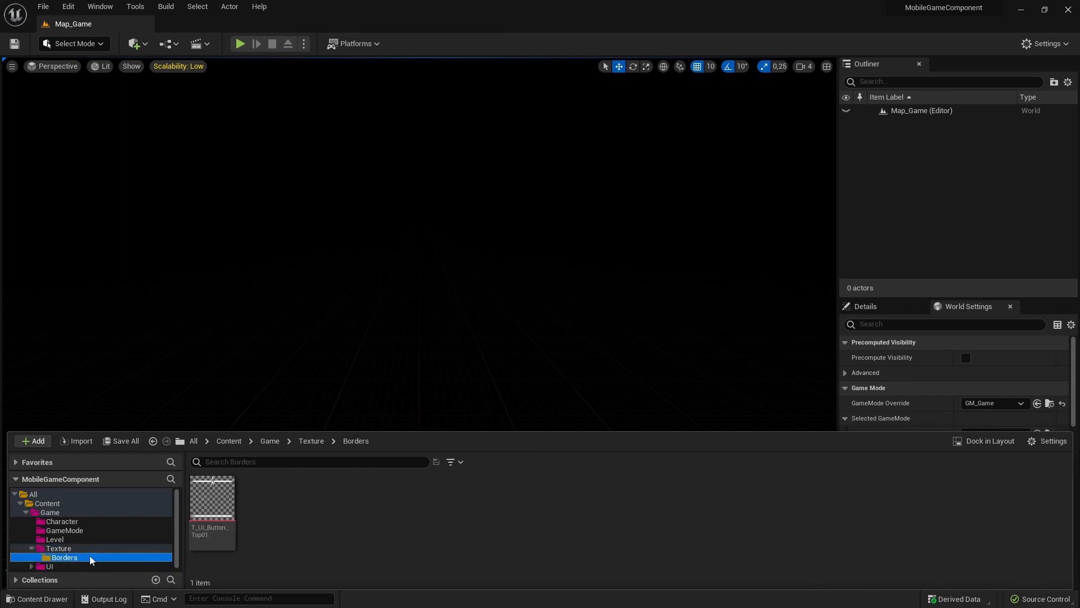
pyautogui.press('Delete')
pyautogui.click(144, 578)
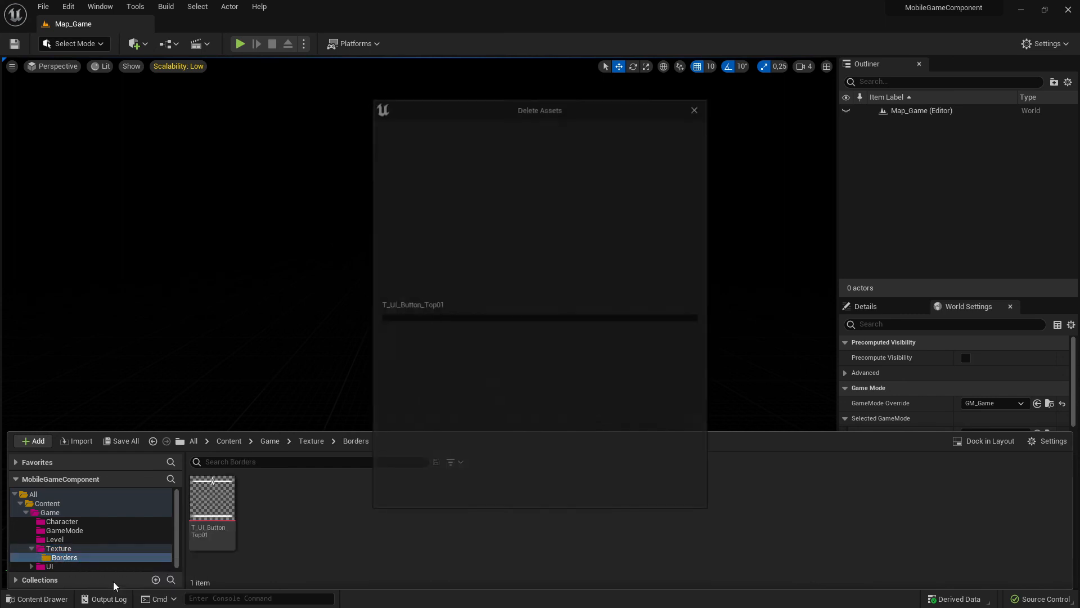
pyautogui.click(488, 501)
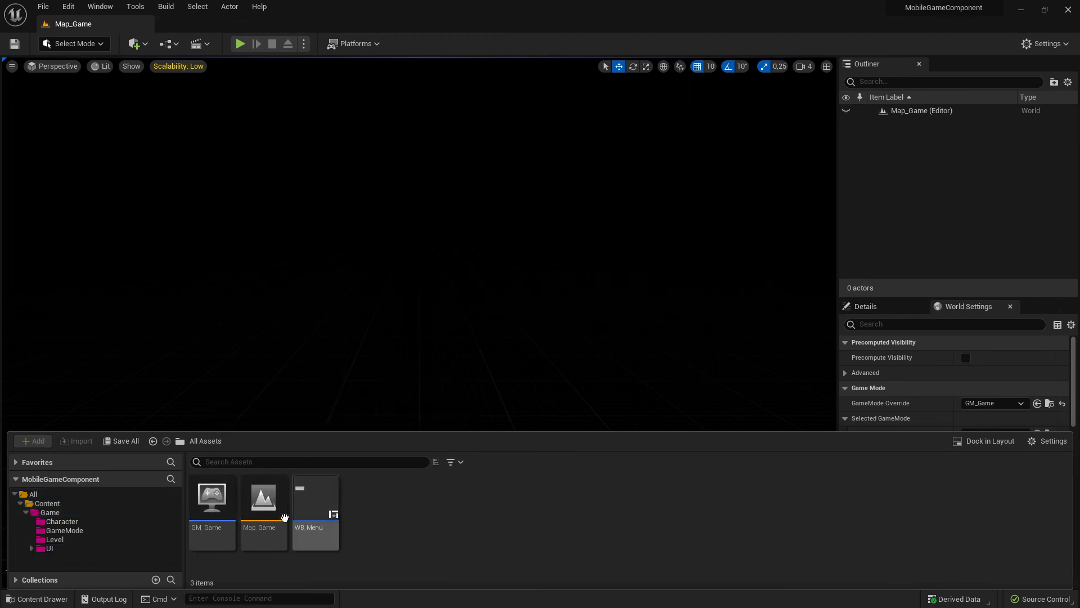
# - Review the remaining assets GM_Game, Map_Game and WB_Menu and the Character, GameMode and UI folders inside Game
pyautogui.click(224, 520)
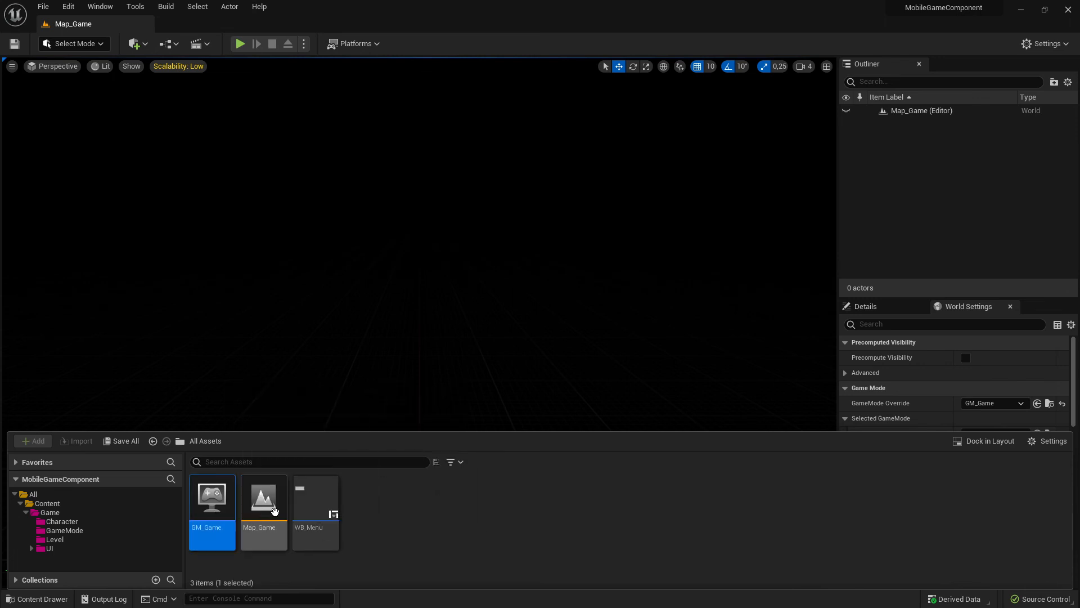
pyautogui.click(274, 512)
pyautogui.click(322, 516)
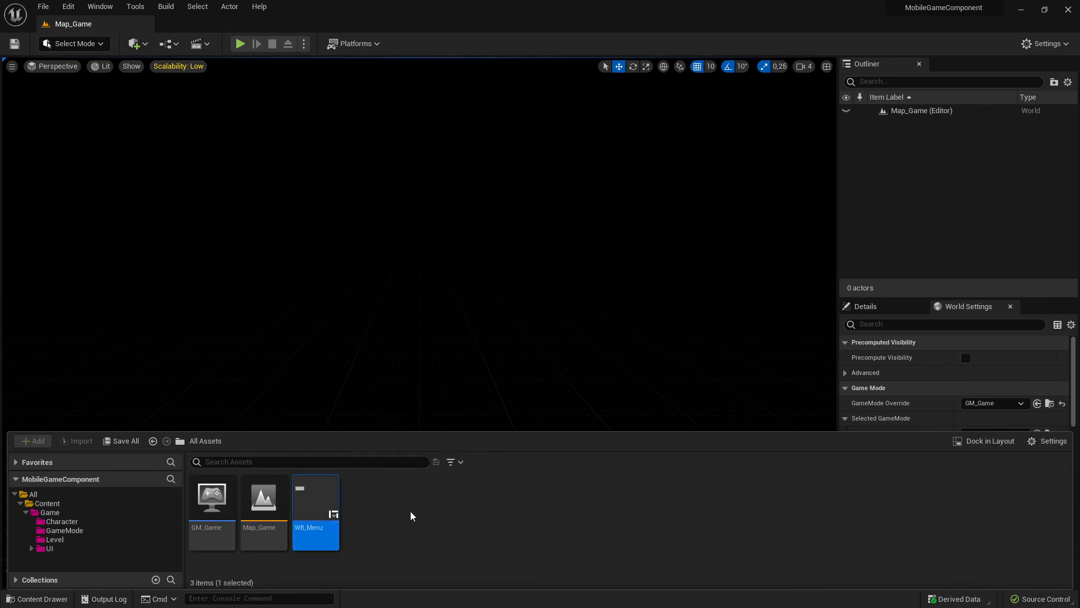
pyautogui.click(50, 512)
pyautogui.click(62, 521)
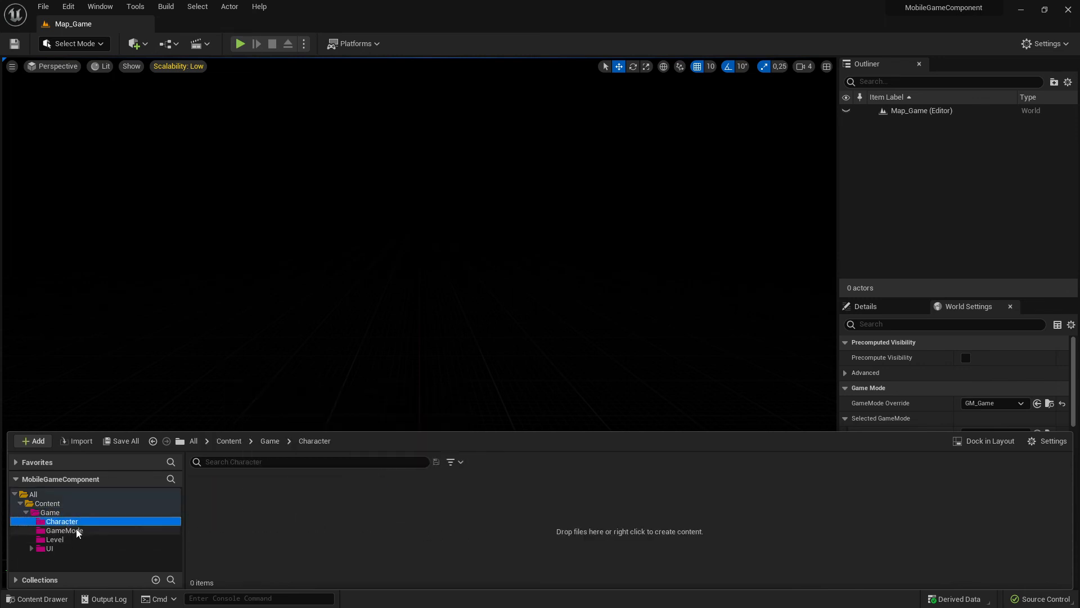
pyautogui.click(65, 530)
pyautogui.click(51, 548)
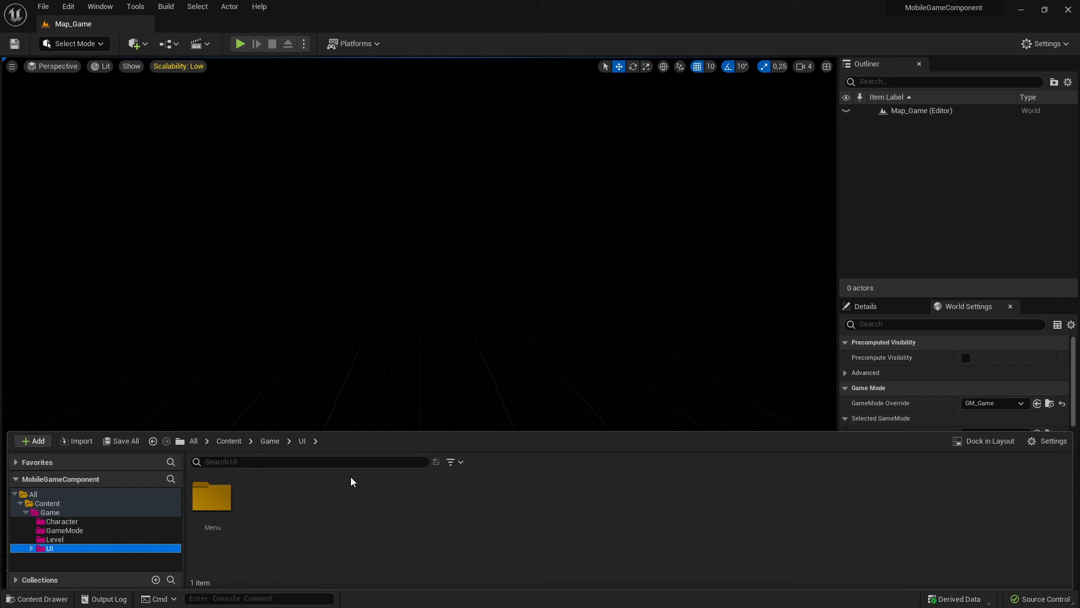
pyautogui.click(32, 549)
pyautogui.click(31, 549)
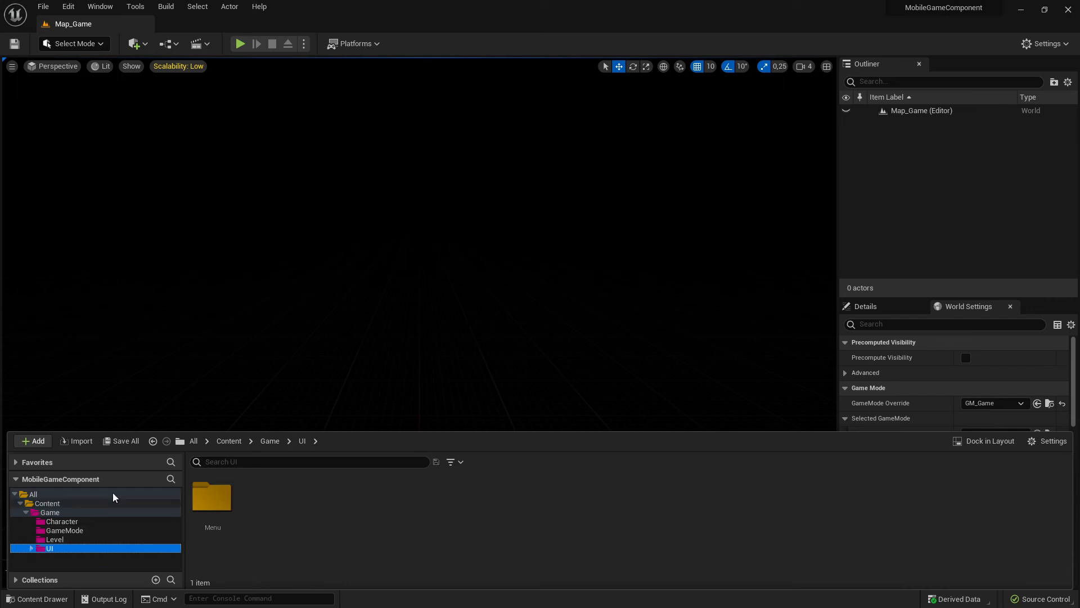
pyautogui.click(27, 513)
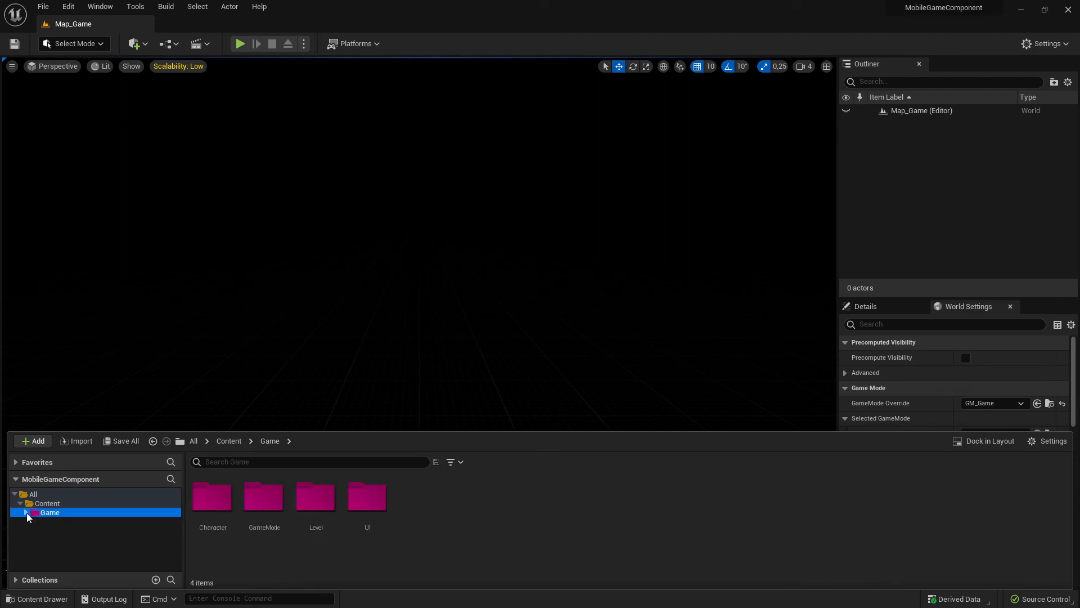
pyautogui.click(26, 512)
pyautogui.rightClick(52, 512)
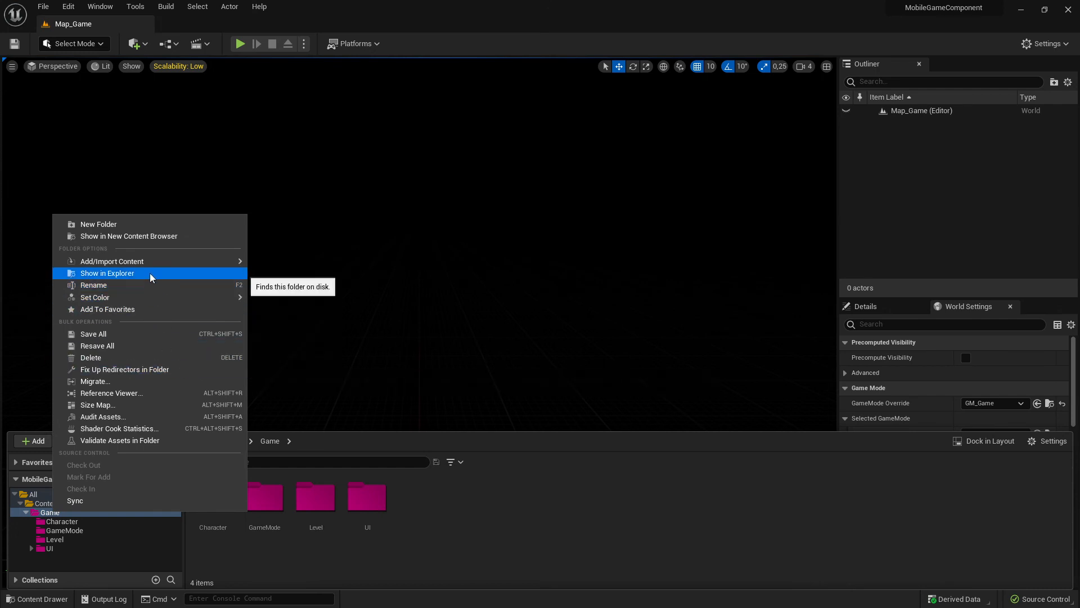
pyautogui.moveTo(158, 260)
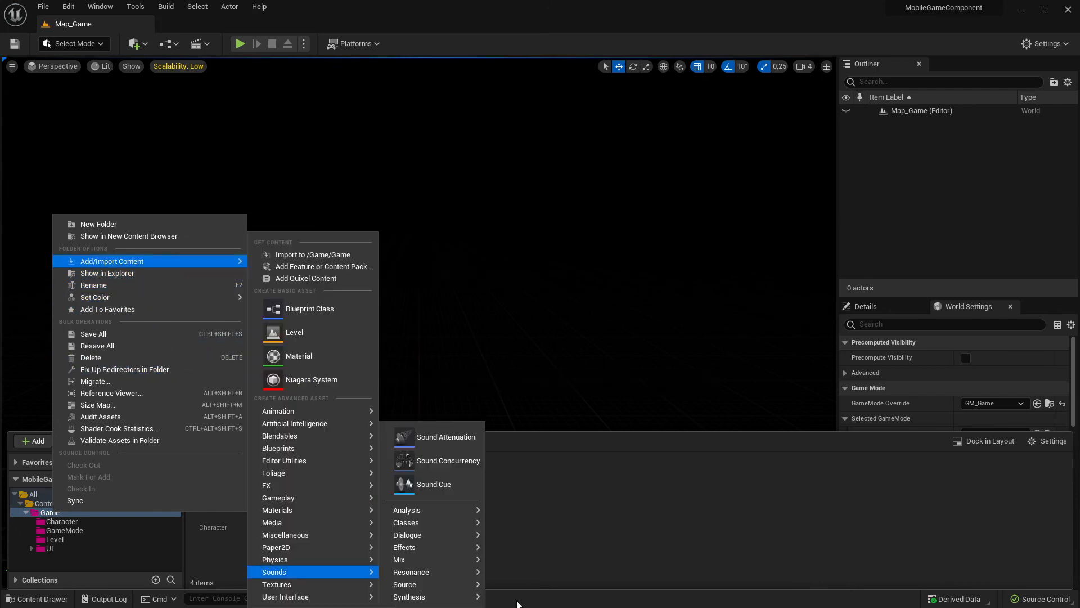
pyautogui.click(502, 534)
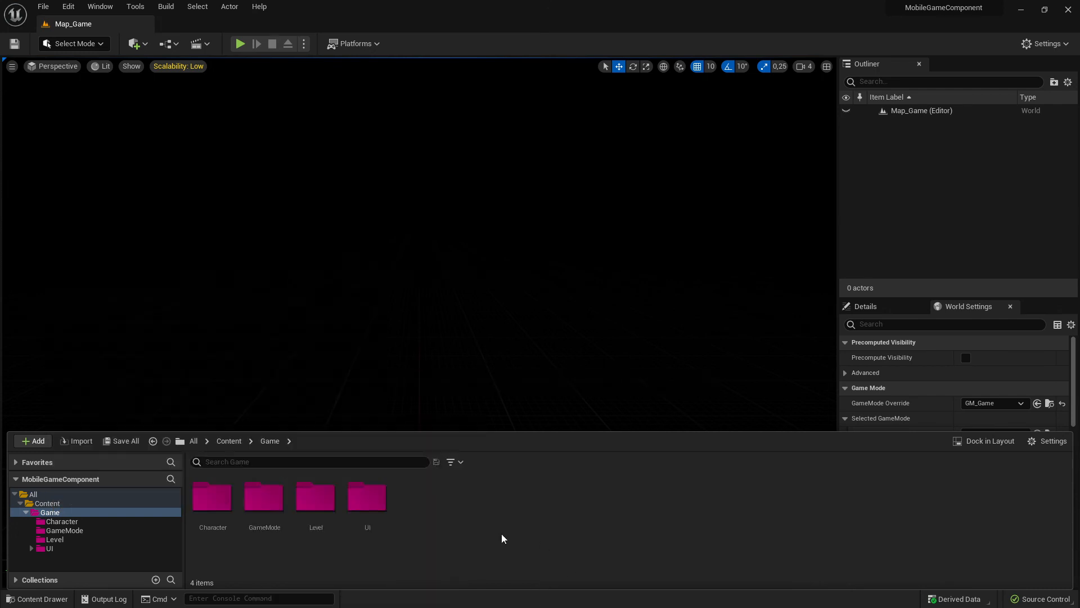
# - Start migrating the Character, GameMode, Level and UI folders and accept the full list of assets in the report
pyautogui.click(212, 506)
pyautogui.keyDown('shift'); pyautogui.click(367, 500); pyautogui.keyUp('shift')
pyautogui.rightClick(371, 502)
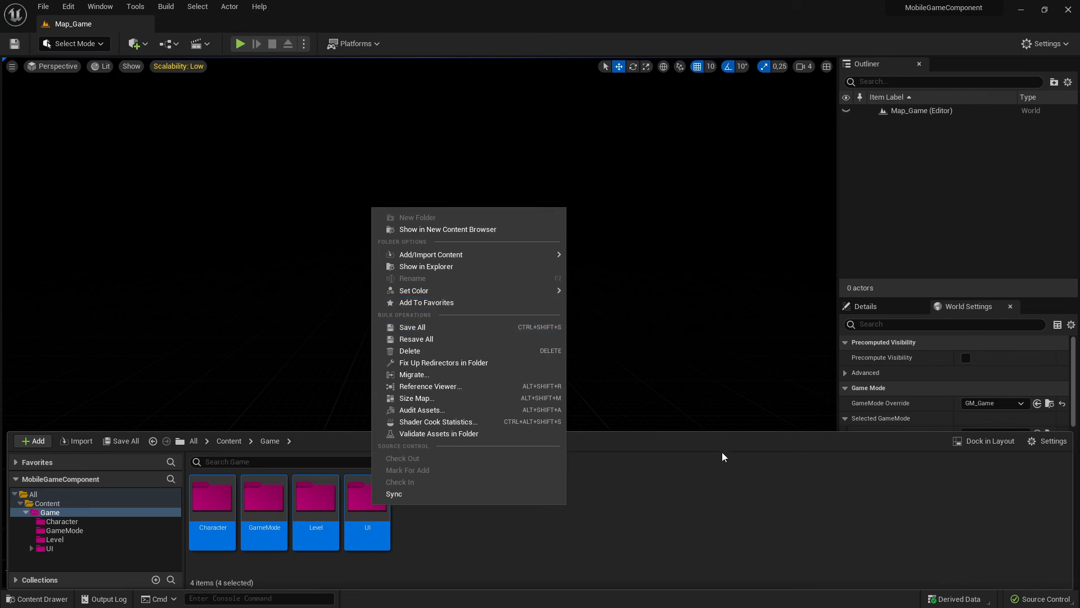
pyautogui.click(424, 374)
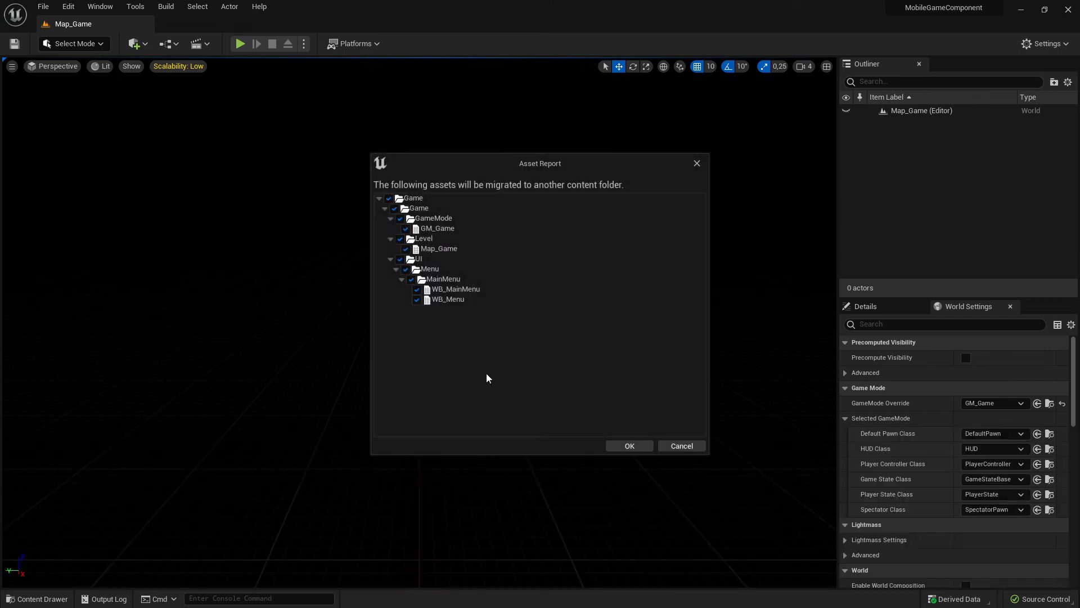
pyautogui.click(384, 211)
pyautogui.click(385, 211)
pyautogui.click(629, 446)
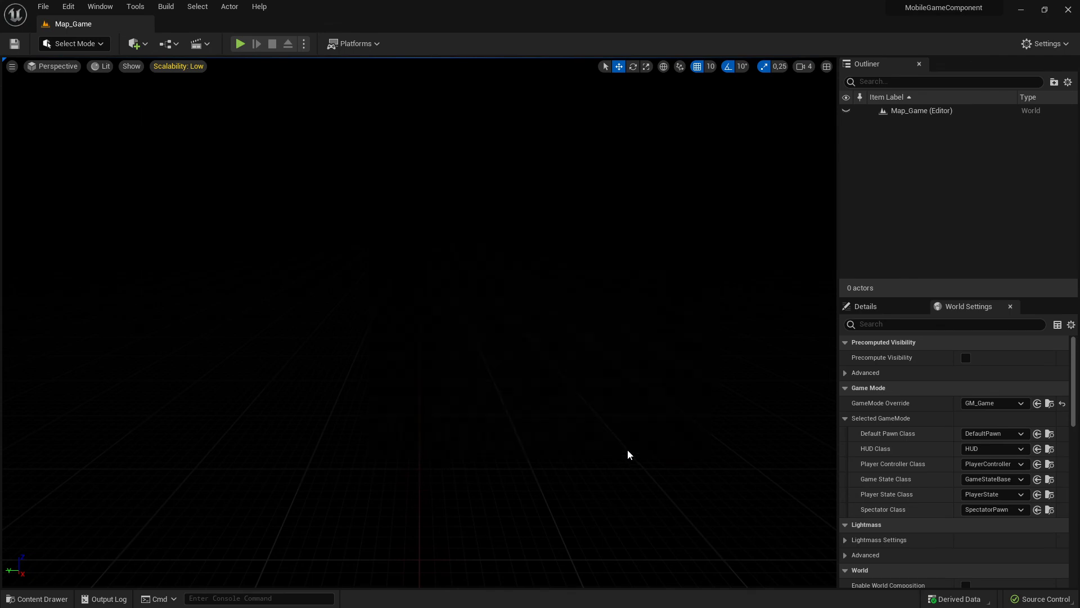
# - Choose the Content folder of the MobileGameMain project as the migration destination
pyautogui.moveTo(459, 167); pyautogui.dragTo(1079, 235)
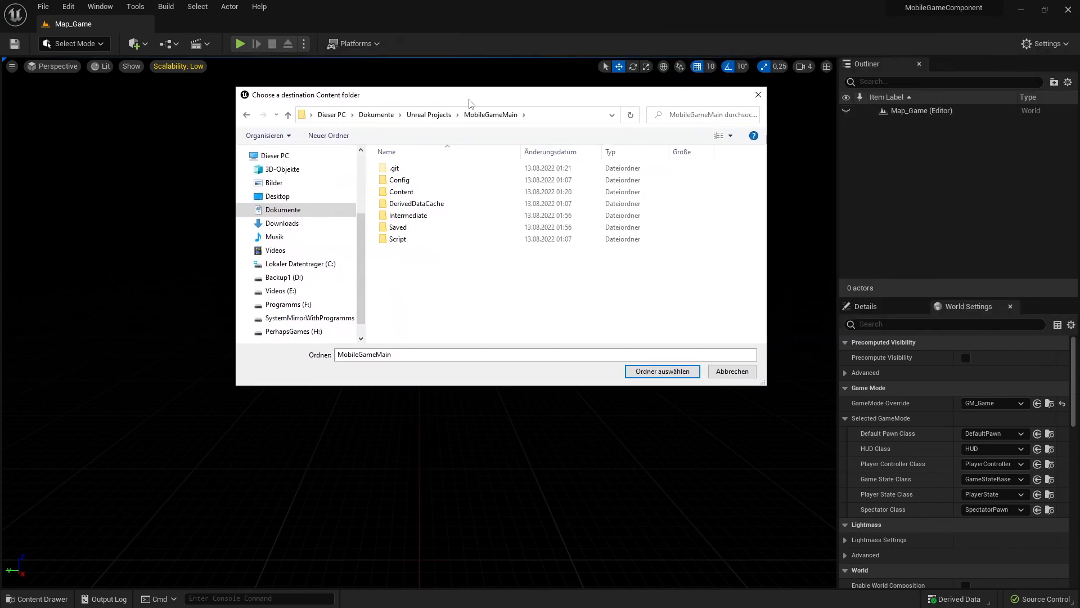
pyautogui.click(429, 114)
pyautogui.scroll(-3, 488, 307)
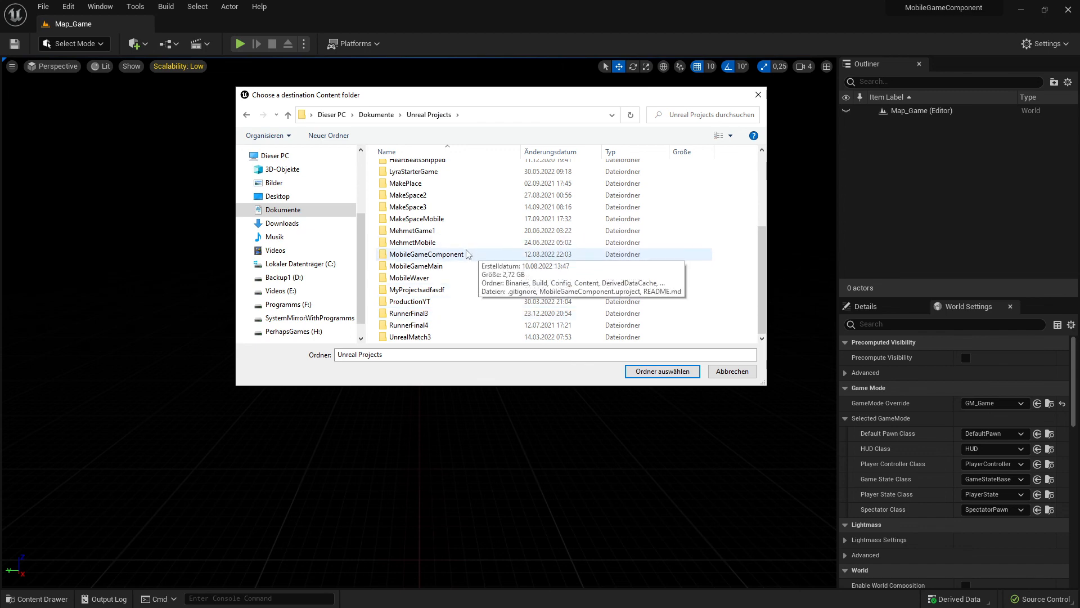
pyautogui.doubleClick(431, 268)
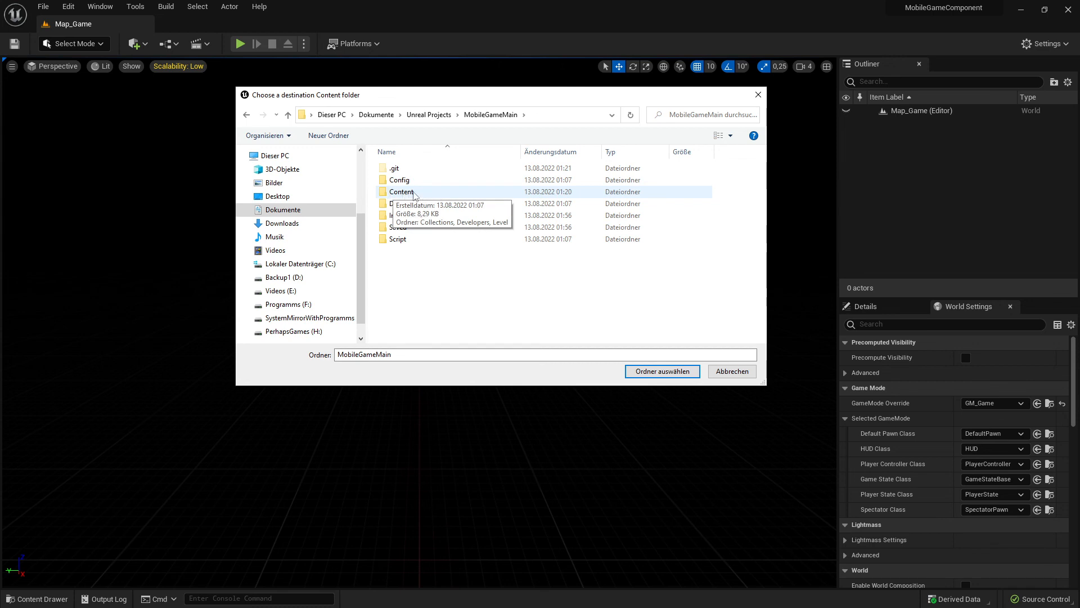
pyautogui.doubleClick(416, 193)
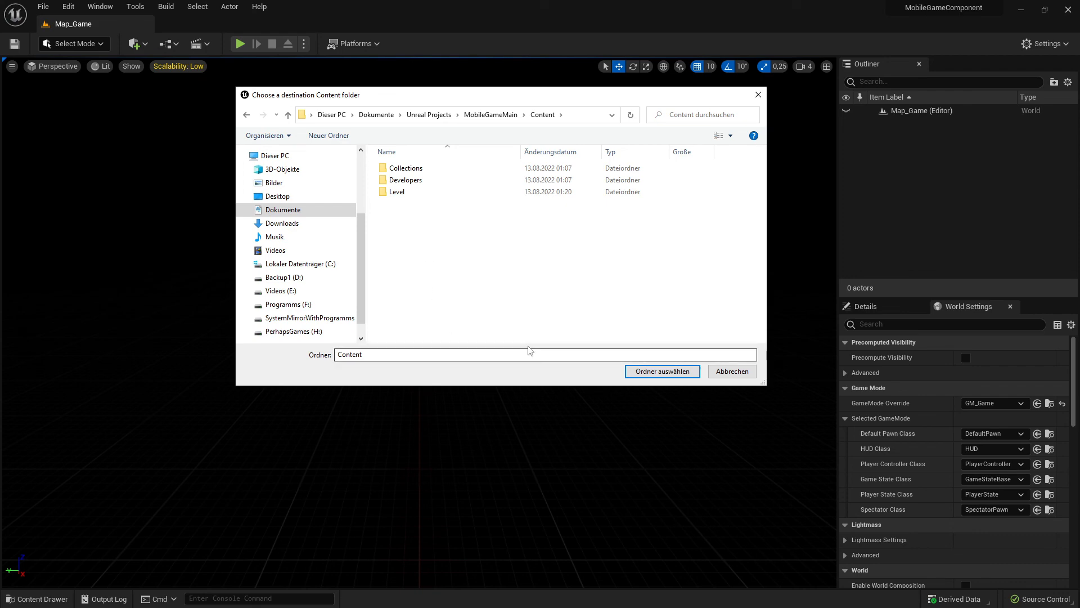
pyautogui.click(653, 372)
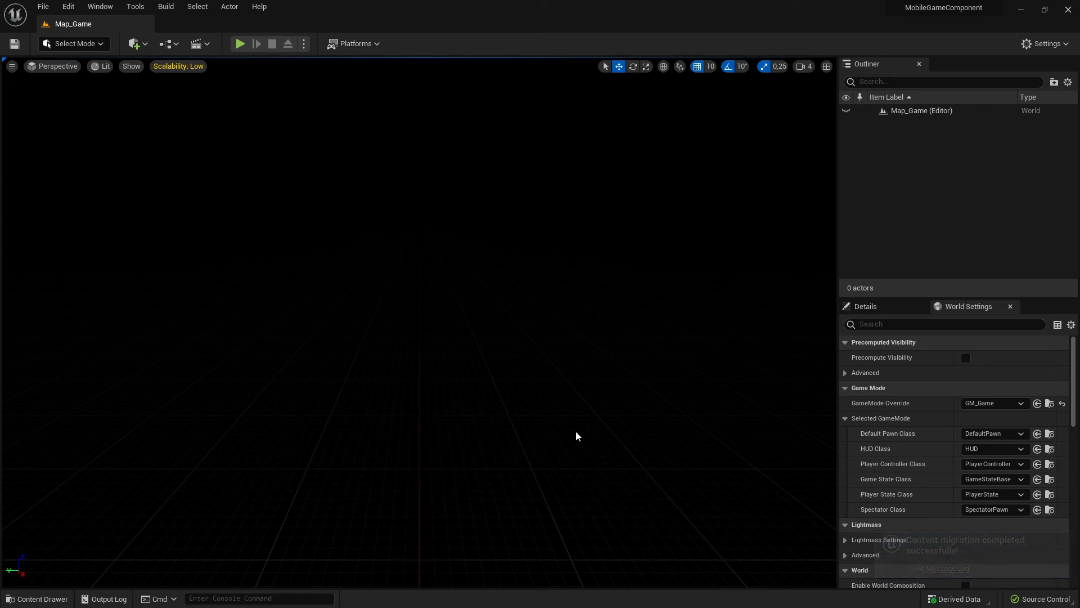
# - Switch to Paint and view the Plan14DayGame.png sketch and the untitled Main Menu (Widget) planning sketch
pyautogui.hotkey('alt', 'Tab')
pyautogui.hotkey('alt', 'Tab')
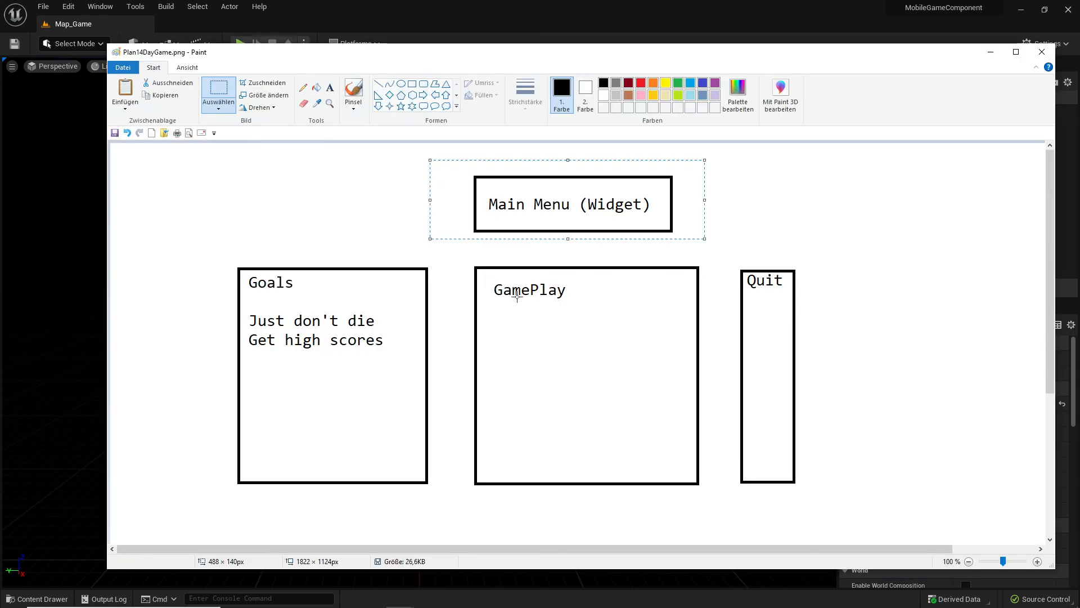
pyautogui.hotkey('alt', 'Tab')
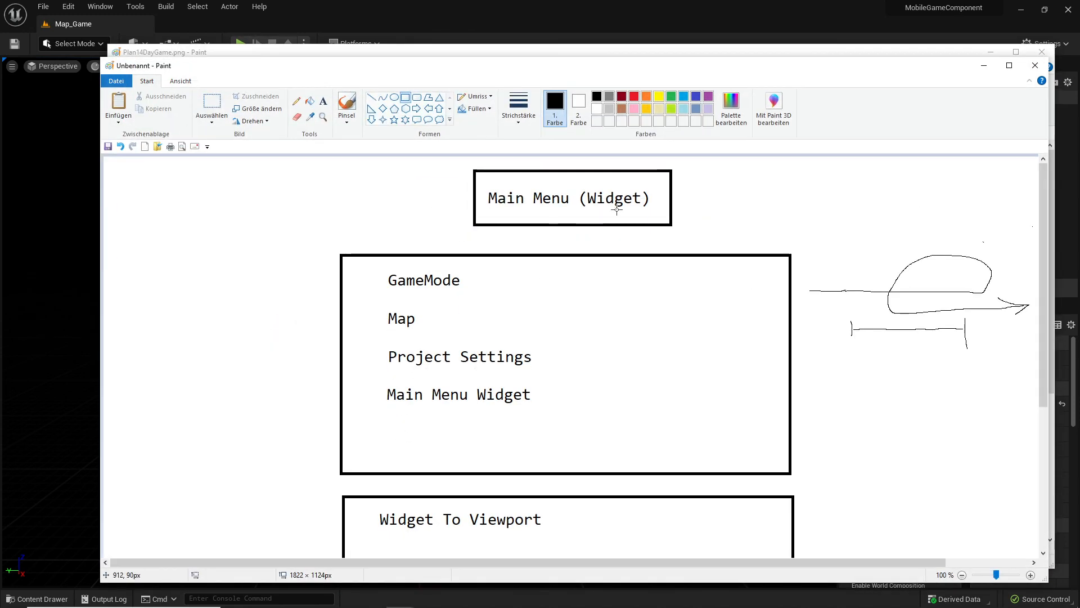
# - Review the Main Menu (Widget) planning sketch, from the GameMode, Map and Project Settings items to the Widget To Viewport and Widget finishing box
pyautogui.scroll(-3, 419, 403)
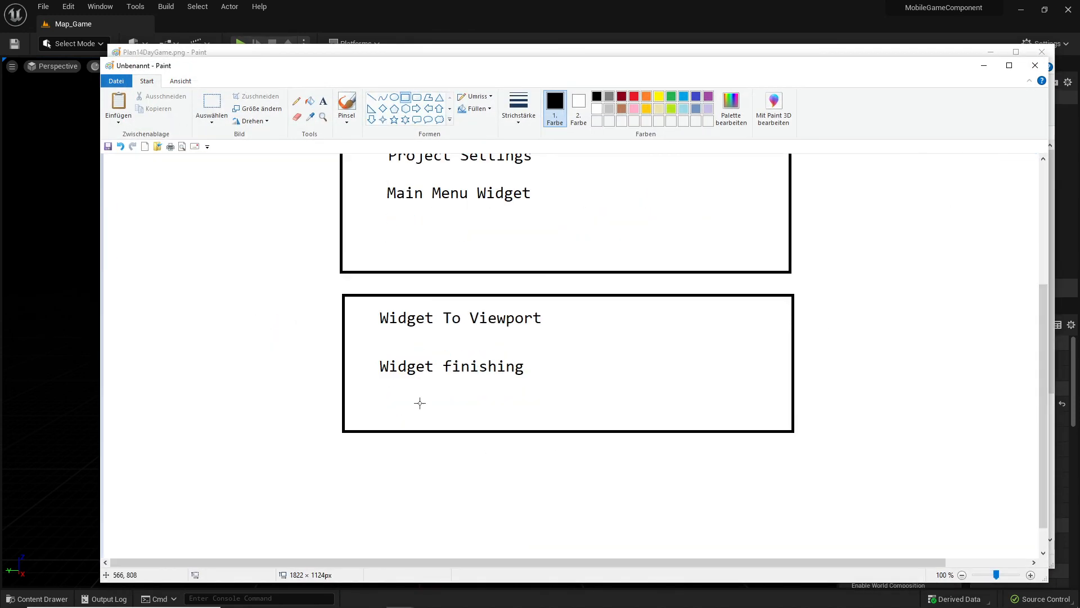
pyautogui.scroll(1, 461, 387)
pyautogui.scroll(-1, 477, 445)
pyautogui.scroll(2, 420, 417)
pyautogui.scroll(-1, 477, 494)
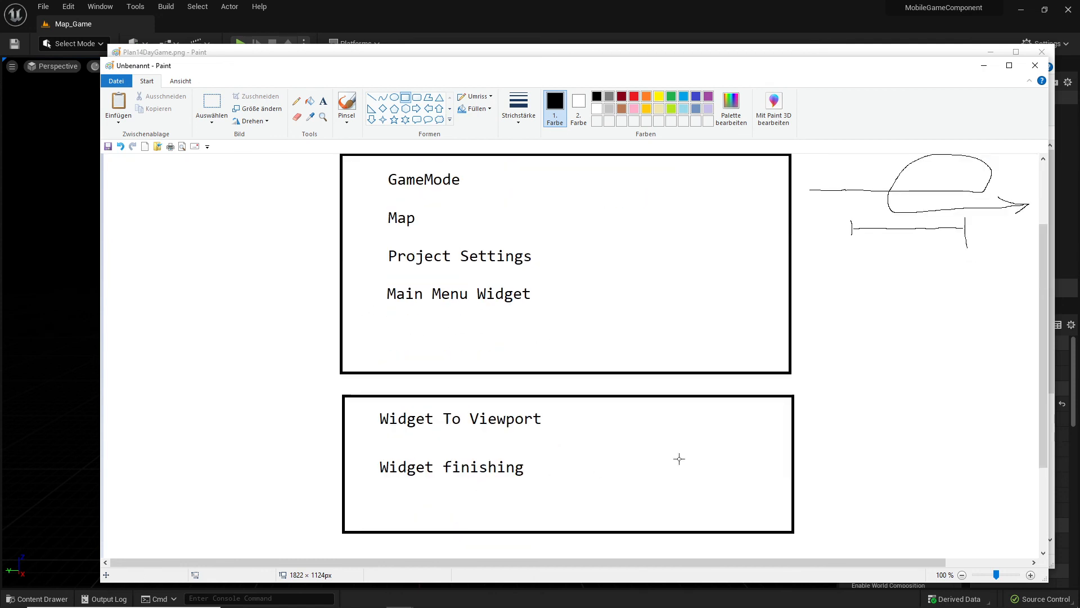
pyautogui.scroll(1, 738, 424)
pyautogui.scroll(-2, 610, 374)
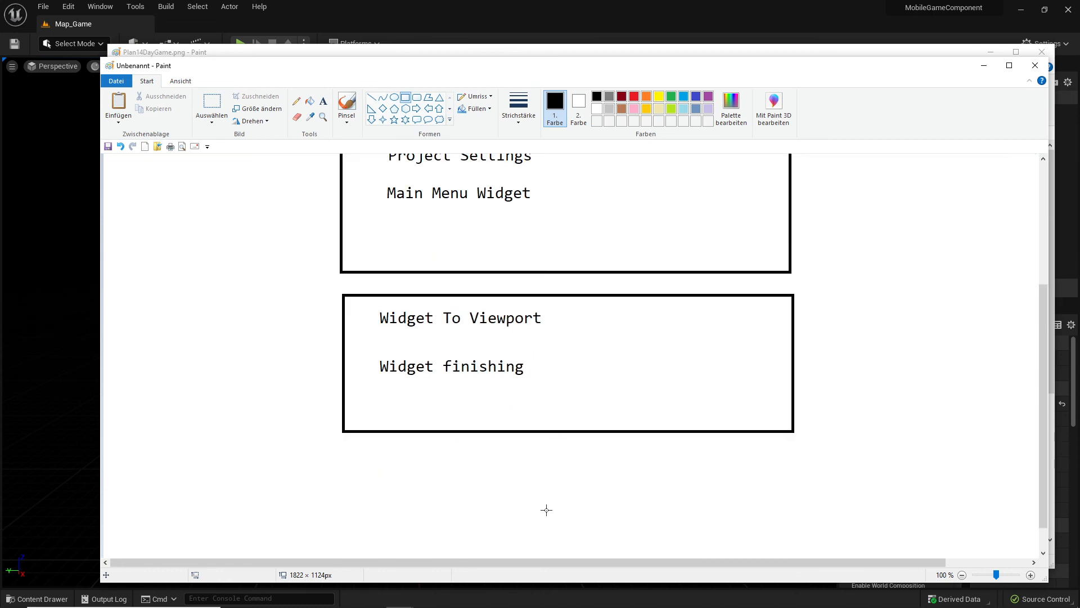
pyautogui.scroll(2, 820, 442)
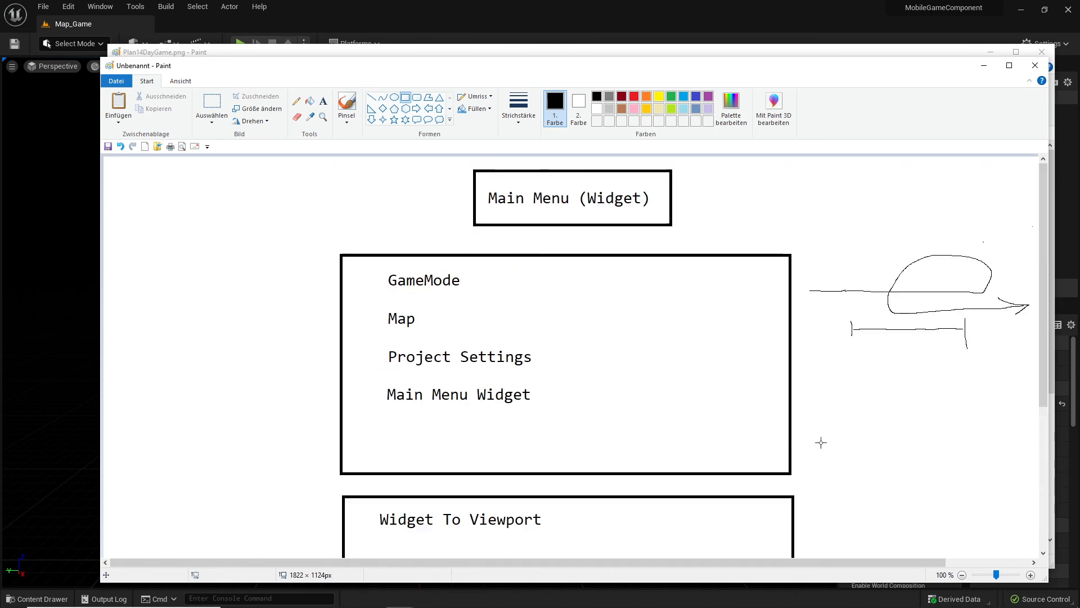
# - Delete the freehand arrow and line scribble beside the GameMode box, then minimize both Paint windows to return to Unreal Editor
pyautogui.click(212, 104)
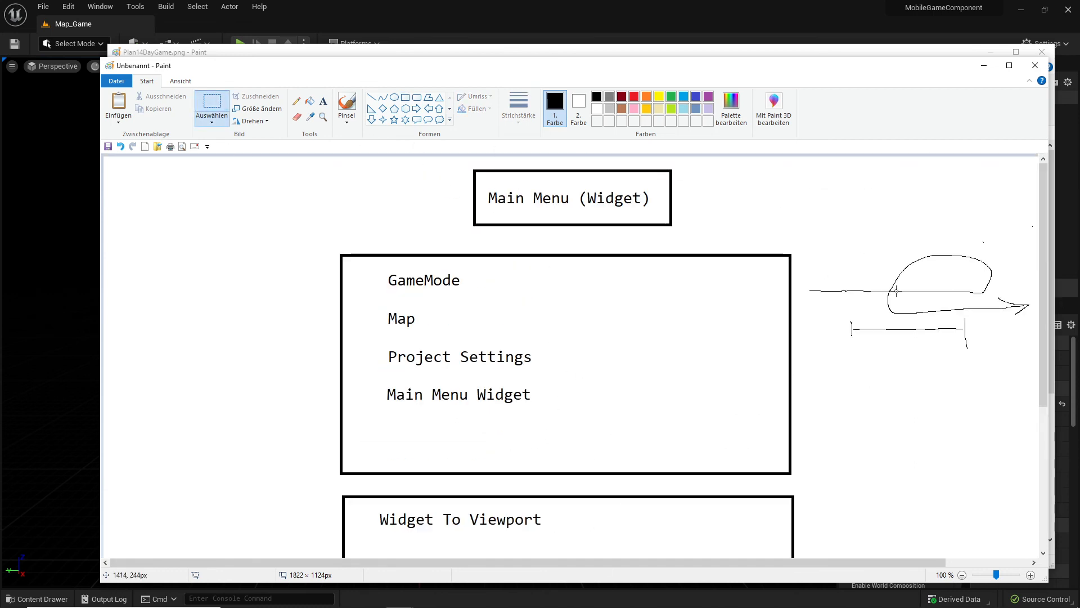
pyautogui.moveTo(803, 234); pyautogui.dragTo(1033, 400)
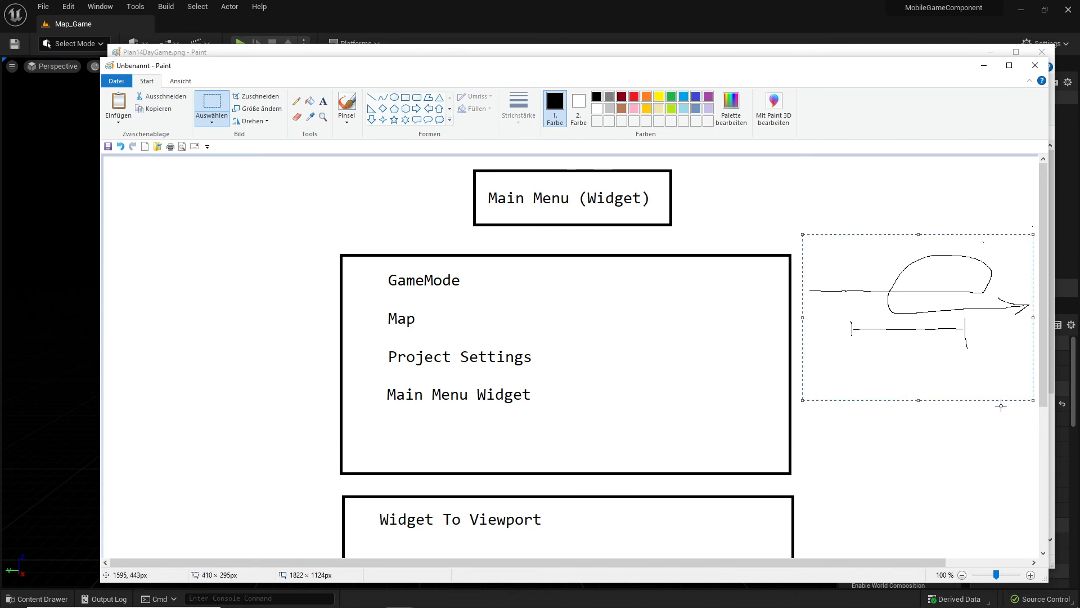
pyautogui.press('Delete')
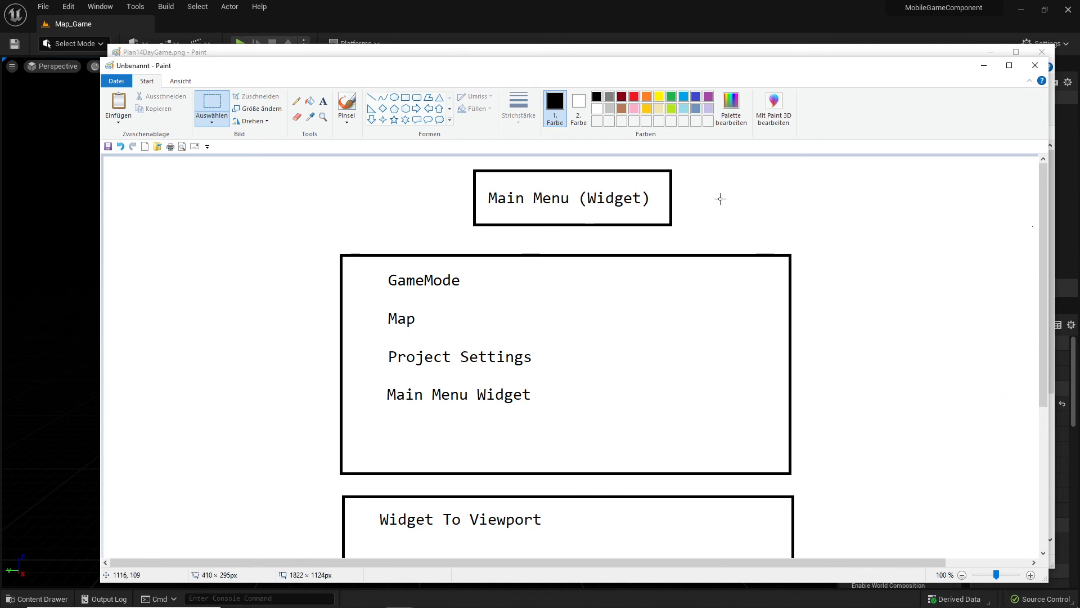
pyautogui.click(984, 65)
pyautogui.click(1000, 57)
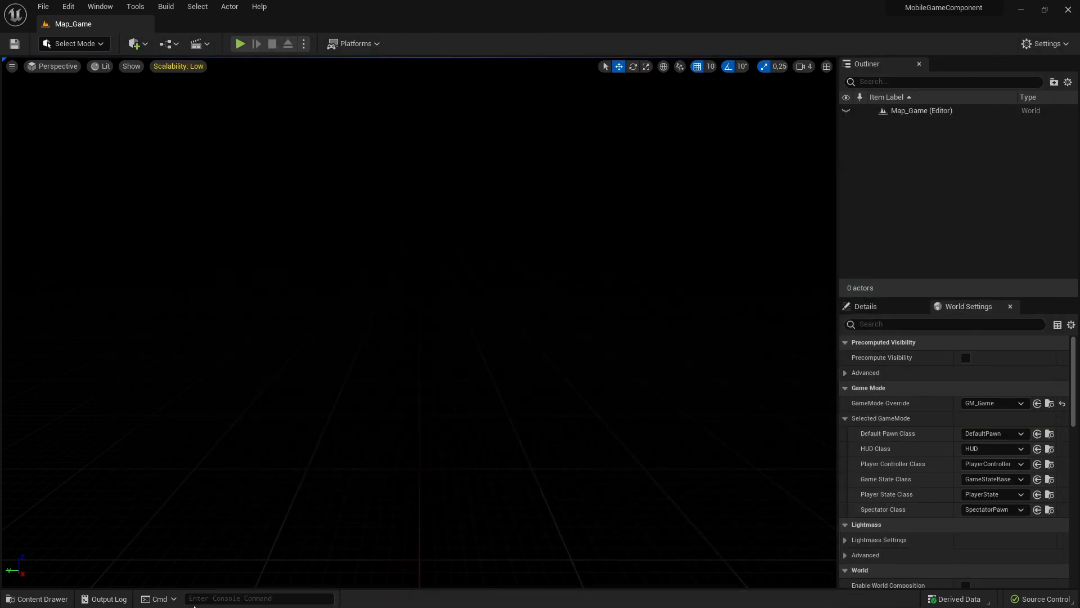
# - Examine the contents of the Character, GameMode, Level and UI folders inside Game, including the Menu and MainMenu subfolders
pyautogui.click(50, 603)
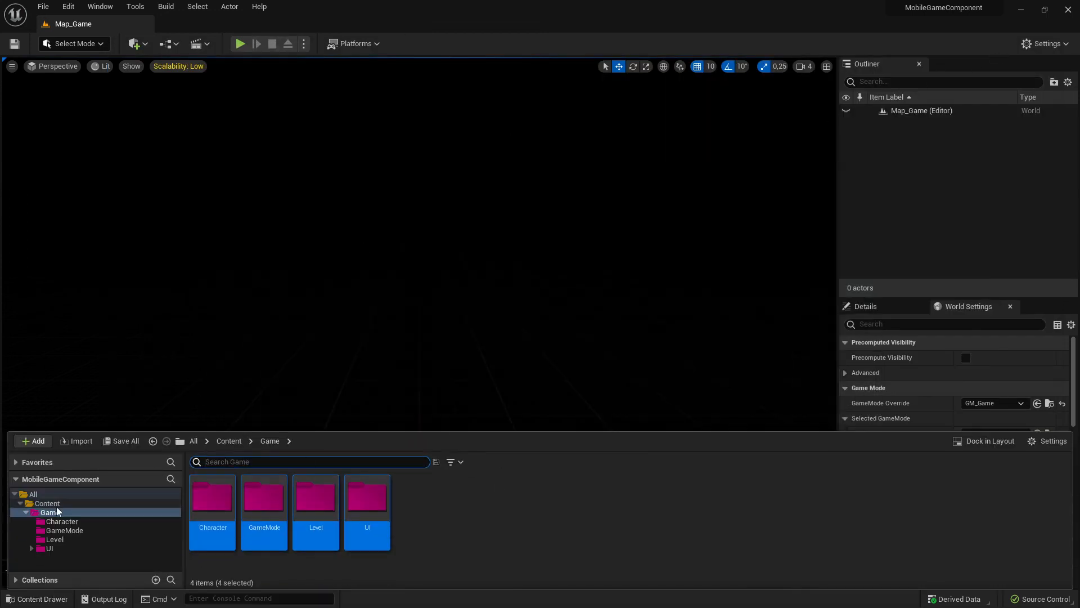
pyautogui.click(88, 520)
pyautogui.click(72, 538)
pyautogui.click(60, 547)
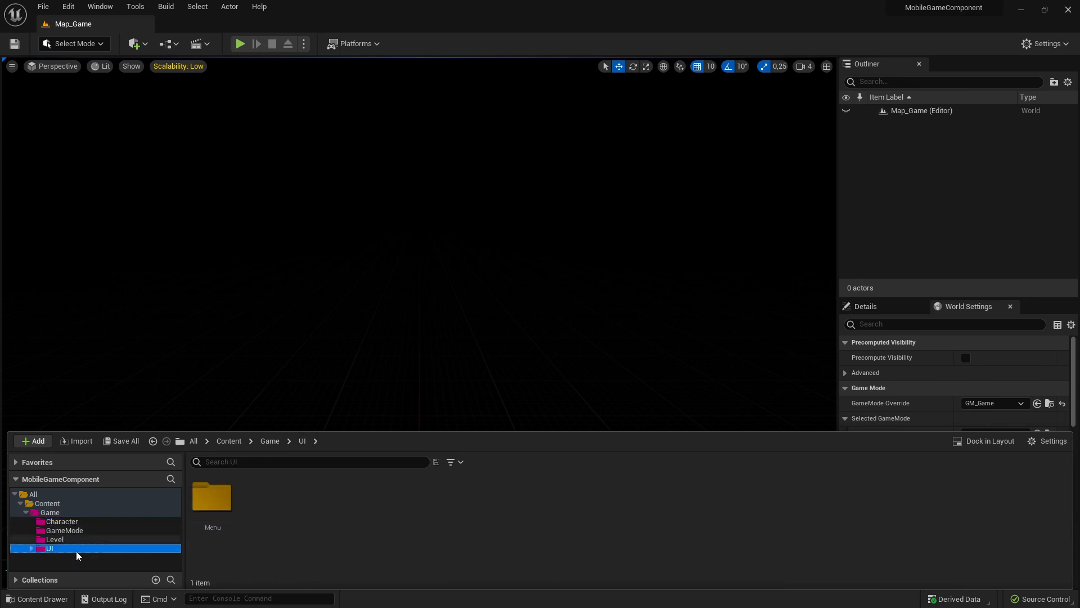
pyautogui.click(63, 539)
pyautogui.click(31, 548)
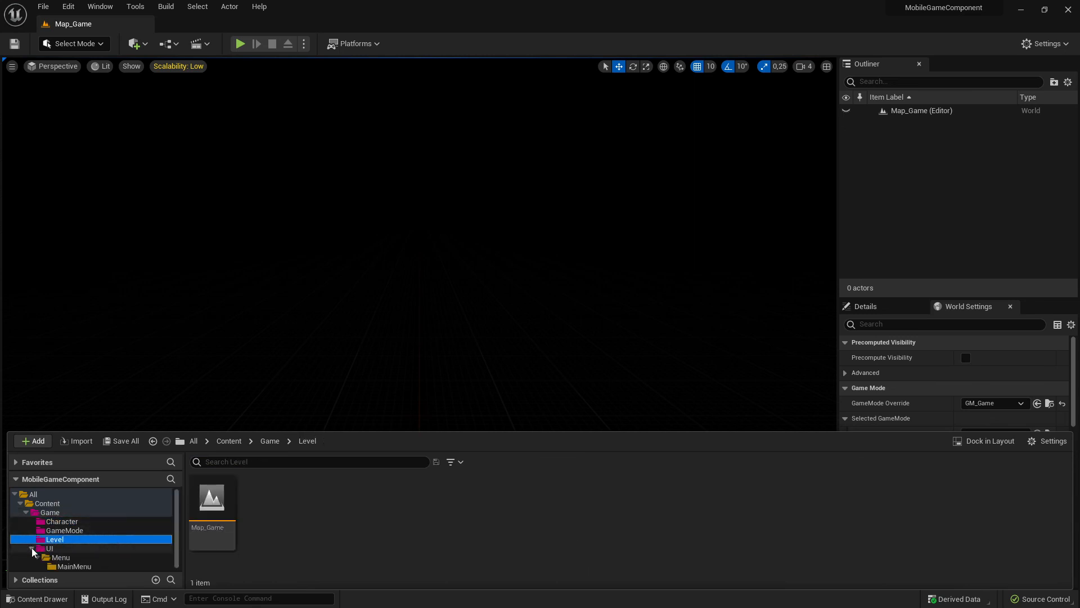
pyautogui.doubleClick(60, 557)
pyautogui.click(74, 566)
pyautogui.click(86, 521)
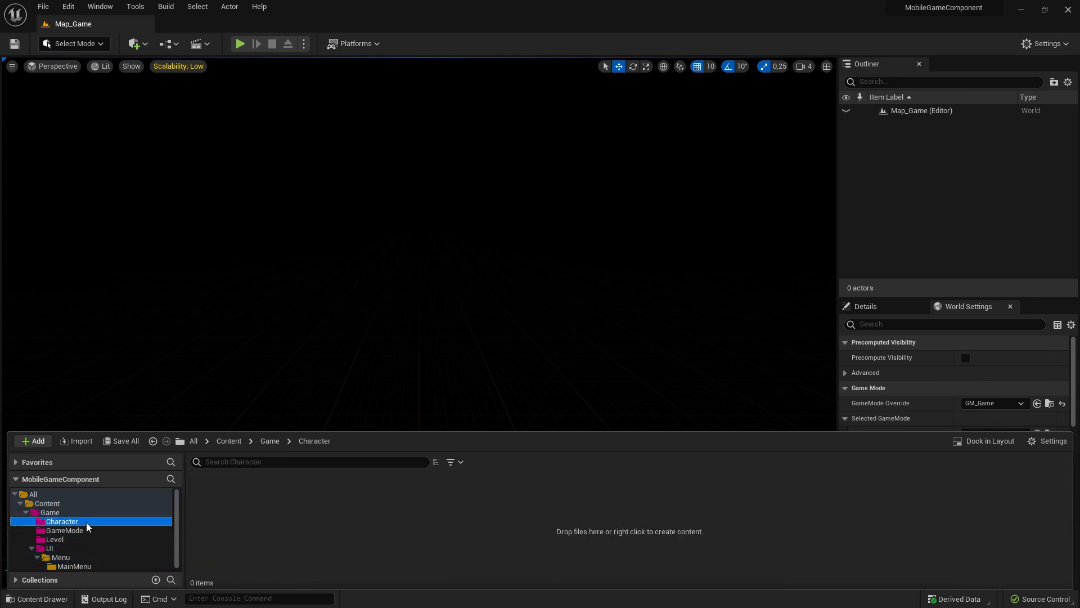
pyautogui.click(67, 539)
pyautogui.click(63, 530)
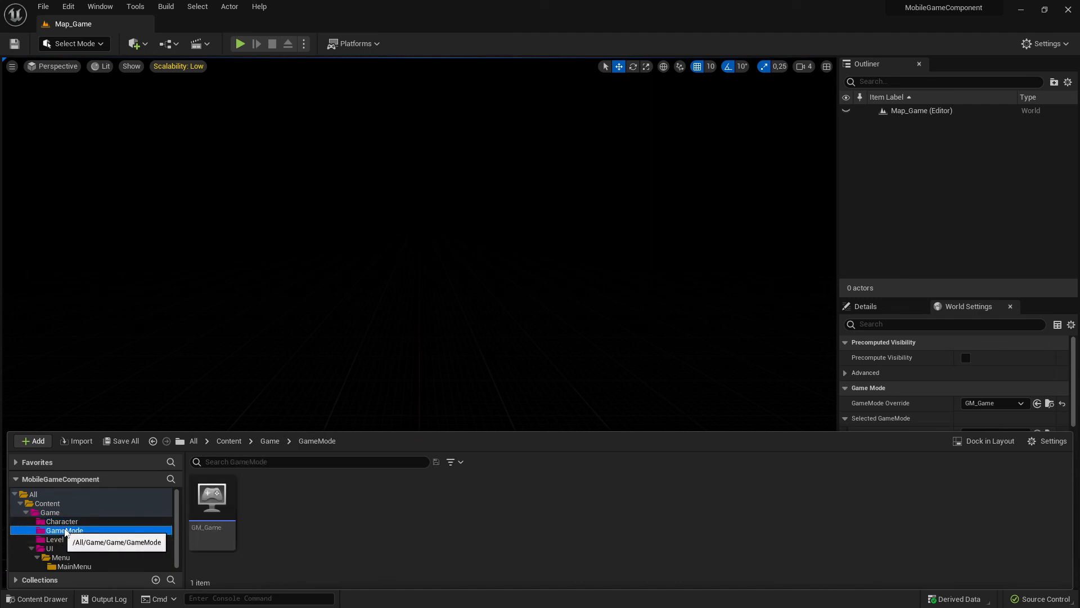
pyautogui.click(62, 522)
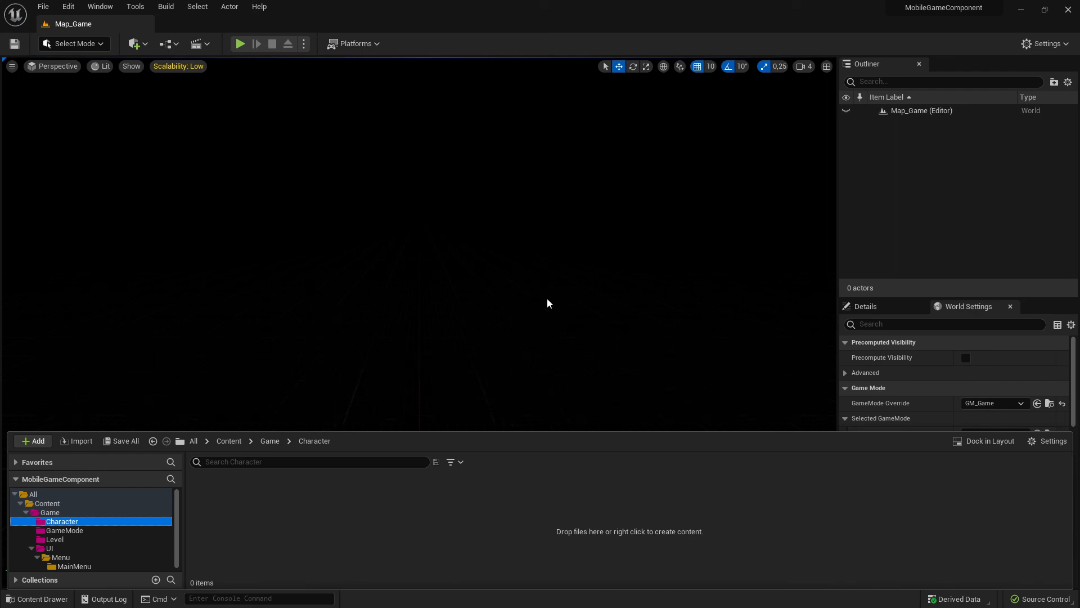
# - Play Map_Game in the editor and test the main menu's Quit button
pyautogui.click(342, 425)
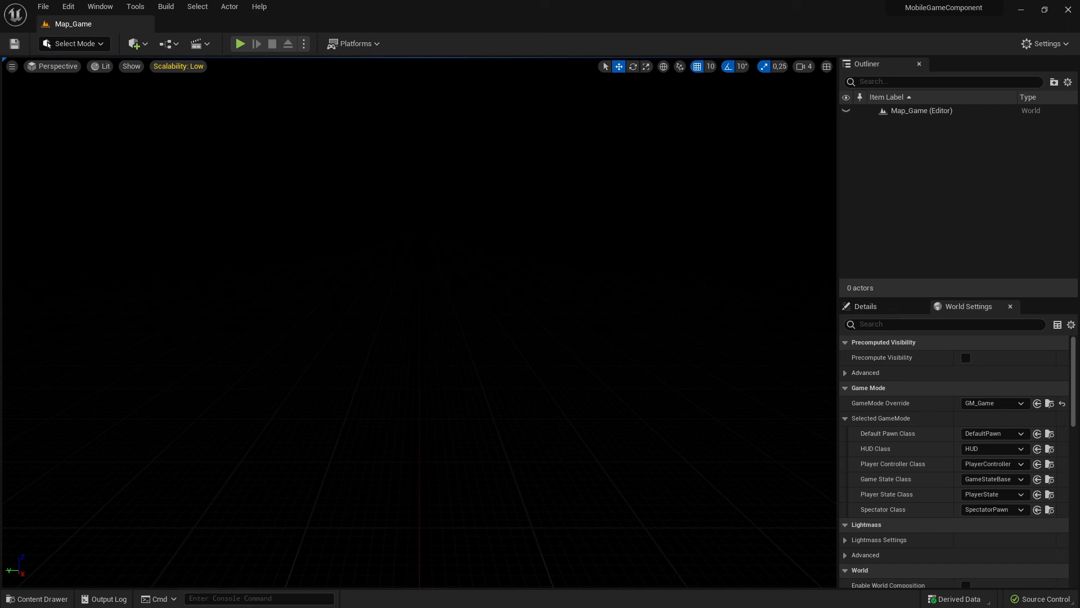
pyautogui.click(241, 44)
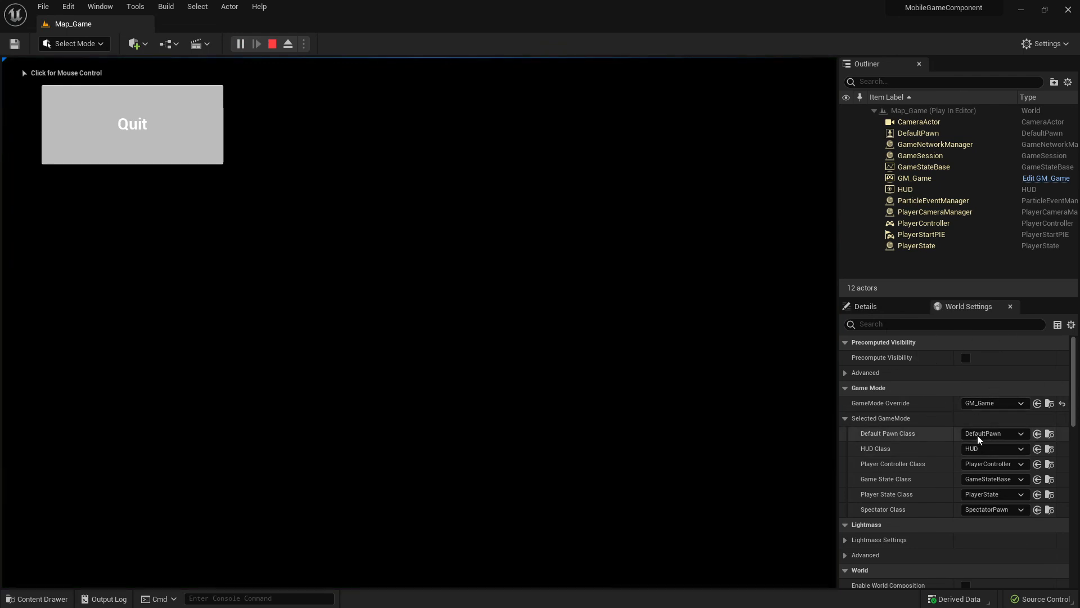
pyautogui.click(58, 140)
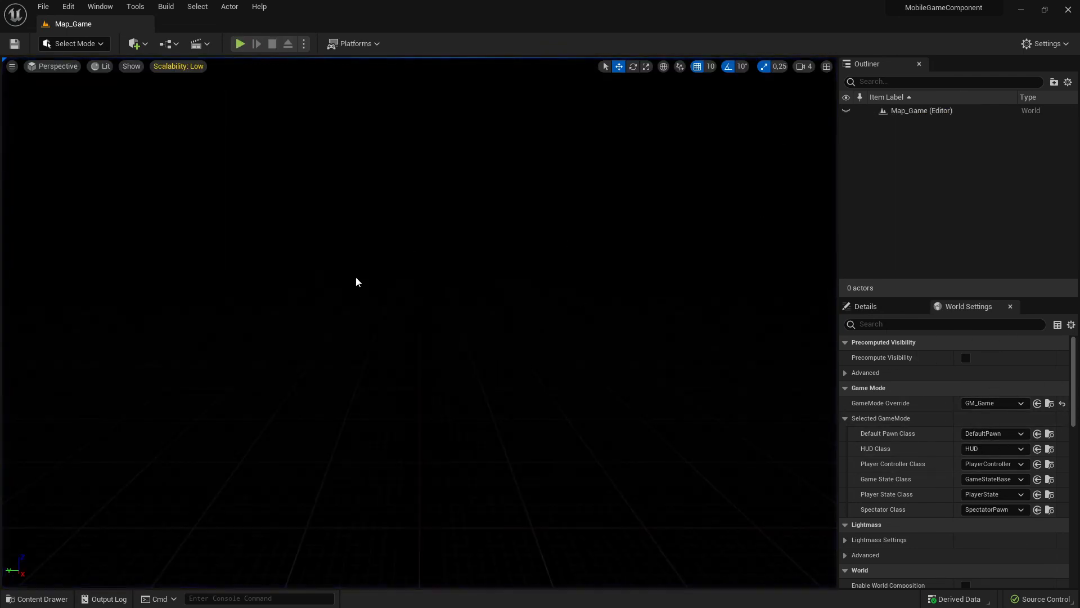